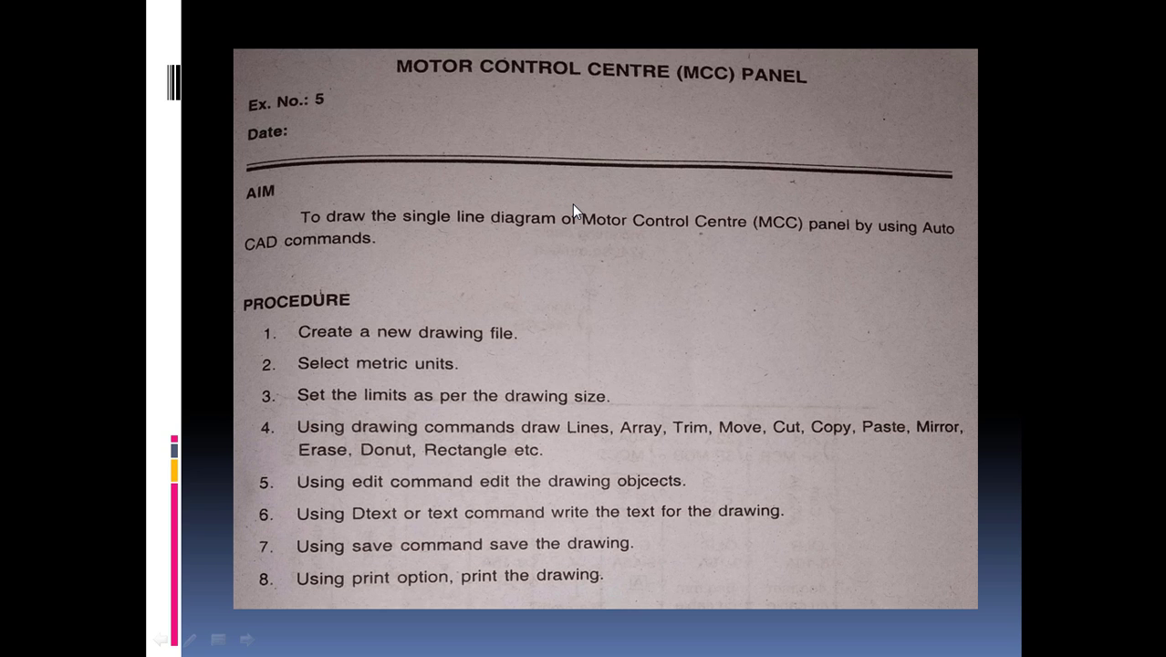
# Advance the MCC panel slideshow to the RESULT slide, then switch to MCC Panel.dwg in AutoCAD.
pyautogui.click(397, 279)
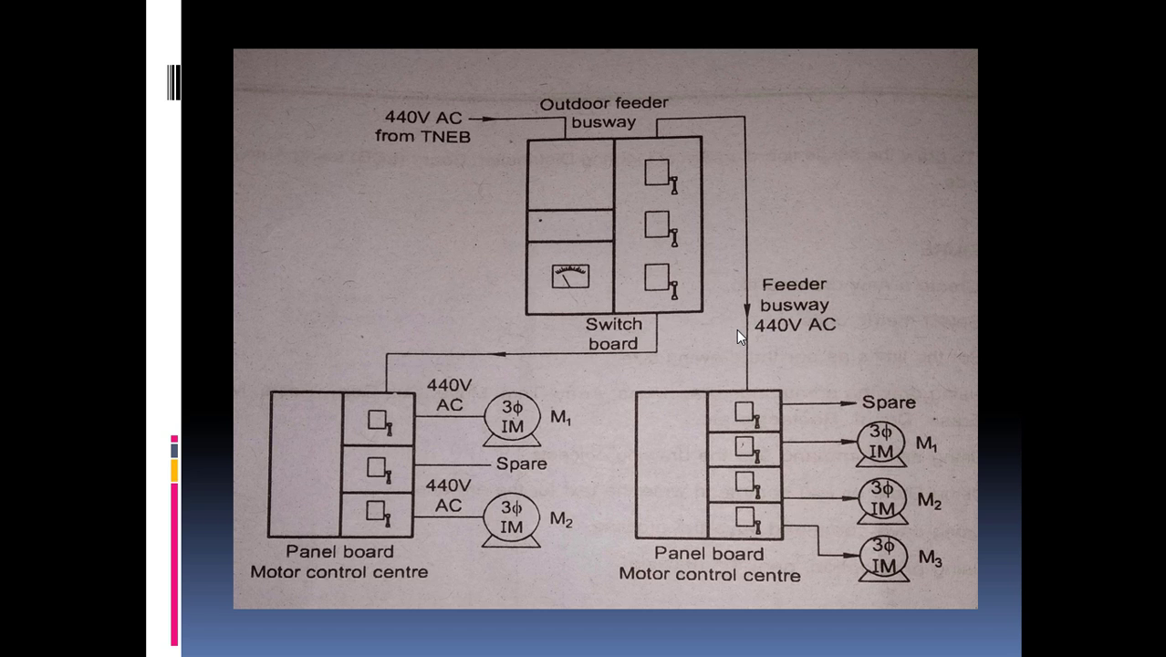
pyautogui.press('Right')
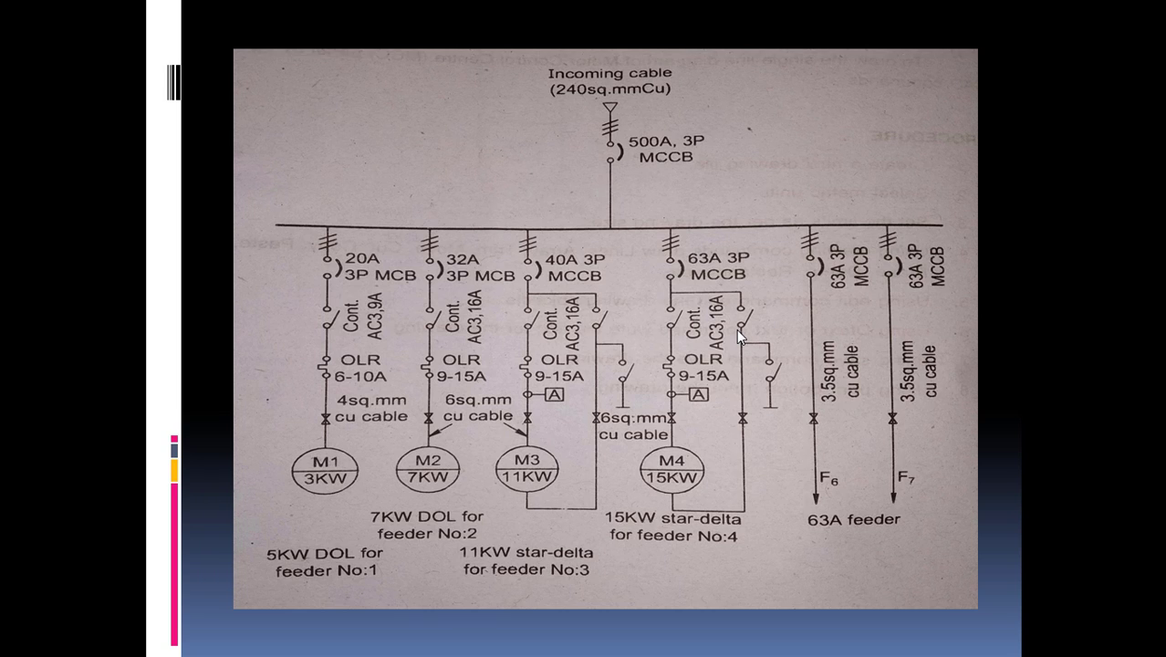
pyautogui.click(738, 331)
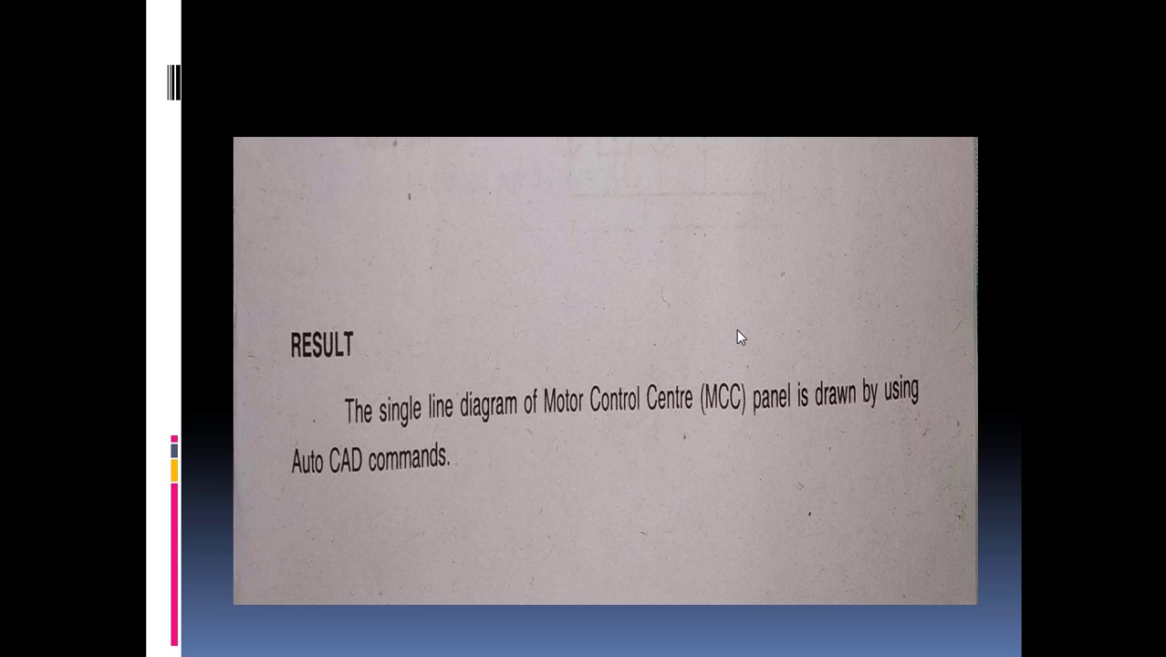
pyautogui.hotkey('alt', 'Tab')
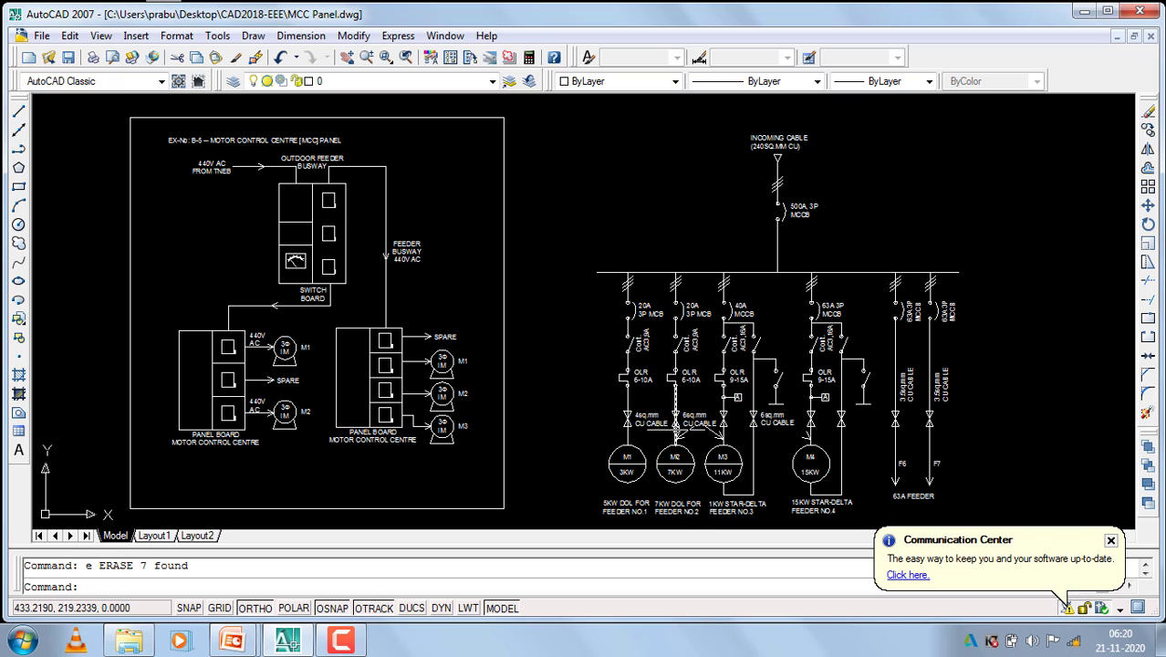
# Close the Communication Center balloon and zoom around the switch board, MCC panels and feeder diagram.
pyautogui.click(1110, 539)
pyautogui.scroll(8, 301, 228)
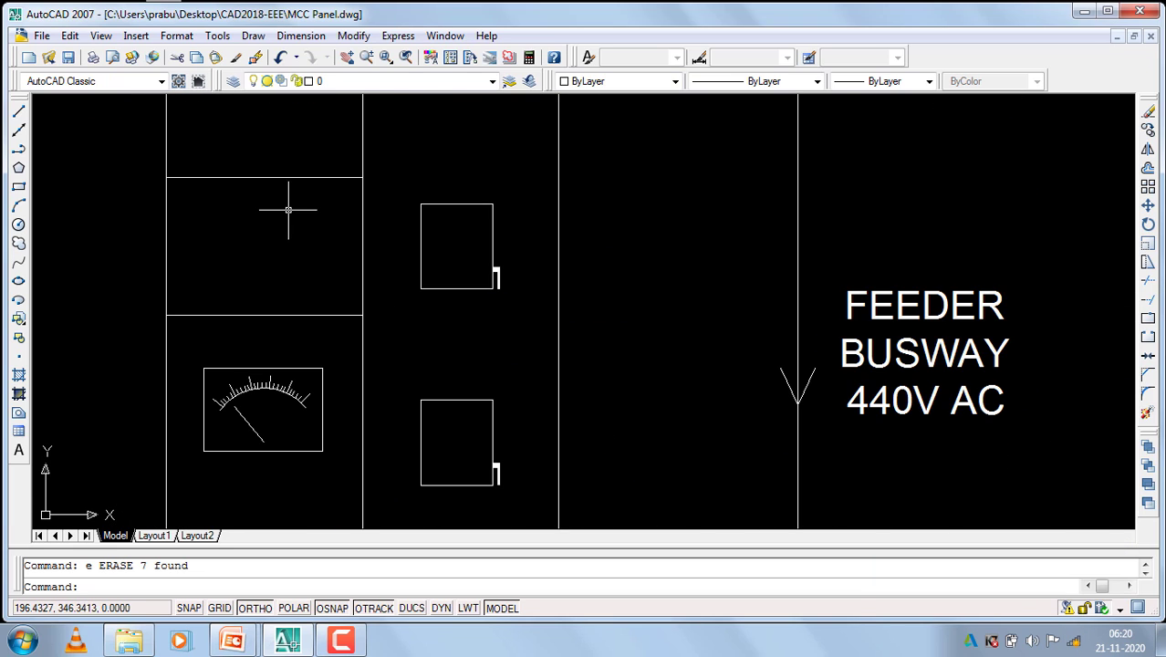
pyautogui.scroll(-6, 281, 134)
pyautogui.scroll(-3, 281, 134)
pyautogui.scroll(4, 274, 292)
pyautogui.scroll(3, 273, 291)
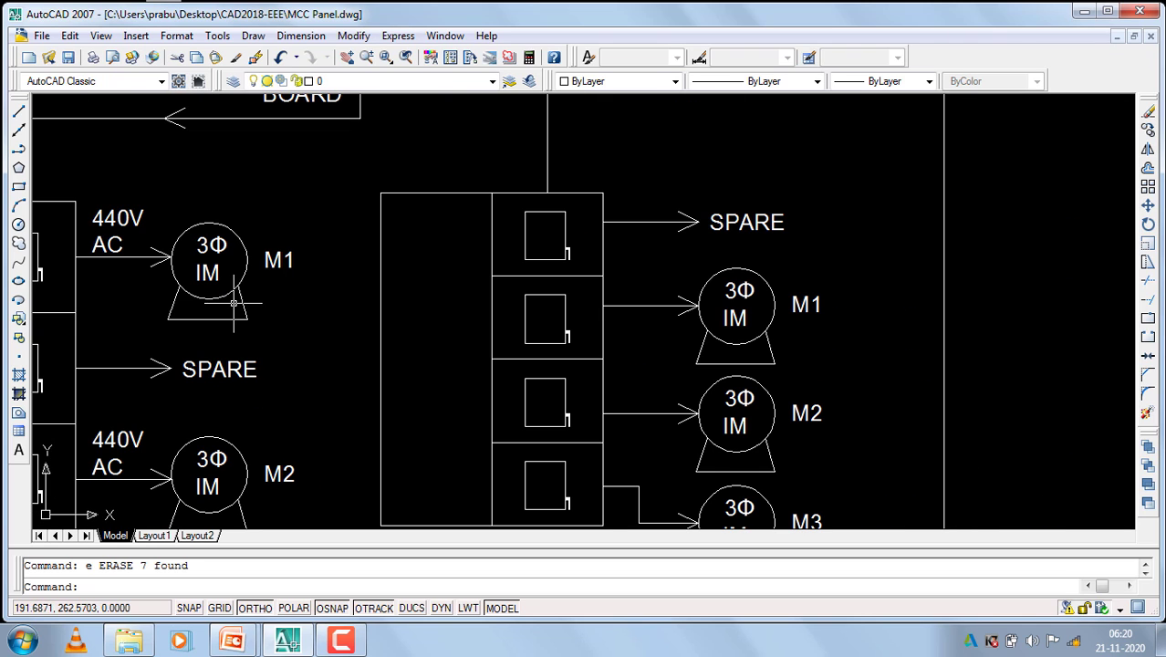
pyautogui.scroll(-6, 277, 227)
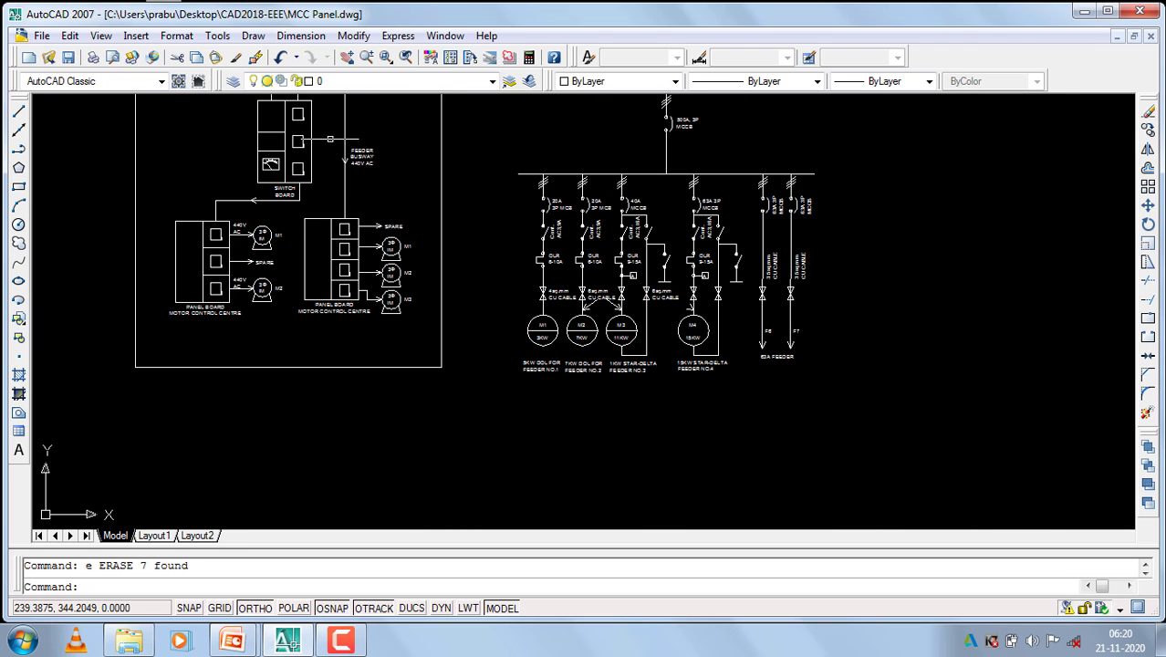
pyautogui.scroll(4, 330, 118)
pyautogui.scroll(4, 251, 123)
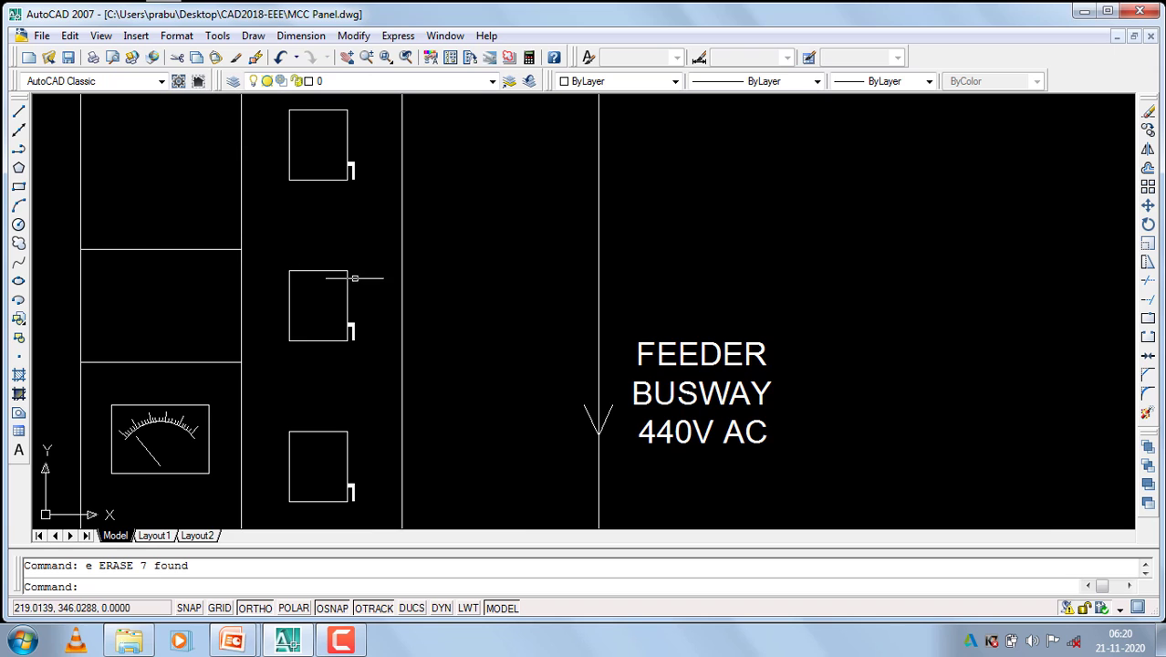
pyautogui.scroll(-5, 319, 274)
pyautogui.scroll(-3, 278, 237)
pyautogui.scroll(-3, 273, 233)
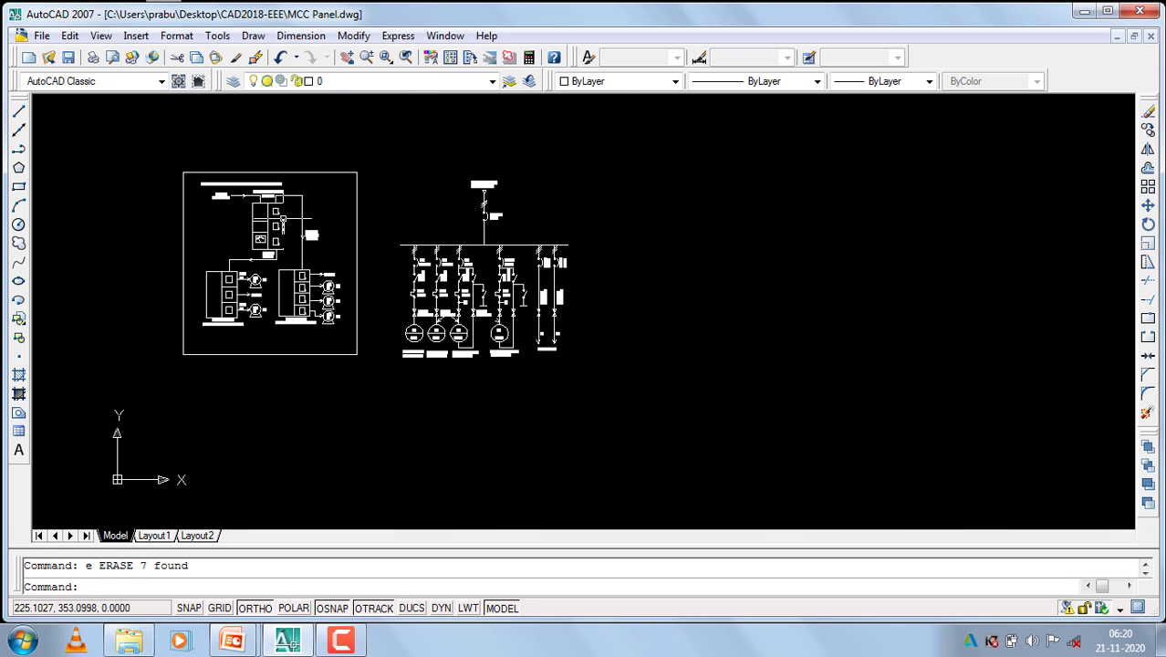
pyautogui.scroll(-2, 265, 226)
pyautogui.scroll(3, 416, 215)
pyautogui.scroll(2, 403, 208)
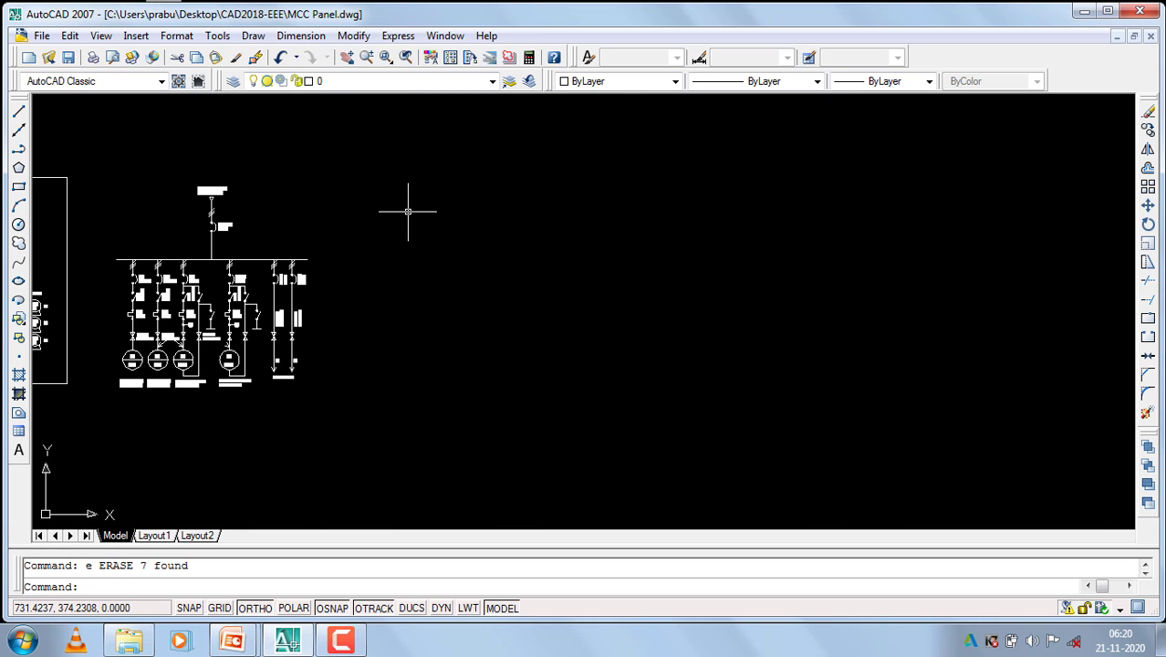
pyautogui.scroll(-2, 497, 420)
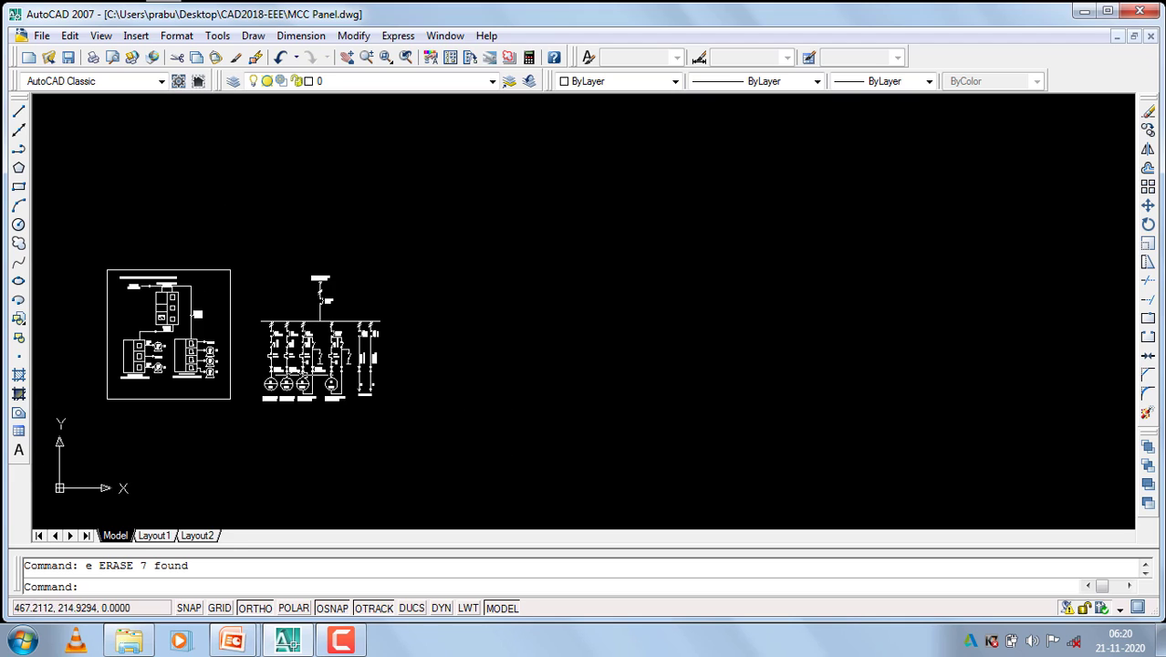
# Draw a small square with the Rectangle tool in empty space.
pyautogui.click(19, 187)
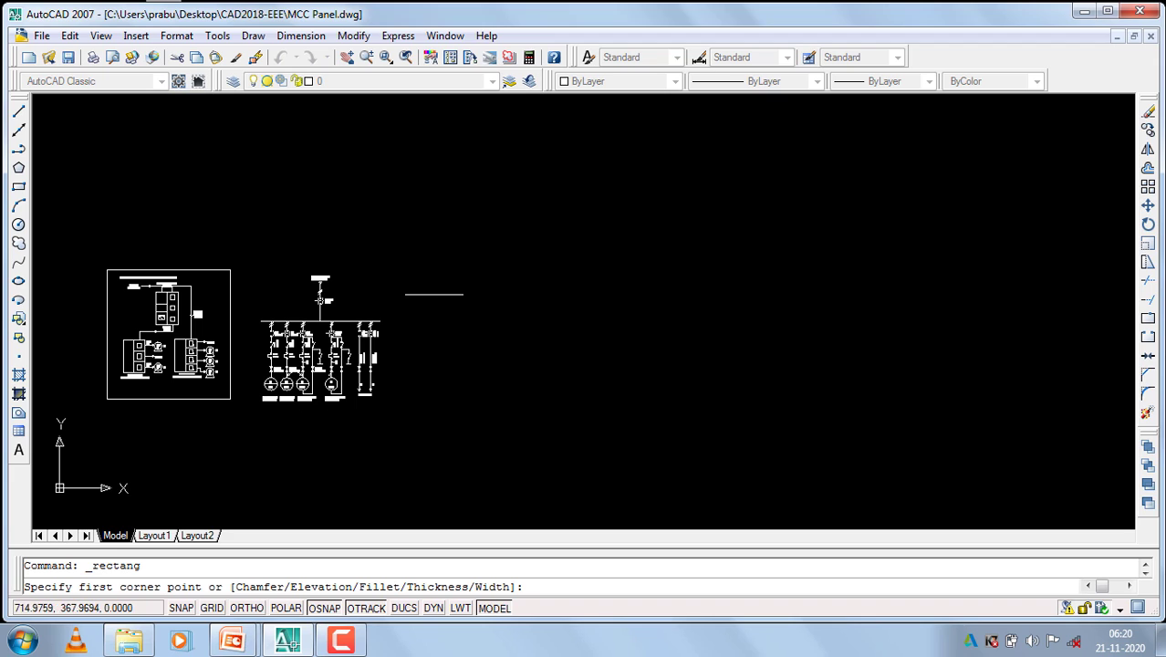
pyautogui.scroll(3, 443, 305)
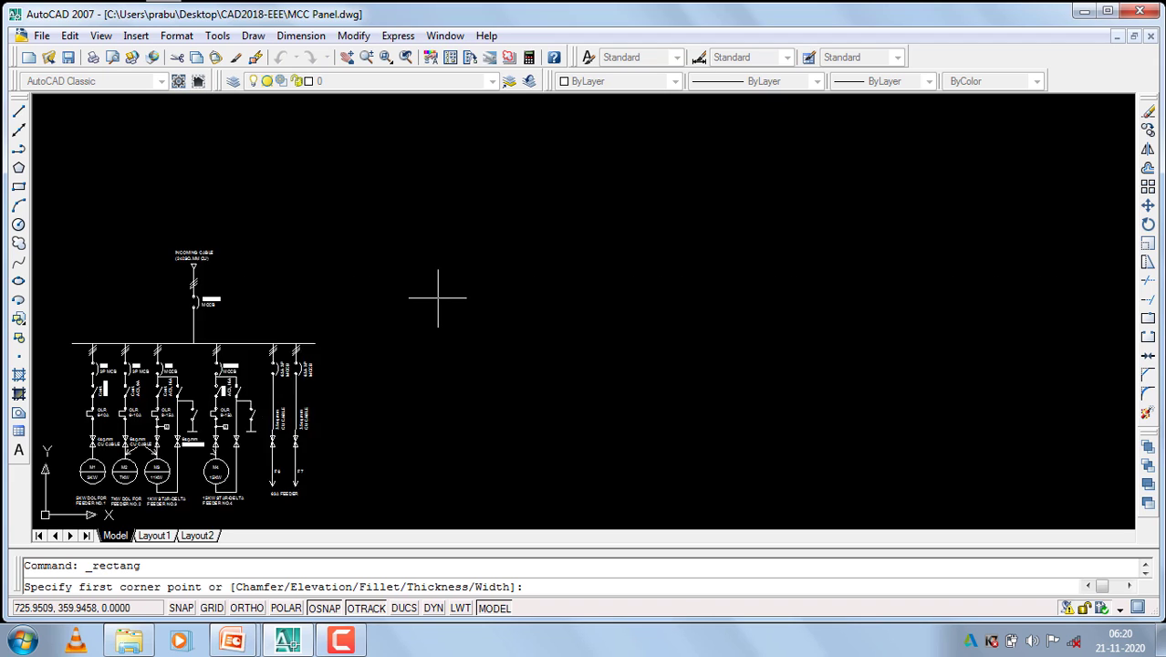
pyautogui.scroll(3, 442, 281)
pyautogui.click(442, 261)
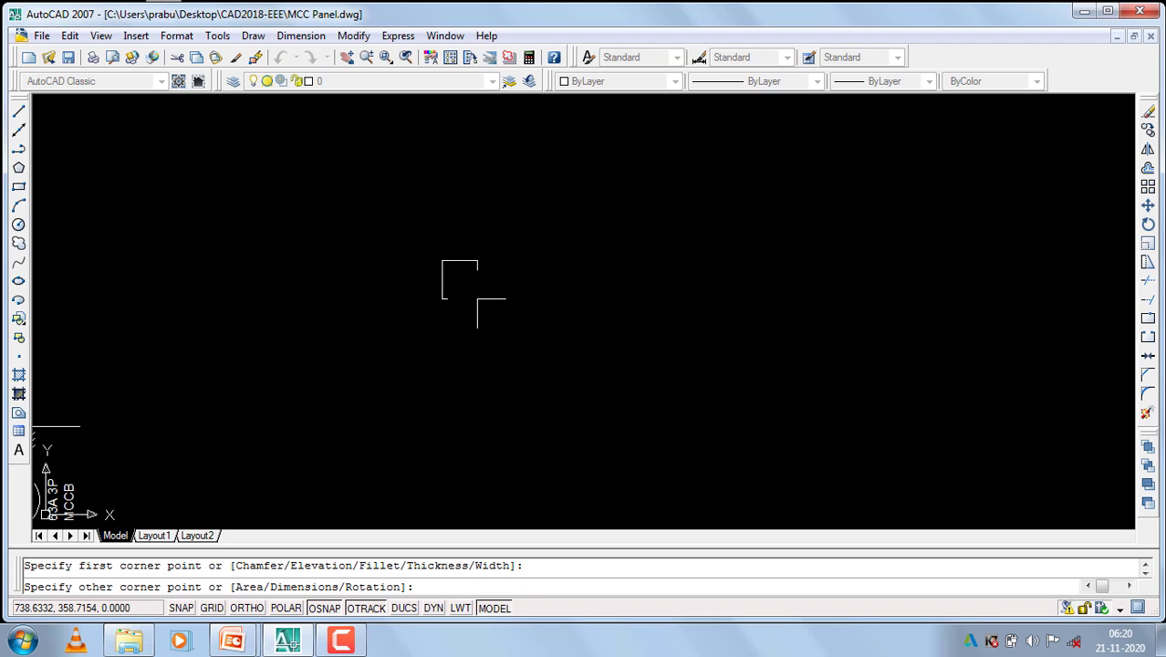
pyautogui.click(477, 302)
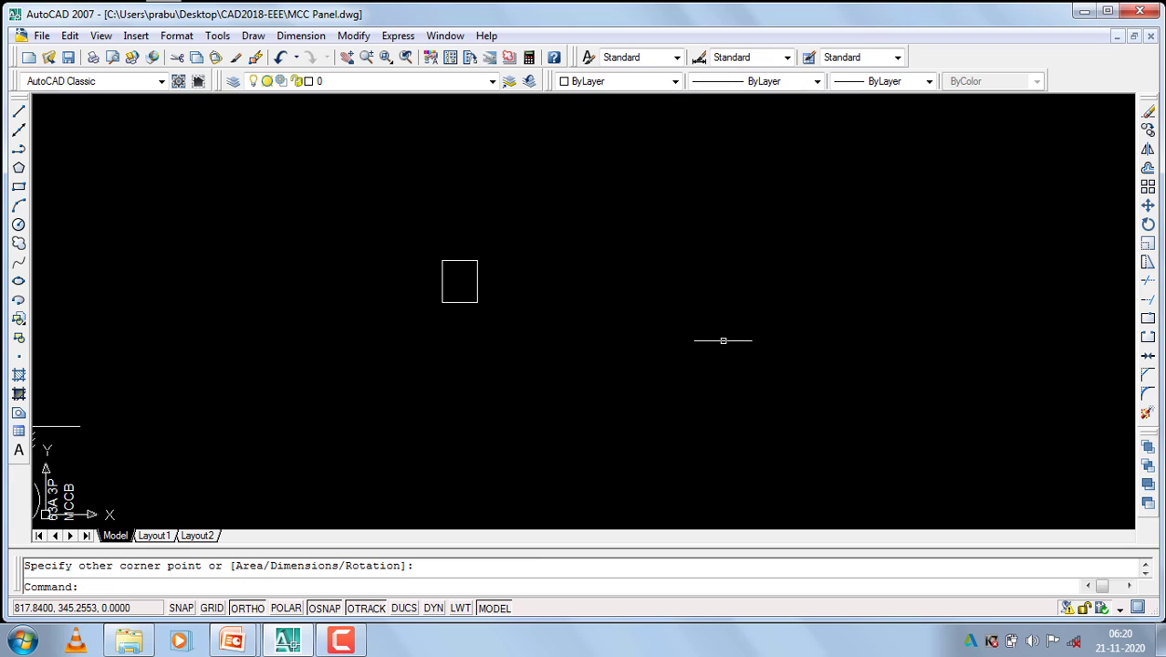
# Draw a closed L-shaped line outline to the right of the square, then select it.
pyautogui.click(18, 110)
pyautogui.scroll(2, 490, 318)
pyautogui.scroll(2, 490, 315)
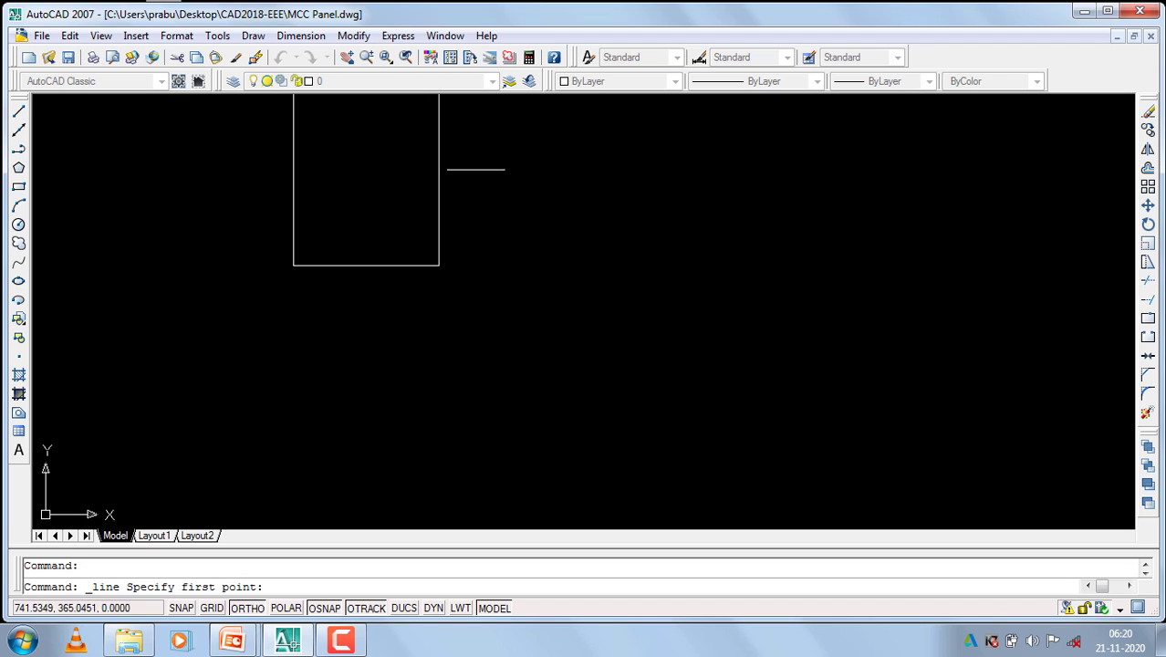
pyautogui.click(485, 166)
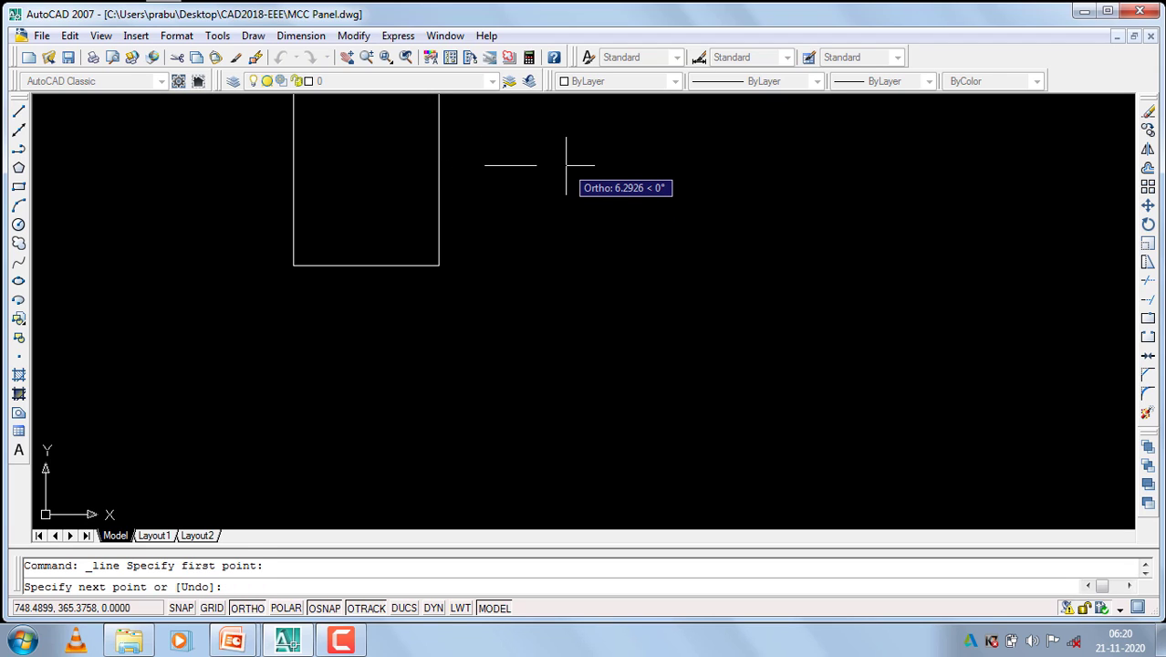
pyautogui.click(545, 166)
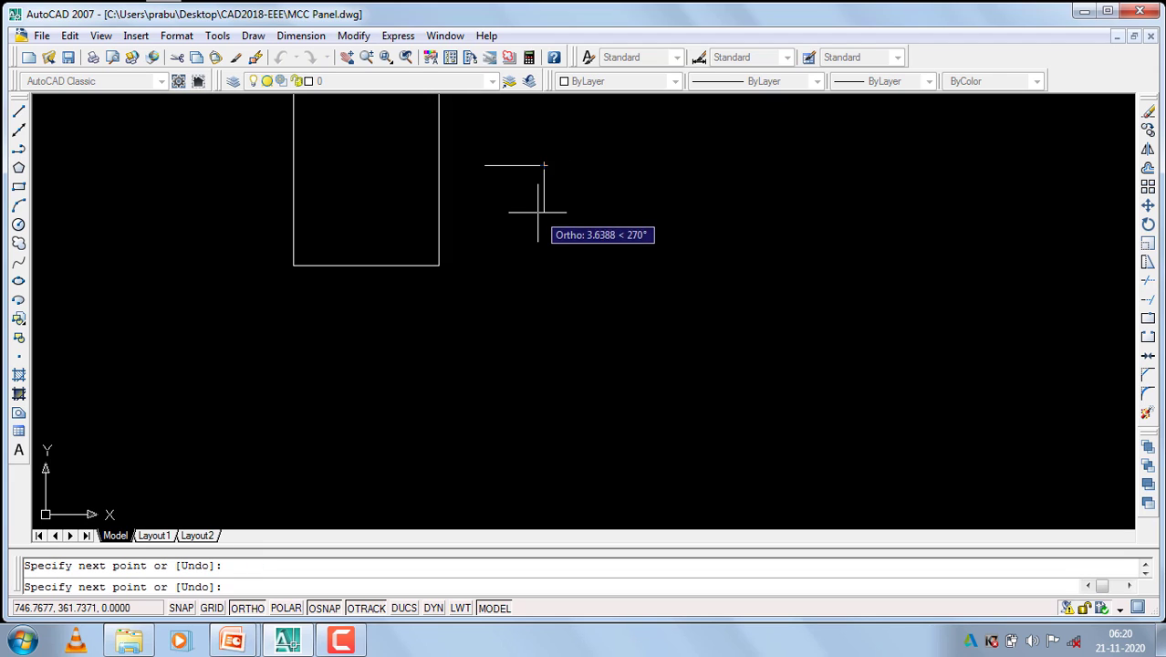
pyautogui.click(545, 244)
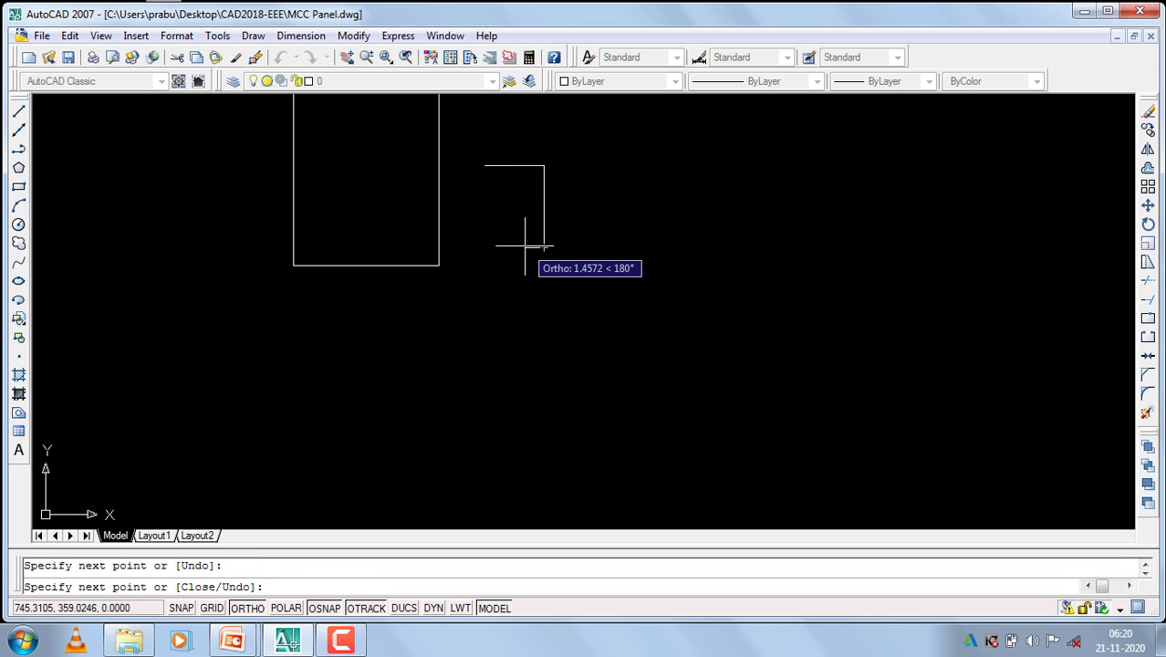
pyautogui.scroll(5, 525, 240)
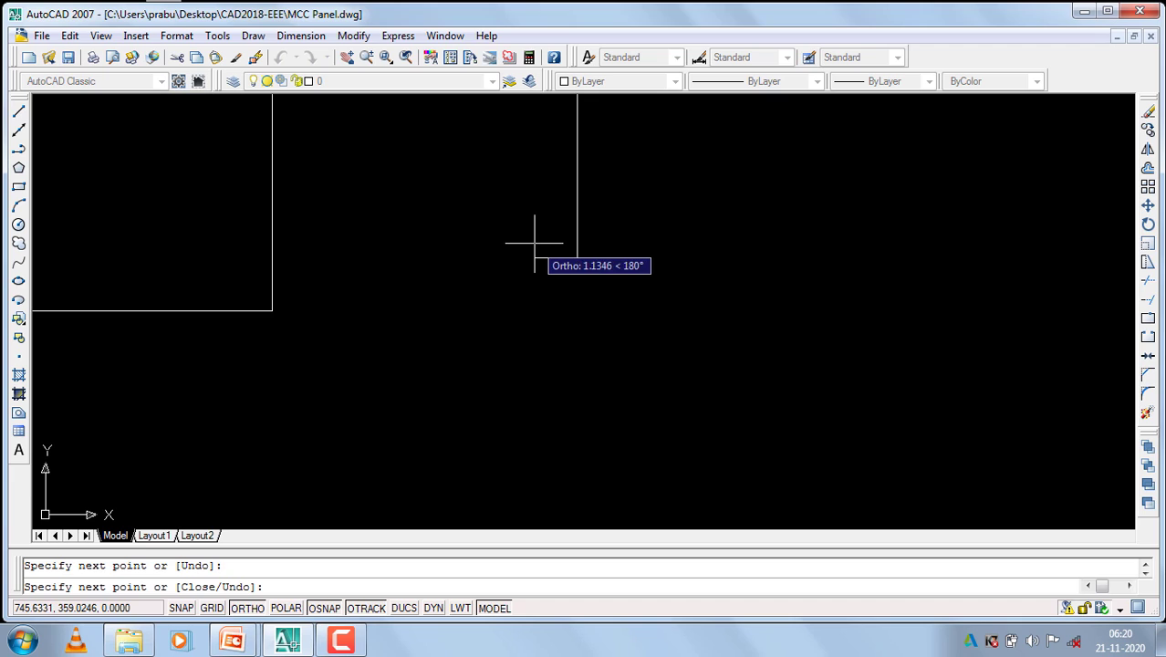
pyautogui.click(535, 228)
pyautogui.scroll(-2, 508, 358)
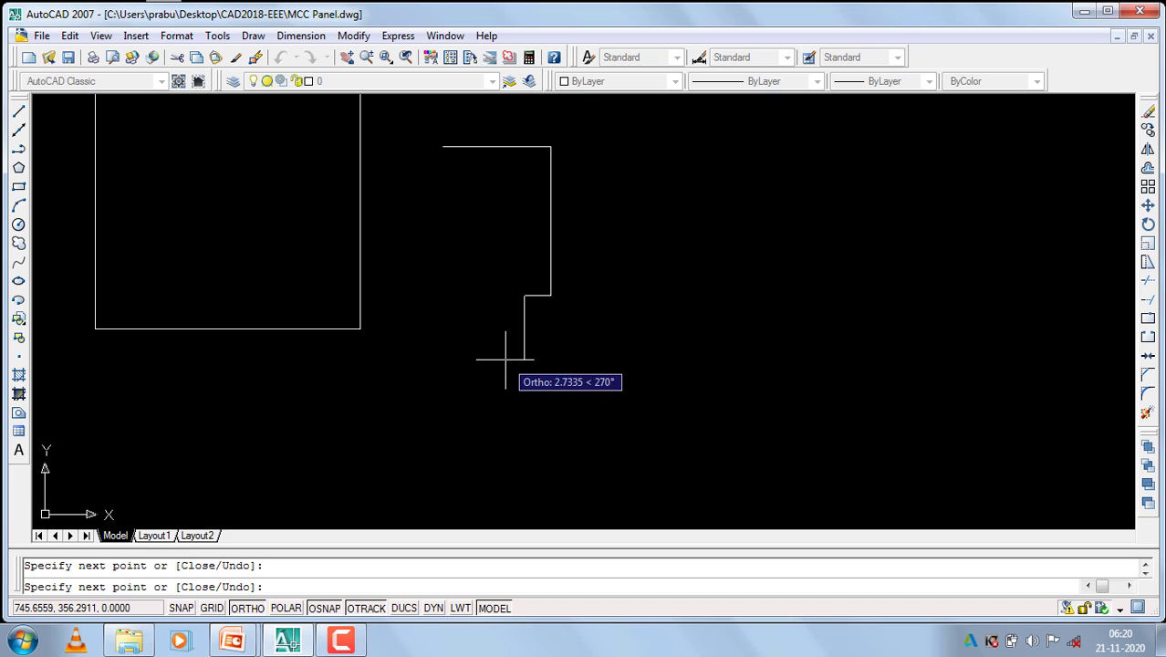
pyautogui.click(525, 189)
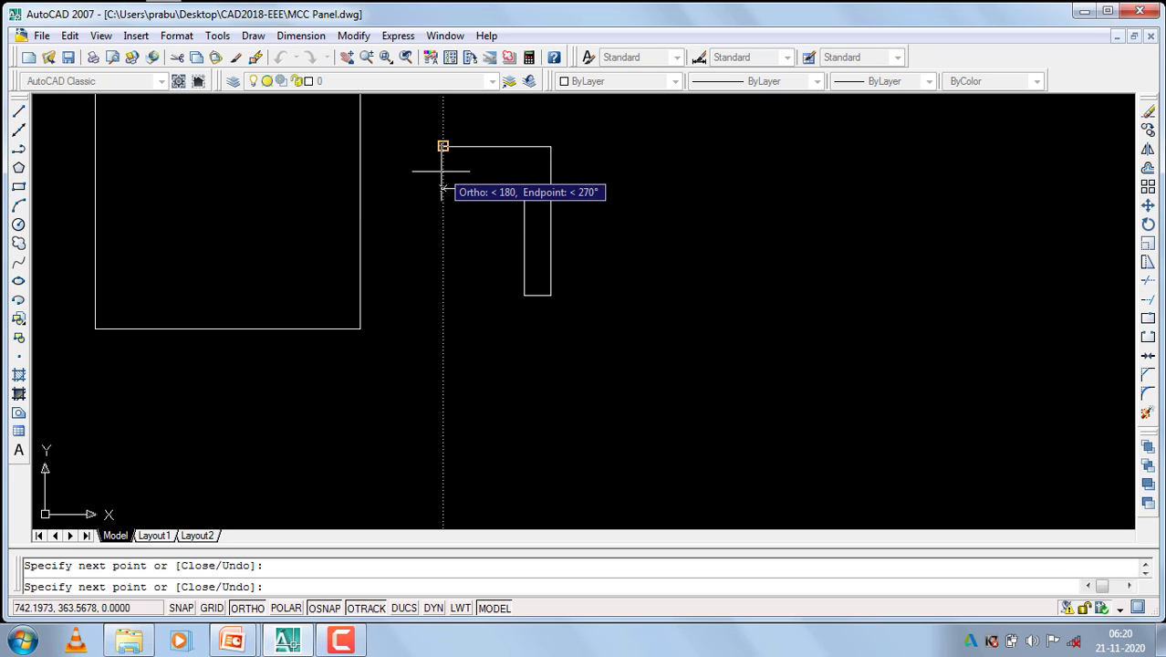
pyautogui.click(442, 188)
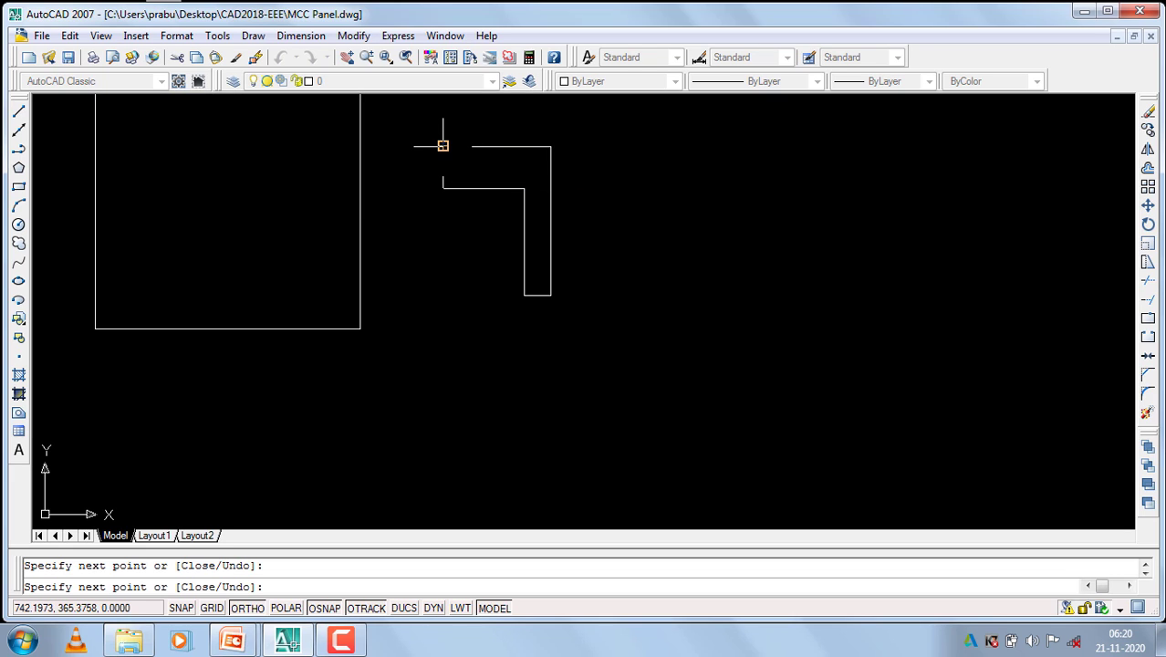
pyautogui.click(443, 146)
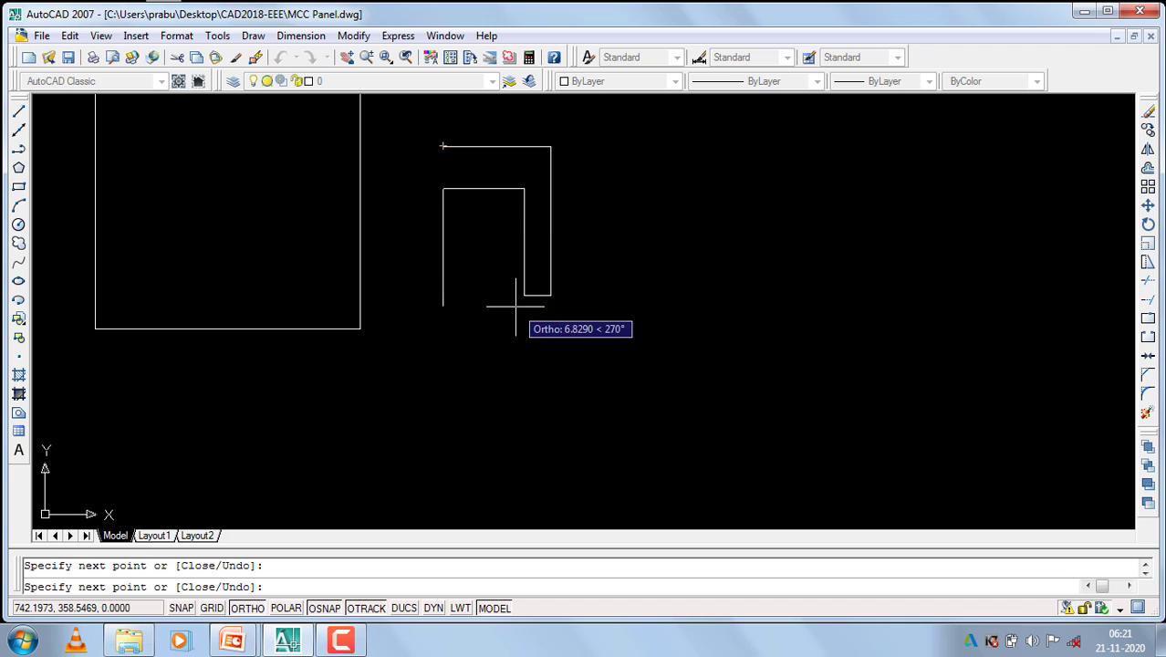
pyautogui.press('Return')
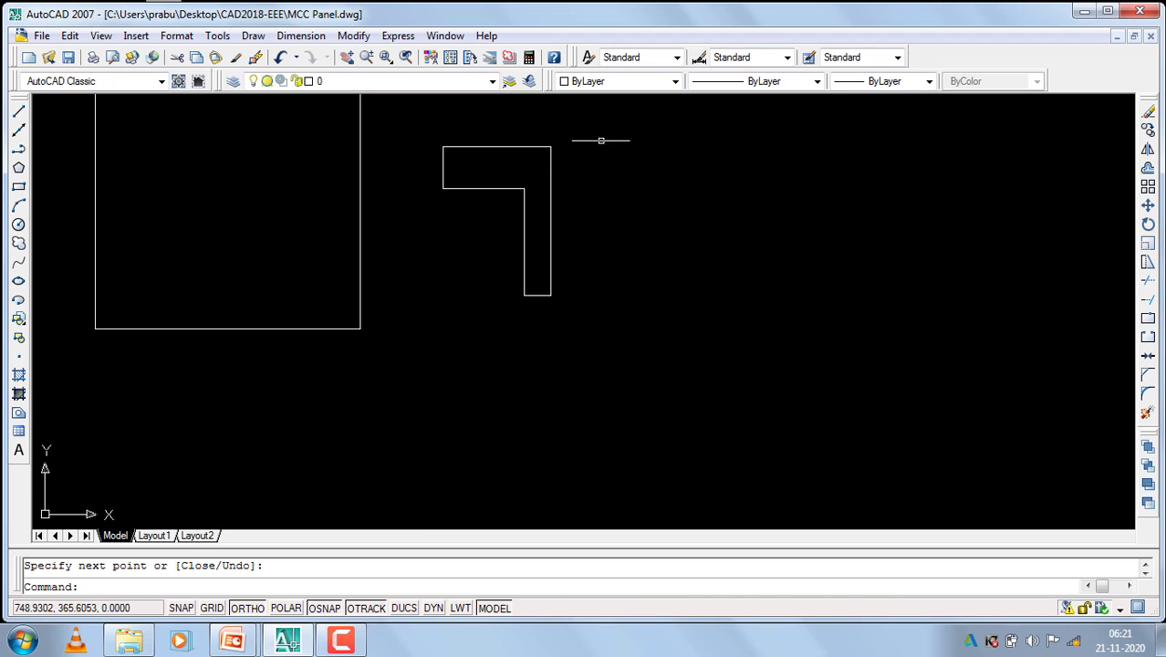
pyautogui.click(597, 129)
pyautogui.click(438, 368)
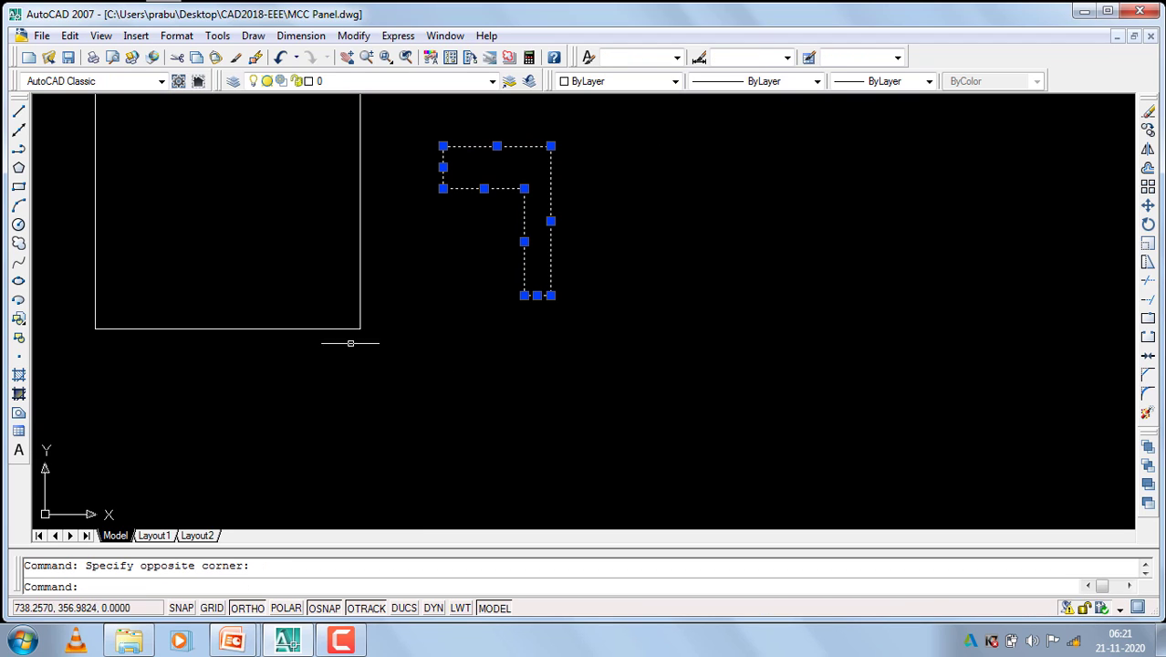
# Set up a SOLID hatch with the L outline's six lines picked as its boundary.
pyautogui.click(19, 375)
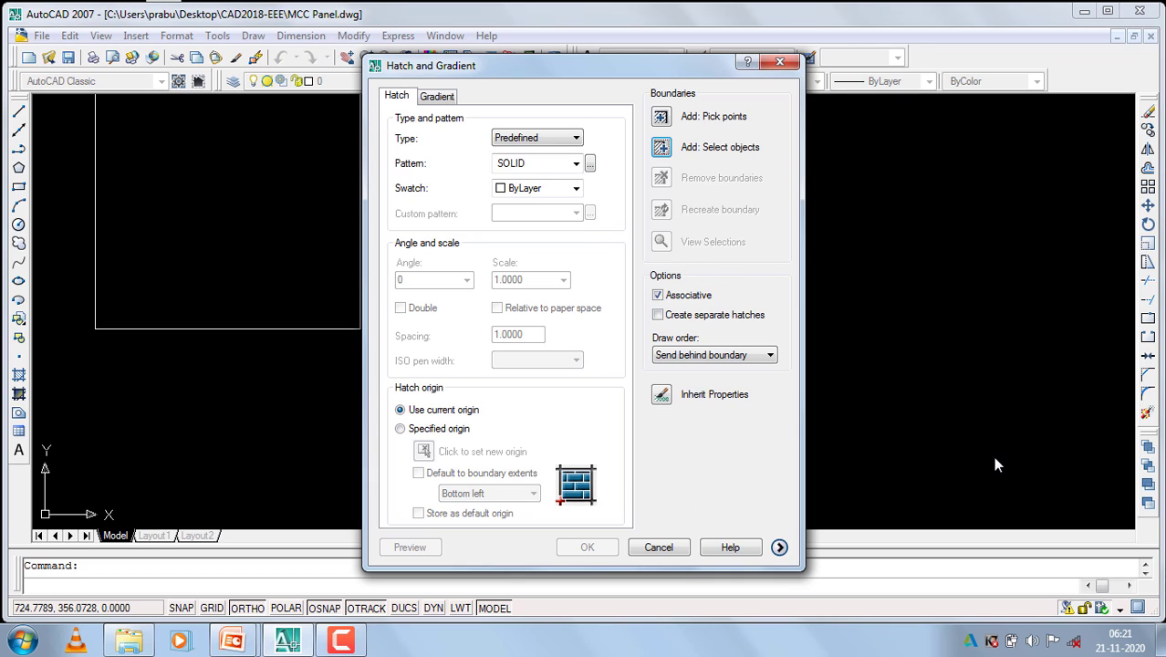
pyautogui.click(660, 148)
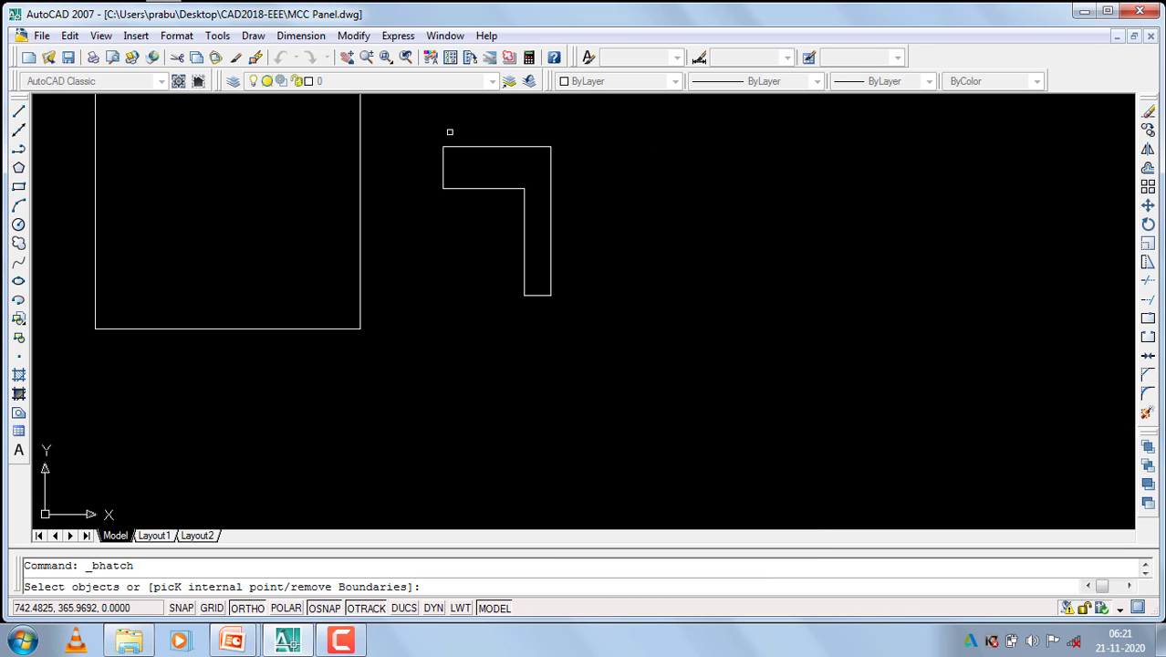
pyautogui.click(561, 134)
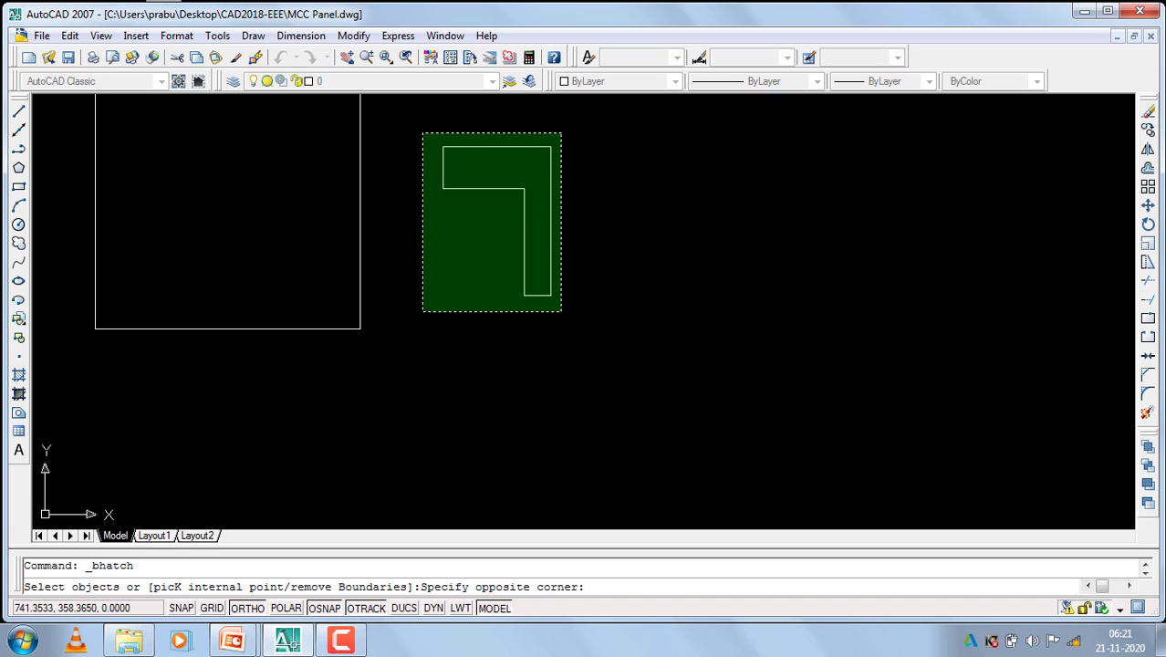
pyautogui.click(418, 310)
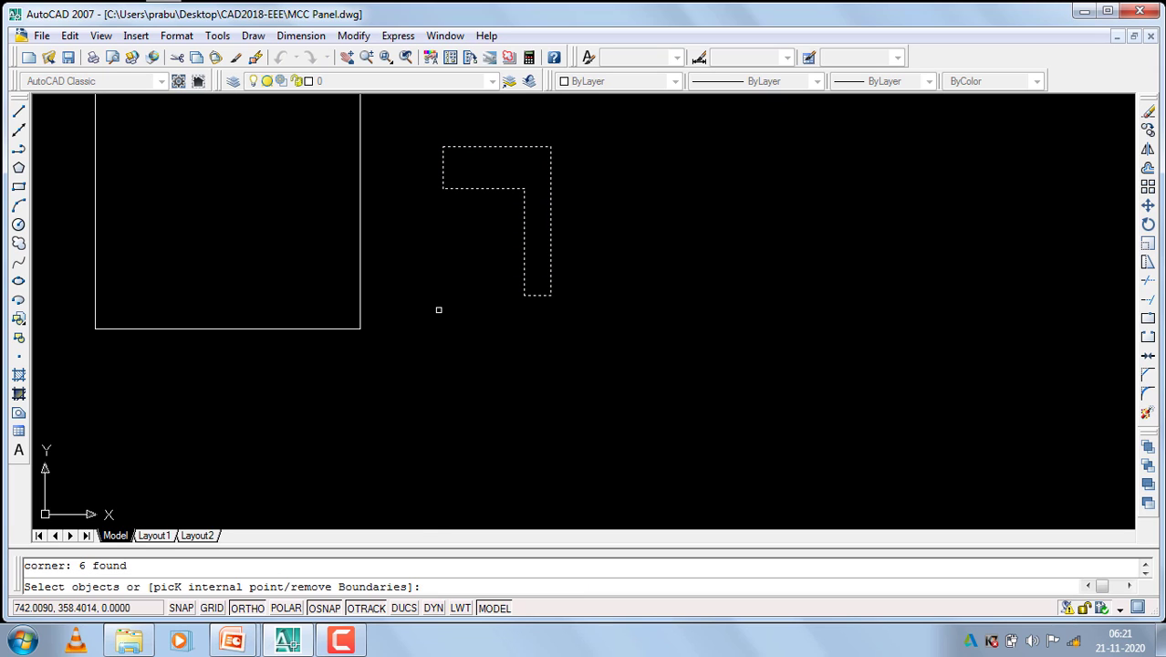
pyautogui.press('Return')
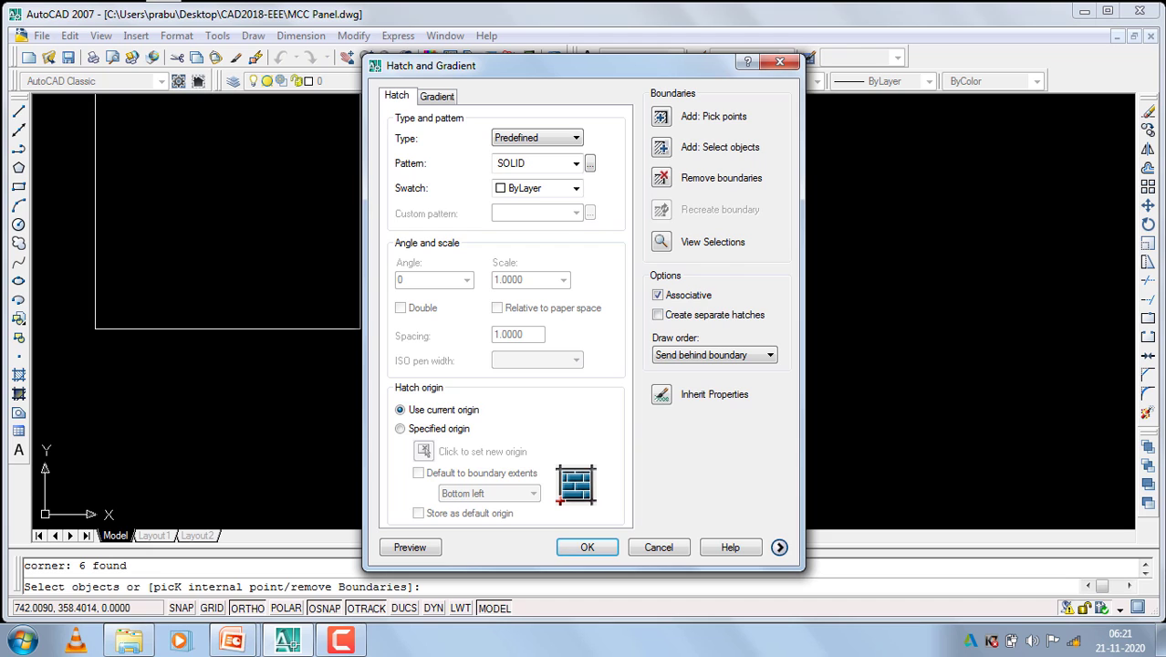
# Apply the solid white fill to the L-shaped outline.
pyautogui.click(587, 547)
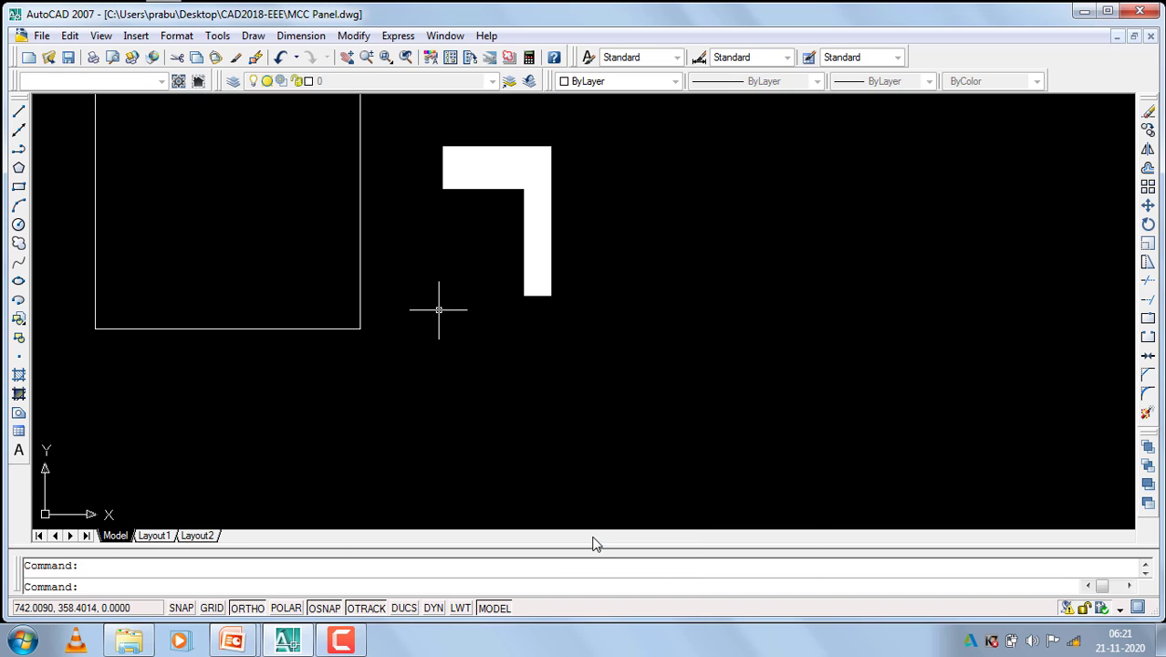
pyautogui.scroll(-2, 1081, 456)
pyautogui.scroll(-2, 1086, 487)
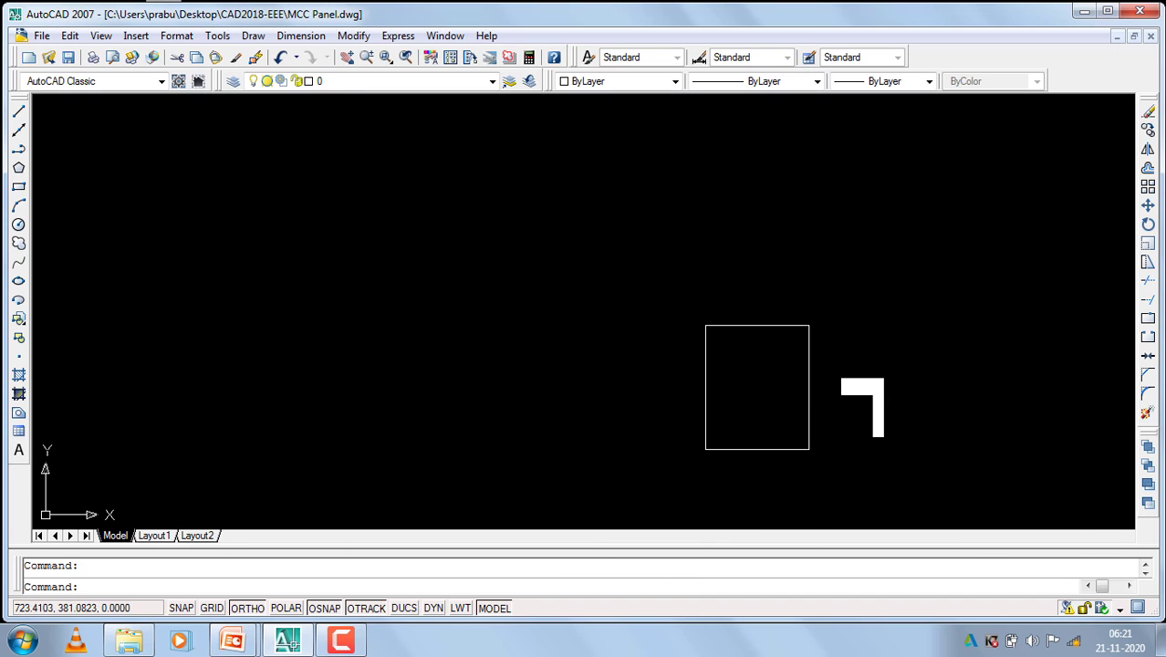
pyautogui.scroll(4, 925, 394)
pyautogui.scroll(-2, 673, 182)
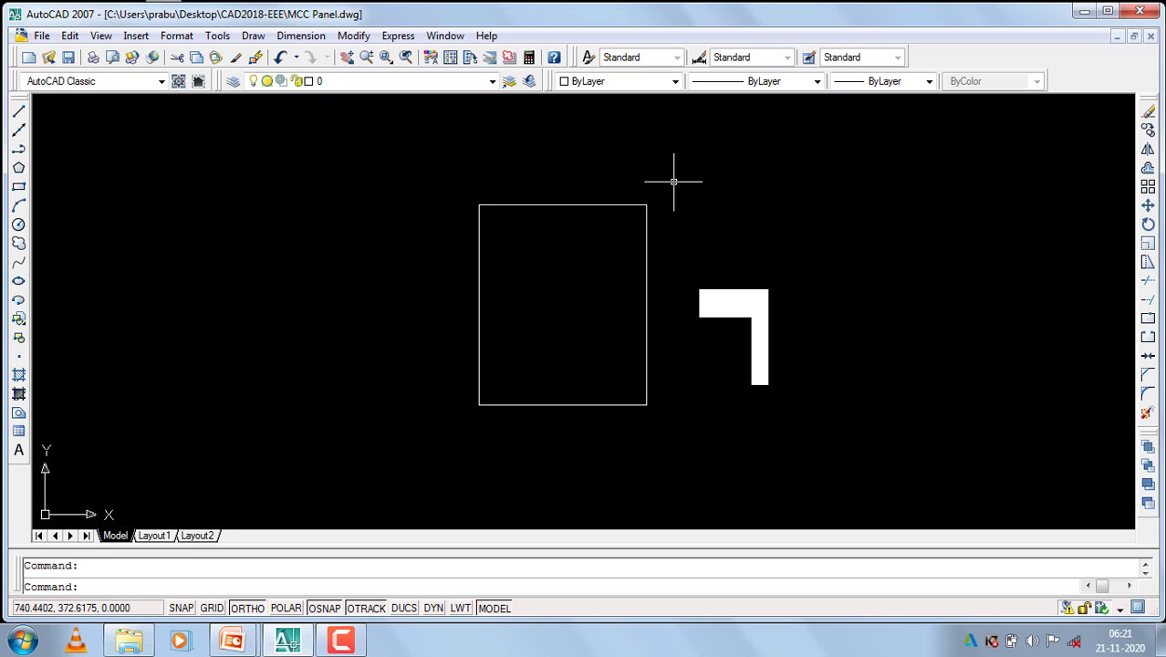
pyautogui.scroll(-2, 674, 182)
# Move the solid L shape to the square's top-right corner.
pyautogui.click(801, 206)
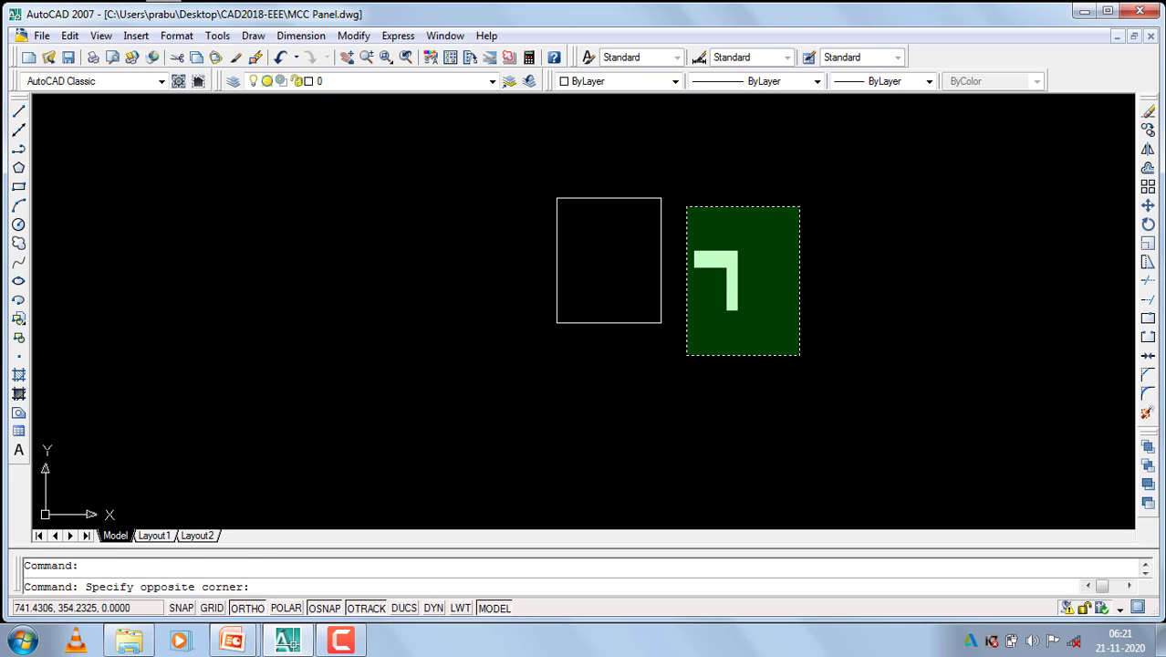
pyautogui.click(686, 355)
pyautogui.press('Return')
pyautogui.scroll(5, 660, 270)
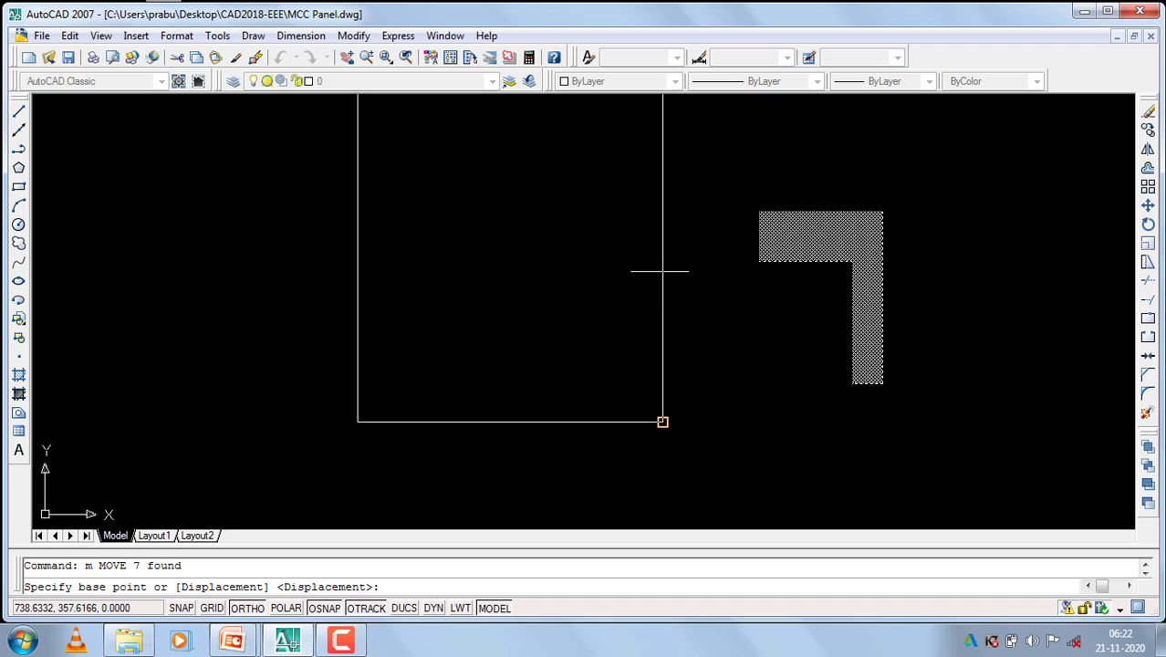
pyautogui.click(759, 211)
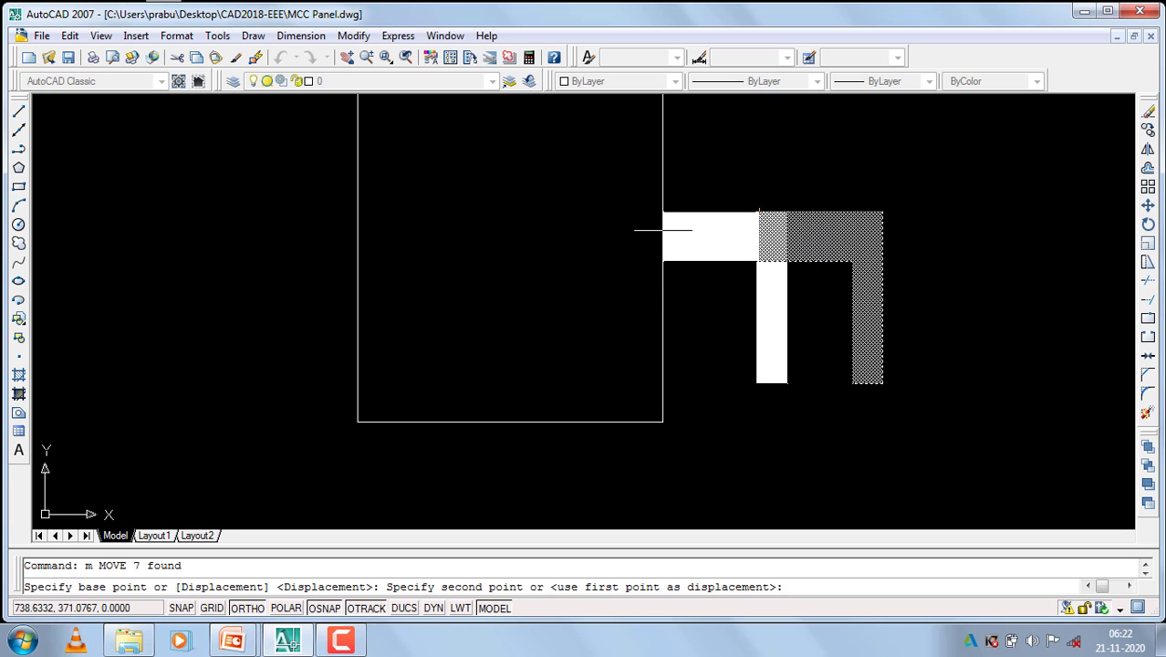
pyautogui.click(664, 234)
pyautogui.scroll(-2, 663, 300)
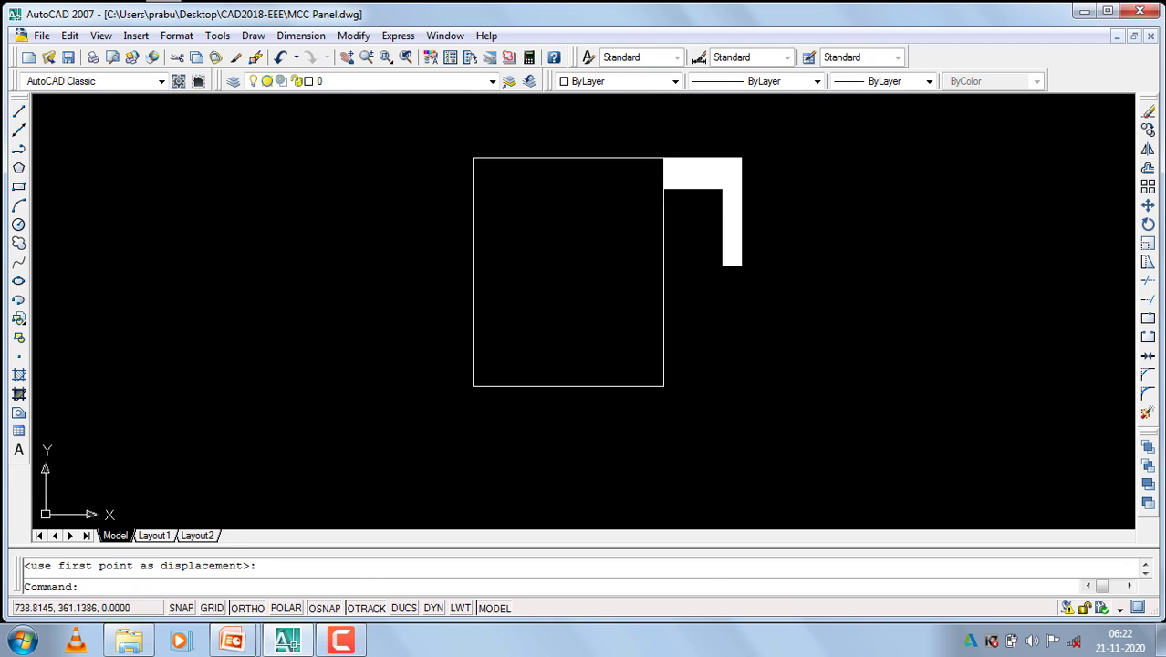
pyautogui.scroll(-1, 668, 328)
# Shift the solid L straight down onto the square's lower-right corner, completing the switch symbol.
pyautogui.click(737, 208)
pyautogui.click(692, 327)
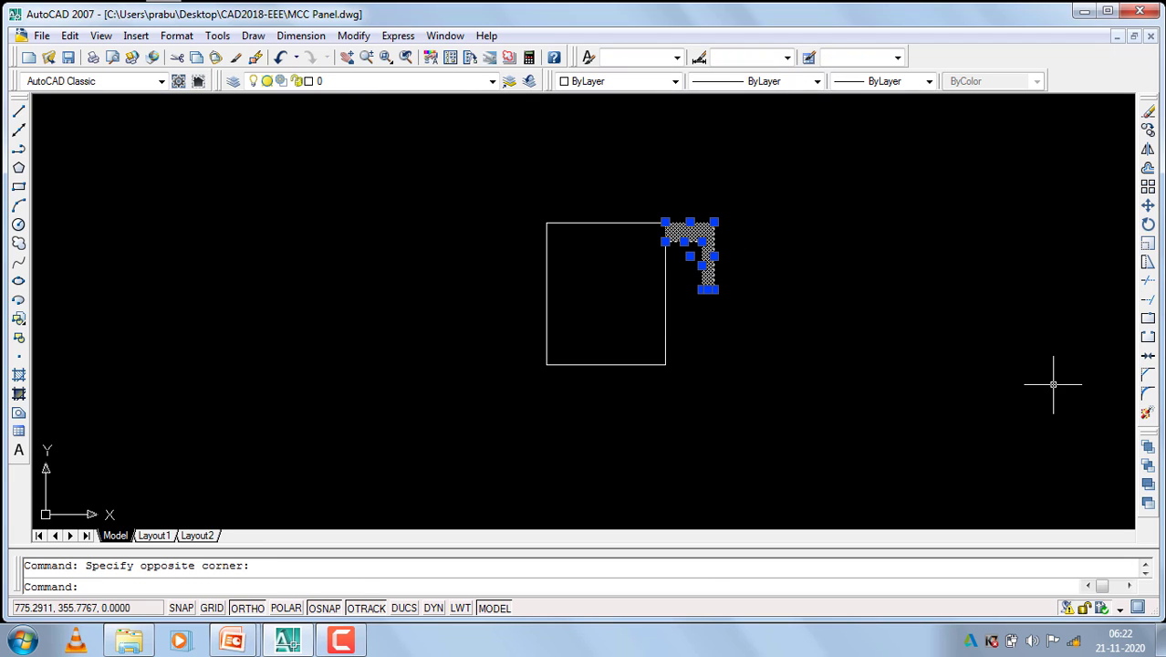
pyautogui.write('m')
pyautogui.press('Return')
pyautogui.click(900, 268)
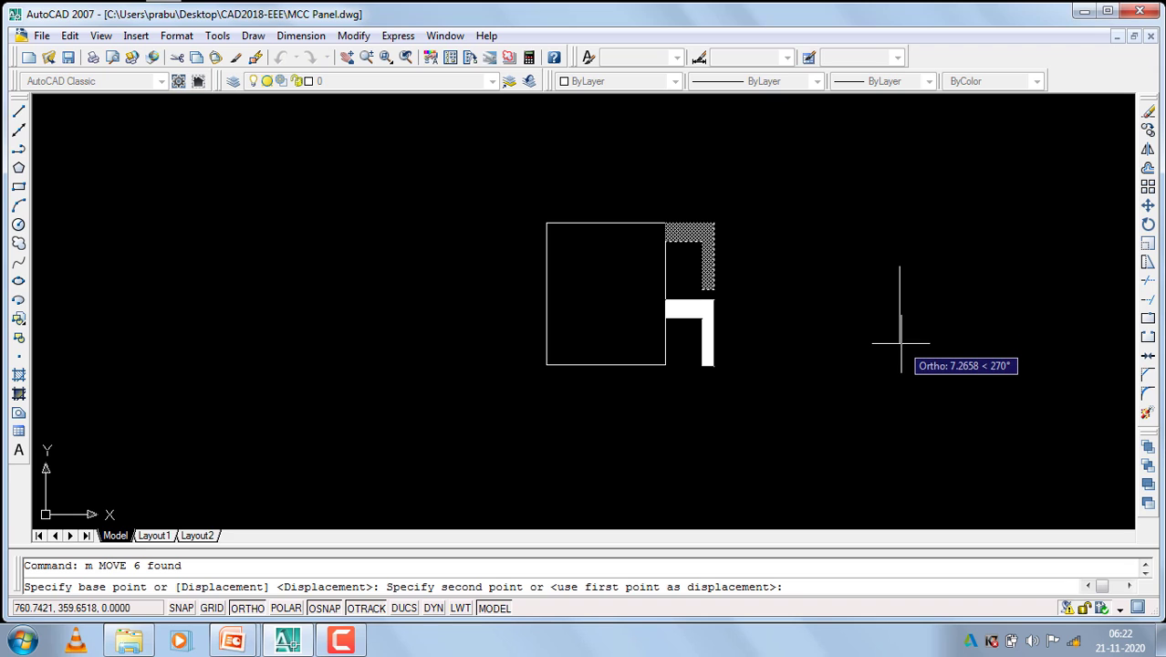
pyautogui.click(899, 344)
pyautogui.scroll(-3, 667, 254)
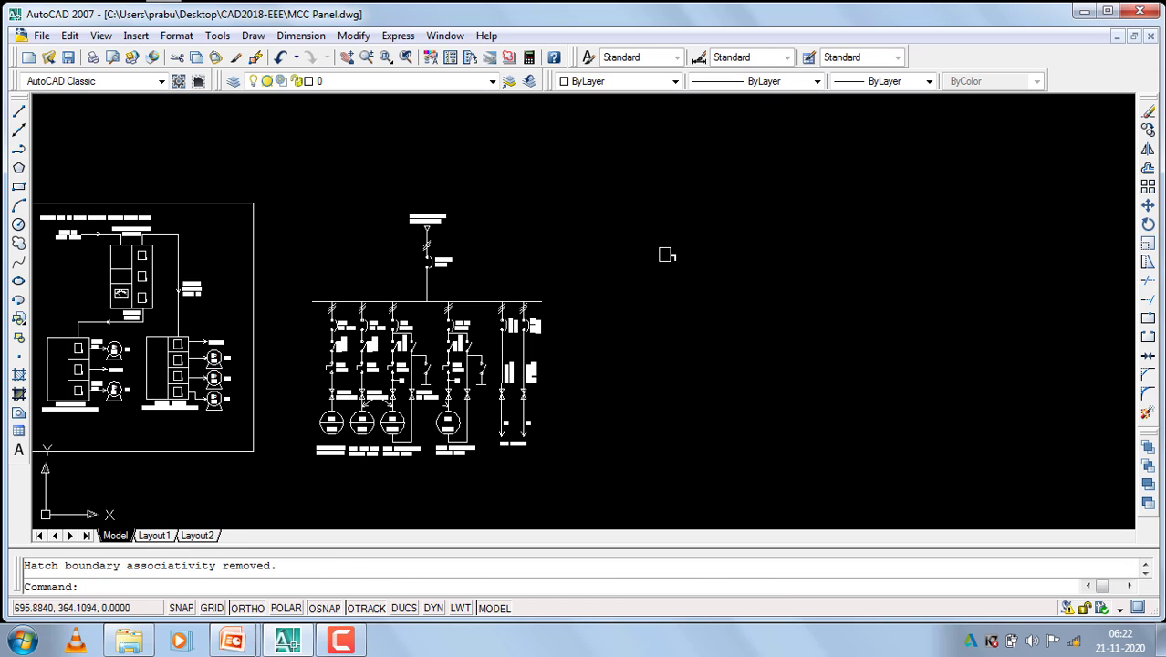
pyautogui.scroll(5, 95, 261)
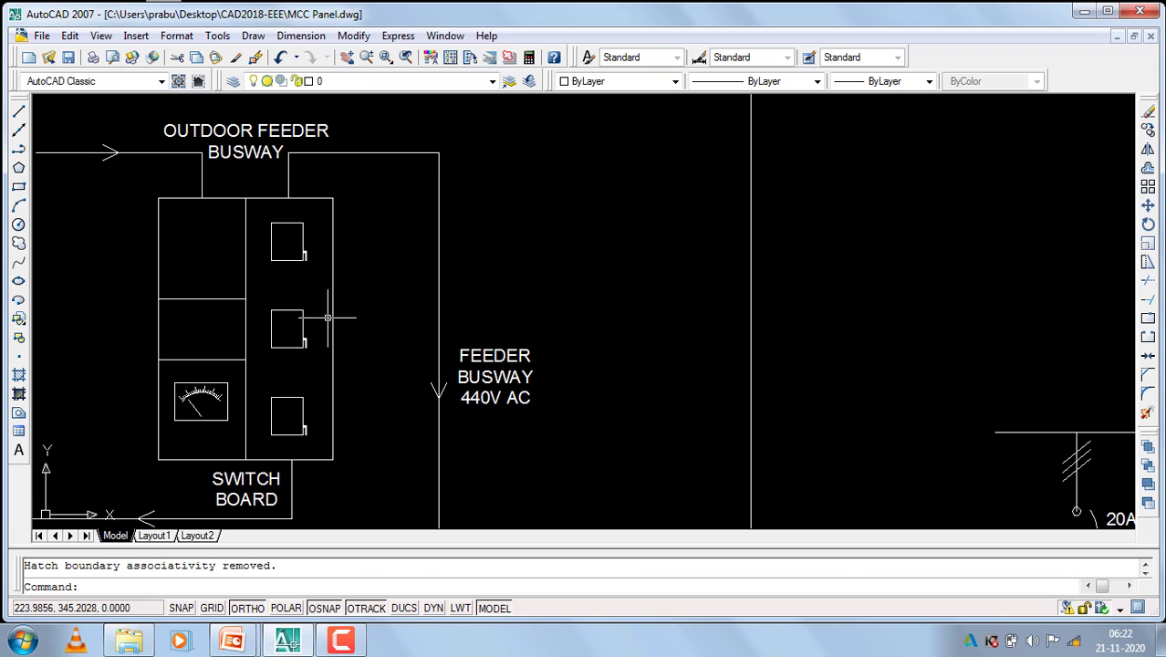
pyautogui.scroll(-4, 317, 317)
pyautogui.scroll(-2, 513, 247)
pyautogui.scroll(3, 512, 248)
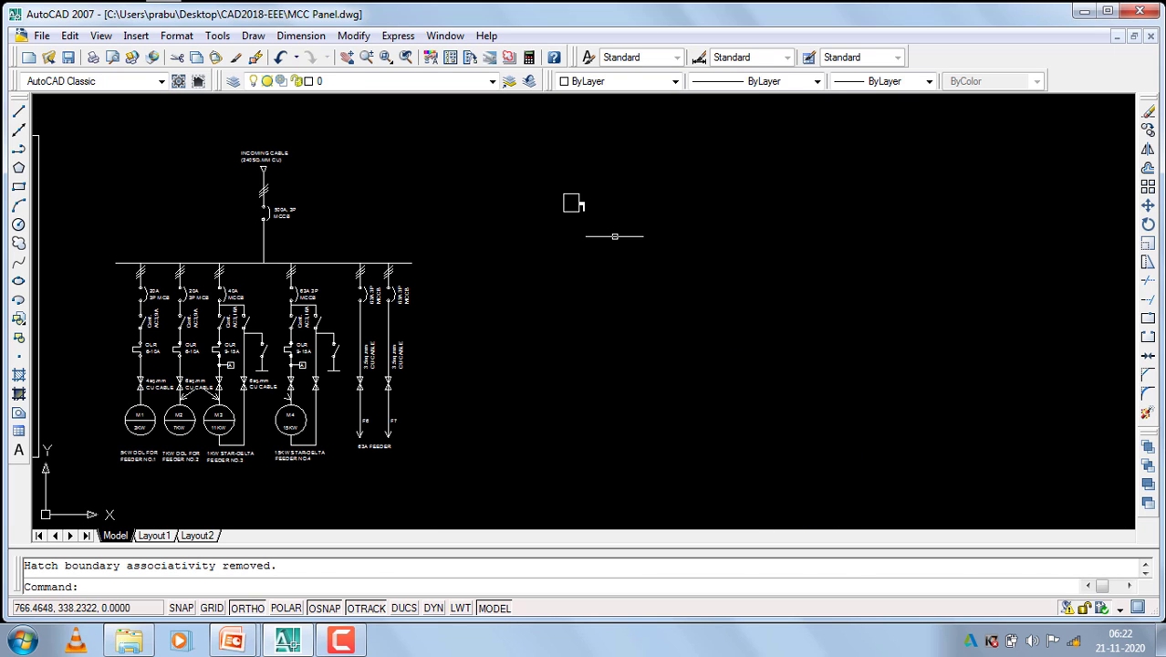
pyautogui.click(606, 183)
pyautogui.click(536, 287)
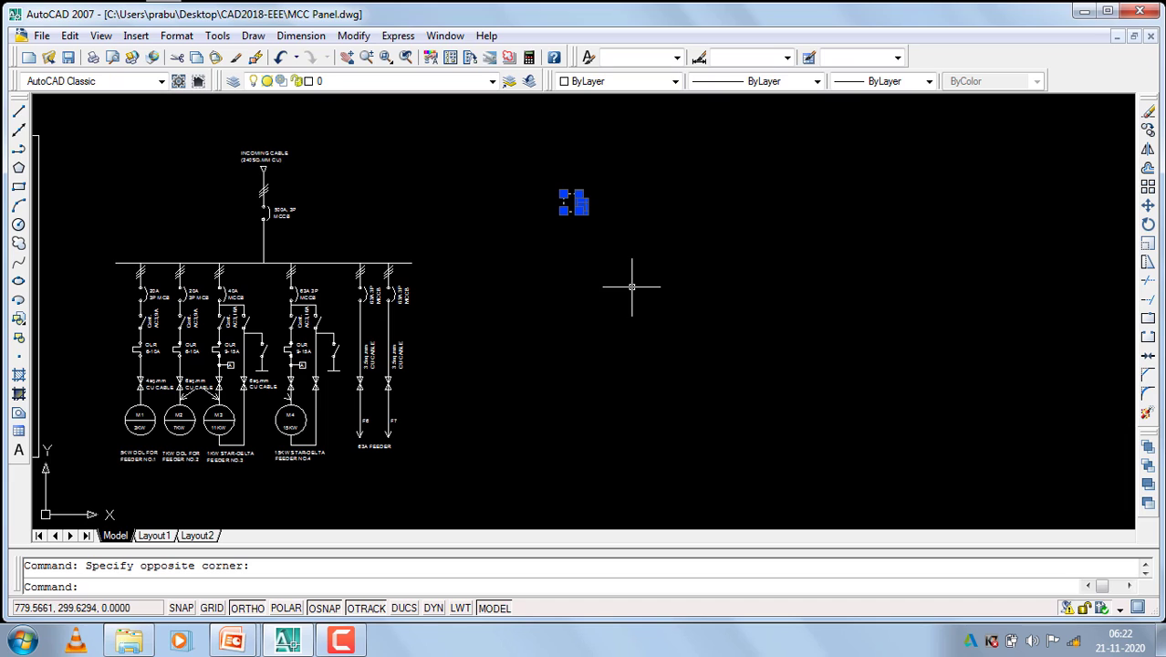
pyautogui.write('m')
# Move the box-and-L switch symbol to the right into open space.
pyautogui.press('Return')
pyautogui.click(670, 222)
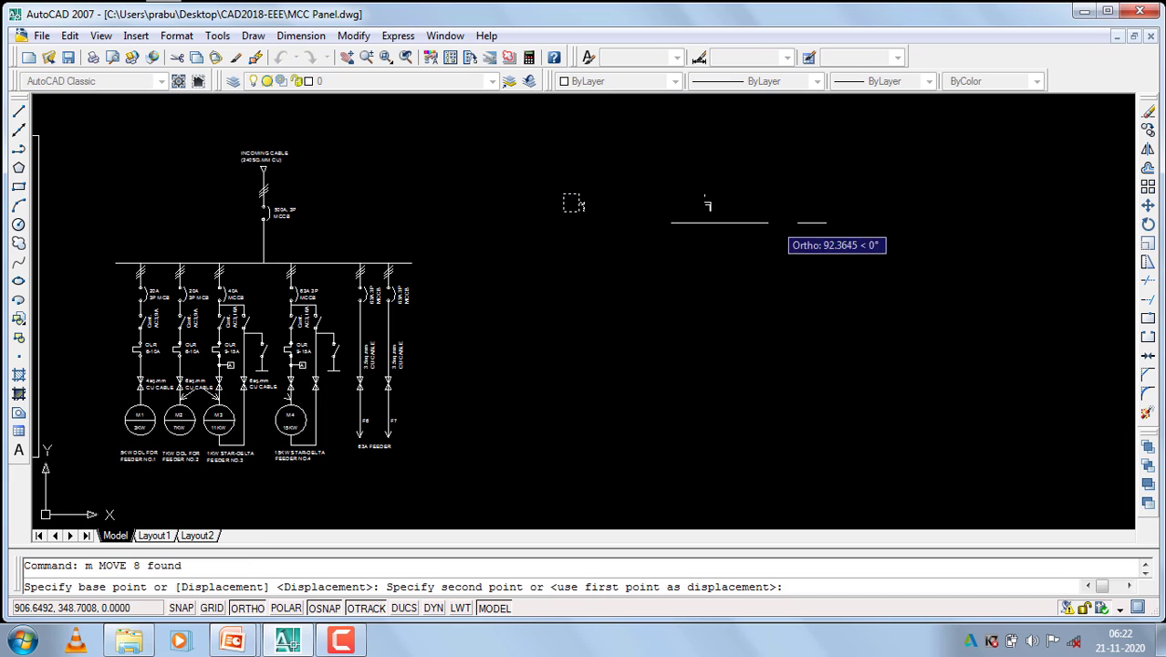
pyautogui.click(916, 209)
pyautogui.scroll(-5, 581, 244)
# Copy the switch symbol twice below itself, the second copy 60 units down.
pyautogui.click(689, 212)
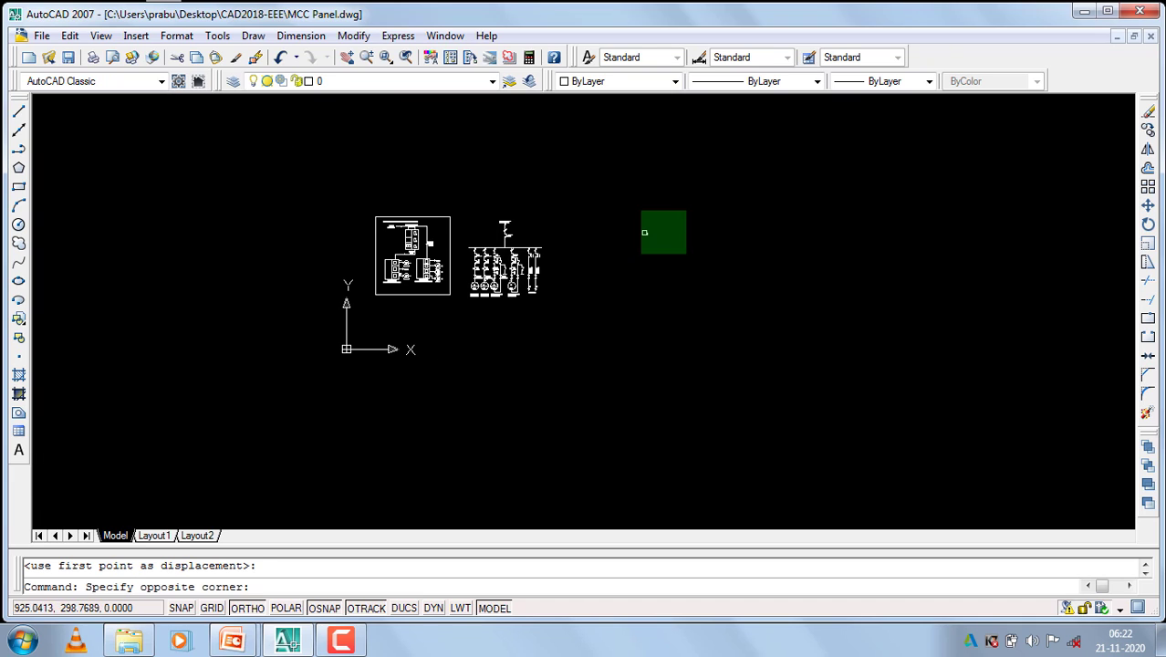
pyautogui.click(630, 292)
pyautogui.write('com')
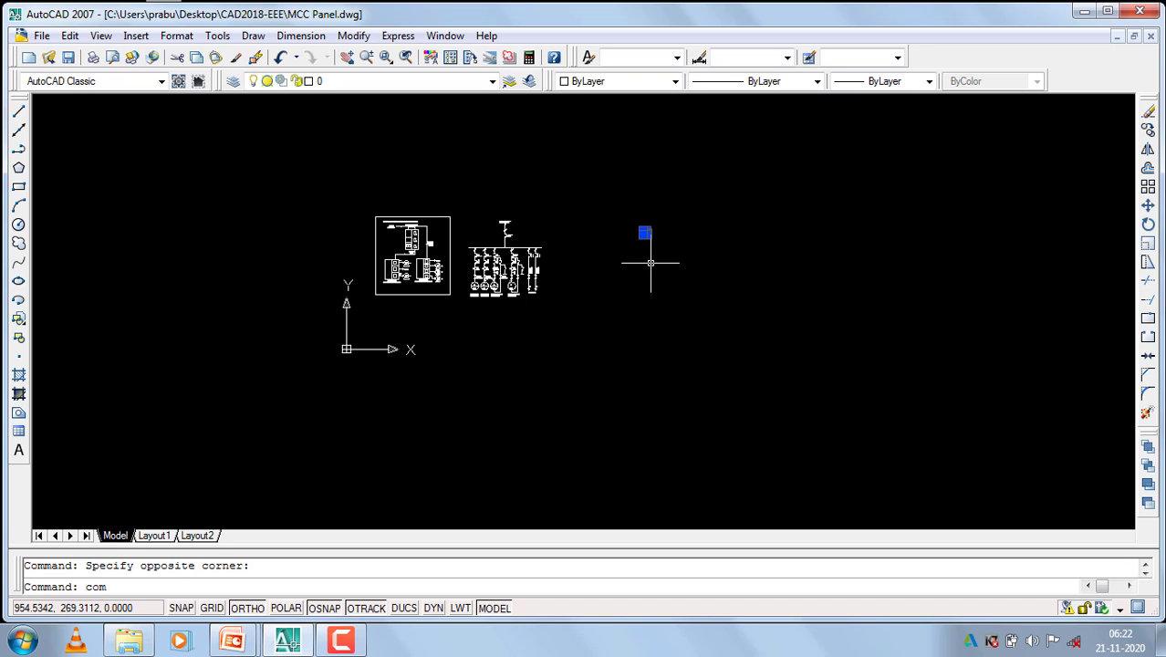
pyautogui.press('Return')
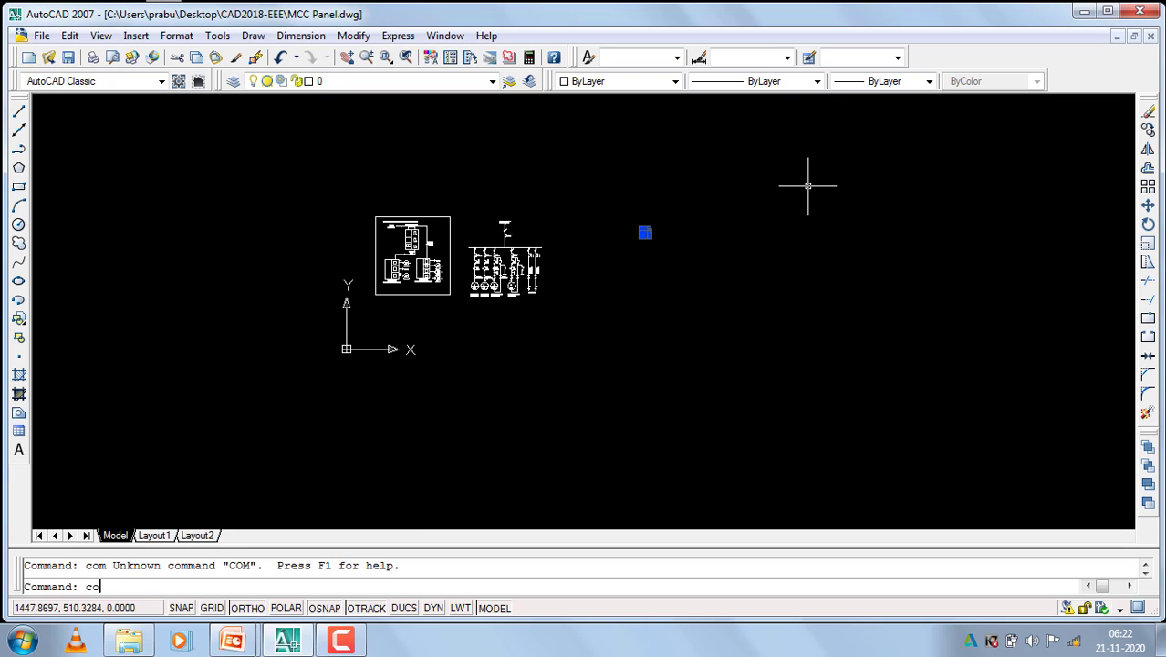
pyautogui.press('Return')
pyautogui.scroll(3, 698, 230)
pyautogui.scroll(3, 675, 227)
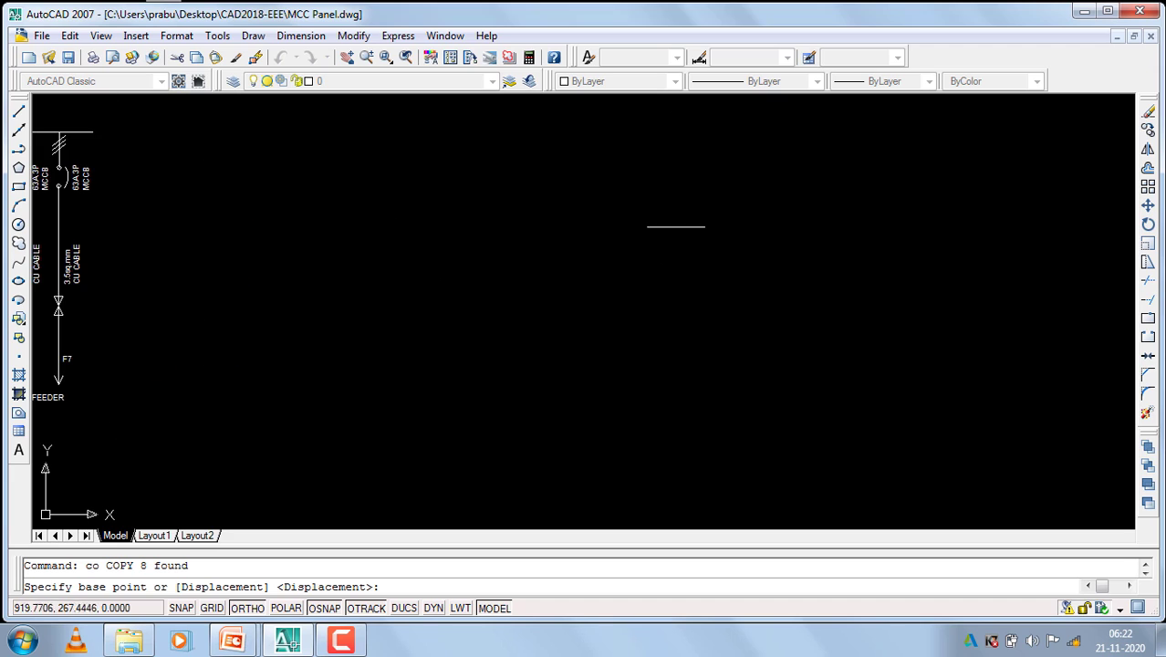
pyautogui.scroll(-5, 675, 227)
pyautogui.click(697, 162)
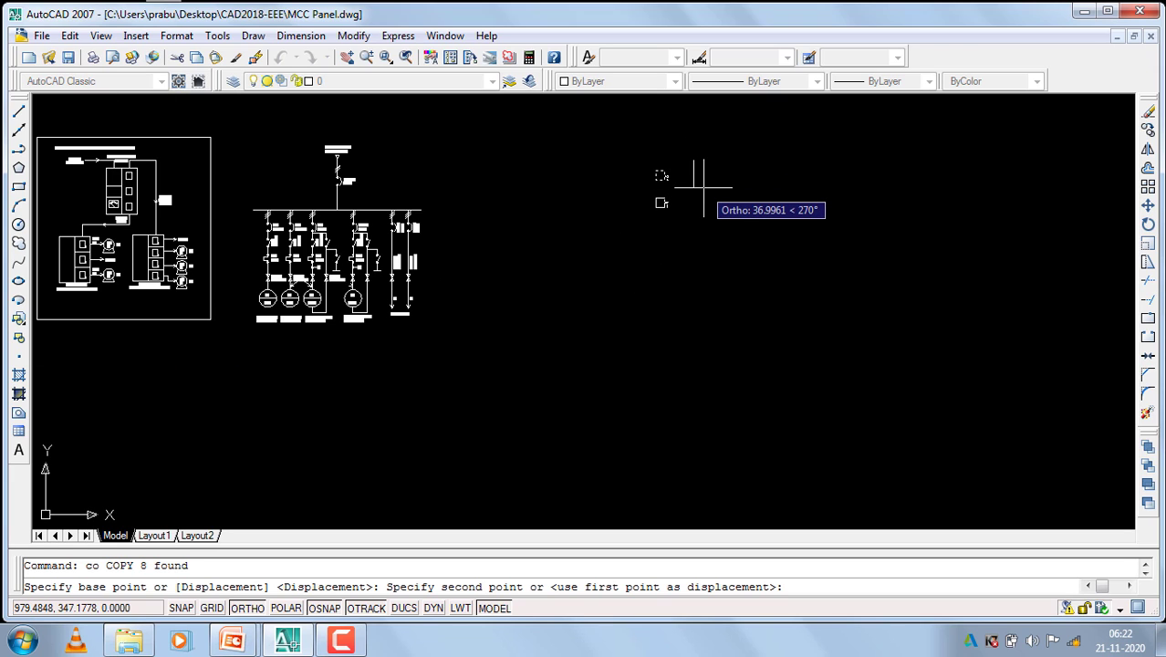
pyautogui.scroll(5, 704, 187)
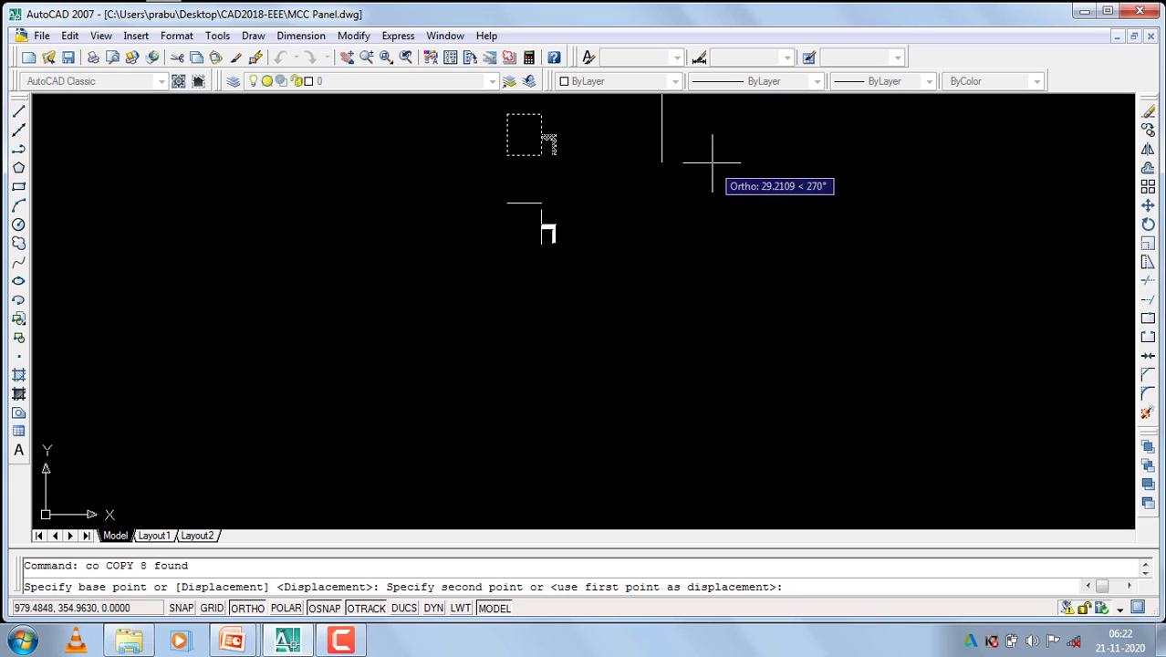
pyautogui.click(712, 162)
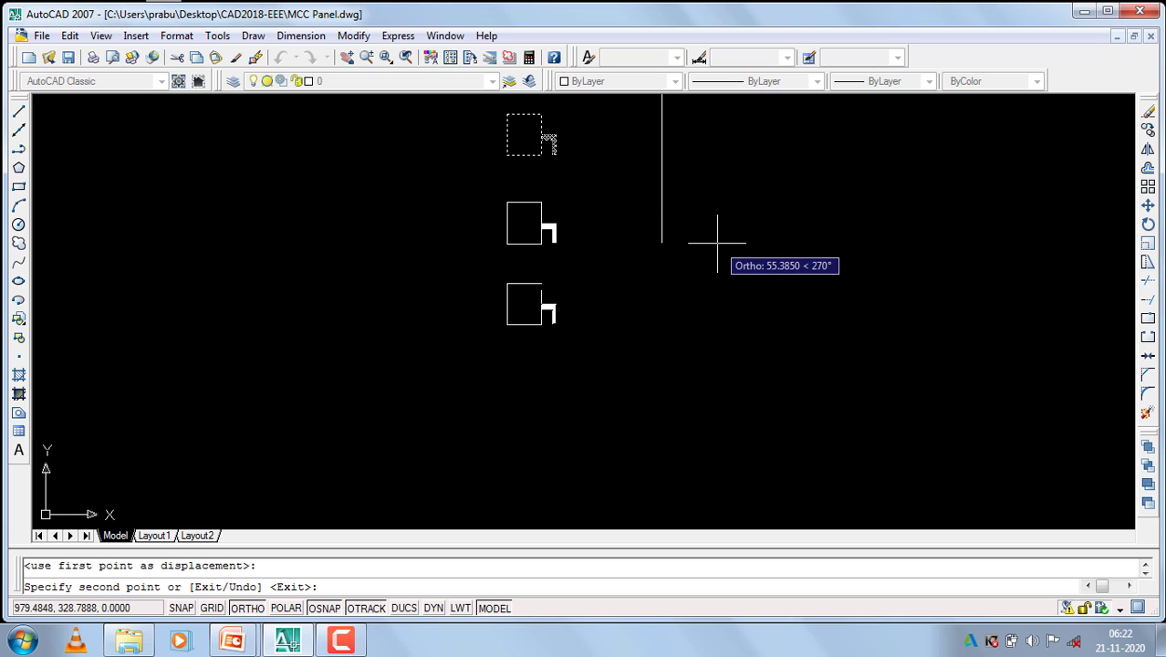
pyautogui.write('60')
pyautogui.press('Return')
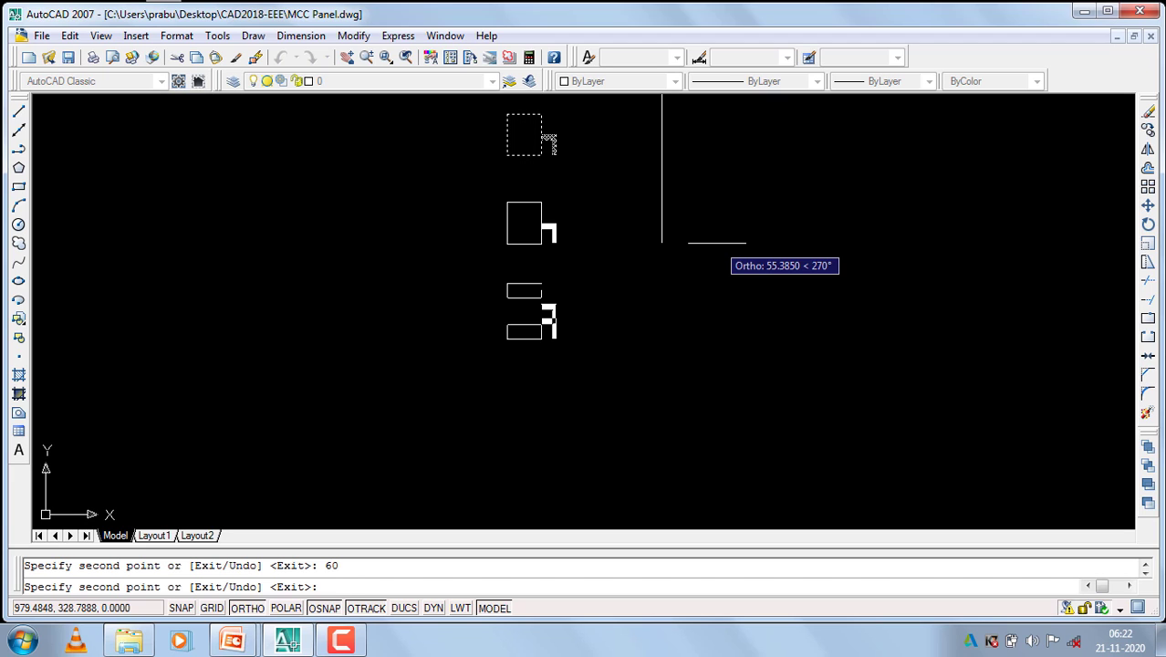
pyautogui.press('Return')
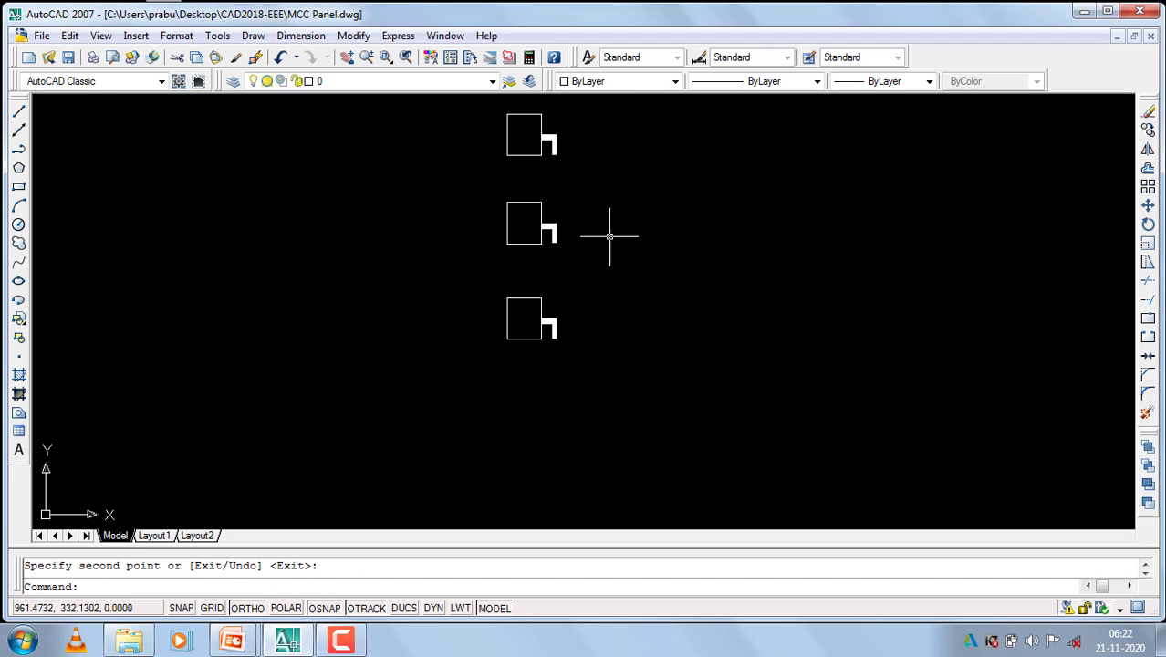
# Erase the middle switch symbol with E.
pyautogui.click(593, 188)
pyautogui.click(470, 269)
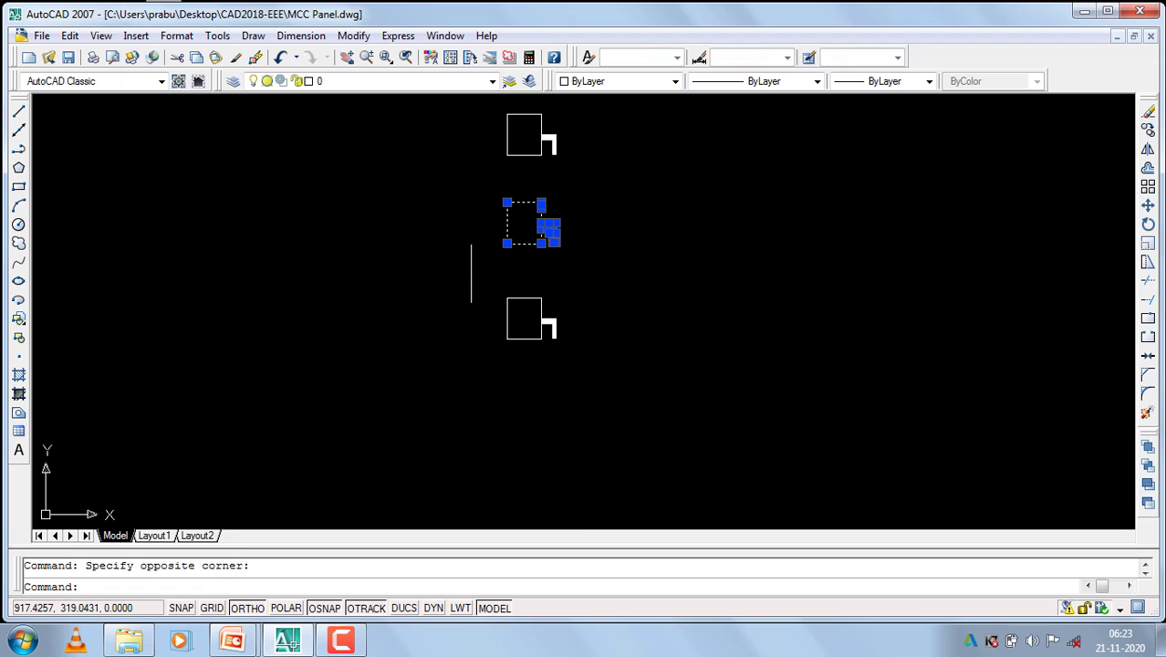
pyautogui.write('e')
pyautogui.press('Return')
pyautogui.scroll(-4, 529, 292)
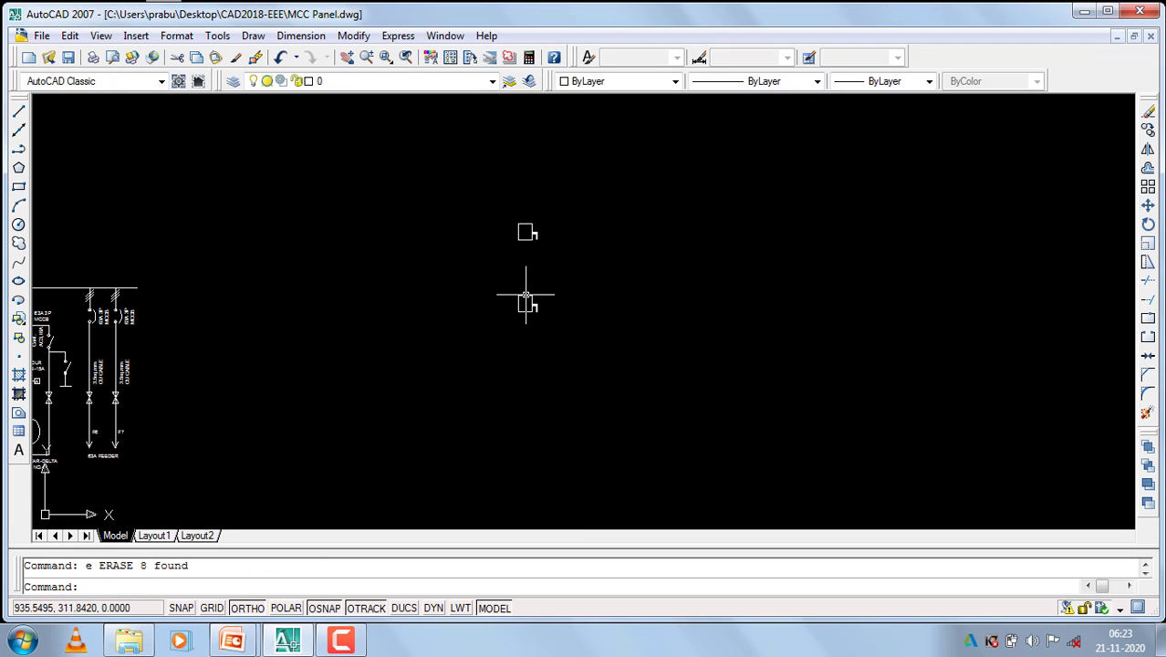
# Copy the upper switch symbol 30 units down, evenly spacing the column of three.
pyautogui.click(552, 202)
pyautogui.click(486, 280)
pyautogui.write('co')
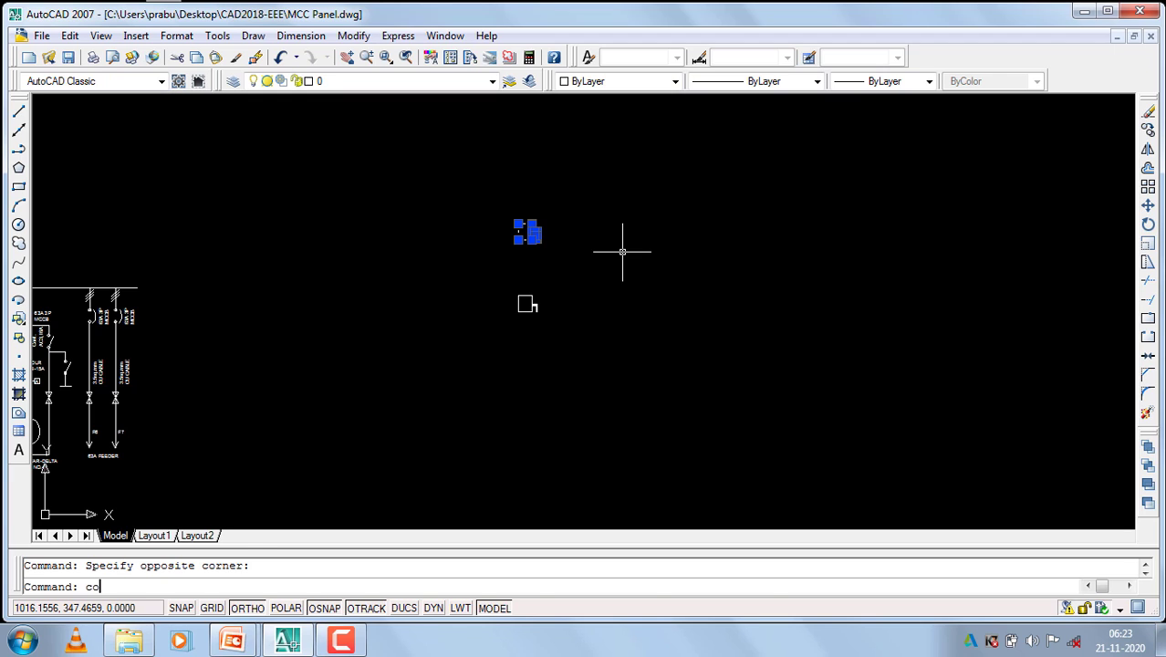
pyautogui.press('Return')
pyautogui.click(622, 248)
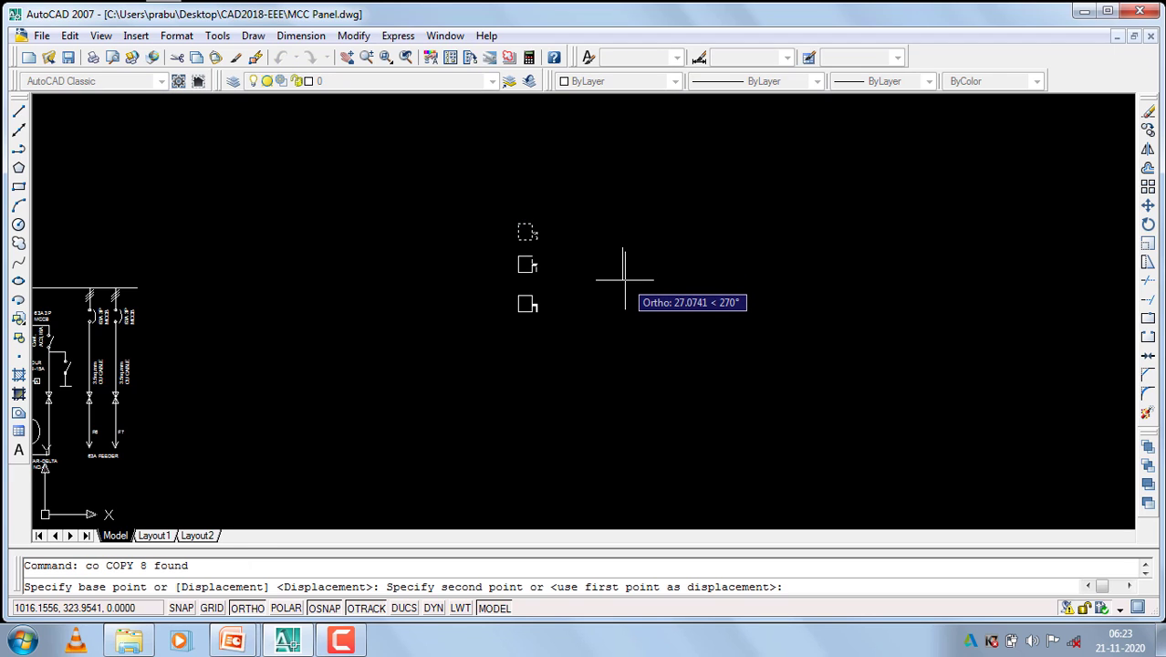
pyautogui.write('30')
pyautogui.press('Return')
pyautogui.press('Return')
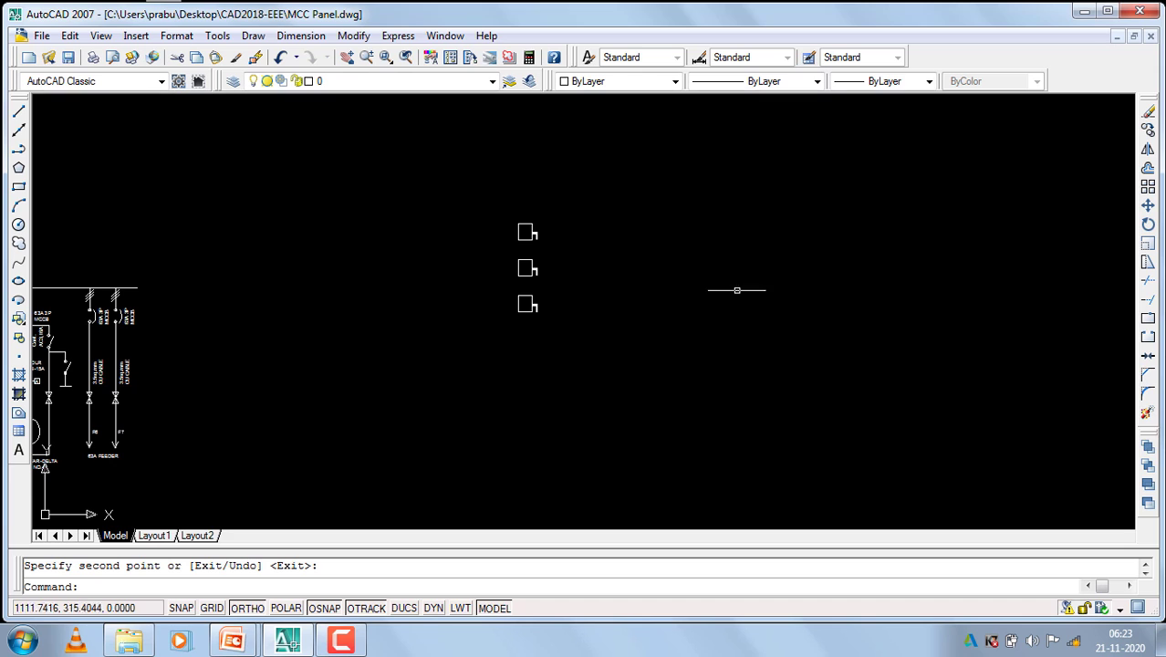
pyautogui.scroll(-5, 927, 268)
pyautogui.scroll(3, 480, 297)
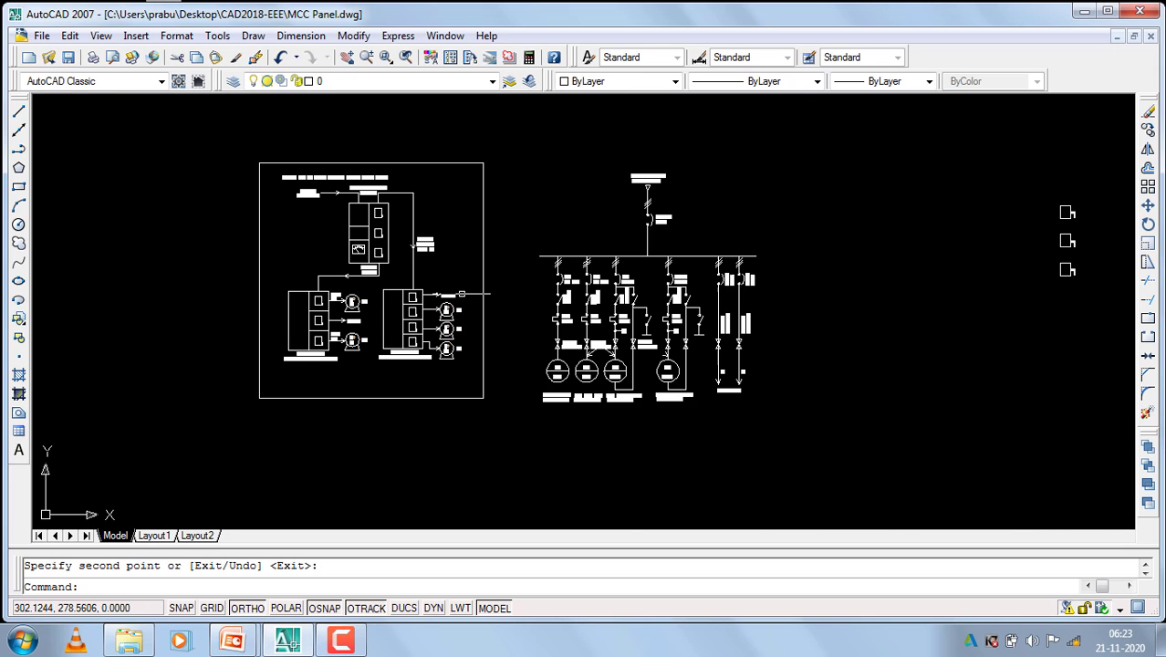
pyautogui.scroll(3, 344, 232)
pyautogui.scroll(2, 417, 223)
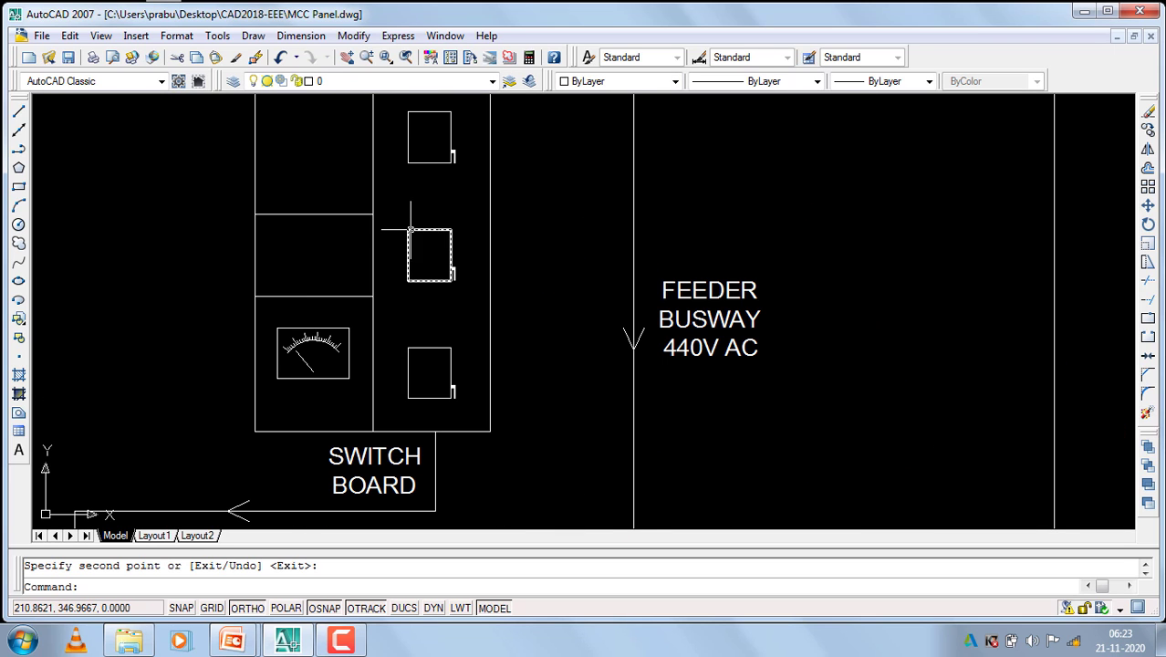
pyautogui.scroll(-5, 275, 242)
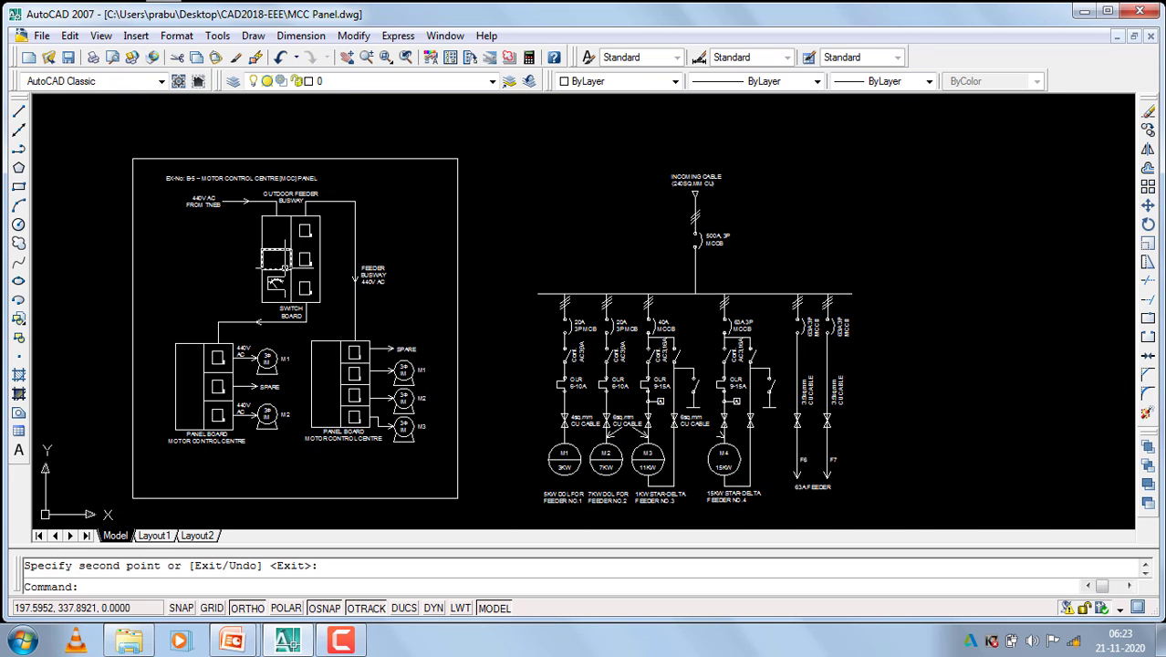
pyautogui.scroll(-4, 285, 268)
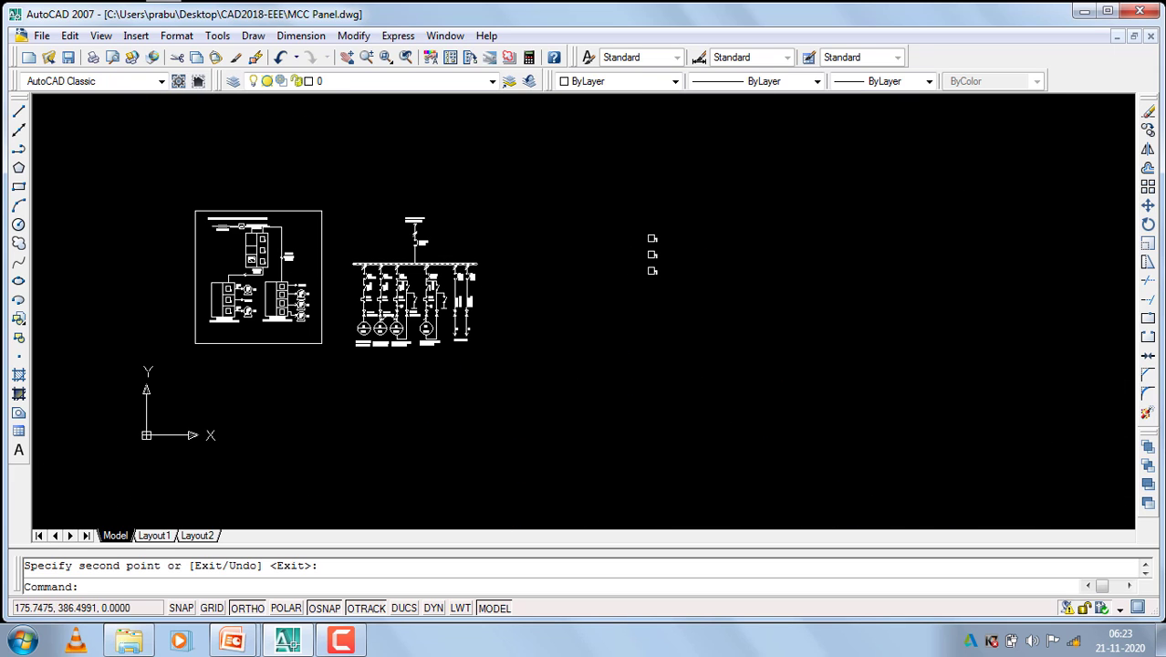
# Draw a tall rectangle from above the top switch symbol to below-left of the bottom one.
pyautogui.click(18, 187)
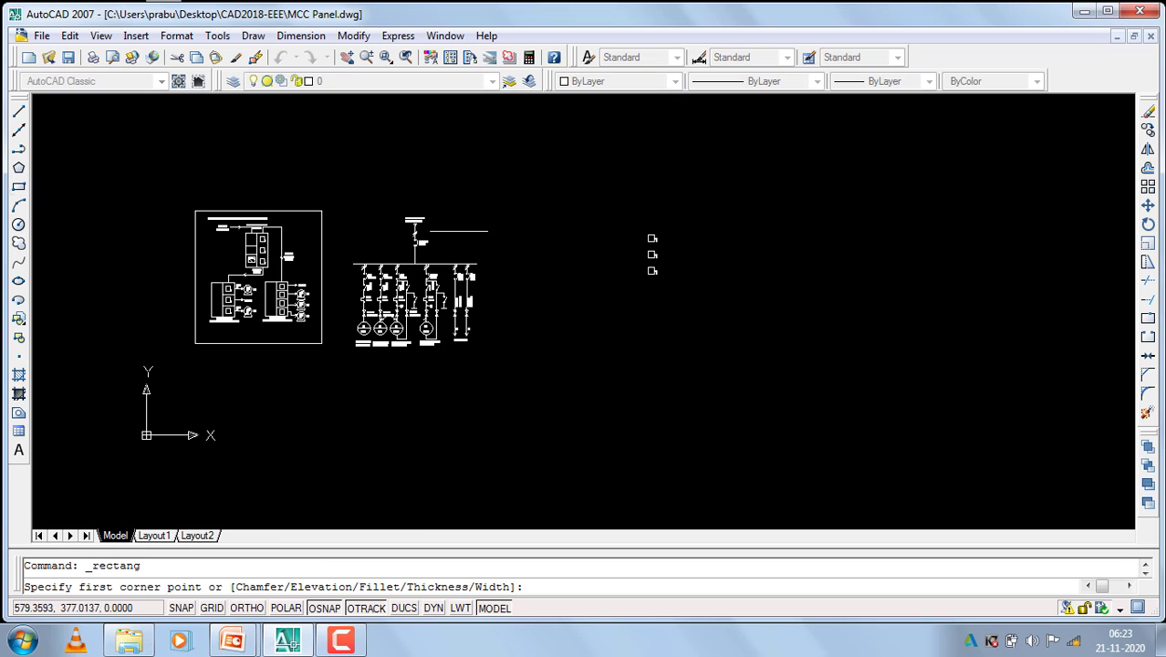
pyautogui.scroll(2, 643, 251)
pyautogui.scroll(2, 675, 232)
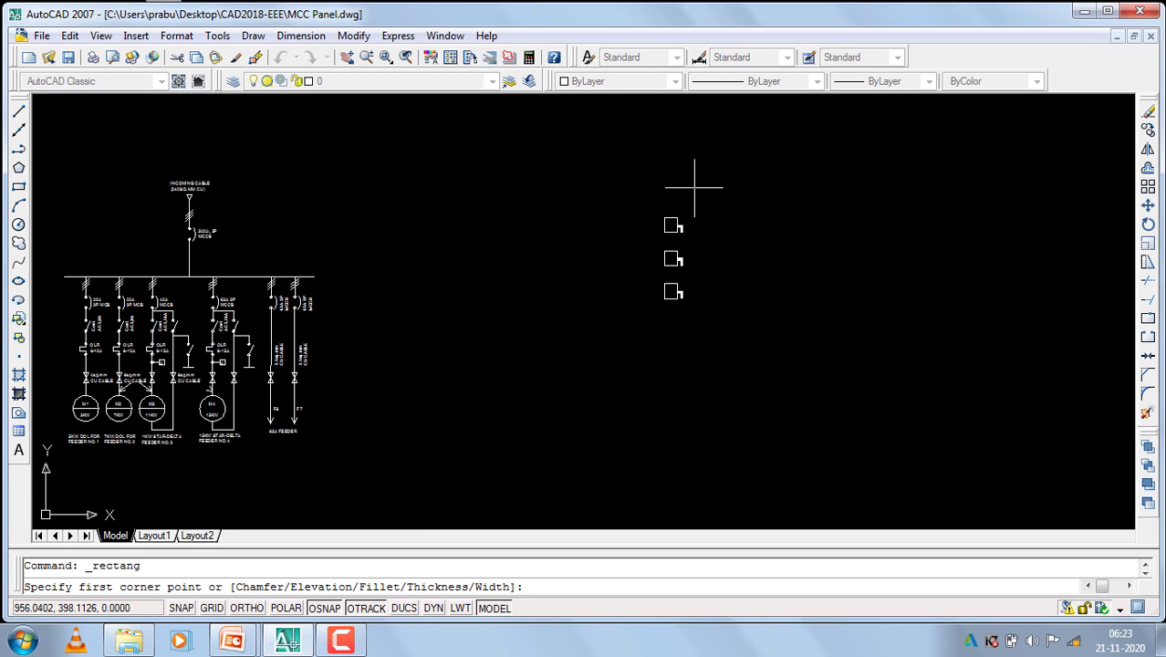
pyautogui.scroll(-6, 821, 228)
pyautogui.scroll(8, 628, 223)
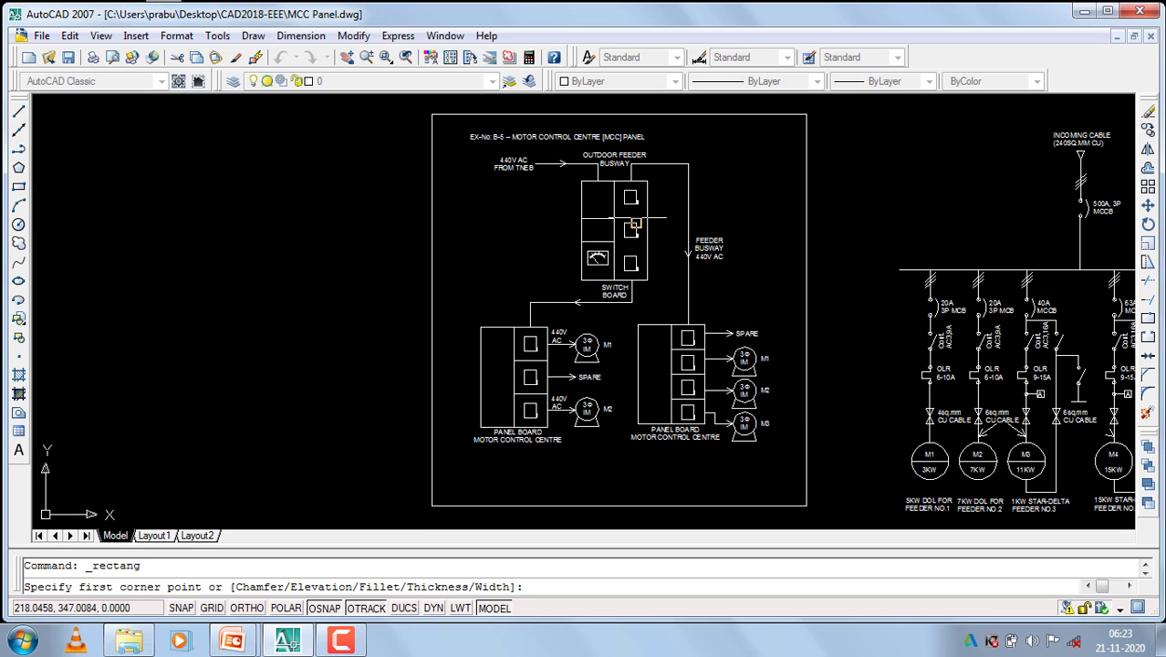
pyautogui.scroll(3, 644, 192)
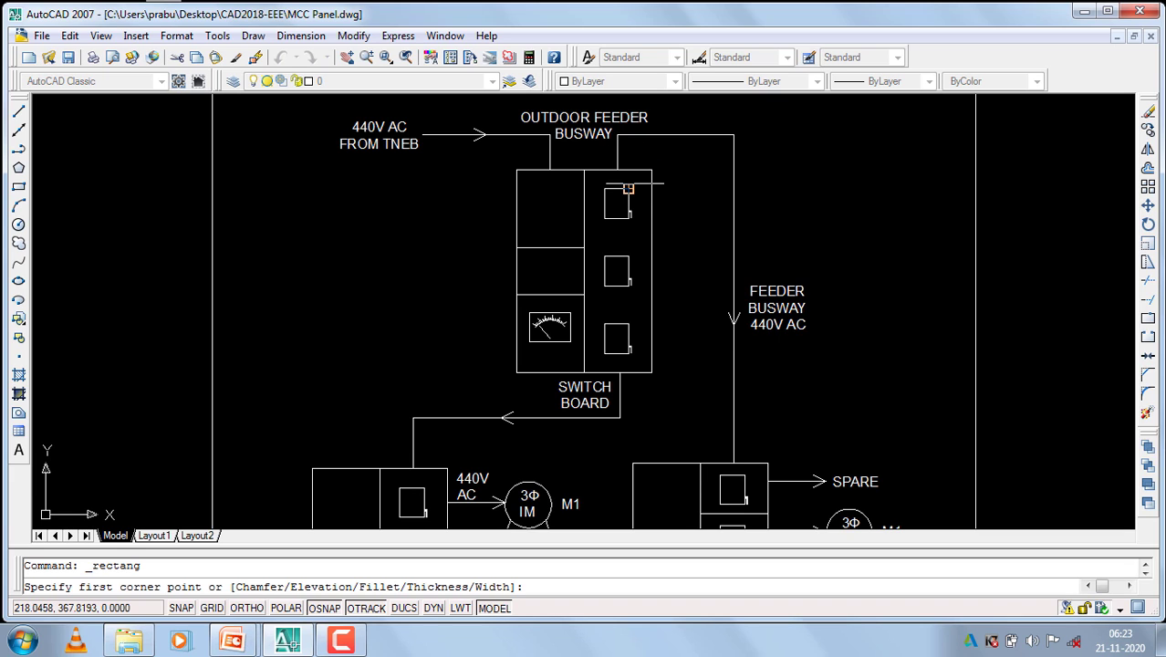
pyautogui.scroll(-6, 520, 178)
pyautogui.scroll(-2, 971, 190)
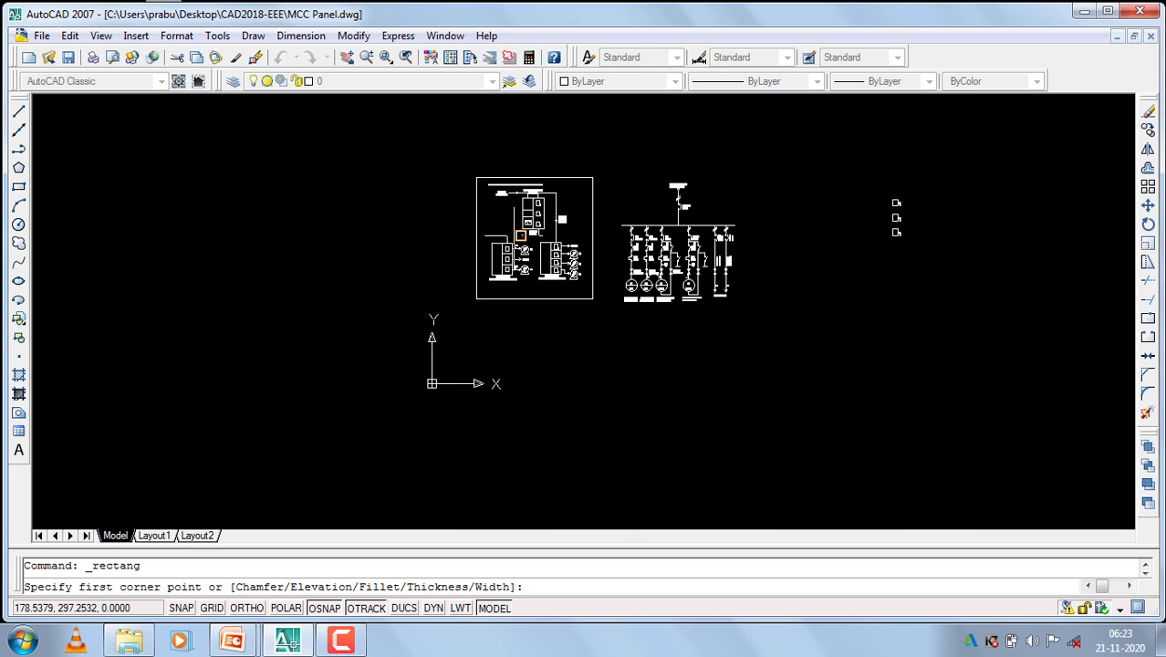
pyautogui.scroll(-2, 894, 203)
pyautogui.scroll(7, 685, 227)
pyautogui.scroll(5, 839, 173)
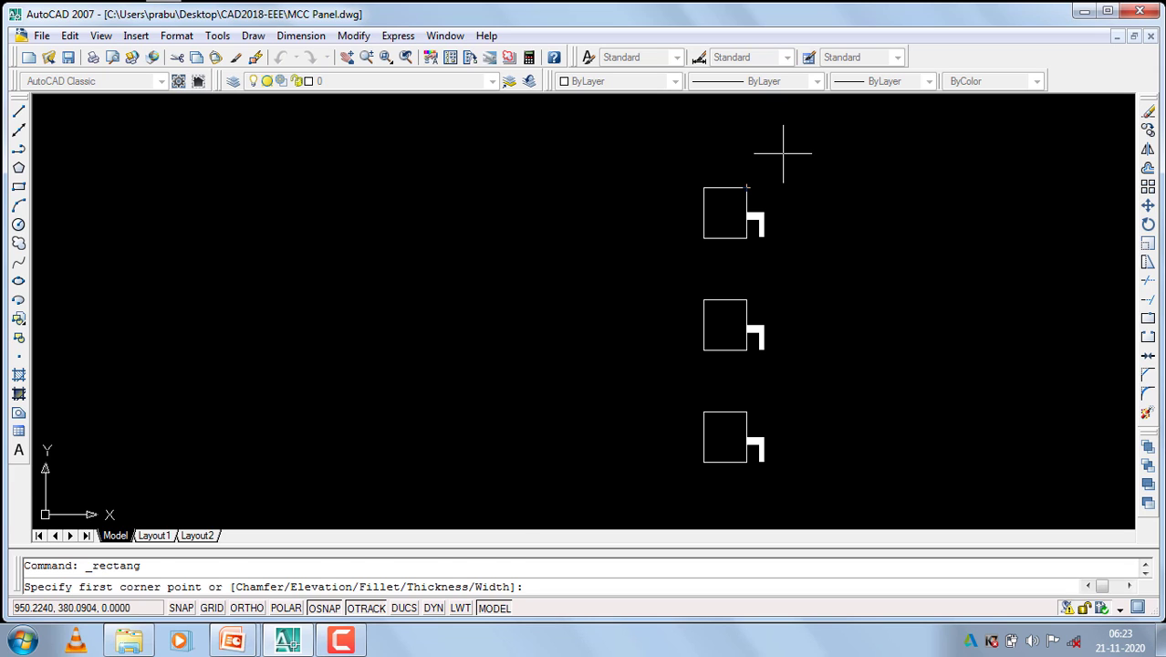
pyautogui.click(783, 155)
pyautogui.scroll(-2, 702, 304)
pyautogui.scroll(-3, 671, 330)
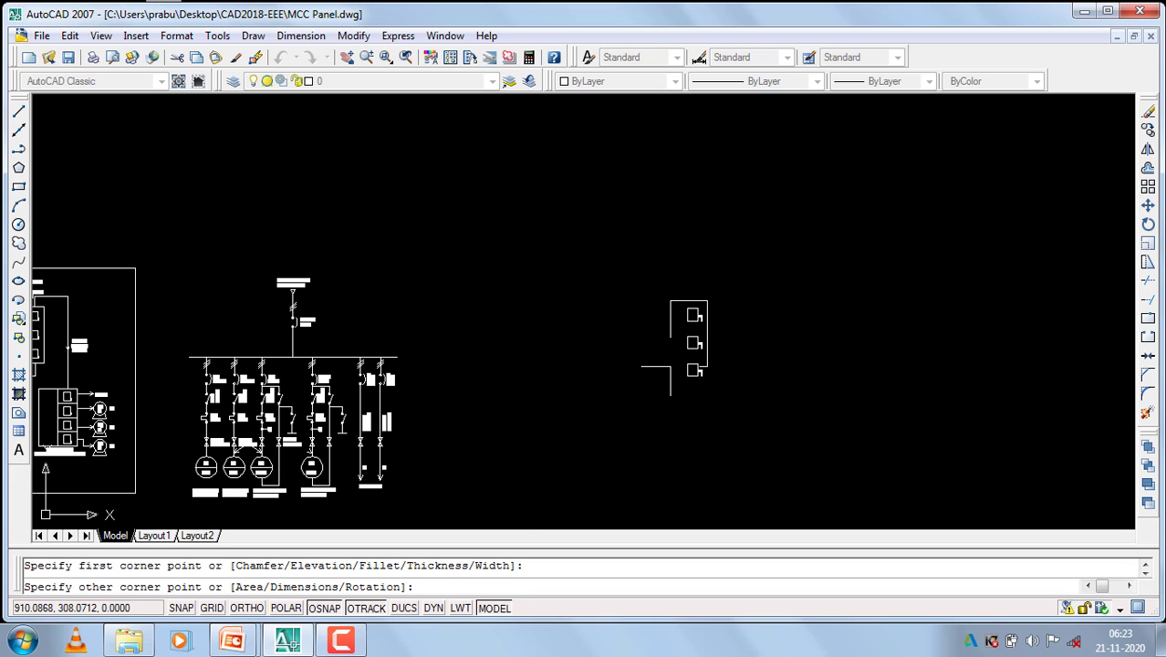
pyautogui.scroll(-4, 727, 314)
pyautogui.scroll(6, 522, 347)
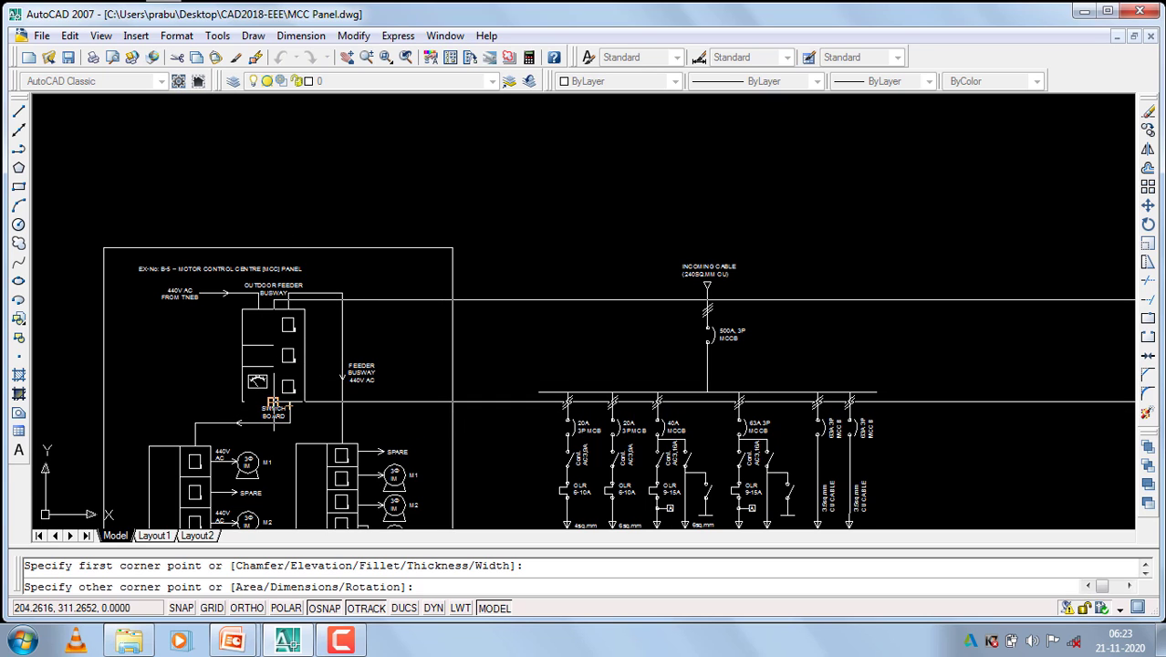
pyautogui.scroll(-5, 584, 301)
pyautogui.scroll(3, 705, 324)
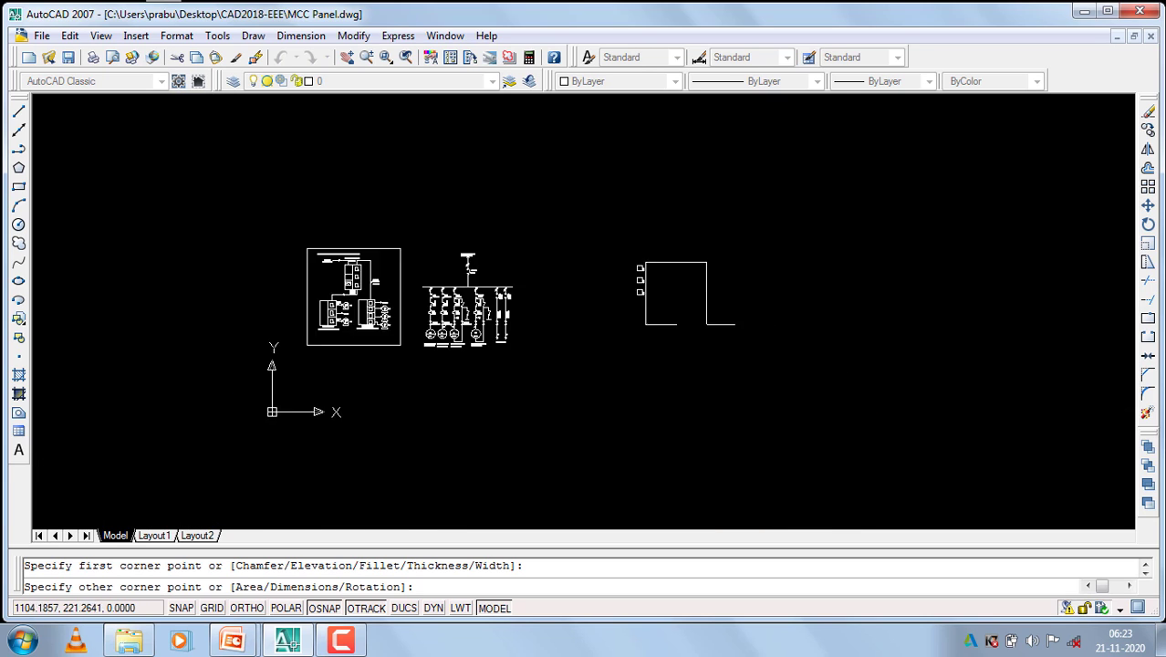
pyautogui.scroll(3, 639, 301)
pyautogui.scroll(2, 639, 301)
pyautogui.scroll(-1, 548, 301)
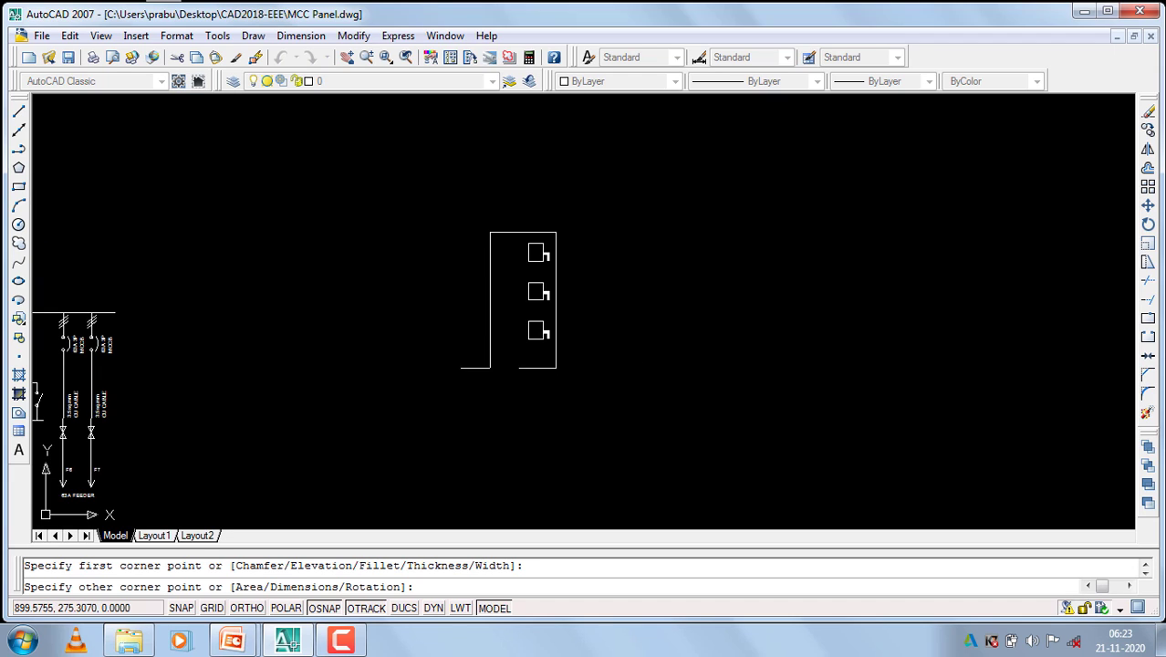
pyautogui.scroll(3, 492, 370)
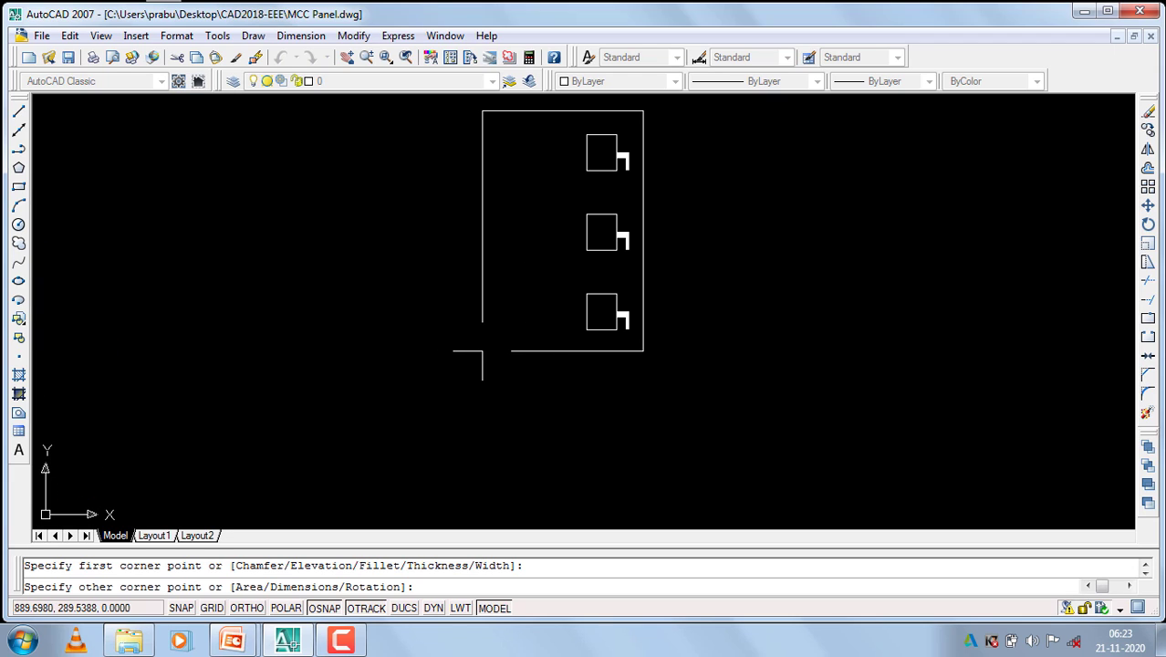
pyautogui.click(483, 351)
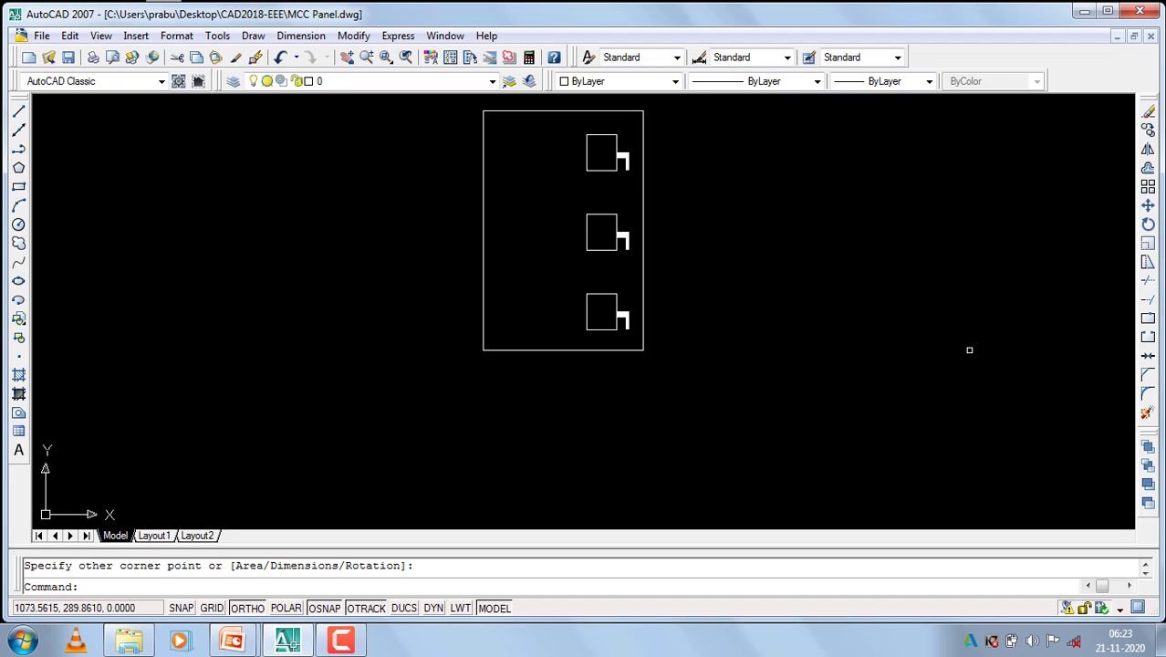
# Draw a vertical line from the rectangle's bottom edge up past its top, left of the three boxes.
pyautogui.click(18, 110)
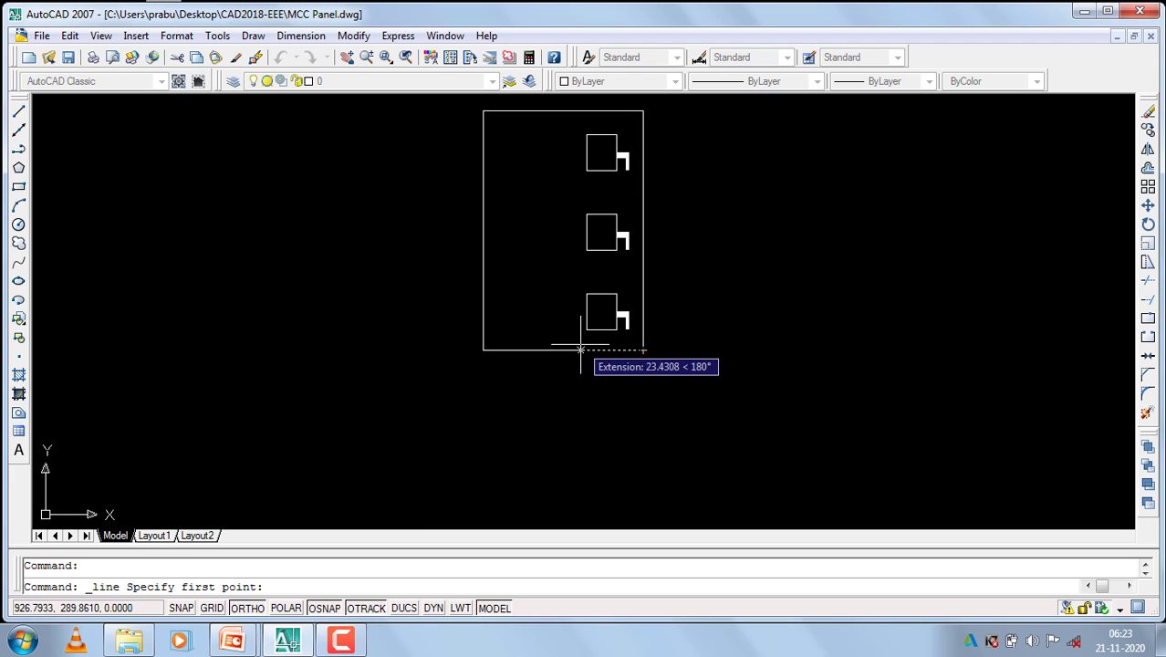
pyautogui.click(576, 348)
pyautogui.scroll(-5, 577, 330)
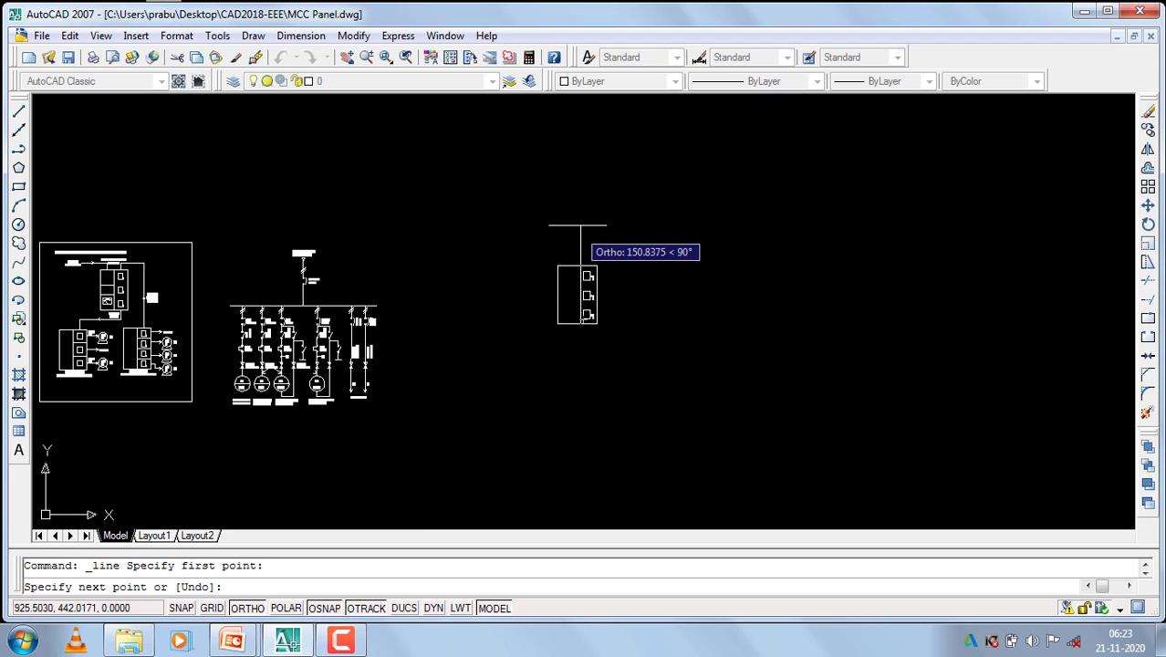
pyautogui.click(578, 224)
pyautogui.press('Return')
pyautogui.scroll(8, 578, 283)
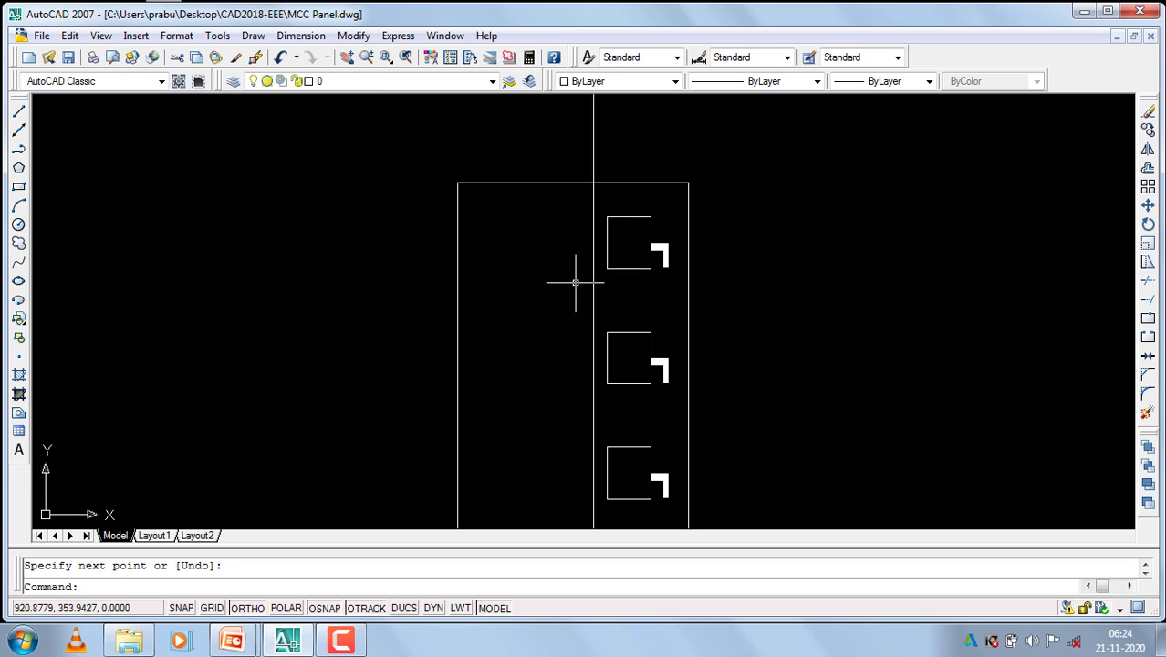
# Trim the line's overshoot above the rectangle so it ends flush with the top edge.
pyautogui.click(601, 163)
pyautogui.click(564, 204)
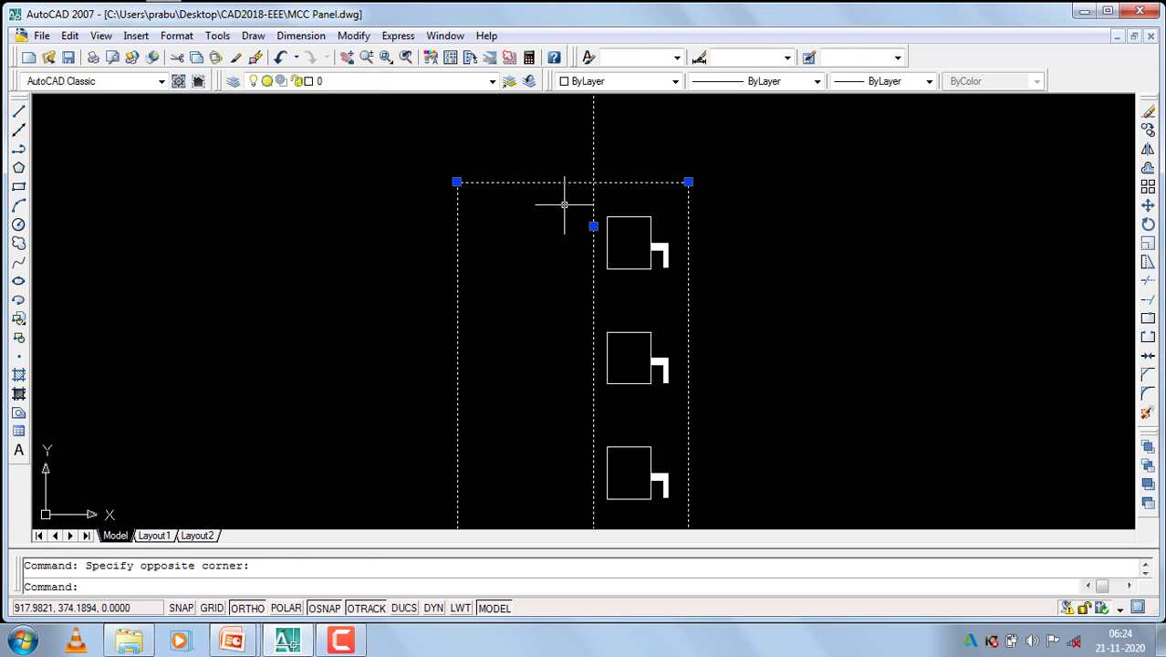
pyautogui.write('tr')
pyautogui.press('Return')
pyautogui.click(603, 157)
pyautogui.click(524, 131)
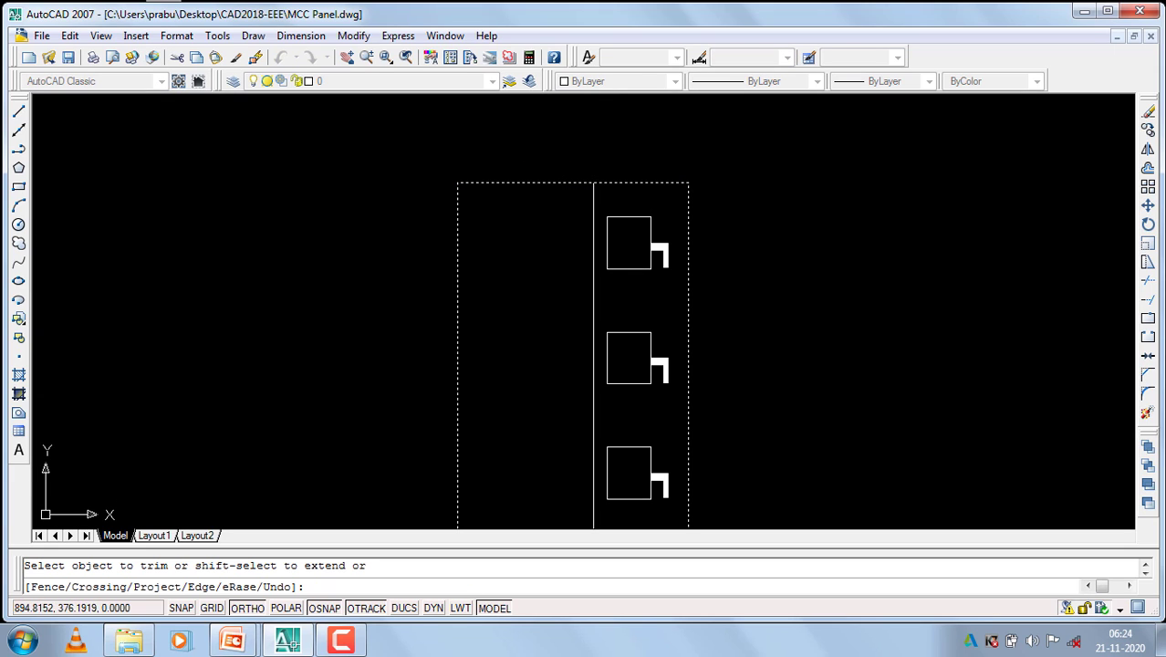
pyautogui.press('Return')
pyautogui.scroll(-8, 629, 238)
pyautogui.scroll(-2, 622, 248)
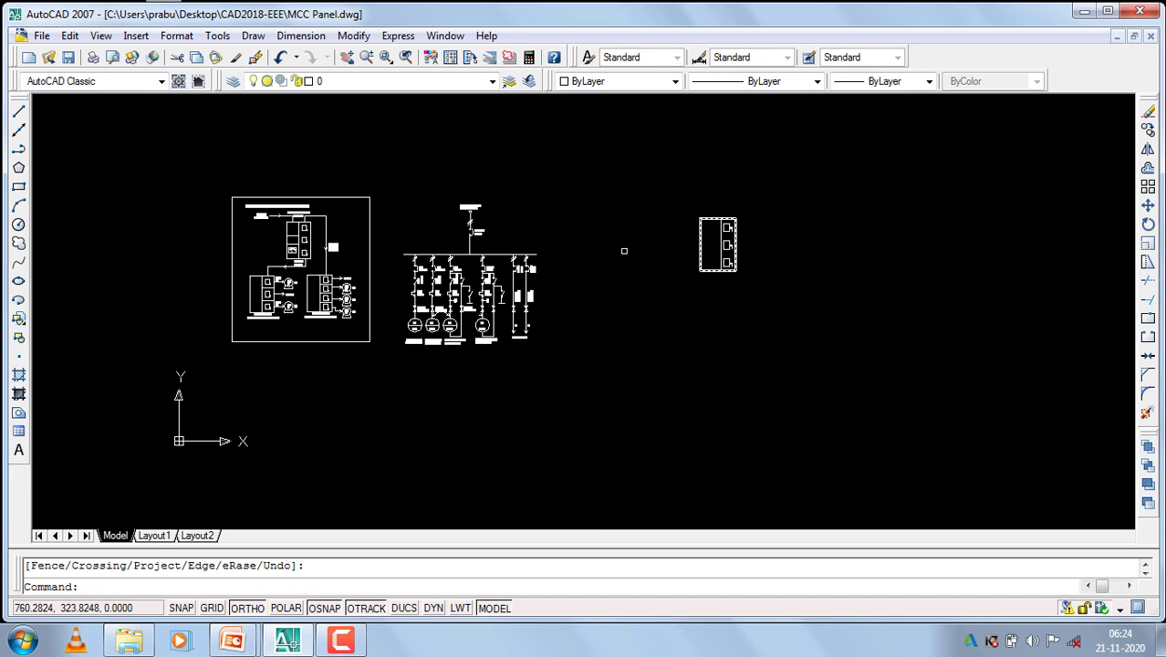
# Draw the first horizontal line leftward from the middle divider past the panel's outer edge.
pyautogui.scroll(5, 287, 241)
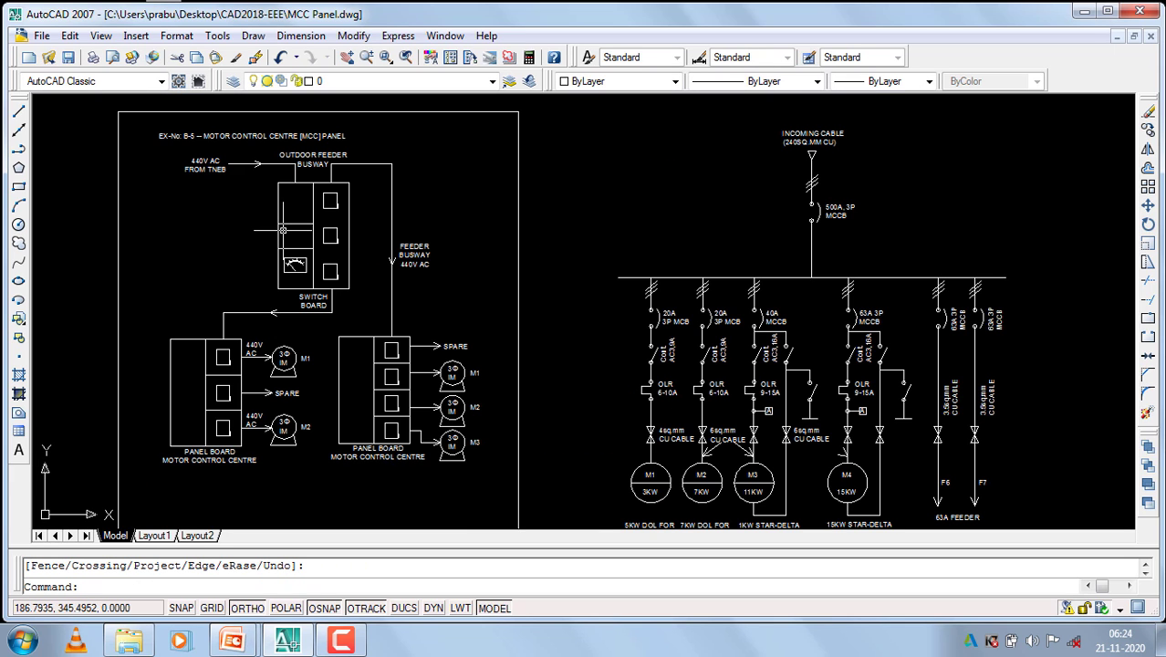
pyautogui.scroll(-6, 182, 232)
pyautogui.scroll(3, 507, 245)
pyautogui.scroll(4, 522, 246)
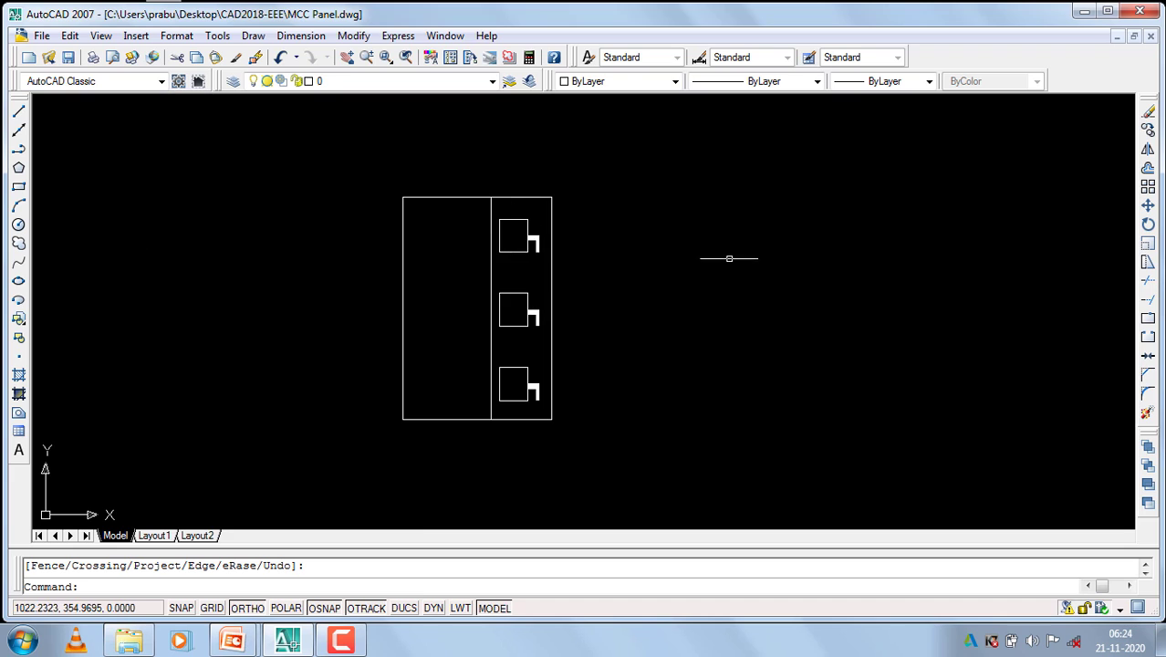
pyautogui.write('l')
pyautogui.press('Return')
pyautogui.scroll(2, 153, 214)
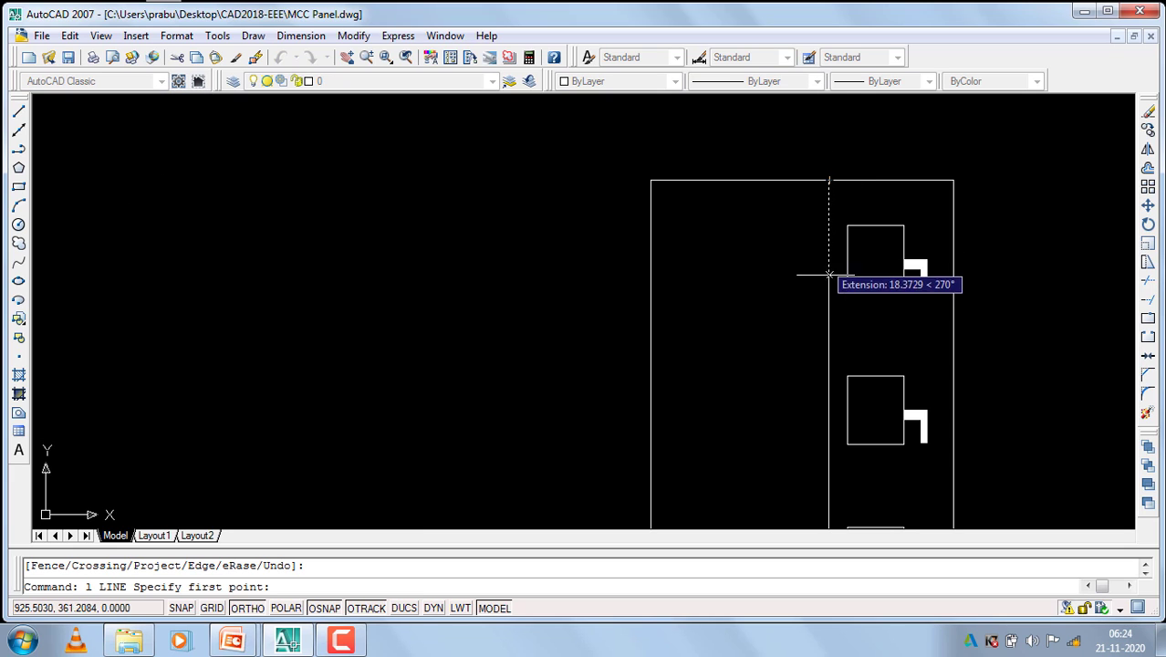
pyautogui.click(829, 345)
pyautogui.click(453, 311)
pyautogui.press('Return')
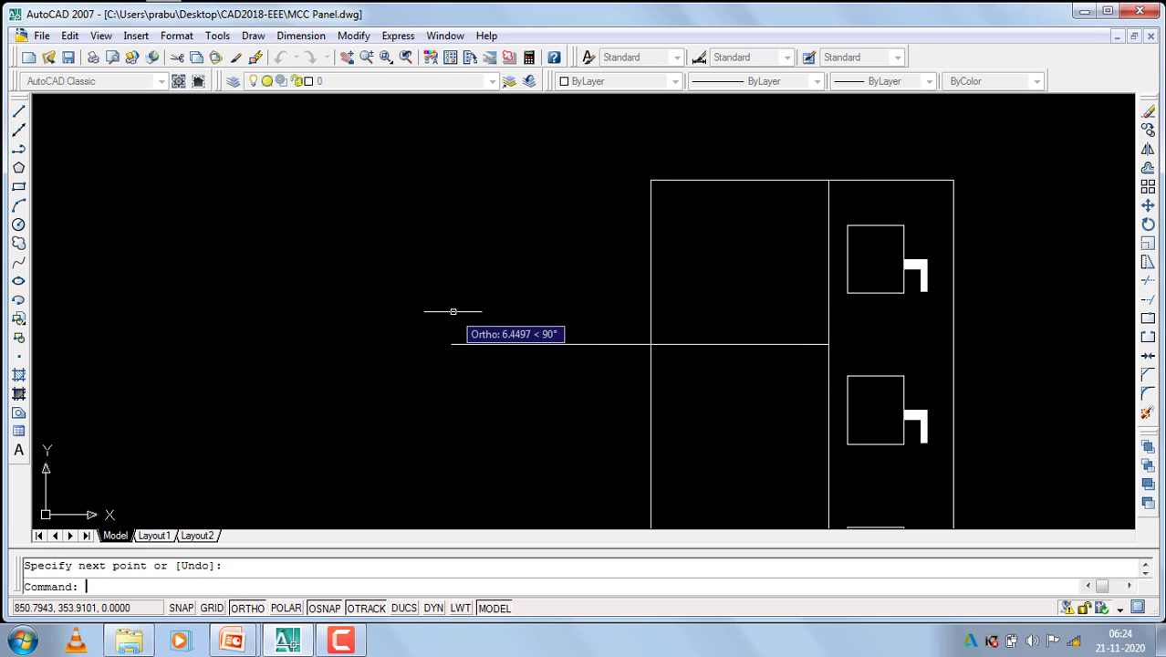
pyautogui.scroll(-2, 523, 202)
# Draw a second horizontal line leftward from a tracked point on the divider.
pyautogui.press('Return')
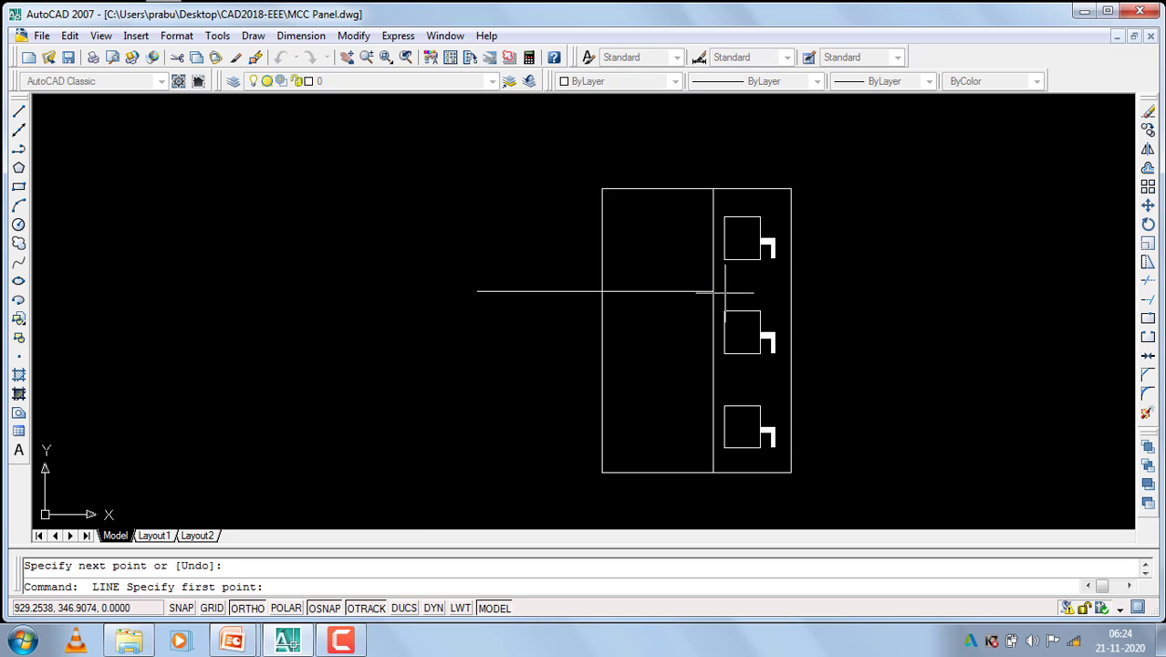
pyautogui.click(712, 377)
pyautogui.click(504, 378)
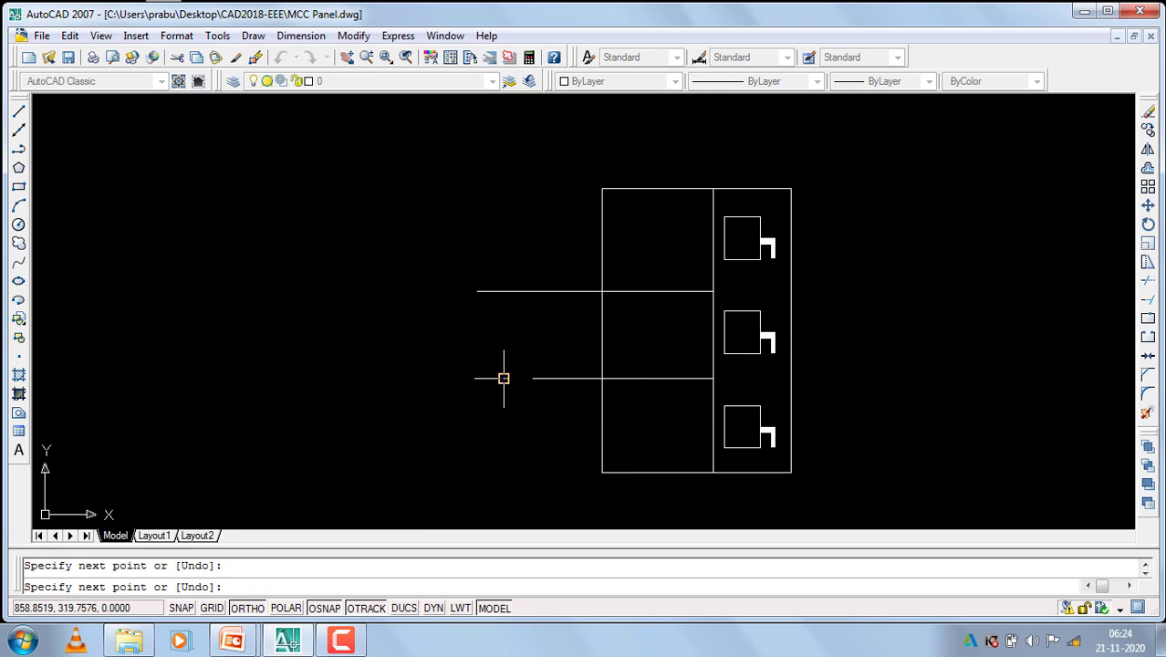
pyautogui.press('Return')
pyautogui.click(631, 262)
# Use the block as cutting edges and crossing-trim both horizontal line ends left of the box.
pyautogui.click(559, 395)
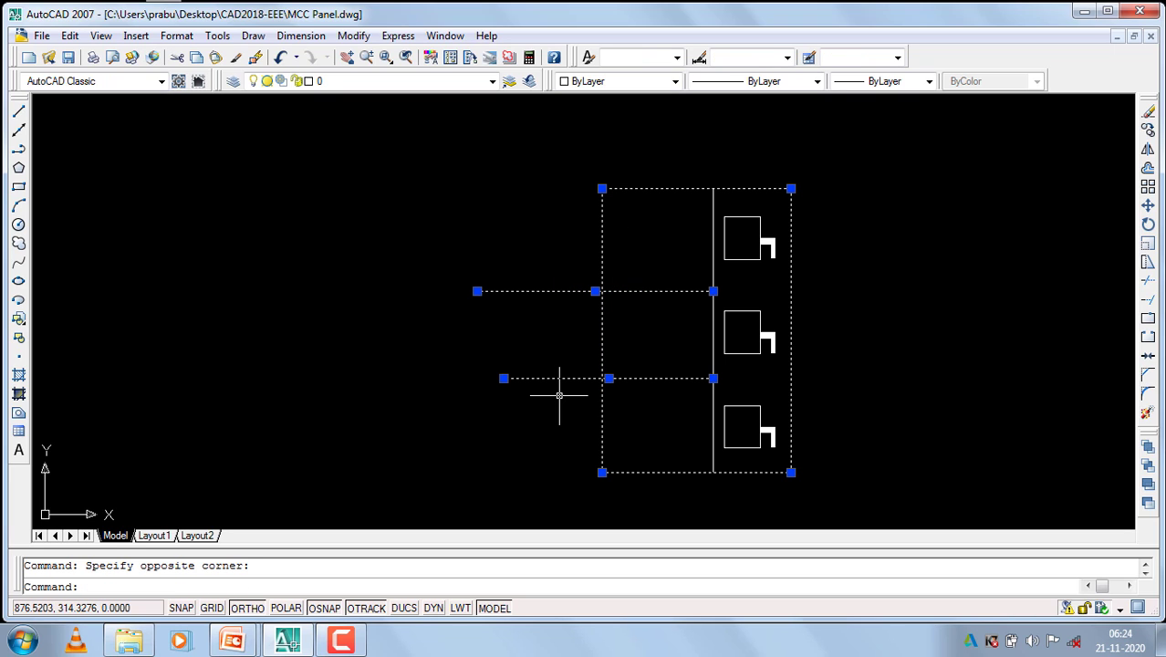
pyautogui.write('tr')
pyautogui.press('Return')
pyautogui.click(588, 269)
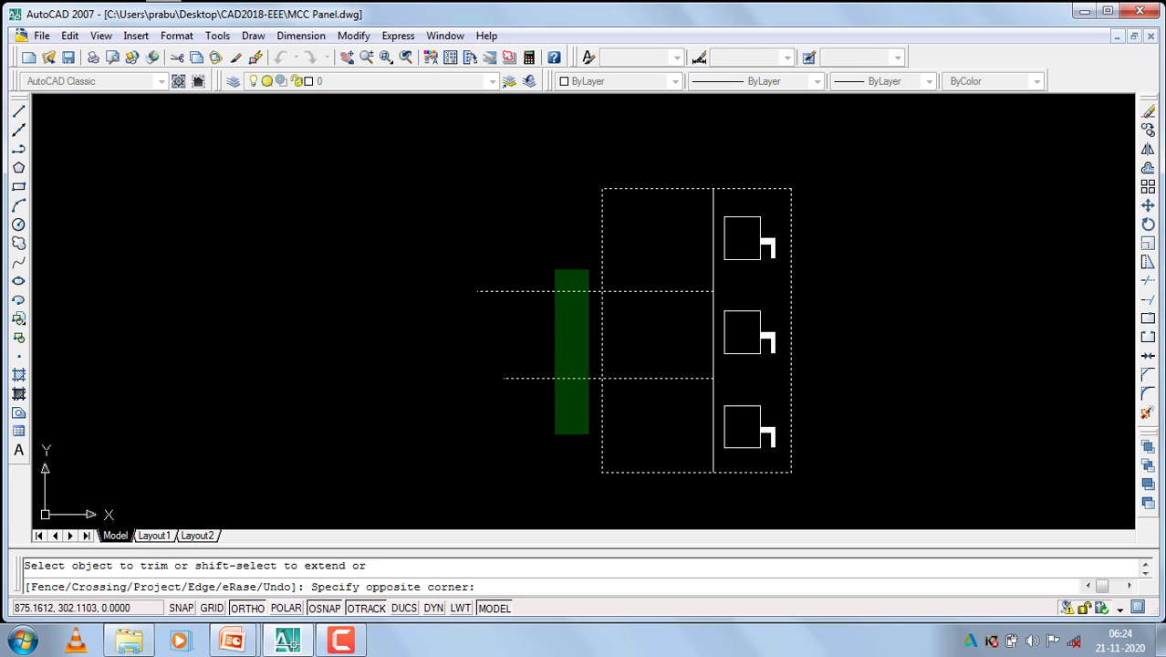
pyautogui.click(552, 435)
pyautogui.press('Return')
pyautogui.scroll(-5, 816, 212)
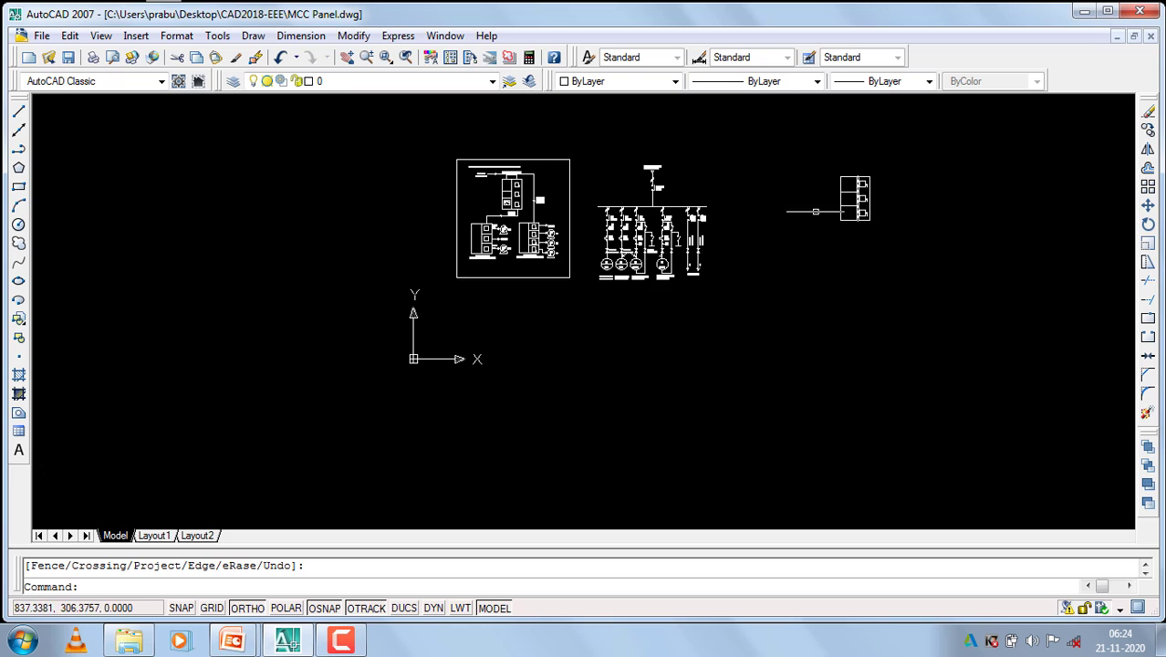
pyautogui.scroll(5, 547, 200)
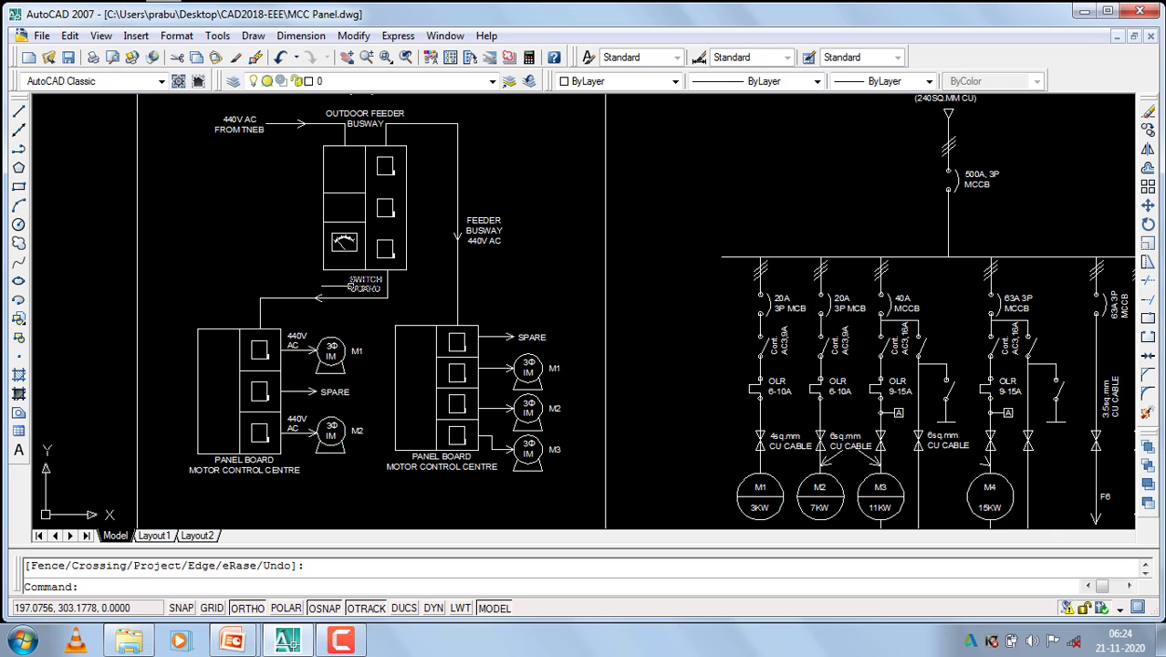
pyautogui.scroll(-2, 363, 288)
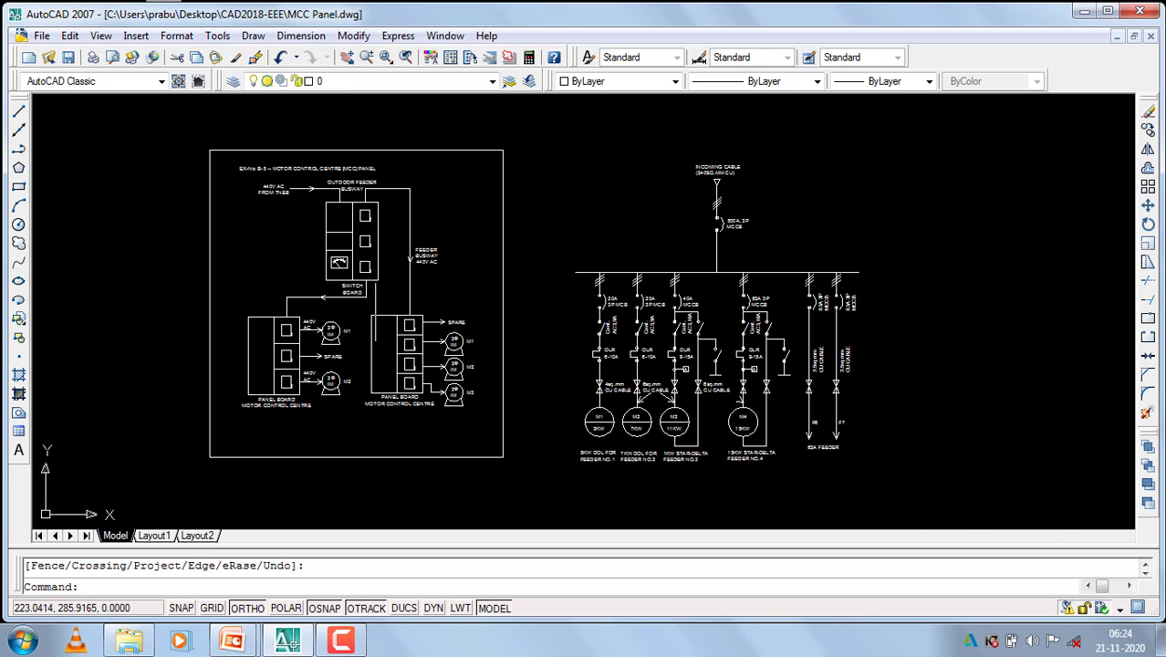
# Draw a small two-corner rectangle in the switchboard's lower-left compartment as the meter face.
pyautogui.click(18, 188)
pyautogui.scroll(5, 530, 209)
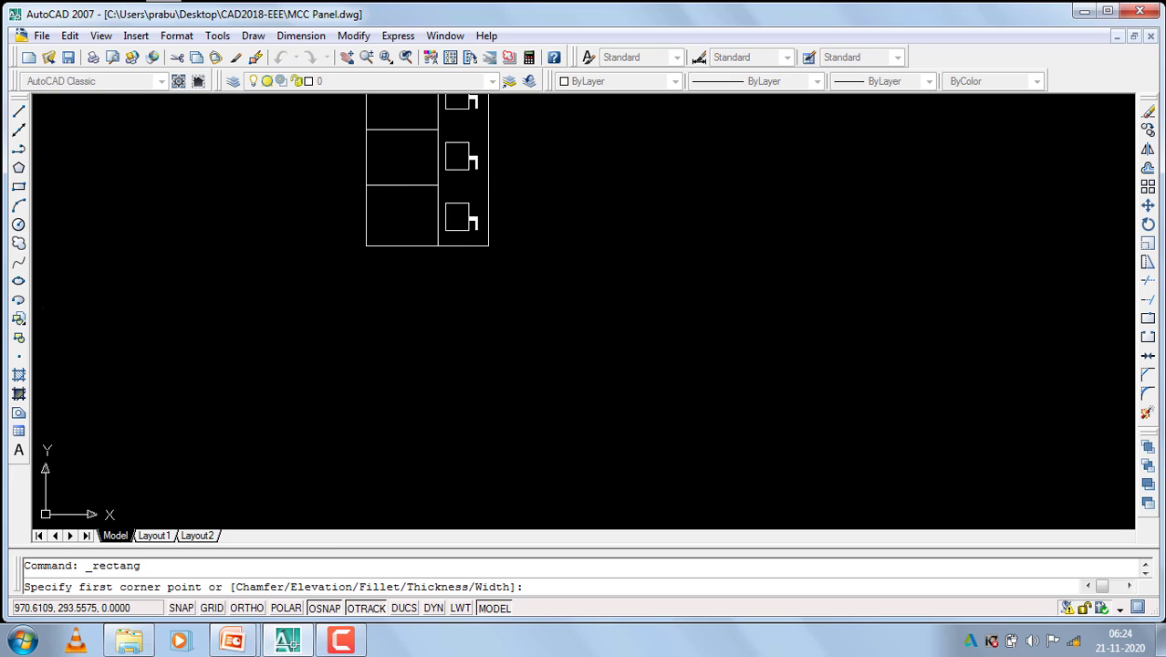
pyautogui.scroll(3, 344, 211)
pyautogui.scroll(-3, 729, 313)
pyautogui.scroll(4, 476, 284)
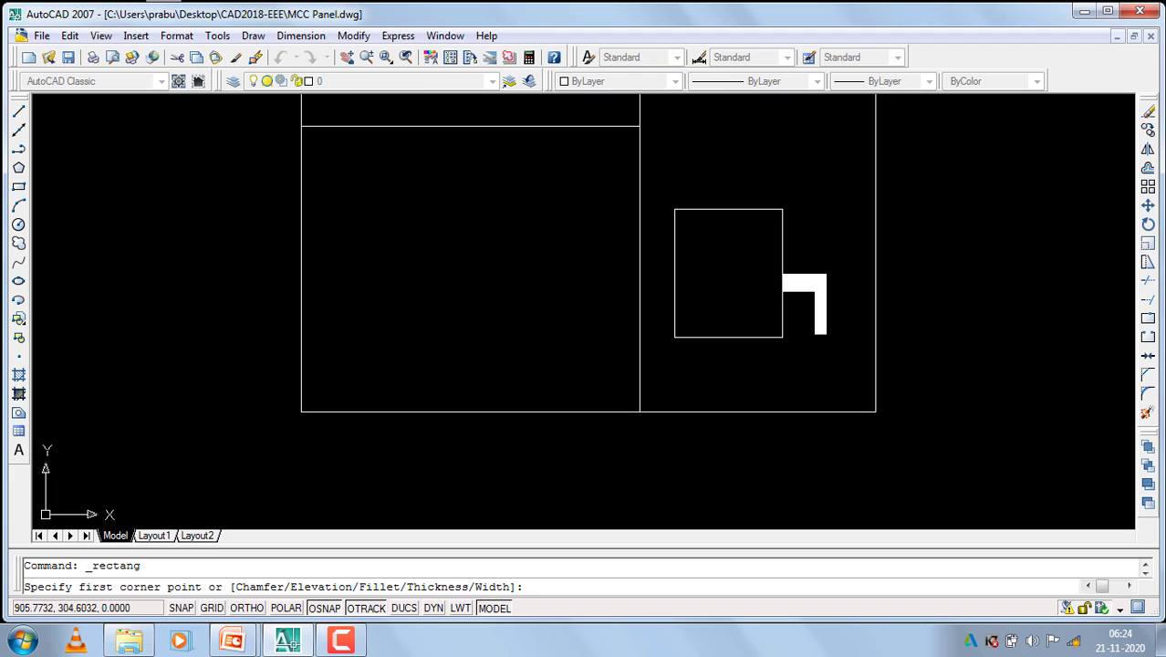
pyautogui.click(373, 226)
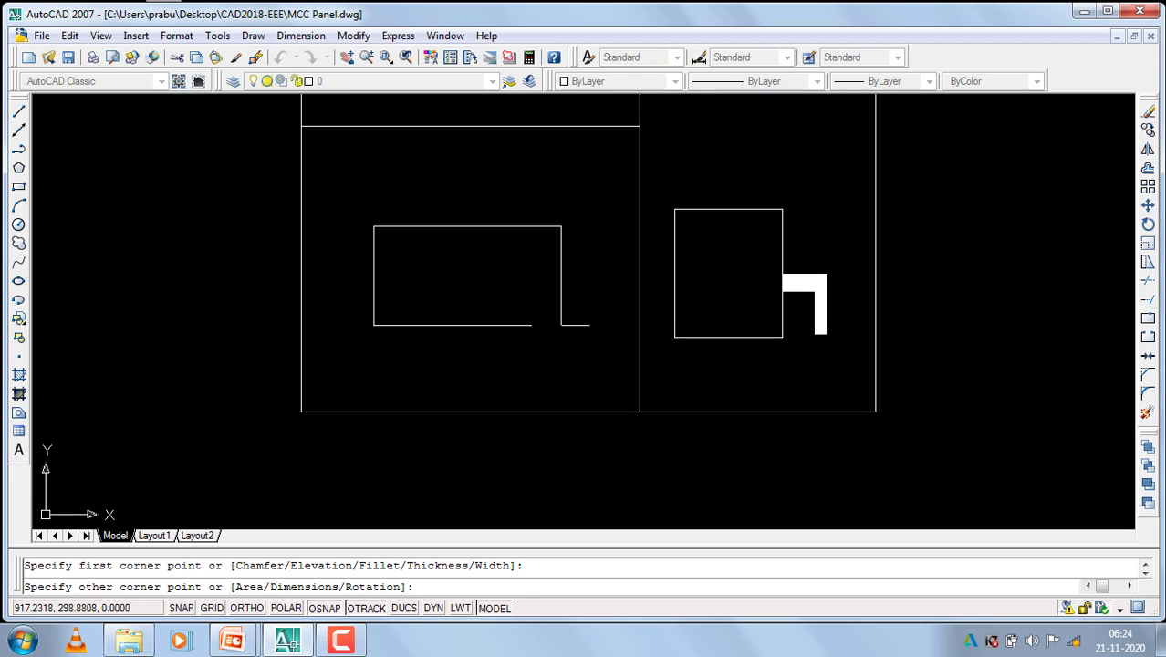
pyautogui.click(537, 322)
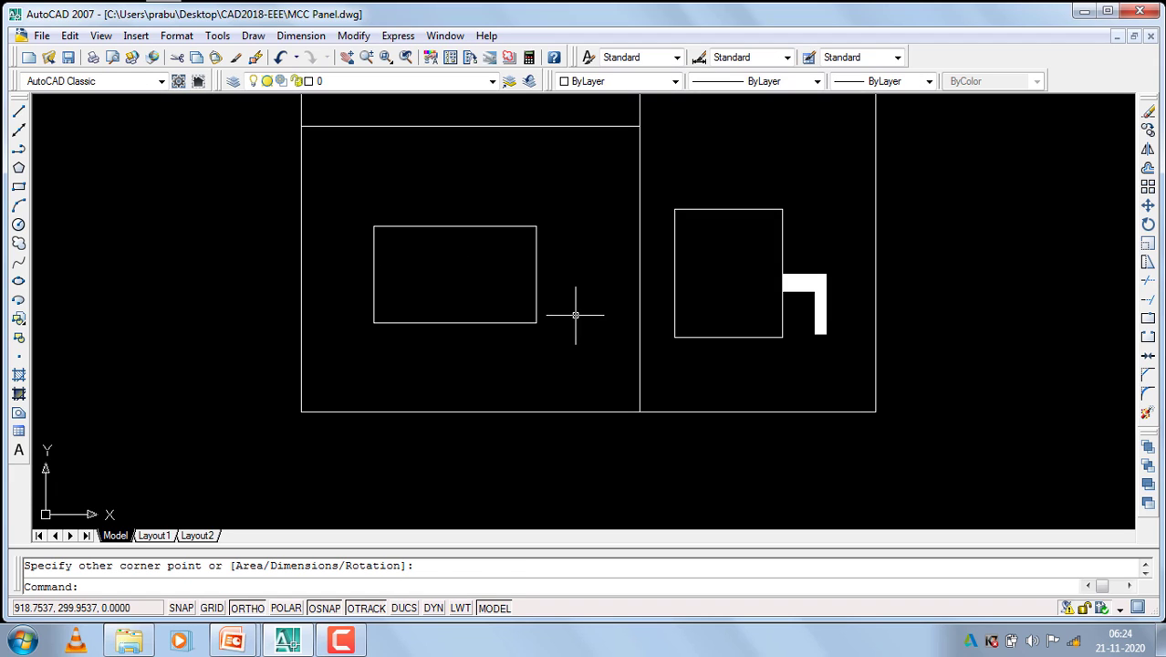
pyautogui.press('Return')
pyautogui.scroll(-5, 456, 307)
pyautogui.scroll(-2, 406, 285)
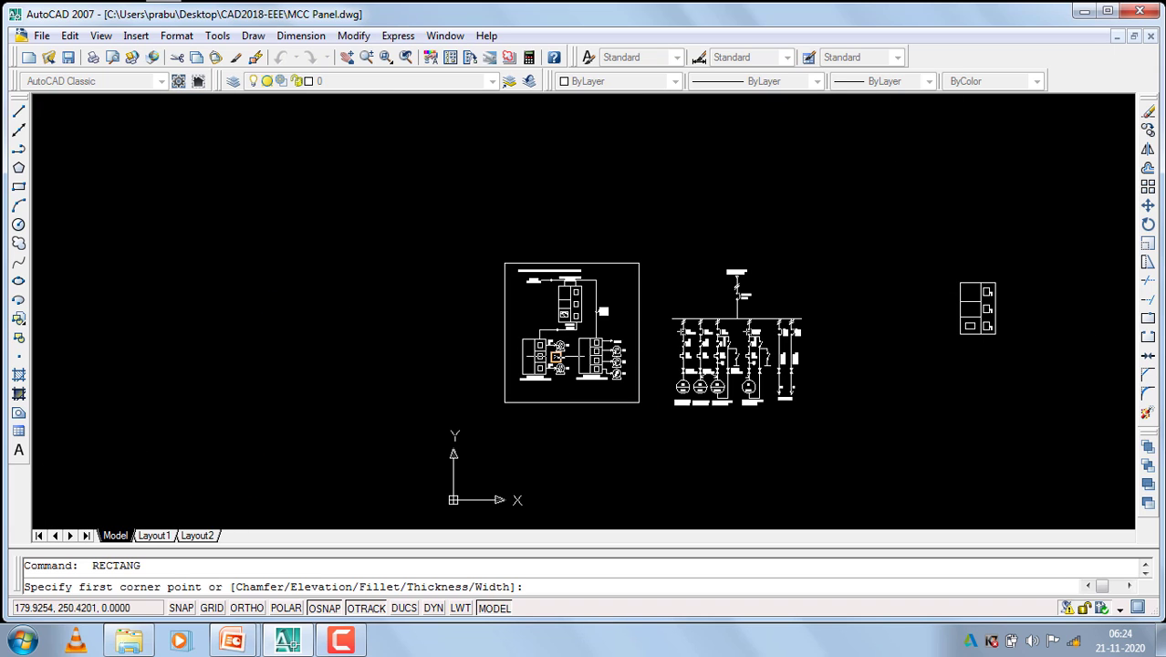
pyautogui.scroll(3, 538, 319)
pyautogui.scroll(2, 663, 278)
pyautogui.scroll(4, 663, 279)
pyautogui.scroll(2, 525, 292)
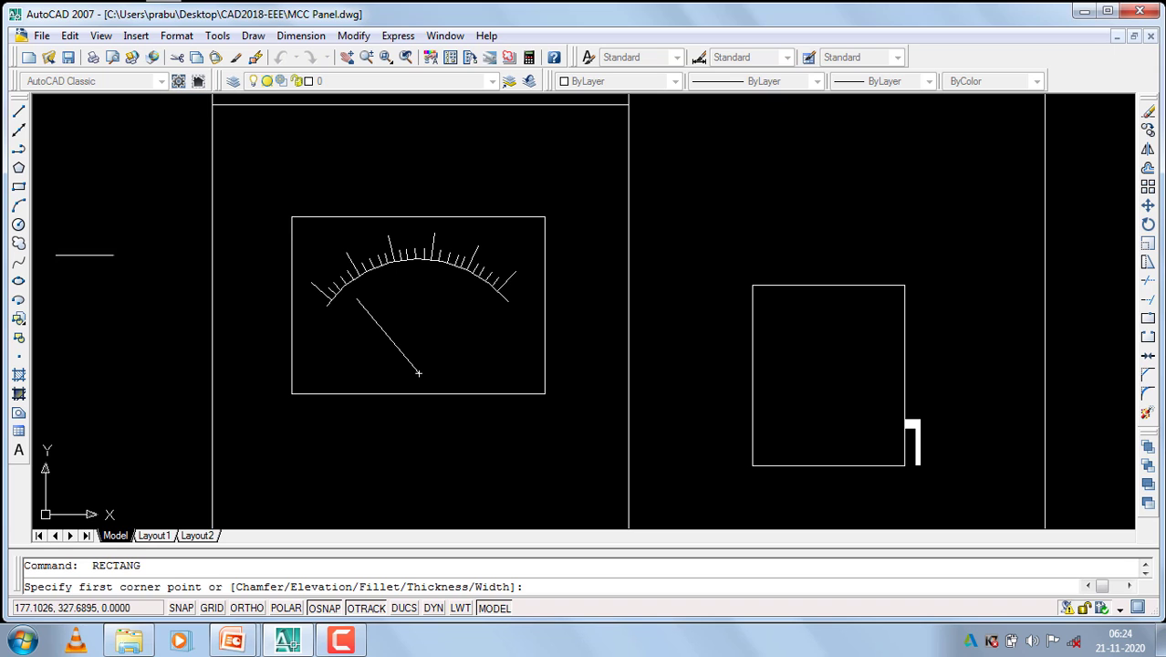
# Draw a 3-point arc across the meter rectangle from its left edge over the top.
pyautogui.click(18, 206)
pyautogui.scroll(-5, 732, 292)
pyautogui.scroll(-3, 732, 292)
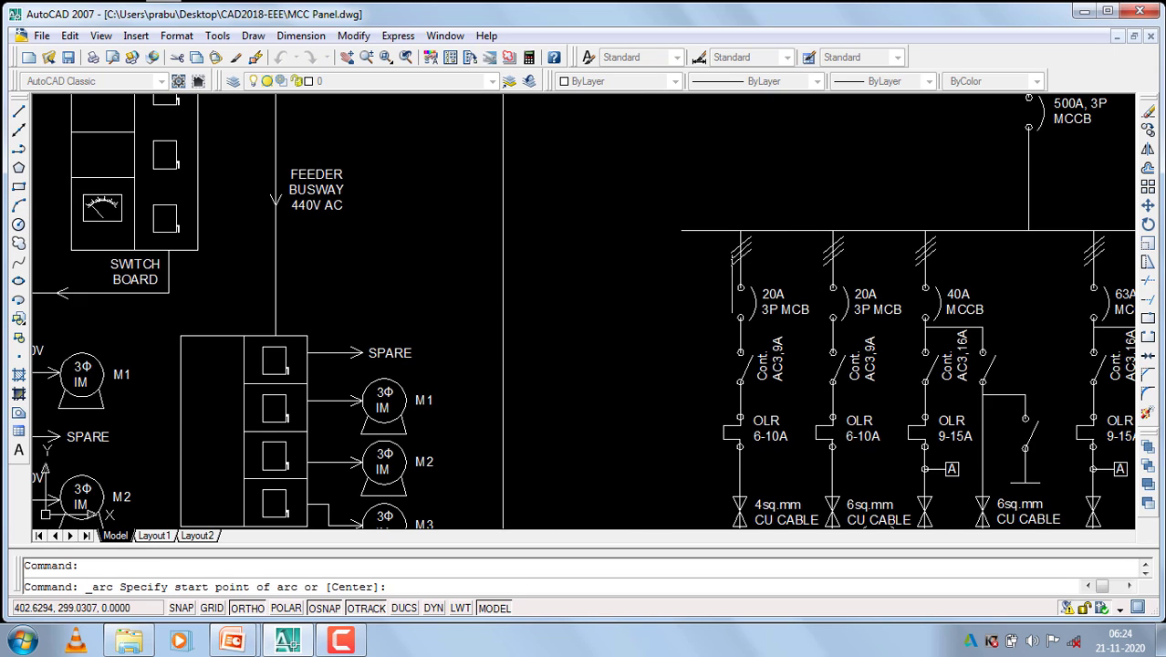
pyautogui.scroll(-5, 732, 294)
pyautogui.scroll(3, 762, 278)
pyautogui.scroll(5, 762, 279)
pyautogui.scroll(4, 675, 269)
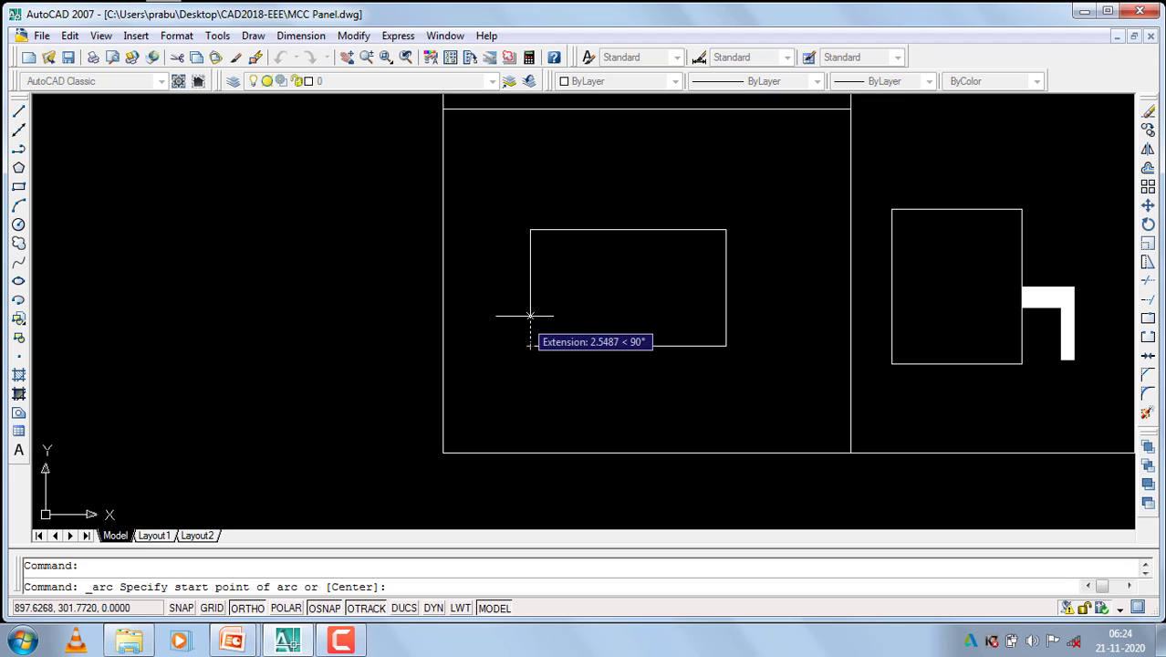
pyautogui.click(531, 277)
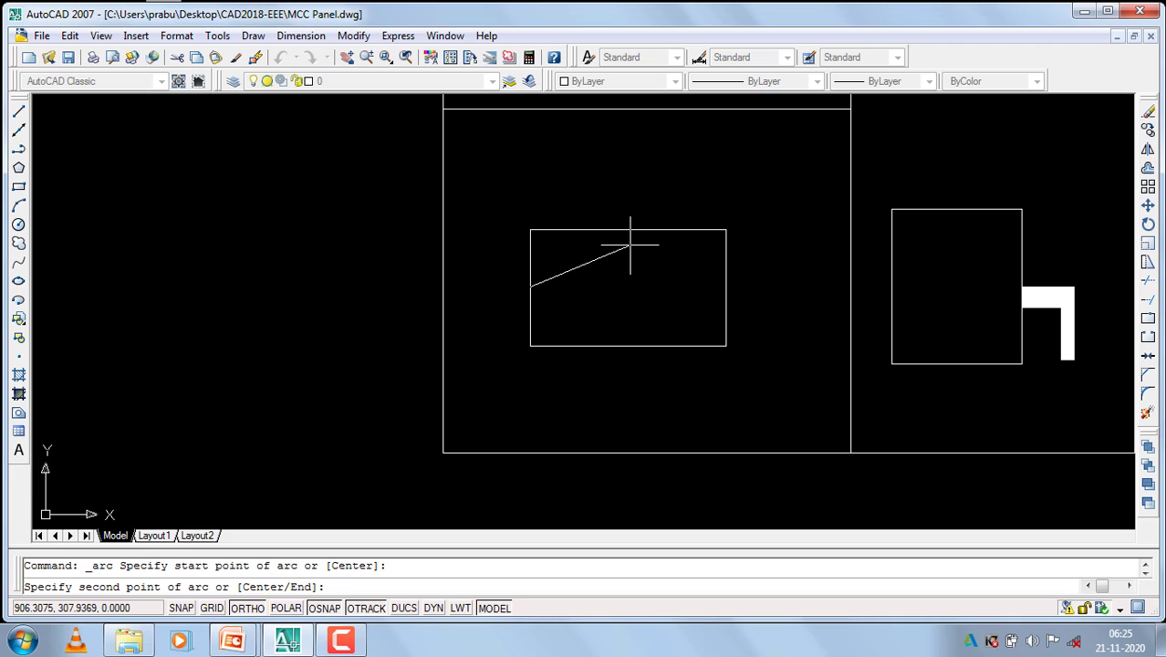
pyautogui.click(631, 245)
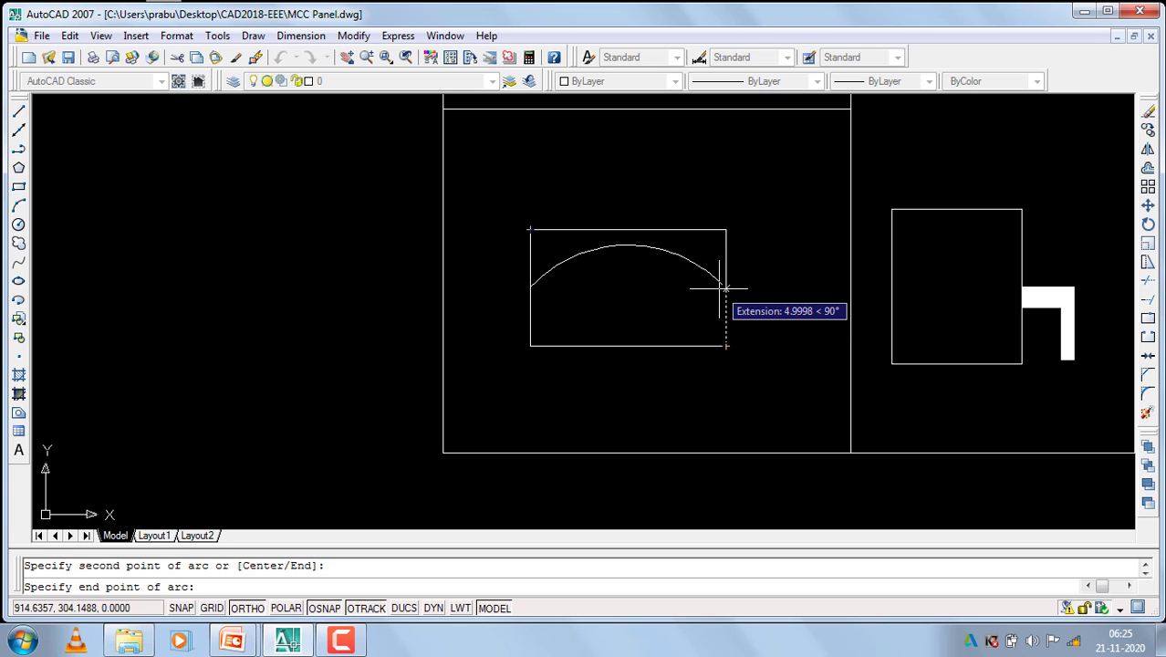
pyautogui.write('5')
pyautogui.press('Return')
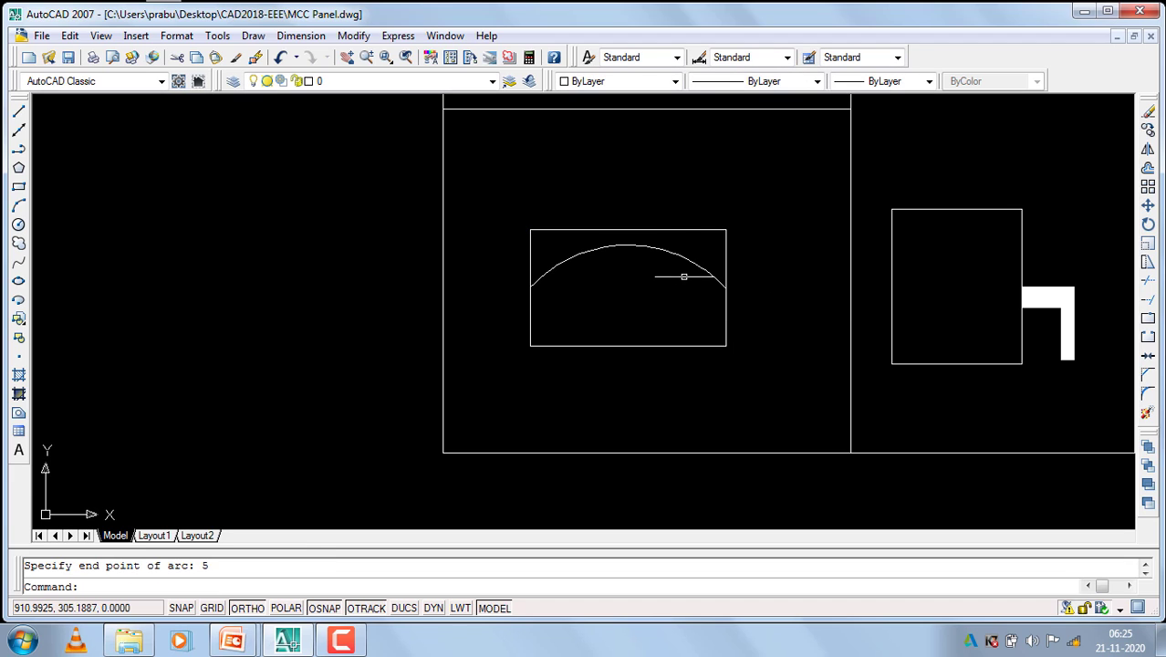
# Copy the arc slightly downward to form a double-arc scale band, with polar tracking on.
pyautogui.click(685, 256)
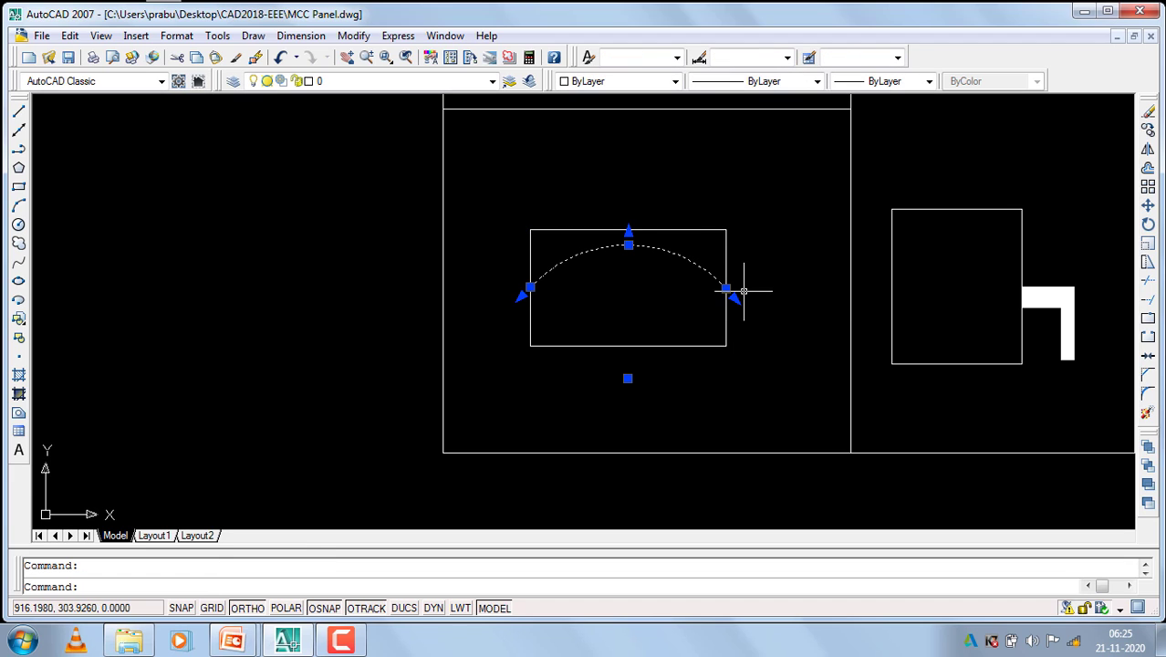
pyautogui.write('co')
pyautogui.press('Return')
pyautogui.click(750, 282)
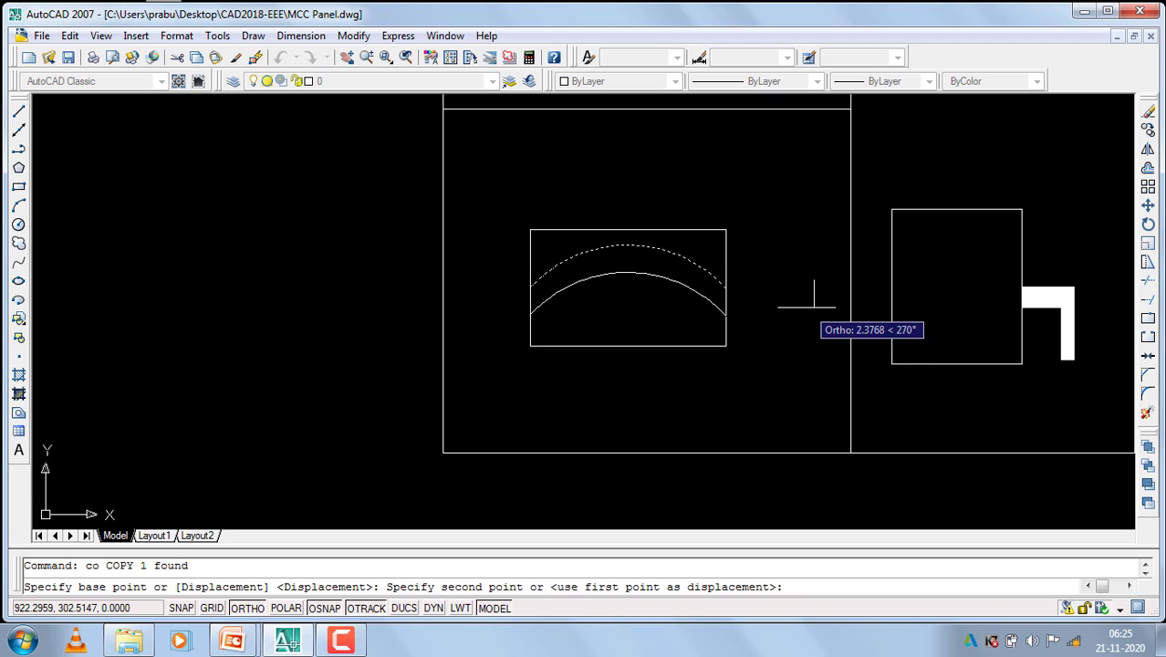
pyautogui.click(807, 308)
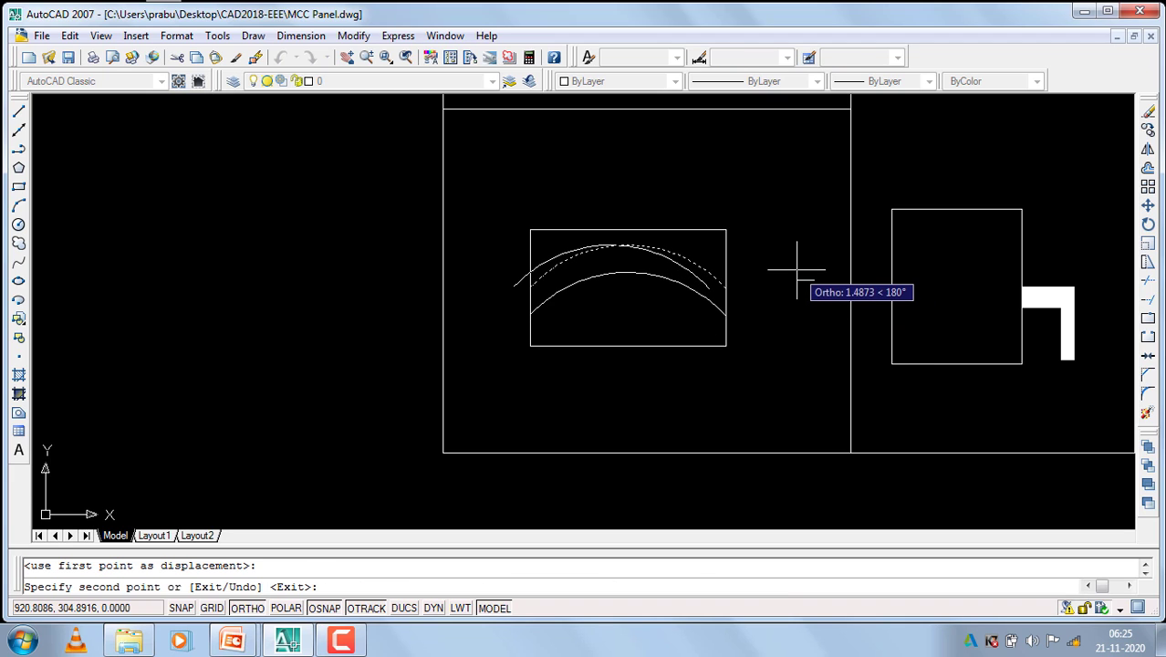
pyautogui.press('Return')
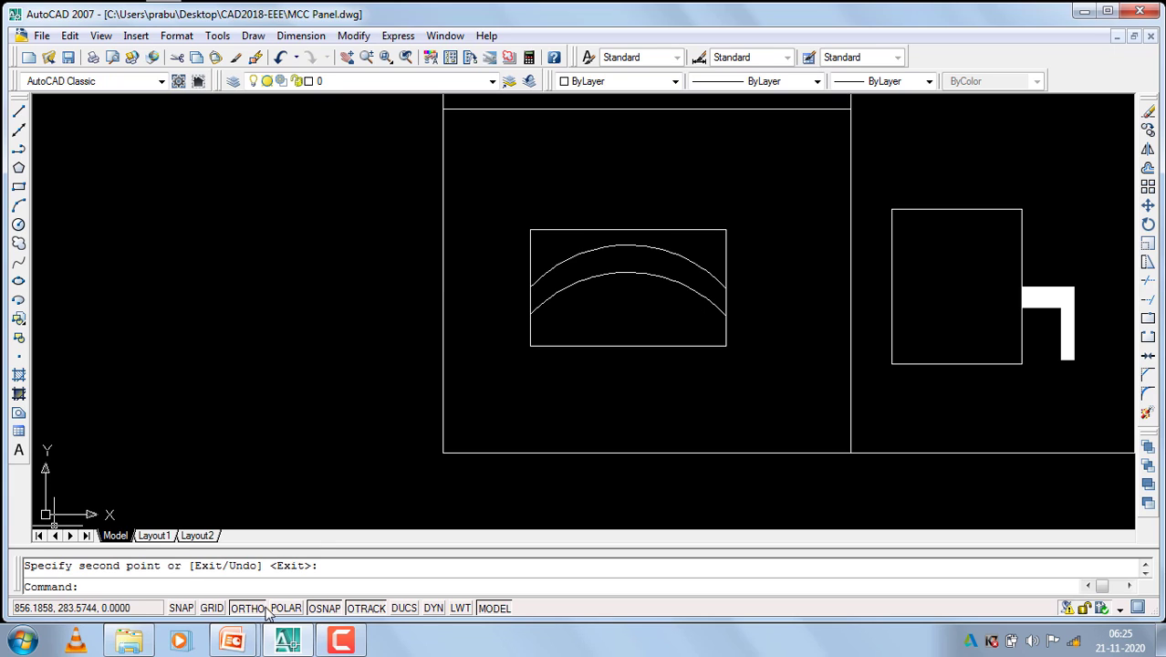
pyautogui.click(289, 608)
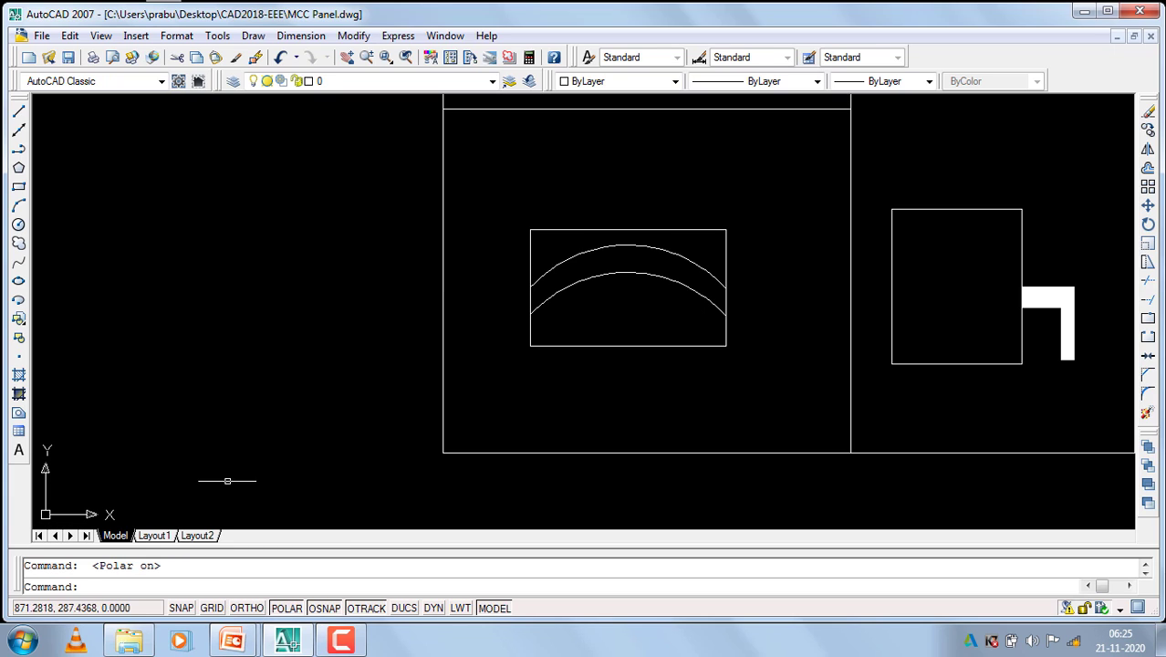
# Draw a short slanted tick line from the lower arc up to the upper arc.
pyautogui.click(19, 113)
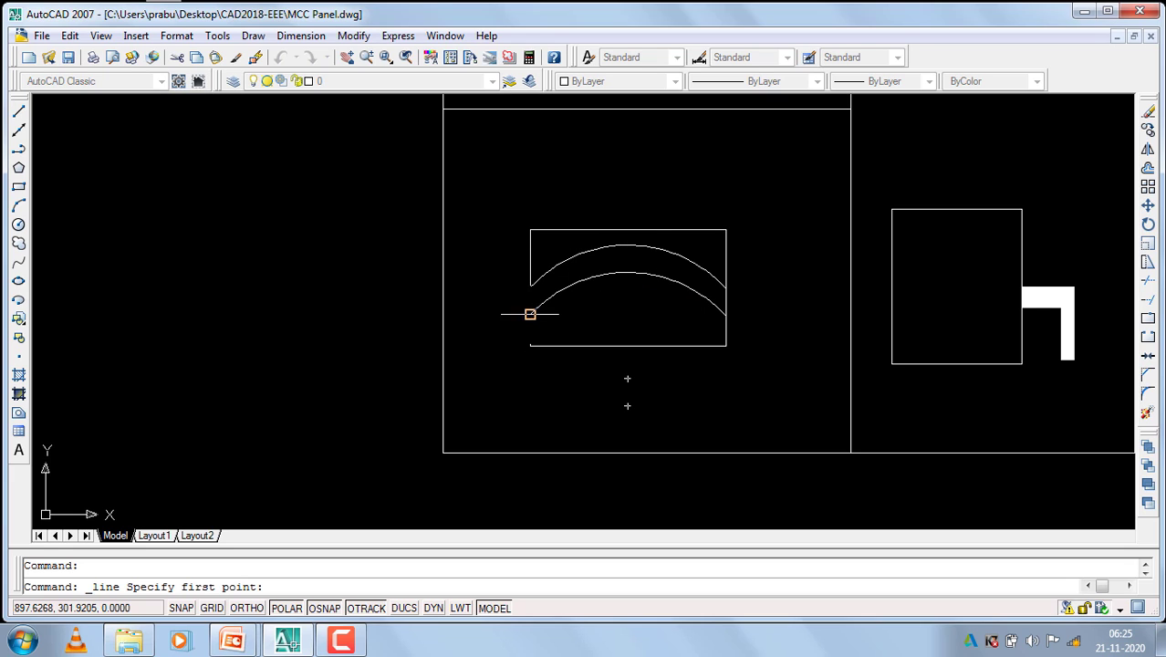
pyautogui.scroll(4, 572, 286)
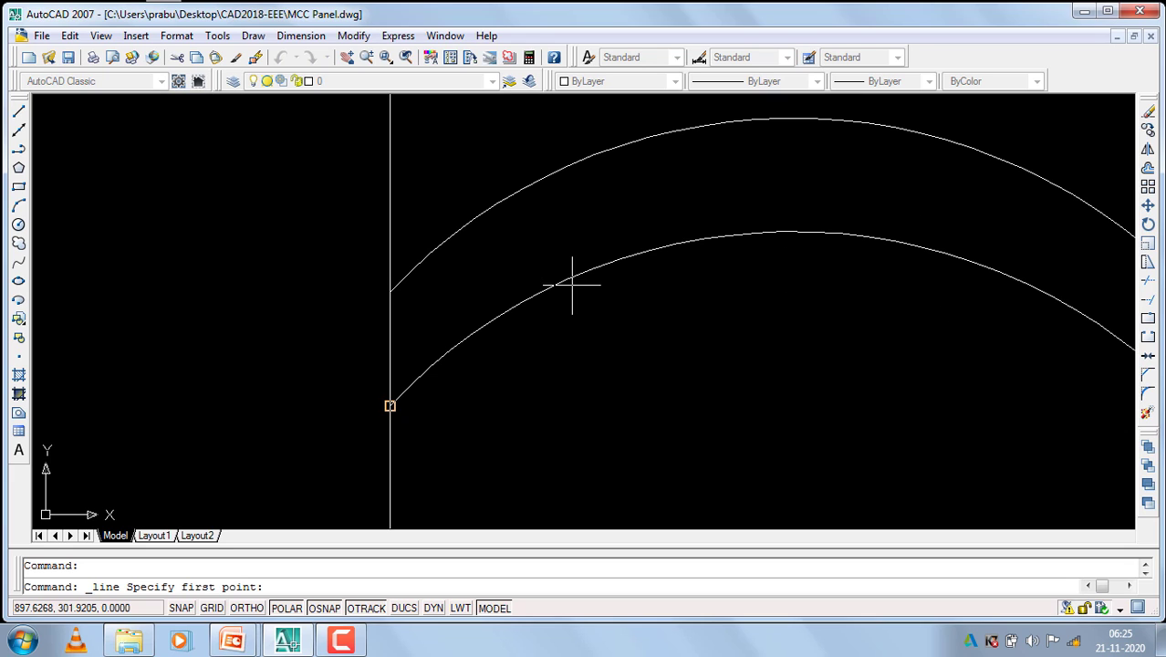
pyautogui.click(324, 608)
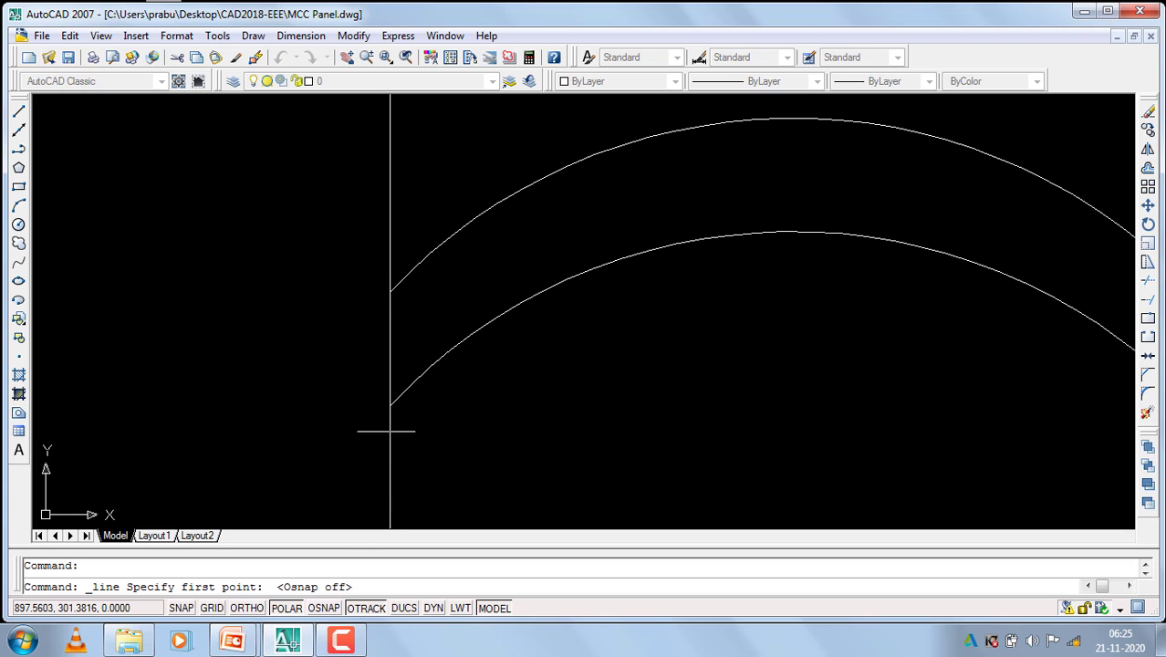
pyautogui.click(361, 613)
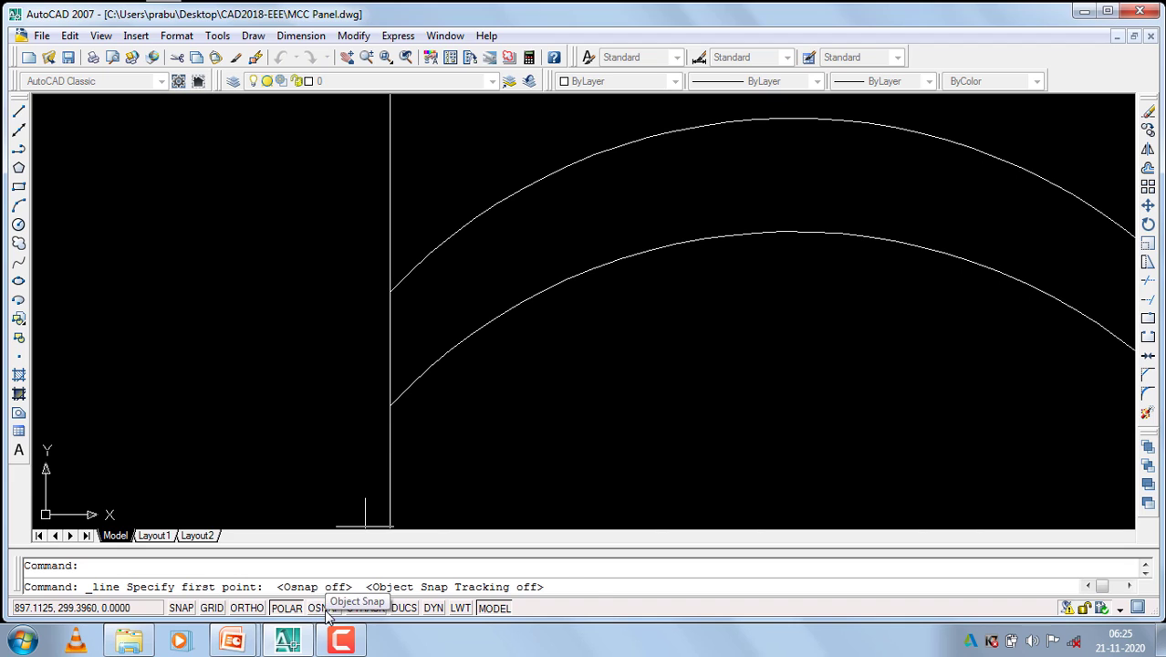
pyautogui.click(321, 608)
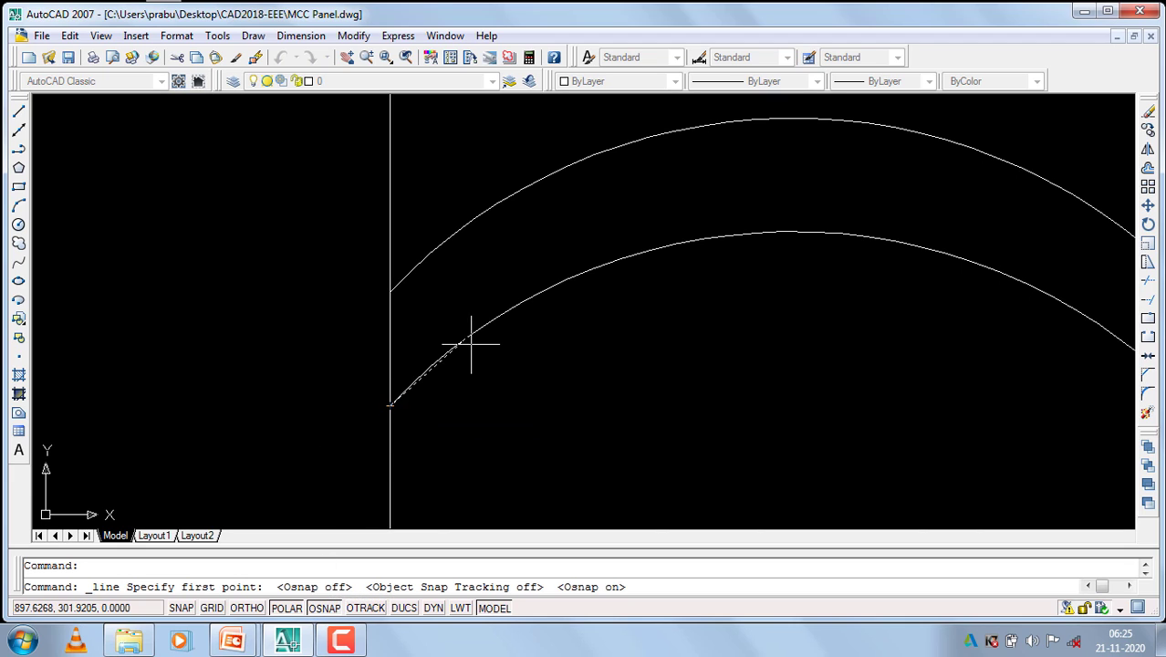
pyautogui.click(518, 301)
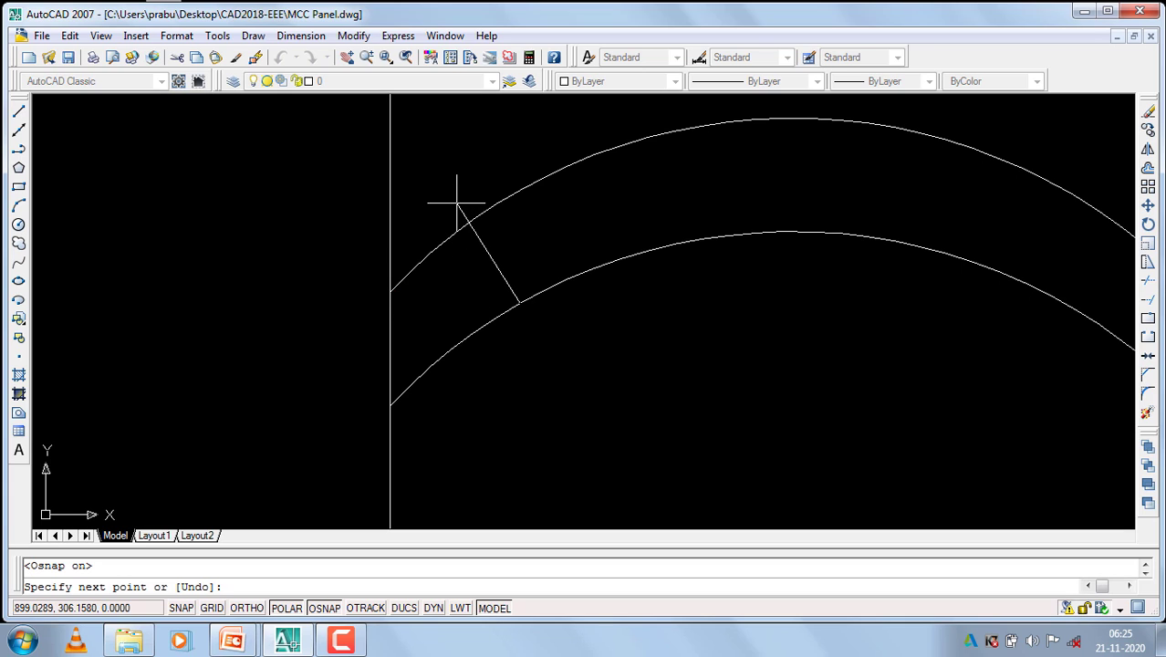
pyautogui.click(456, 203)
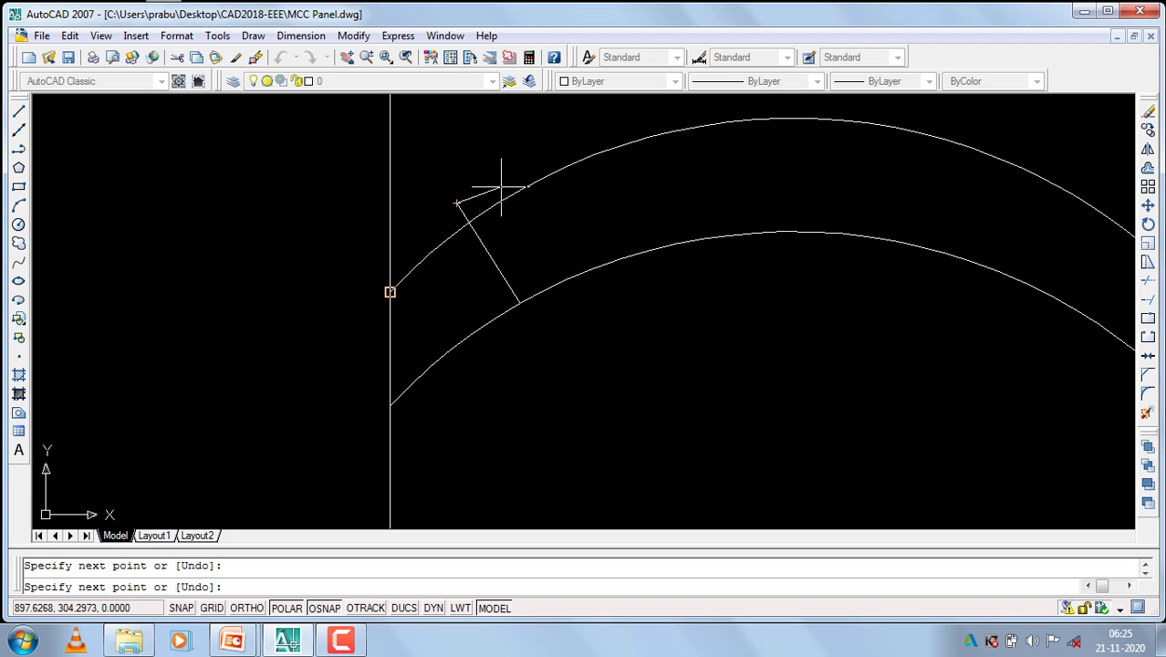
pyautogui.press('Return')
# Trim the tick's end poking beyond the outer arc.
pyautogui.click(484, 194)
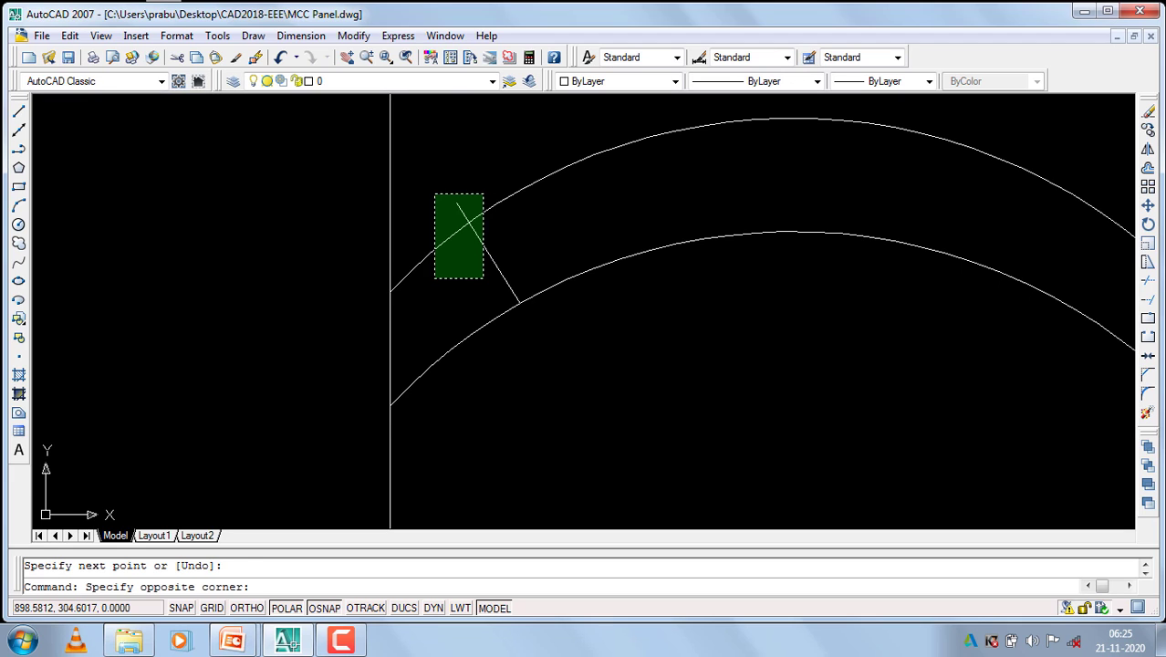
pyautogui.click(434, 278)
pyautogui.write('t')
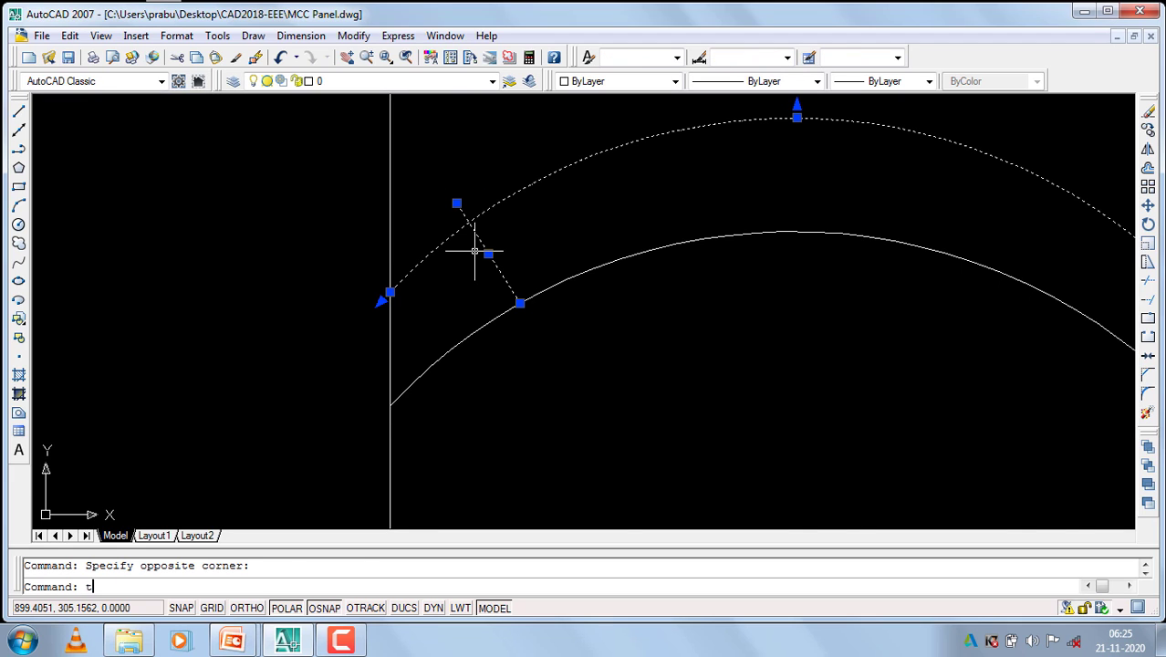
pyautogui.write('r')
pyautogui.press('Return')
pyautogui.click(476, 184)
pyautogui.click(445, 213)
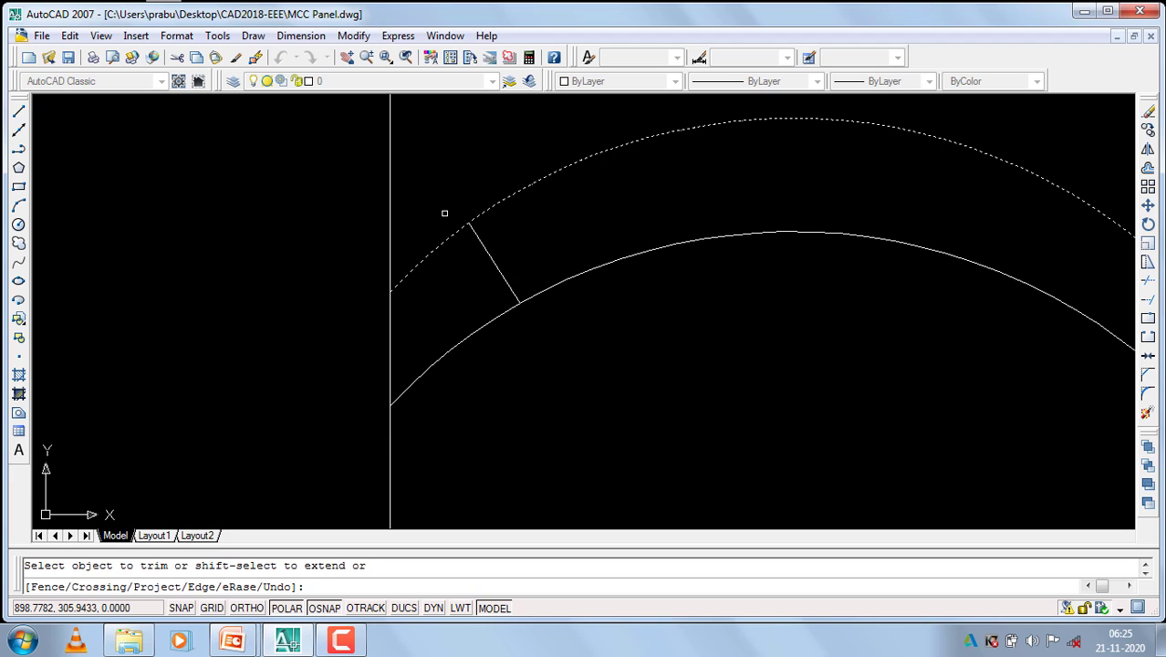
pyautogui.press('Return')
# Copy the tick line between the arcs, then erase the misplaced copy at the arc's left end.
pyautogui.scroll(-5, 643, 223)
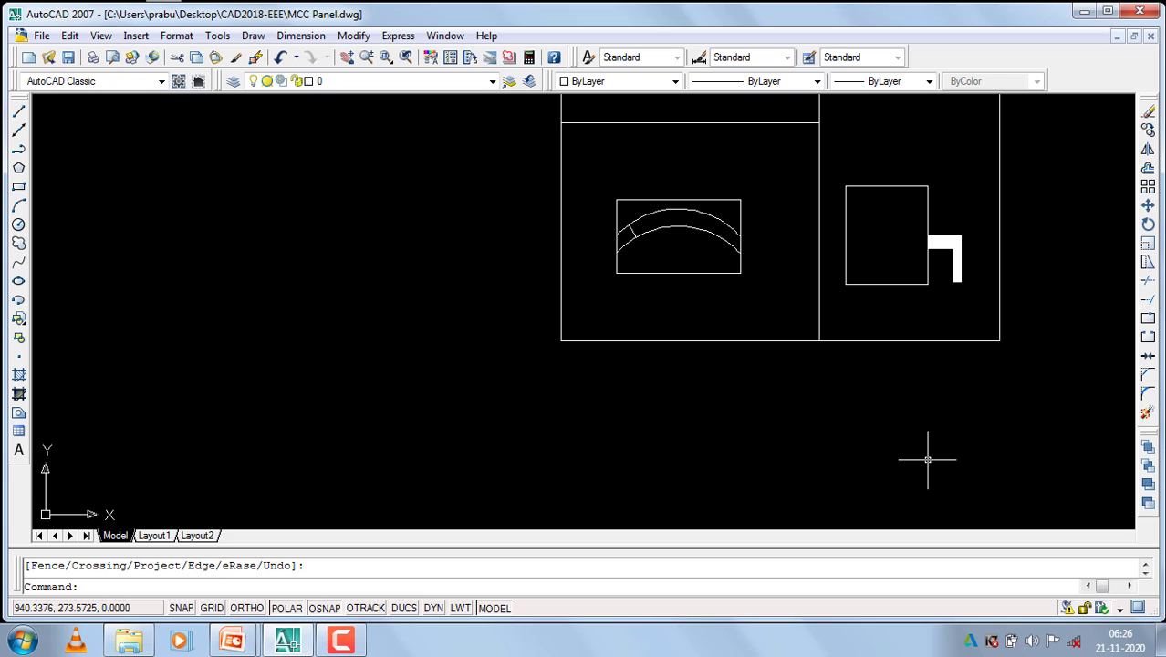
pyautogui.scroll(-5, 724, 352)
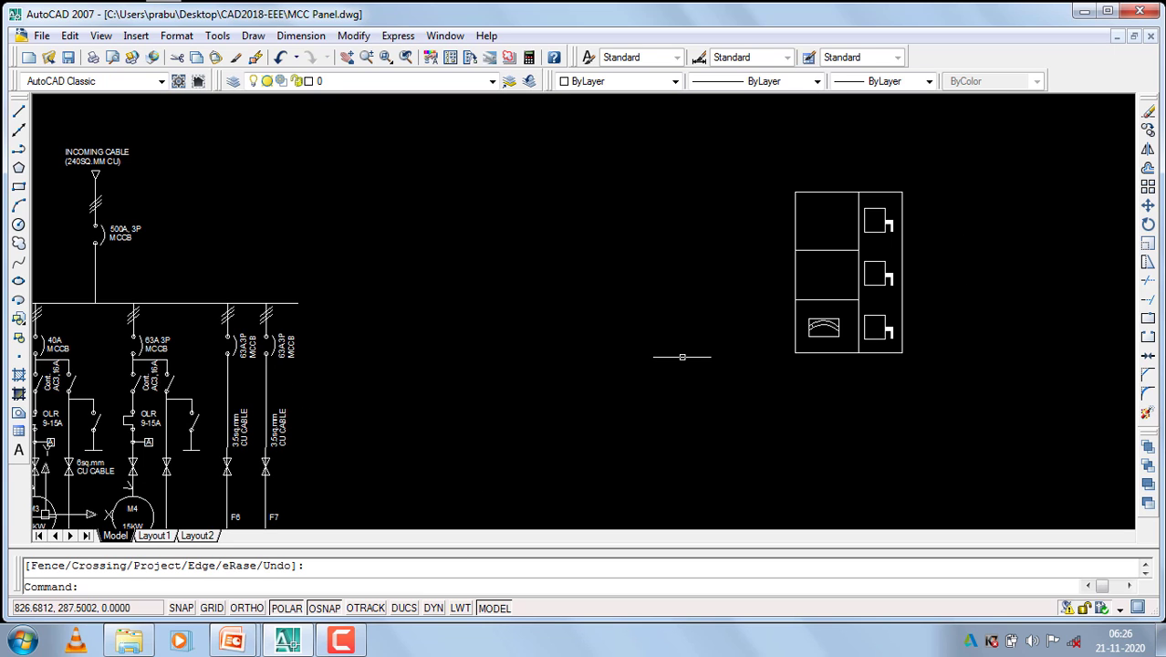
pyautogui.scroll(-3, 671, 352)
pyautogui.scroll(5, 250, 302)
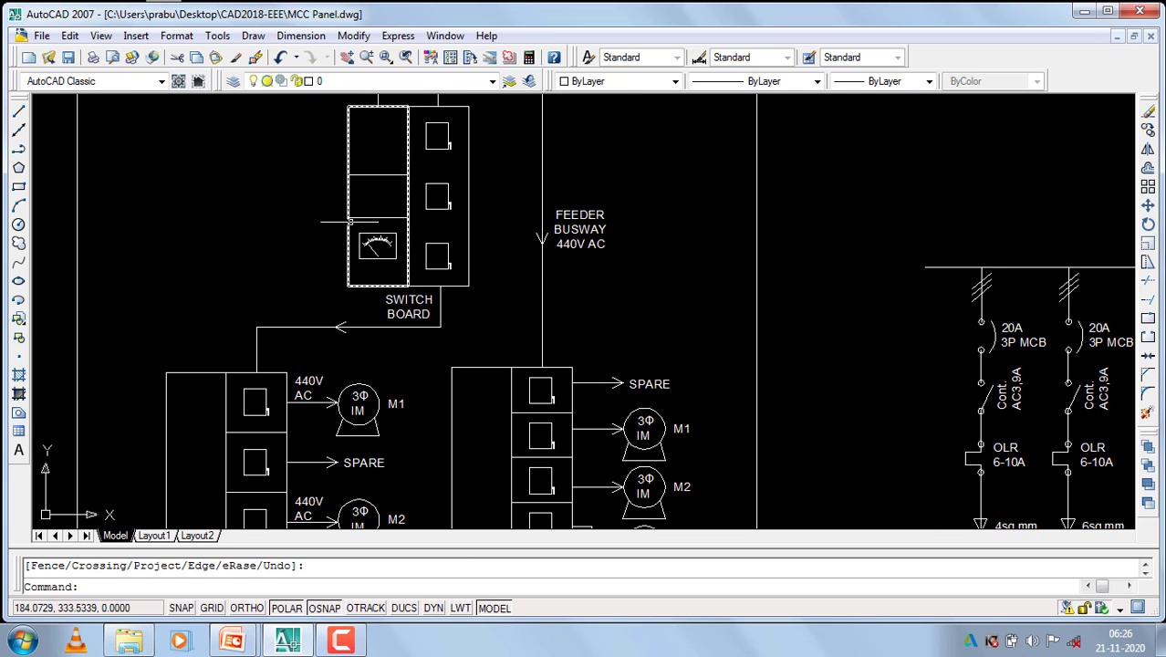
pyautogui.scroll(3, 377, 221)
pyautogui.scroll(3, 463, 469)
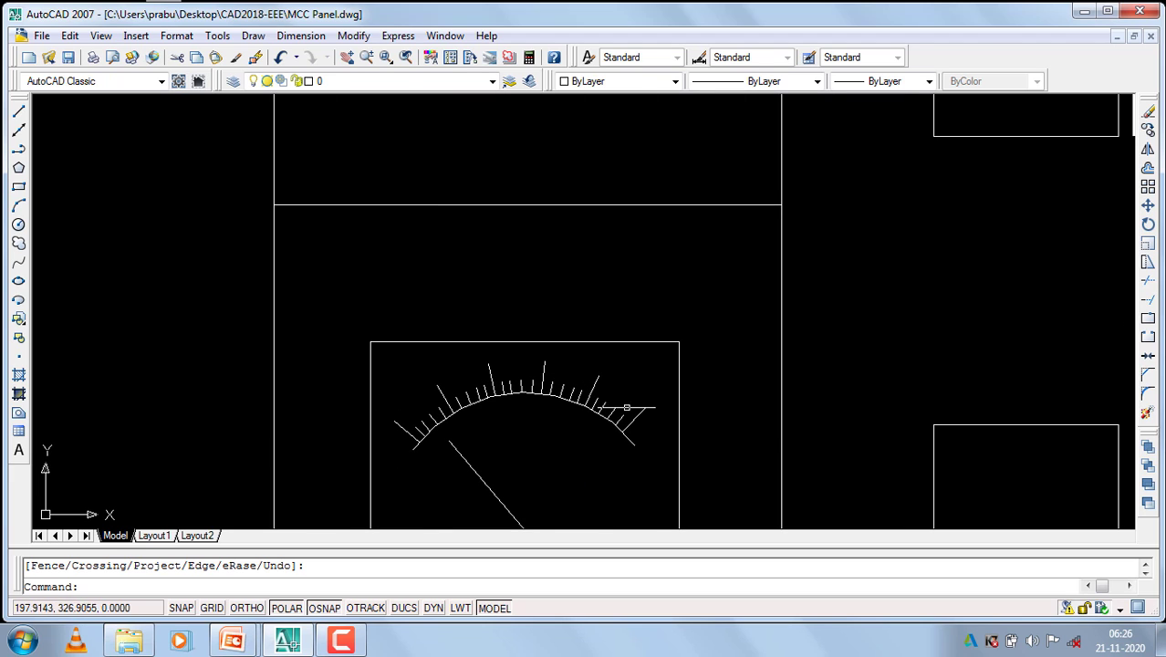
pyautogui.scroll(-3, 620, 401)
pyautogui.scroll(-3, 510, 388)
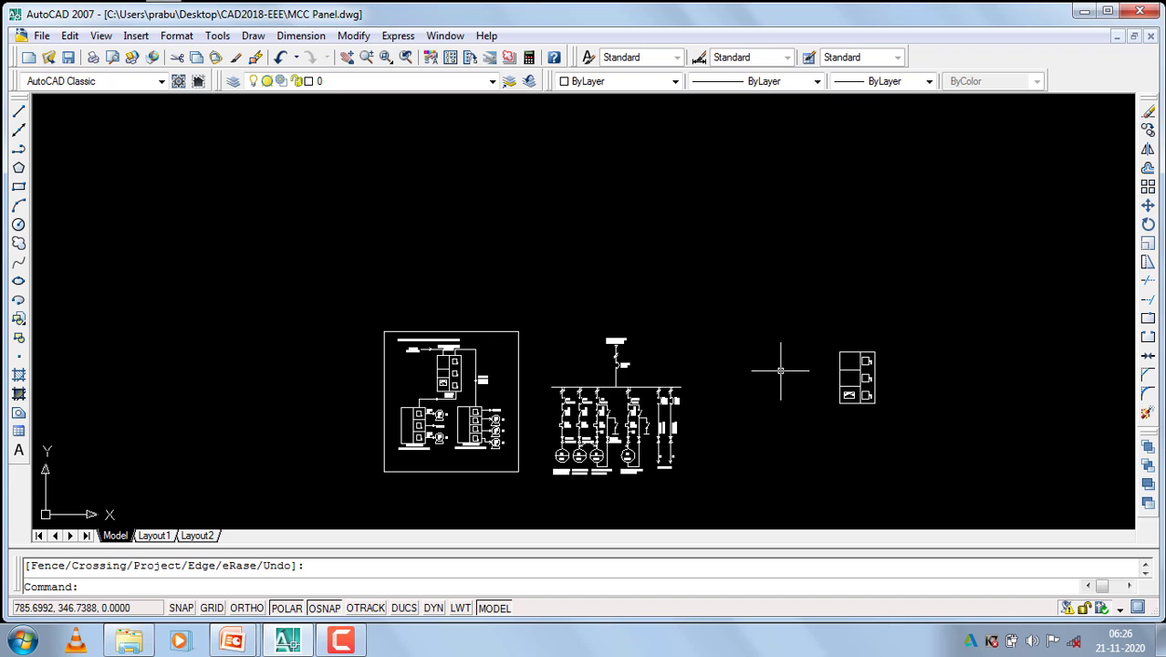
pyautogui.scroll(1, 784, 374)
pyautogui.scroll(2, 977, 390)
pyautogui.scroll(3, 702, 365)
pyautogui.scroll(3, 564, 397)
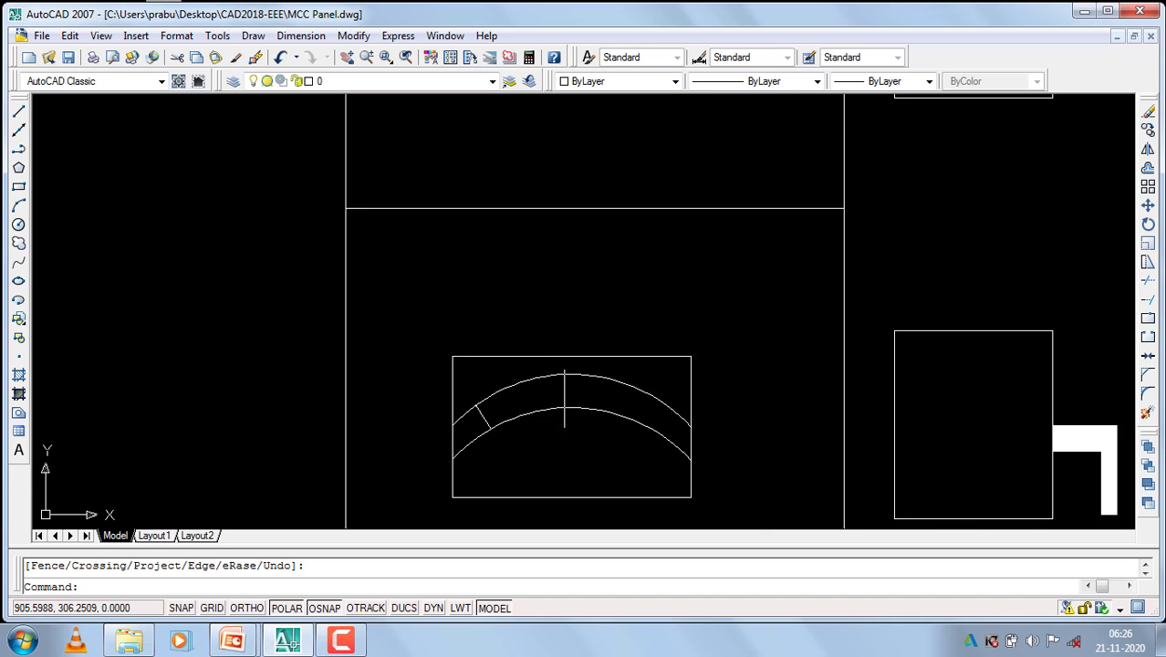
pyautogui.scroll(3, 564, 398)
pyautogui.click(347, 458)
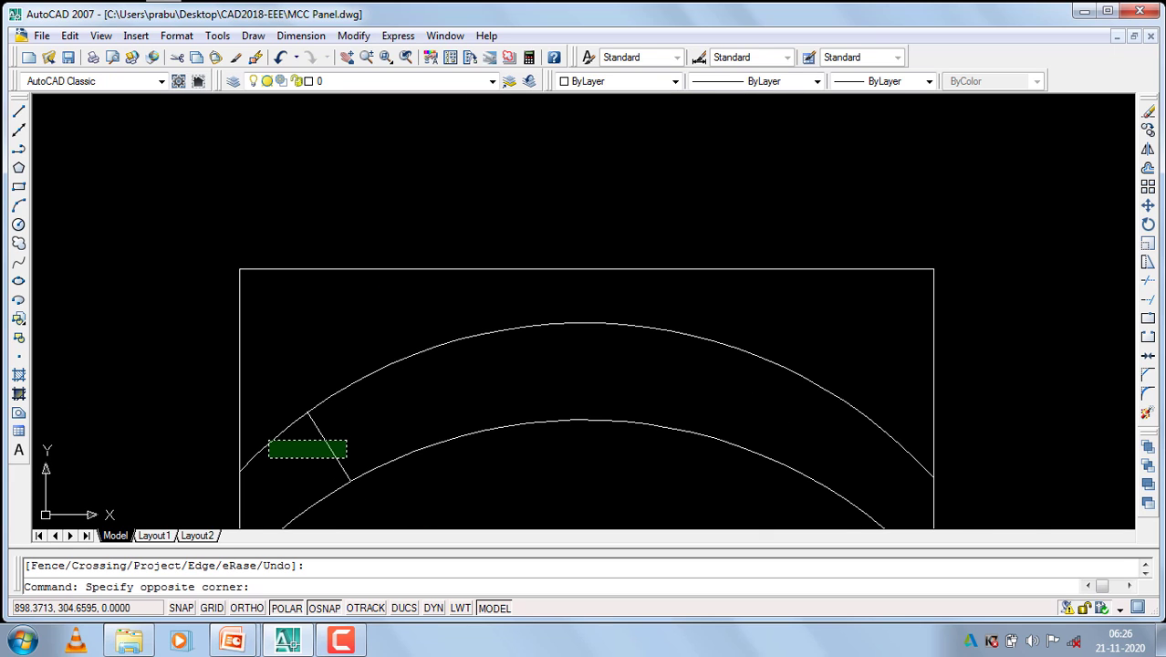
pyautogui.click(300, 441)
pyautogui.write('co')
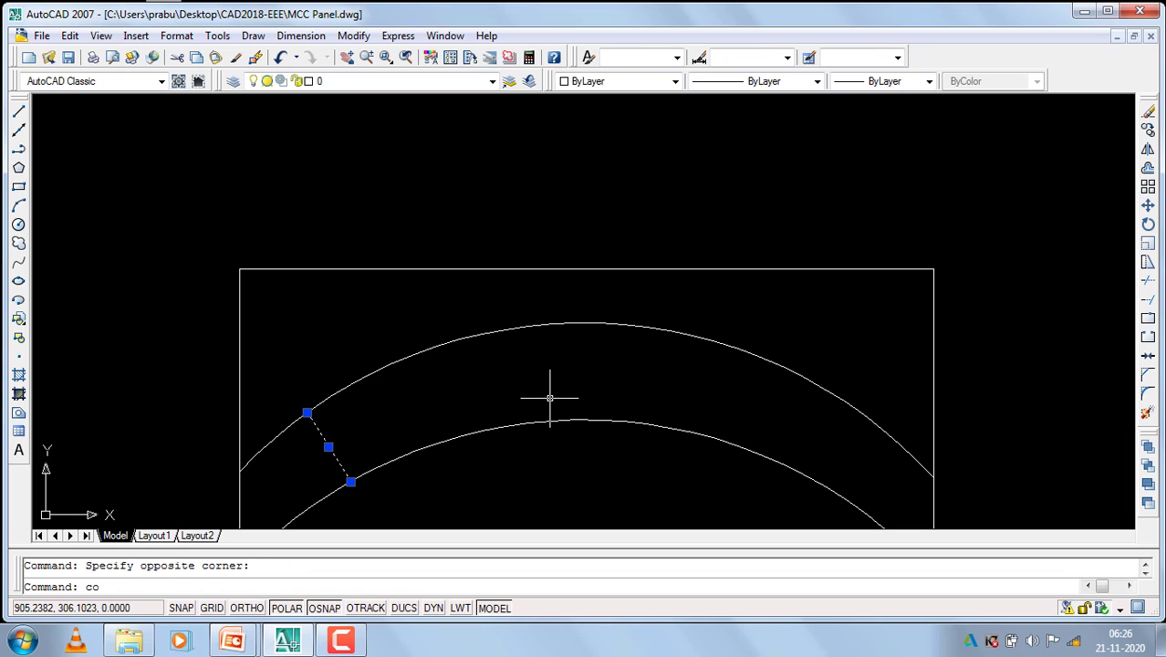
pyautogui.press('Return')
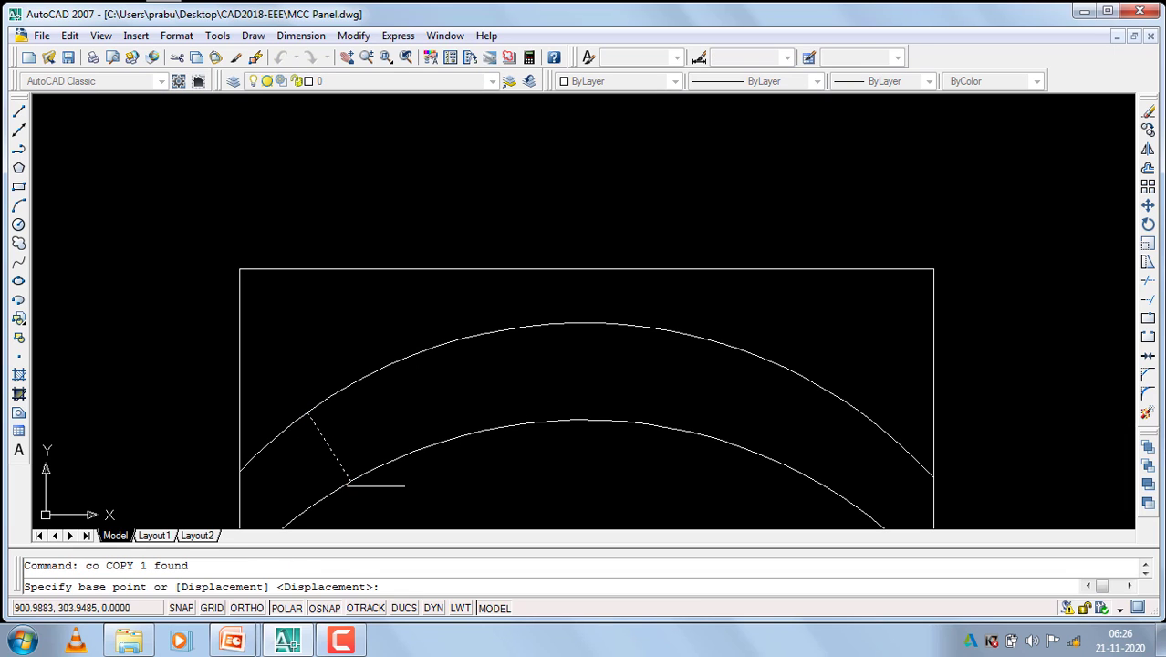
pyautogui.click(350, 481)
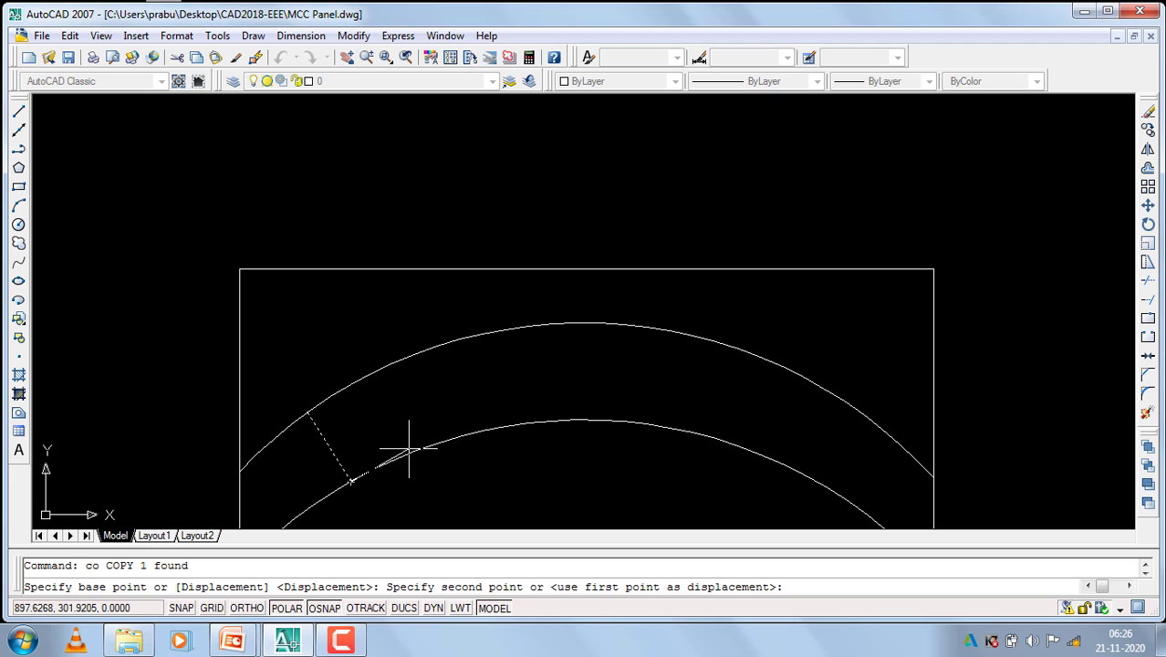
pyautogui.scroll(3, 453, 441)
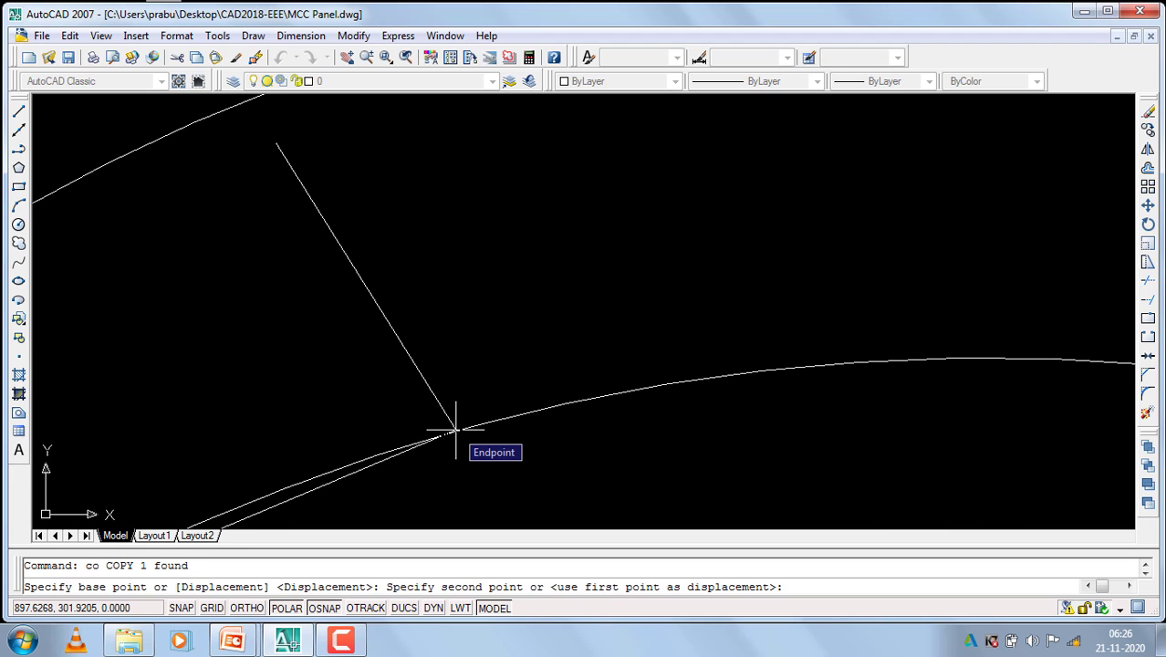
pyautogui.click(455, 428)
pyautogui.scroll(-2, 551, 369)
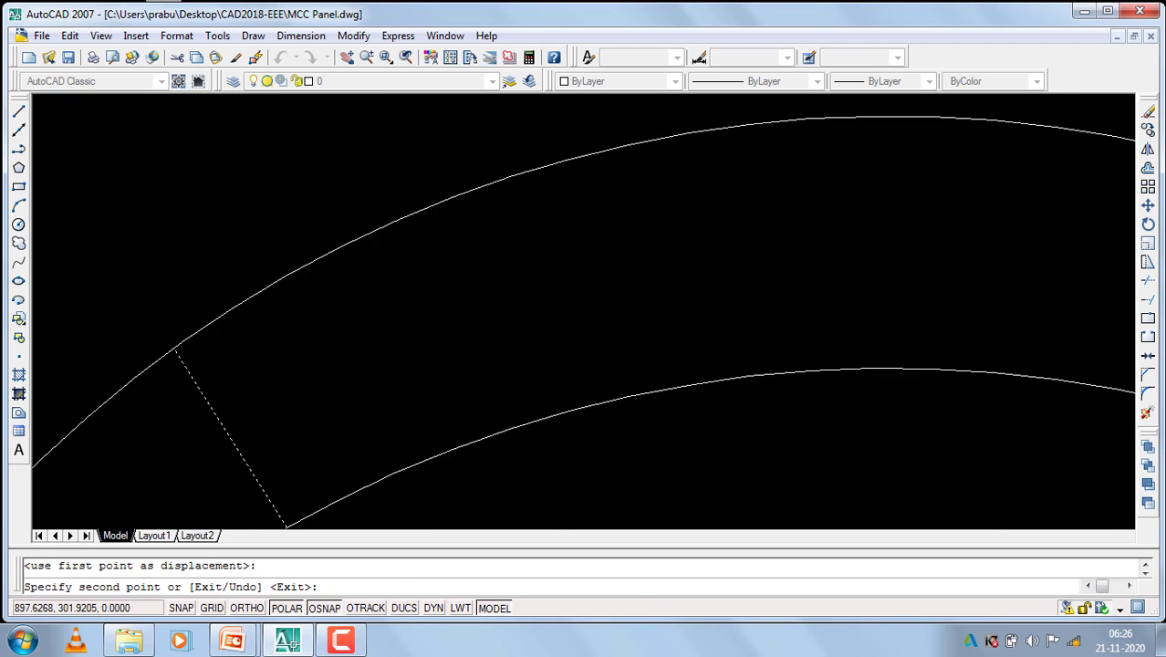
pyautogui.scroll(-2, 639, 374)
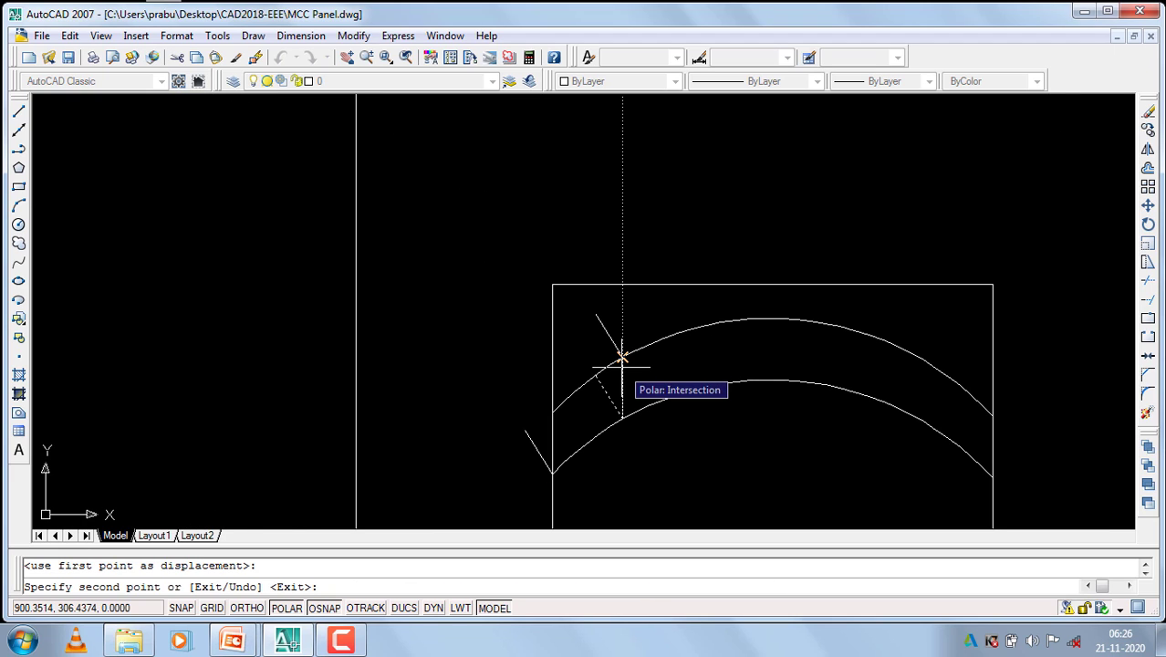
pyautogui.press('Return')
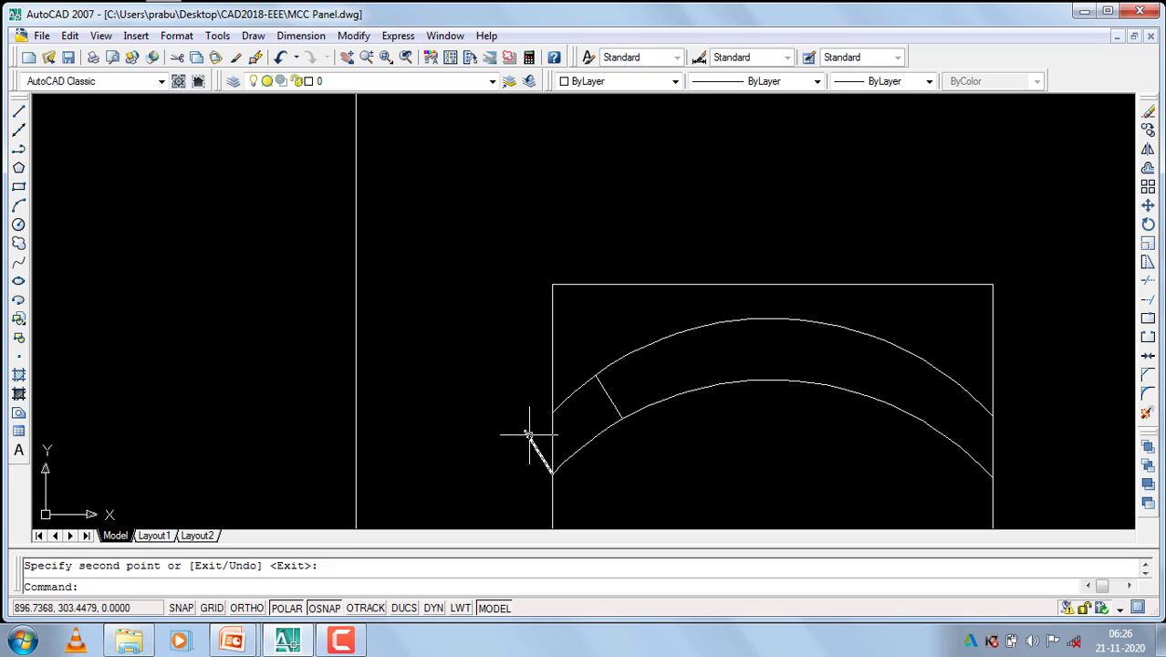
pyautogui.click(529, 435)
pyautogui.write('e')
pyautogui.press('Return')
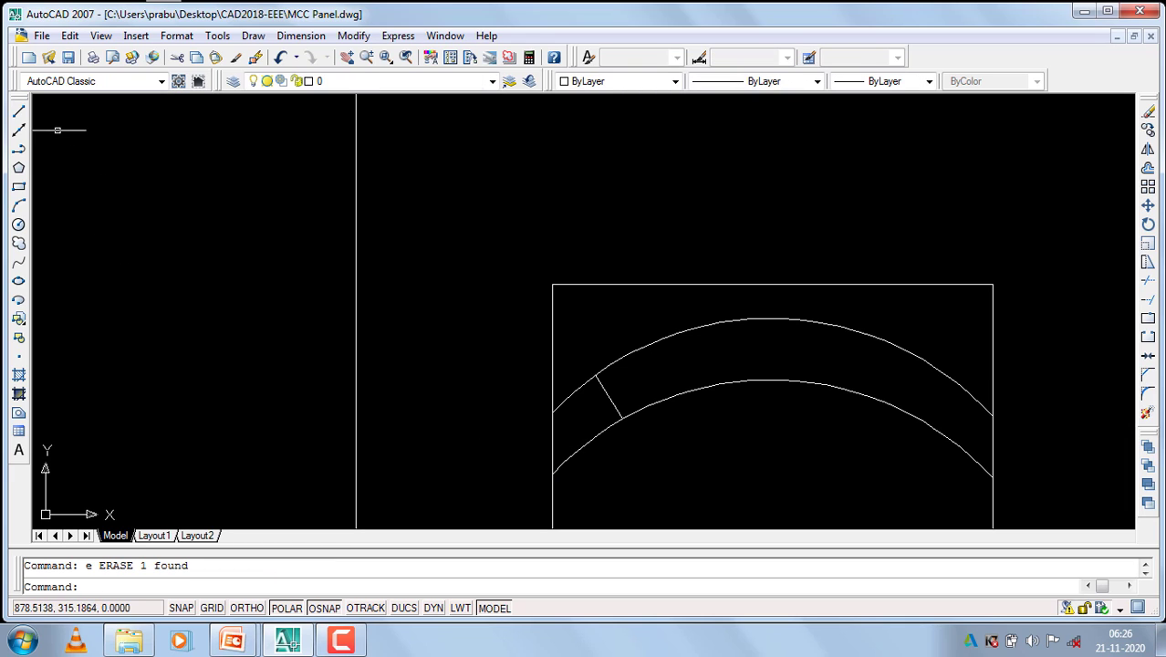
# Draw a second dial tick from the lower arc up to the upper arc.
pyautogui.click(18, 110)
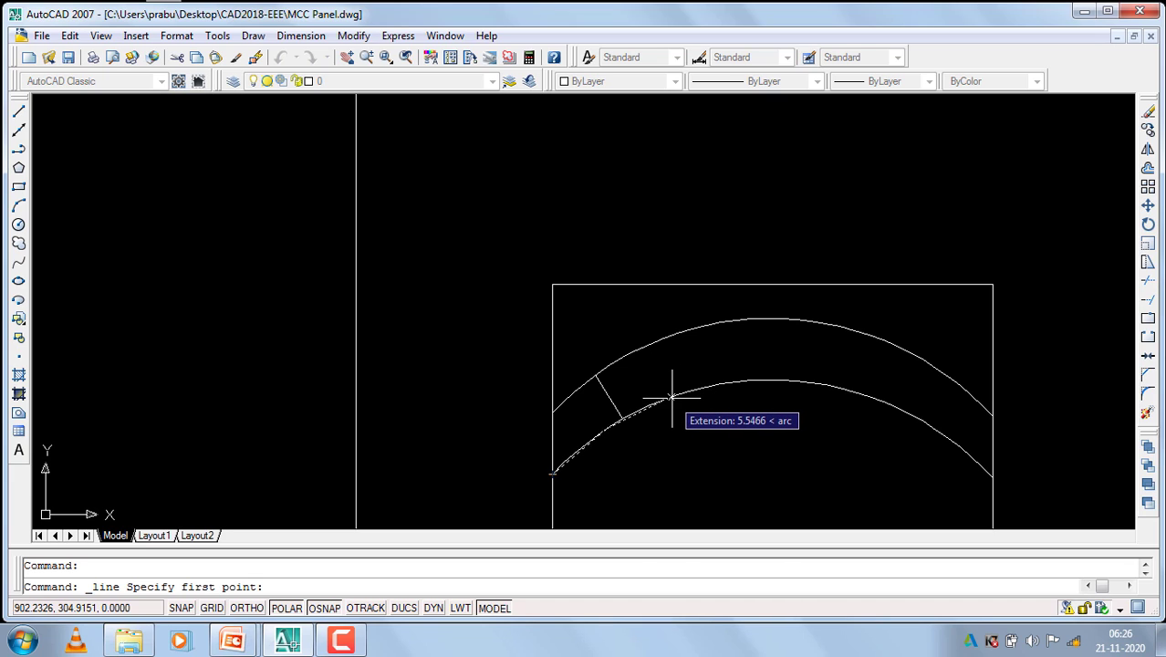
pyautogui.click(672, 395)
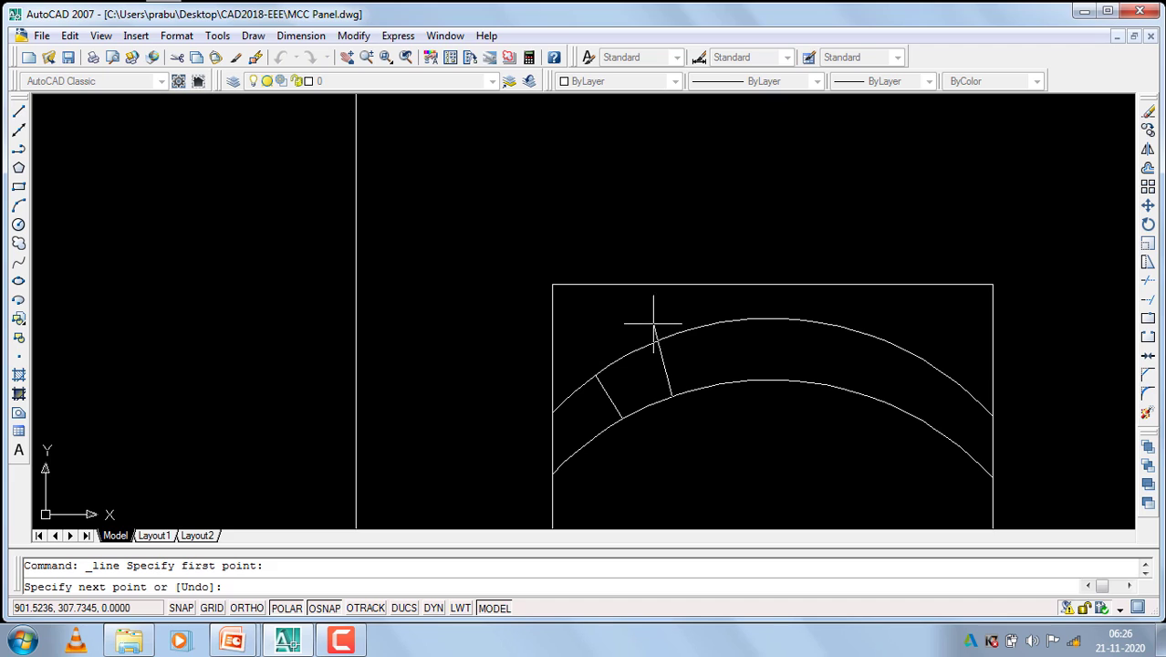
pyautogui.click(645, 322)
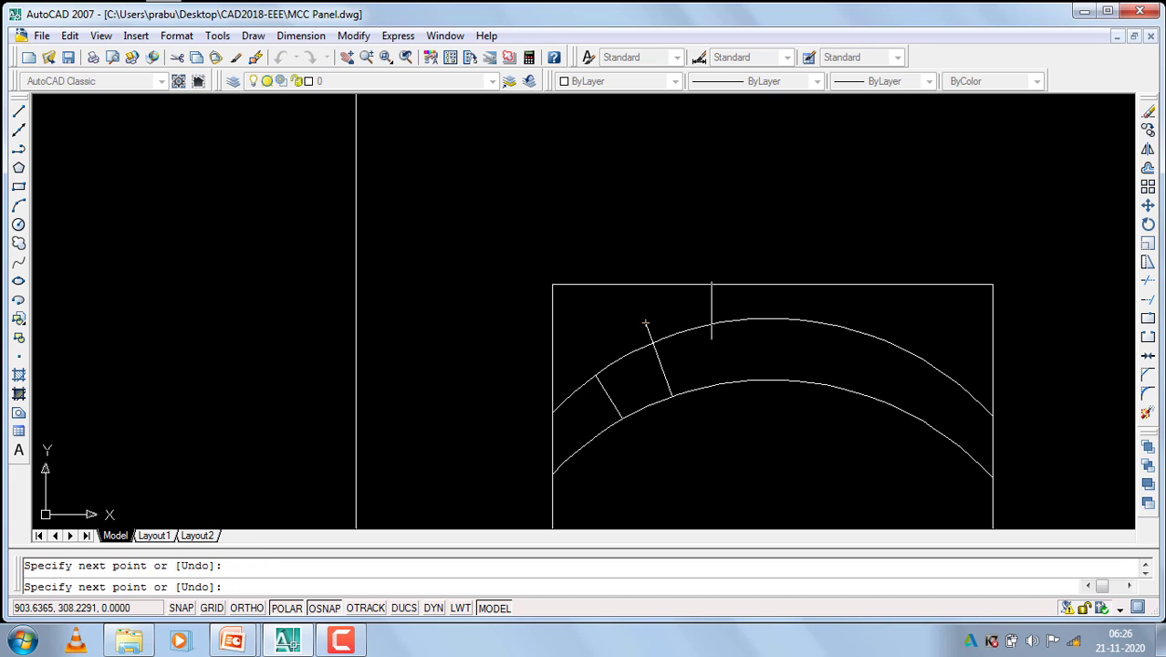
pyautogui.press('Return')
pyautogui.press('Return')
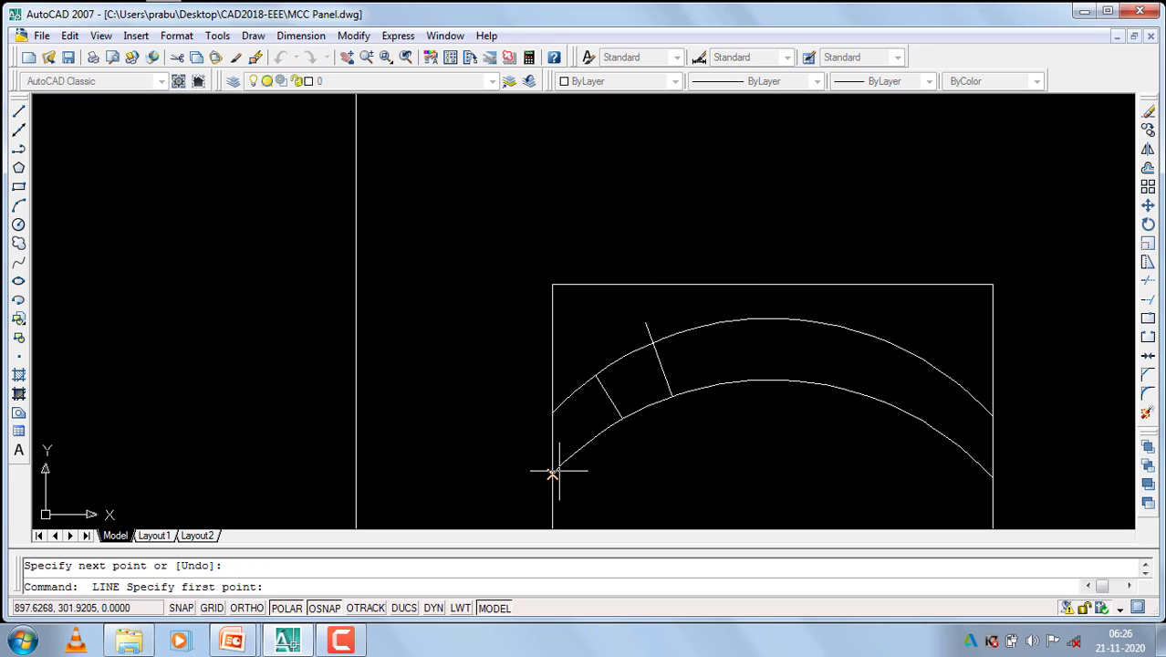
# Draw a chord from the lower arc's left end to its crest, then a vertical line upward.
pyautogui.click(552, 473)
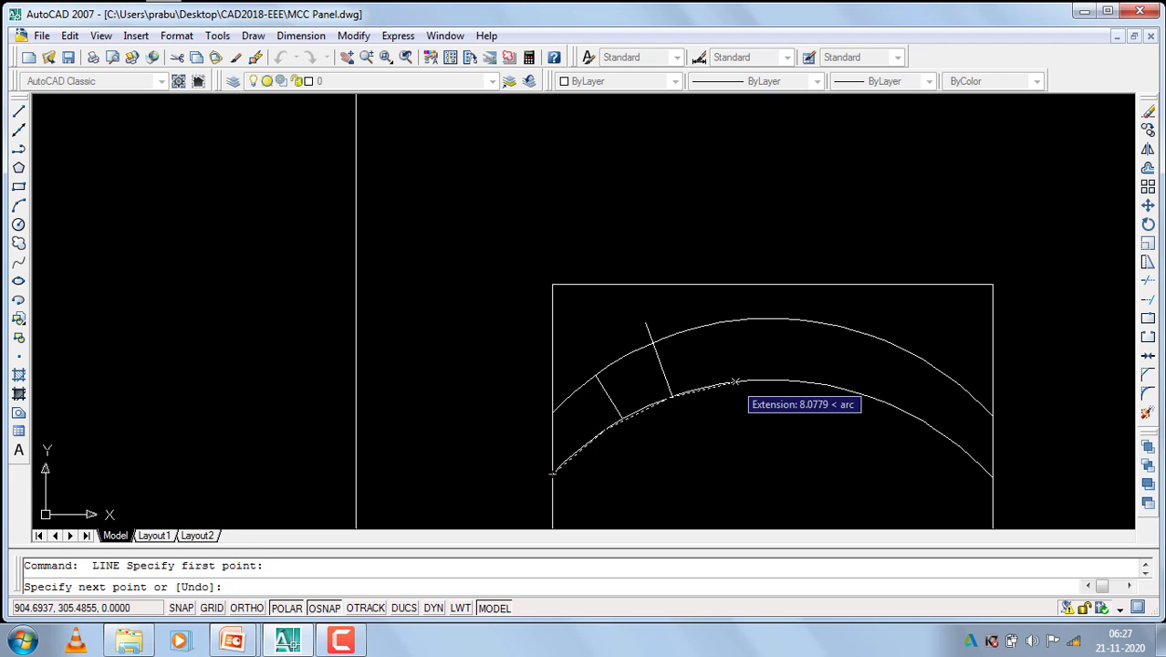
pyautogui.click(735, 382)
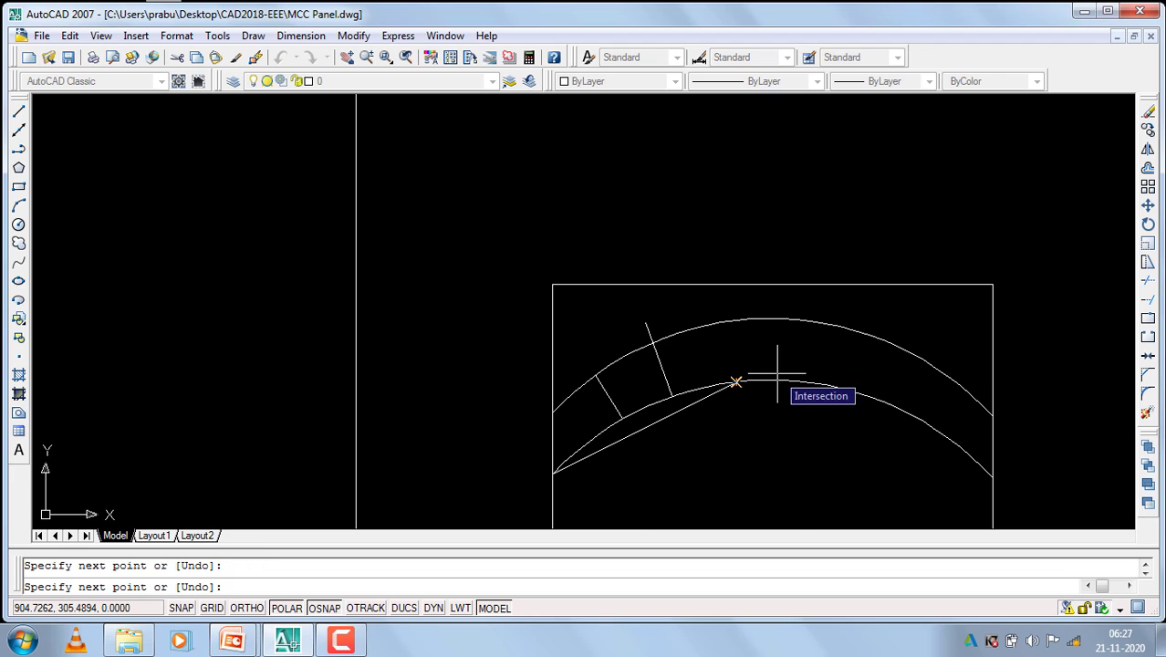
pyautogui.click(737, 224)
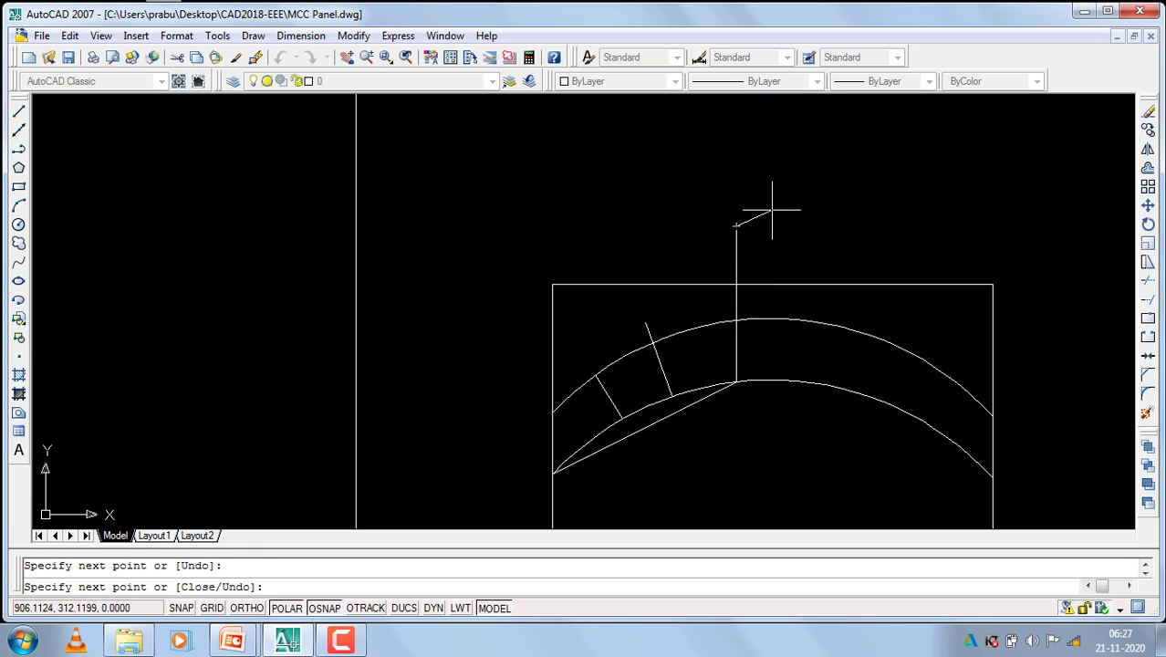
pyautogui.press('Return')
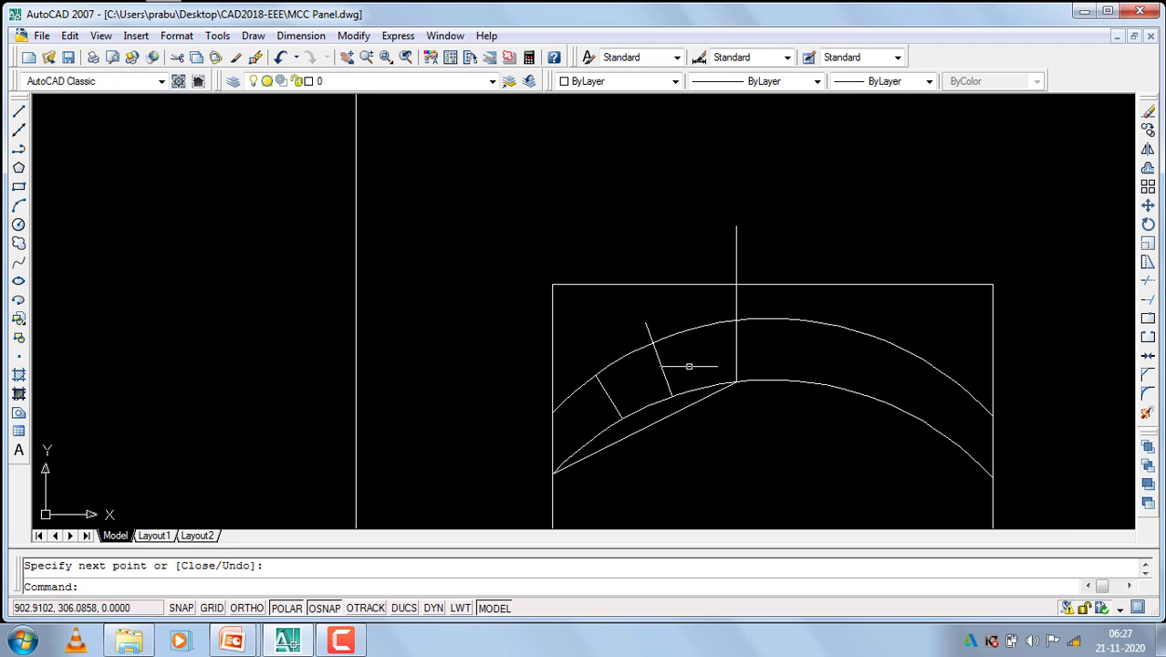
# Erase the slanted line running from the arc's end.
pyautogui.click(643, 428)
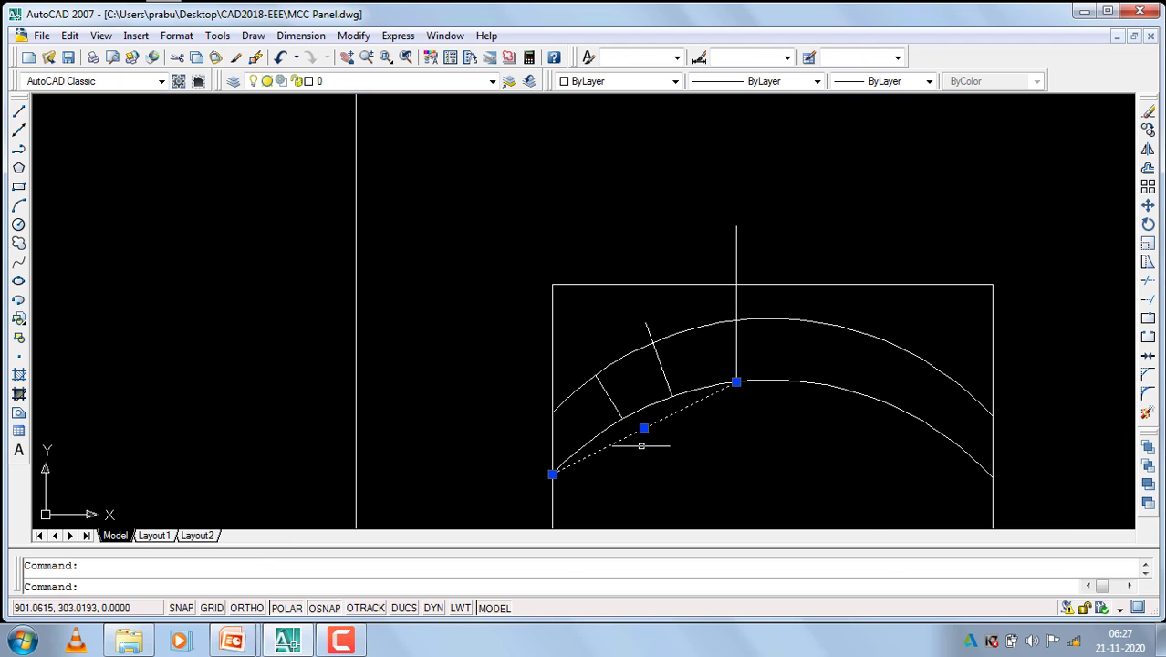
pyautogui.write('e')
pyautogui.press('Return')
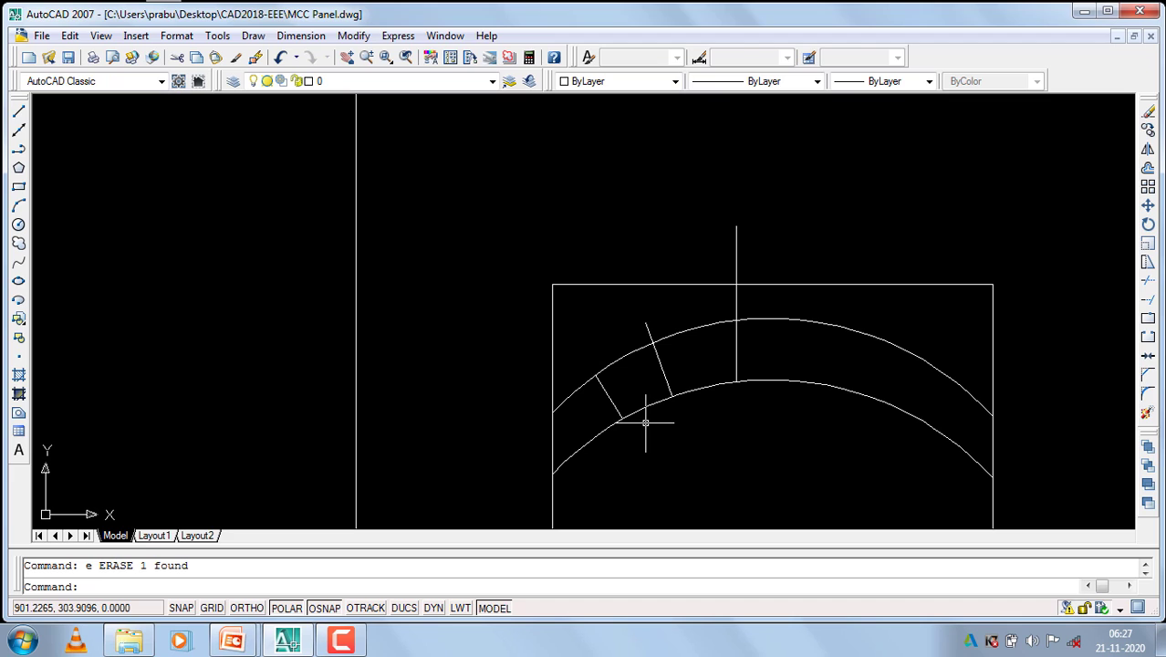
pyautogui.press('Return')
pyautogui.press('Return')
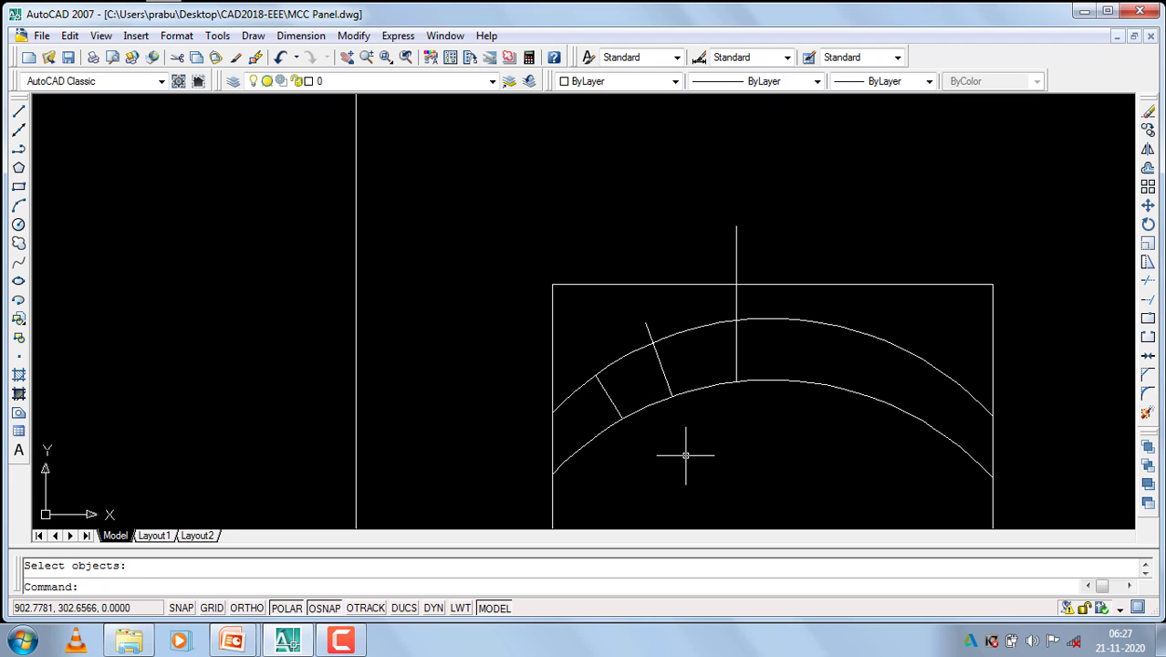
pyautogui.write('l')
pyautogui.press('Return')
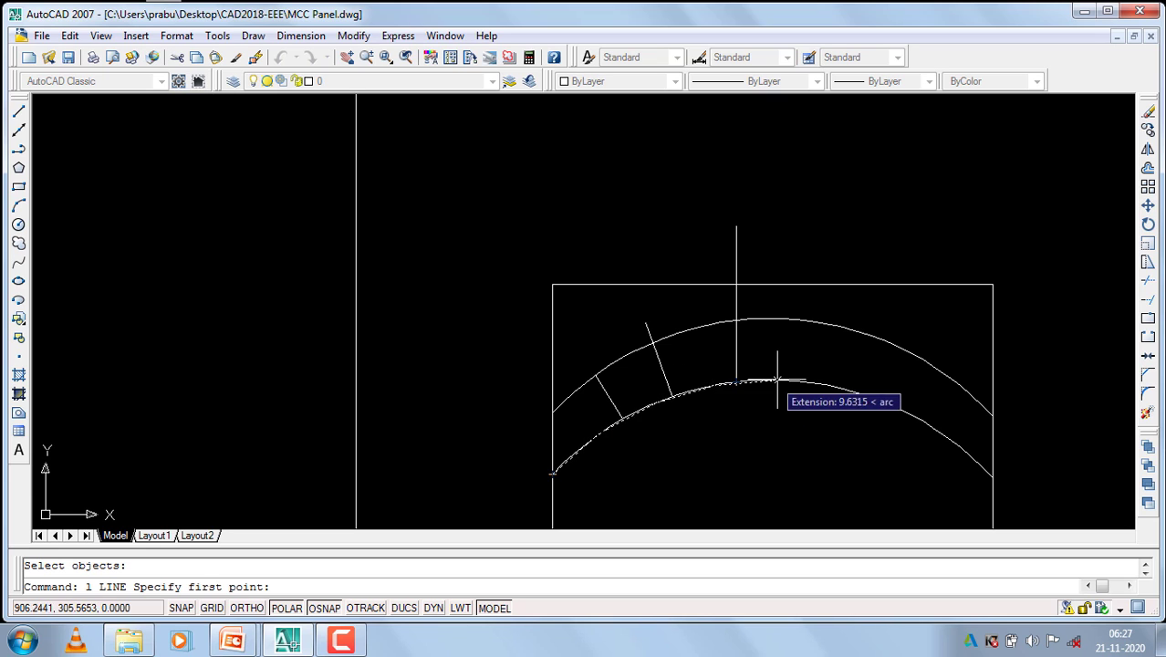
# Draw three radial divider lines from the inner arc out past the outer arc.
pyautogui.click(815, 381)
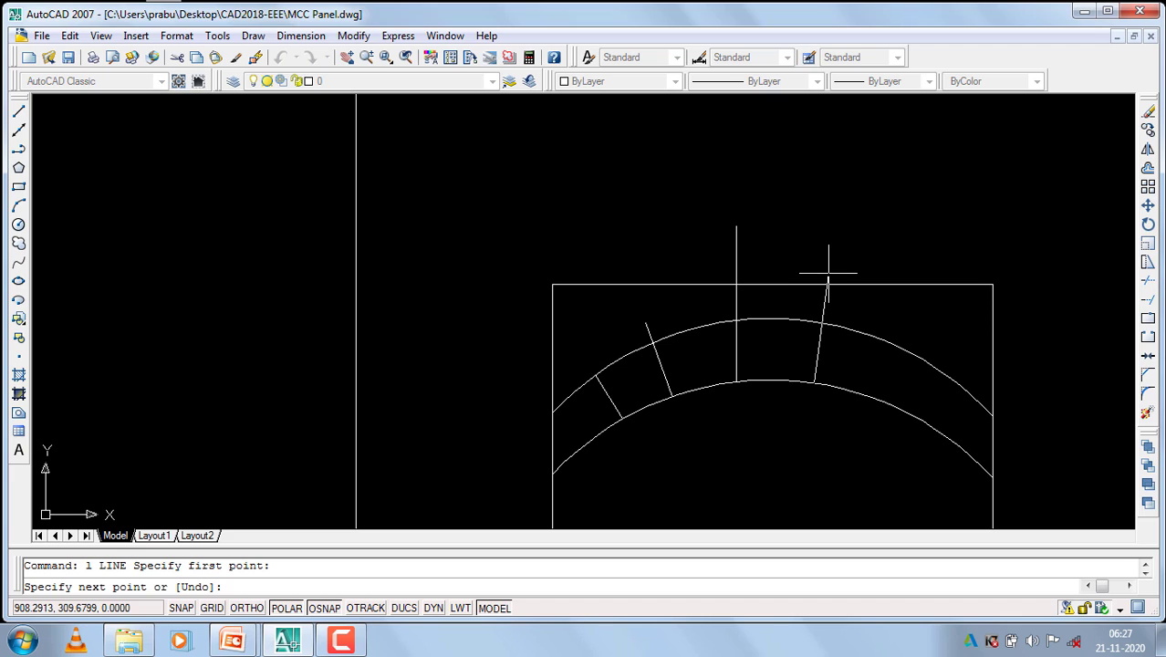
pyautogui.click(827, 272)
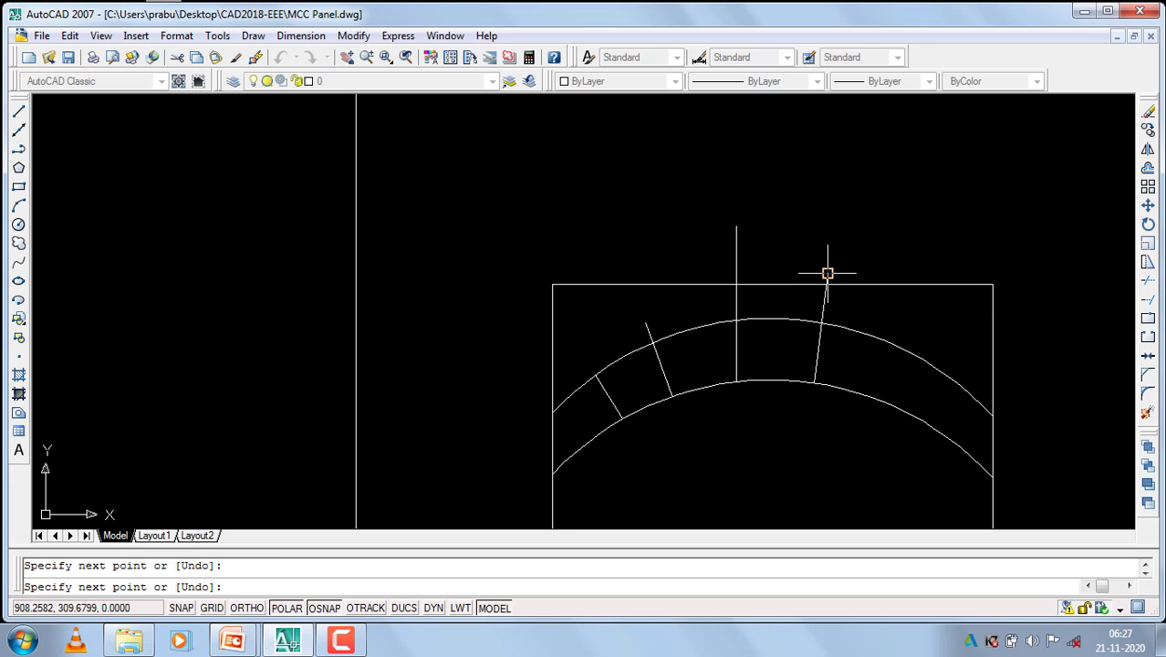
pyautogui.press('Return')
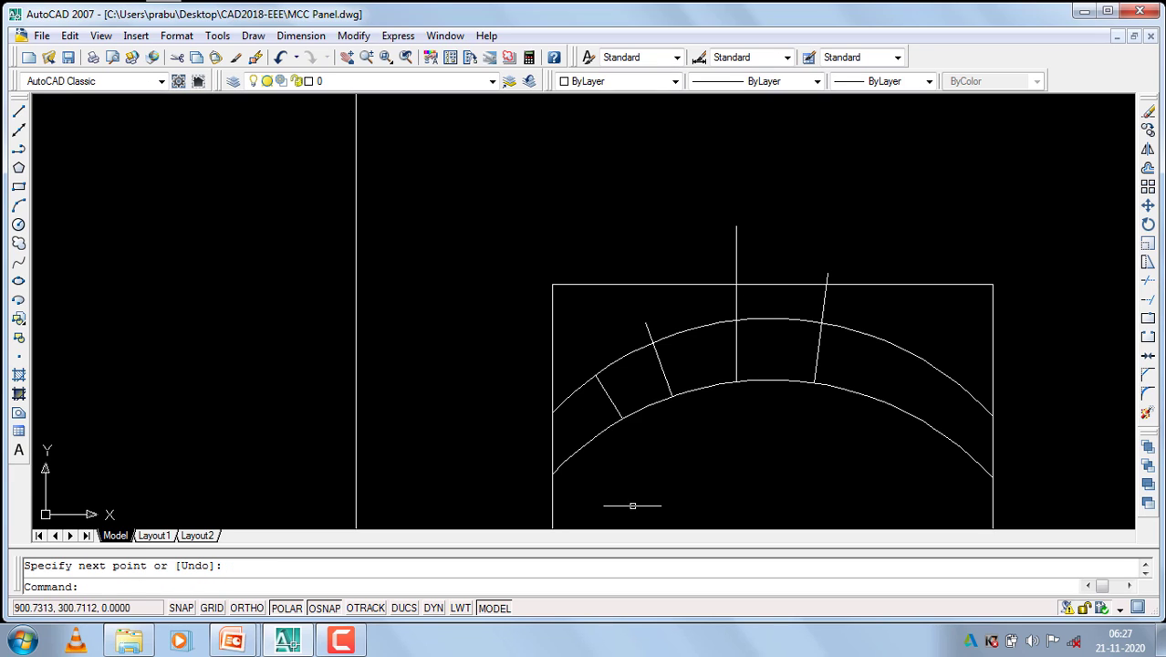
pyautogui.press('Return')
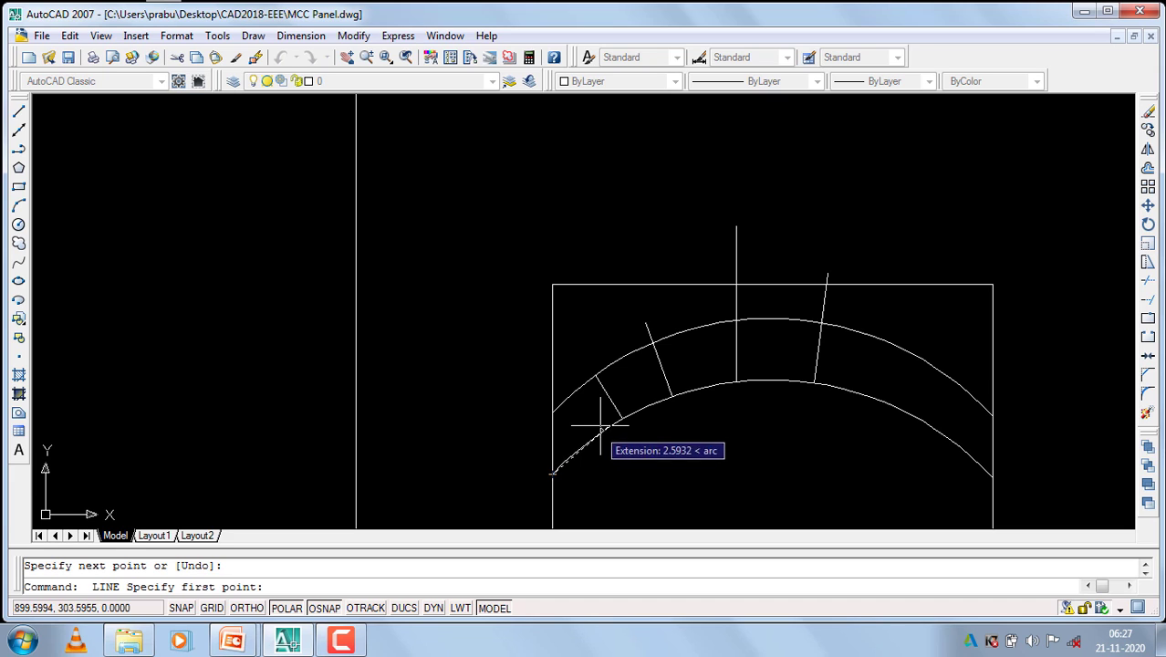
pyautogui.click(883, 399)
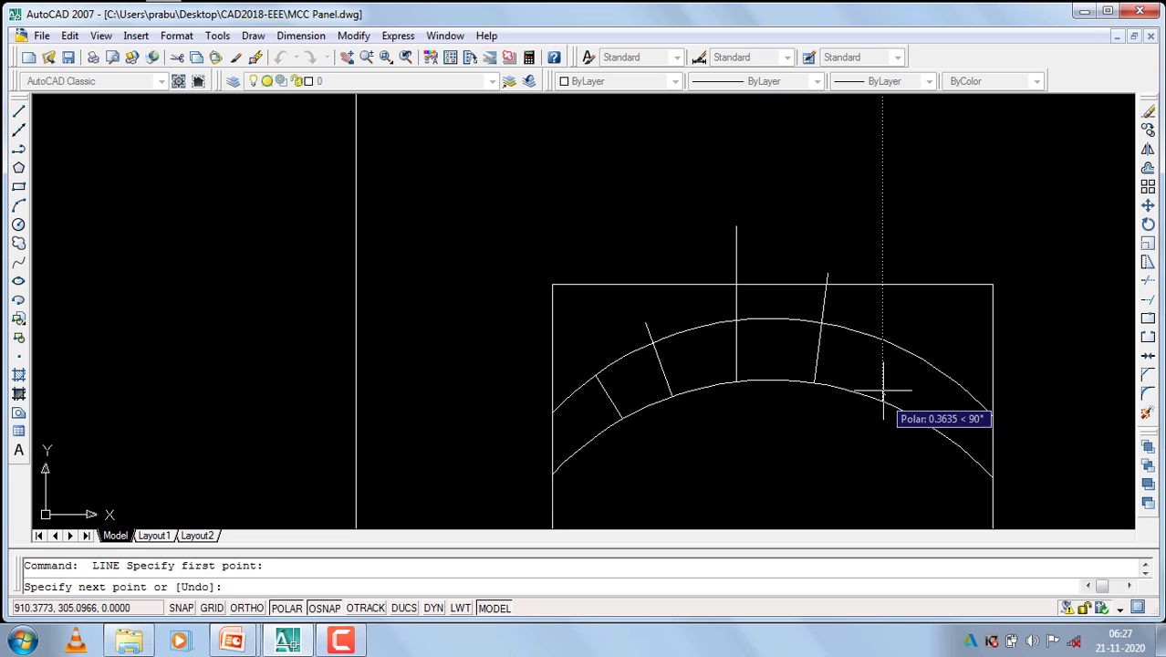
pyautogui.click(916, 315)
pyautogui.press('Return')
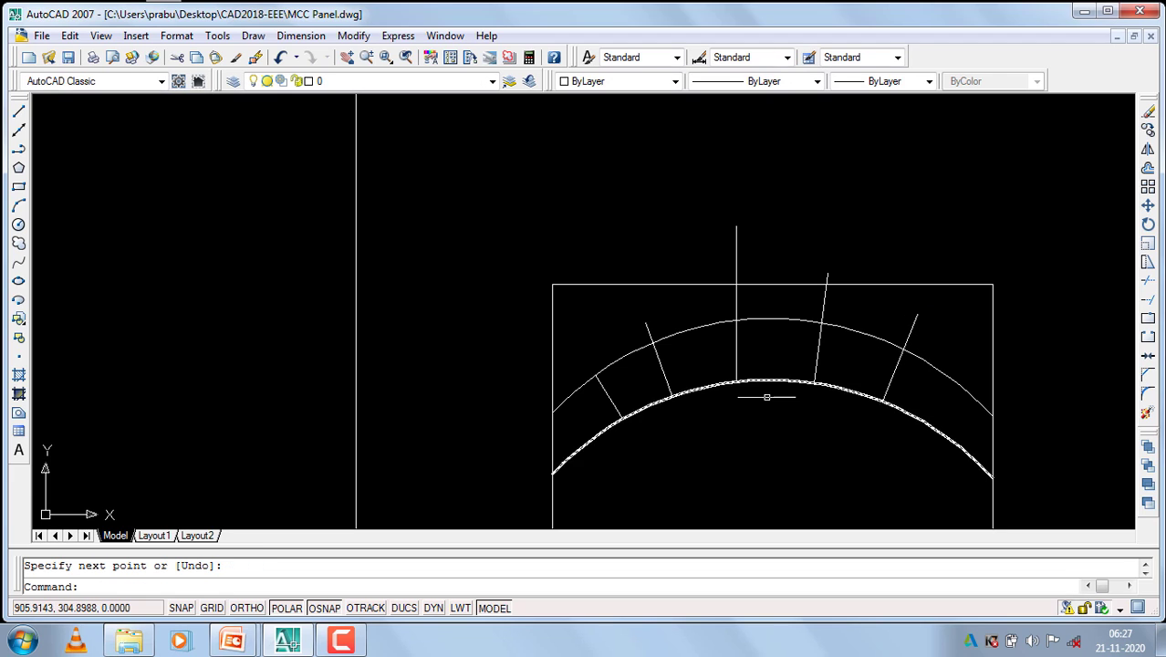
pyautogui.press('Return')
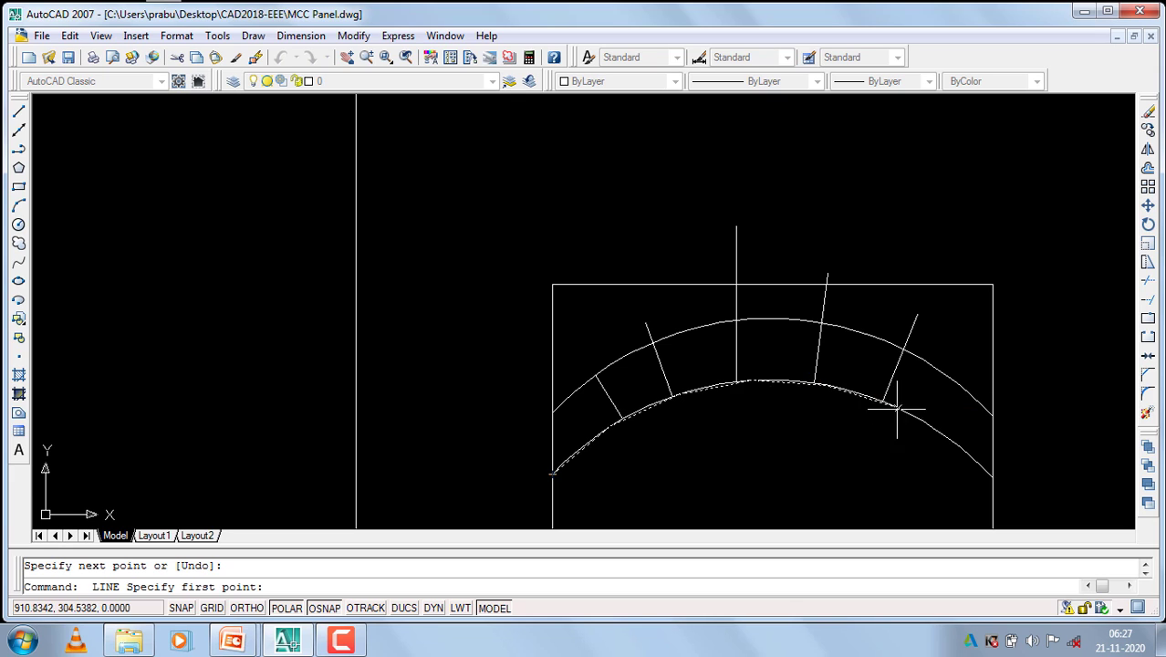
pyautogui.click(946, 429)
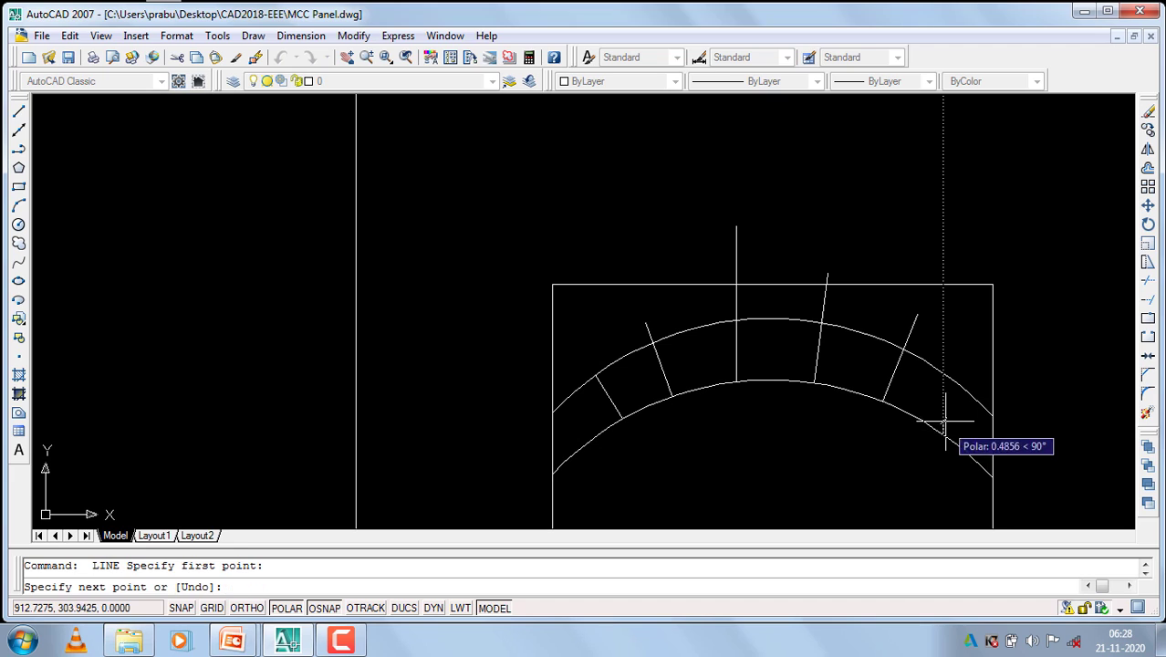
pyautogui.click(977, 374)
pyautogui.press('Return')
# Grip-stretch the central vertical line's top endpoint so it leans radially.
pyautogui.click(755, 299)
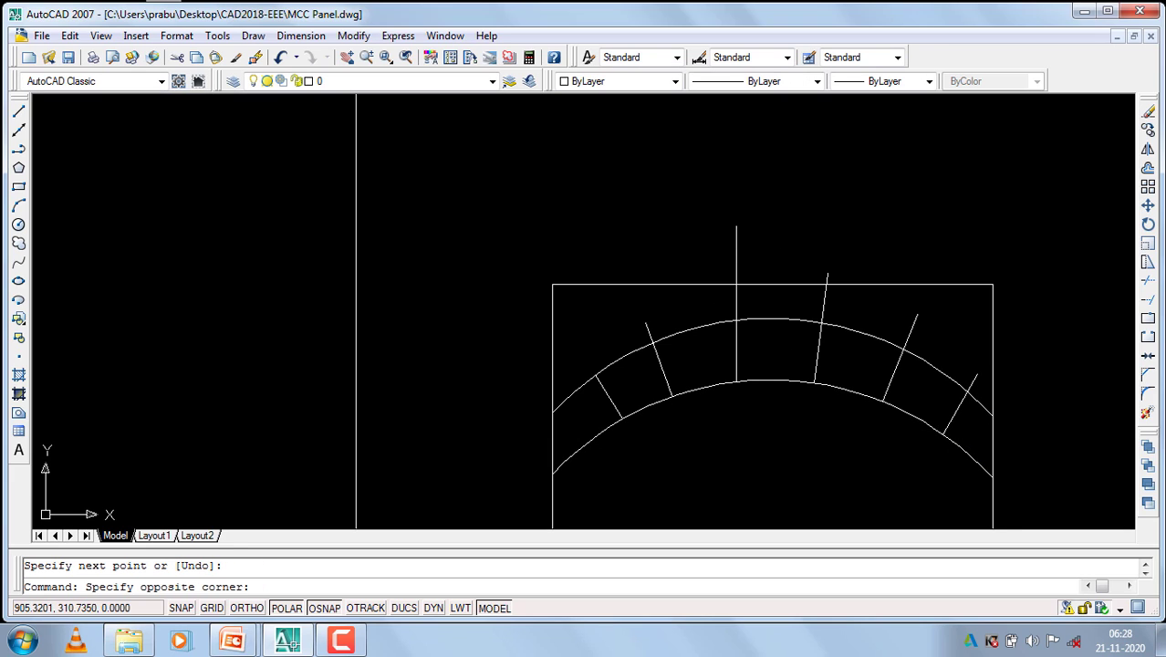
pyautogui.click(678, 247)
pyautogui.click(736, 225)
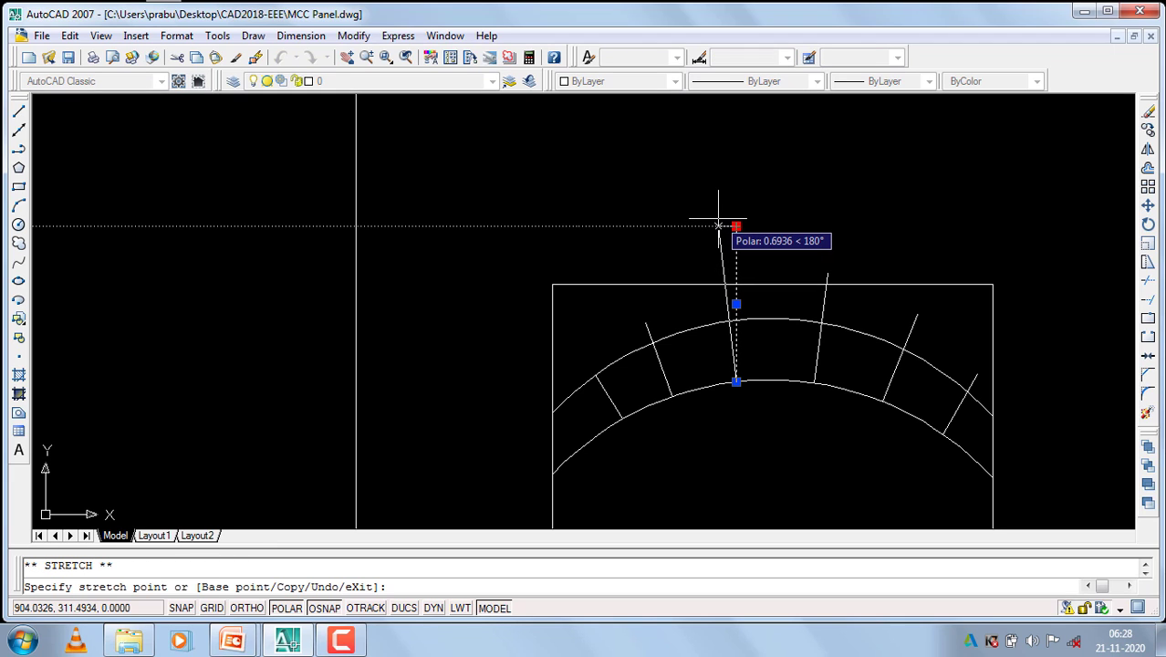
pyautogui.click(719, 224)
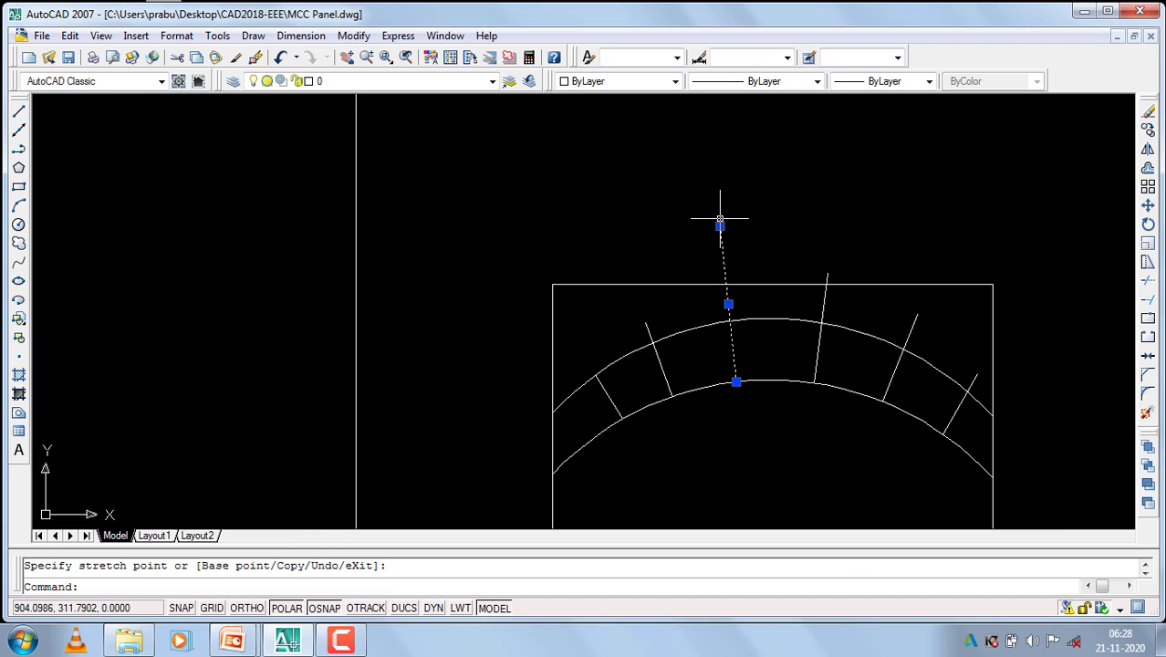
pyautogui.press('Return')
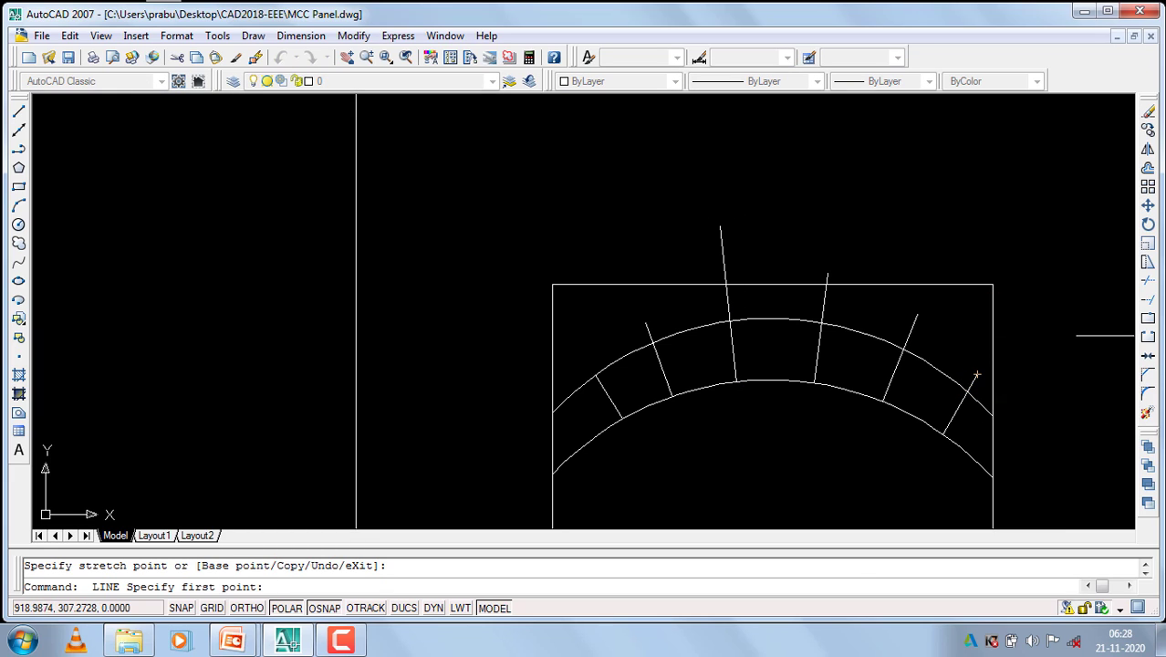
pyautogui.click(1081, 330)
pyautogui.press('Return')
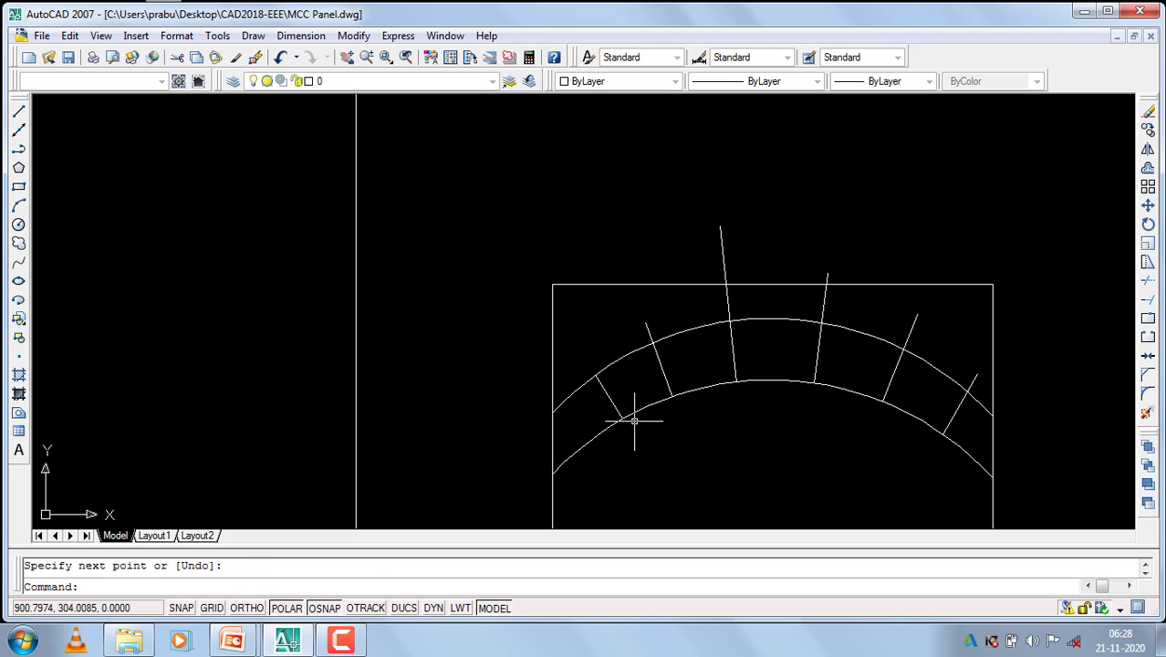
# Trim the right-hand dividers back to the outer arc, using the whole drawing as edges.
pyautogui.click(1030, 314)
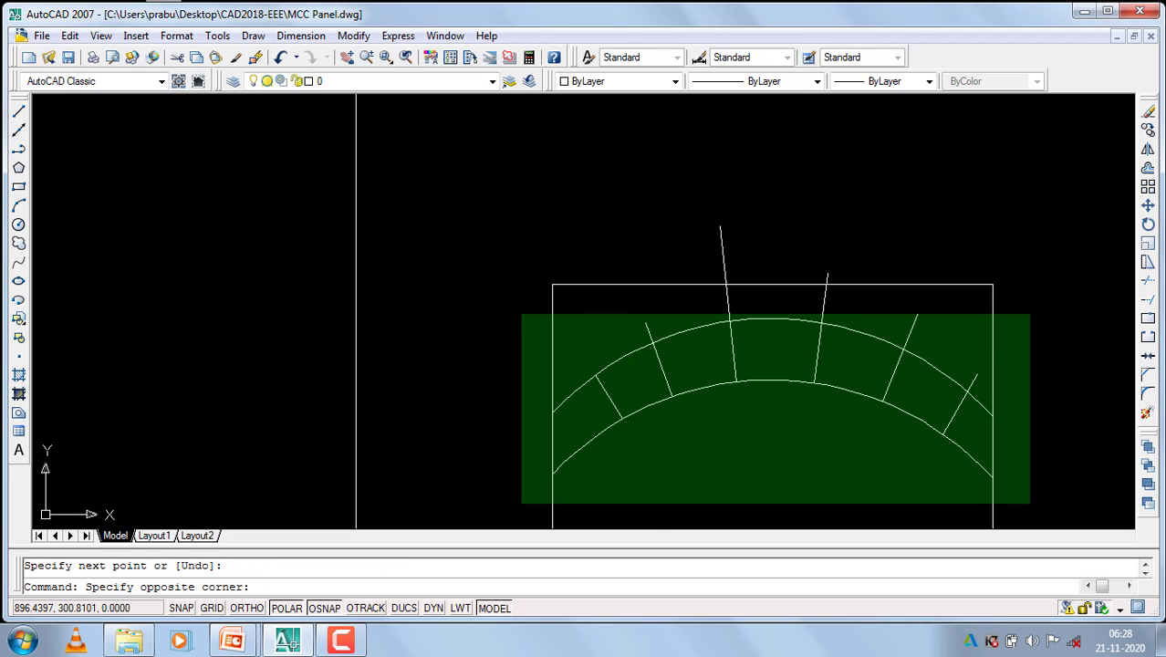
pyautogui.click(434, 508)
pyautogui.write('tr')
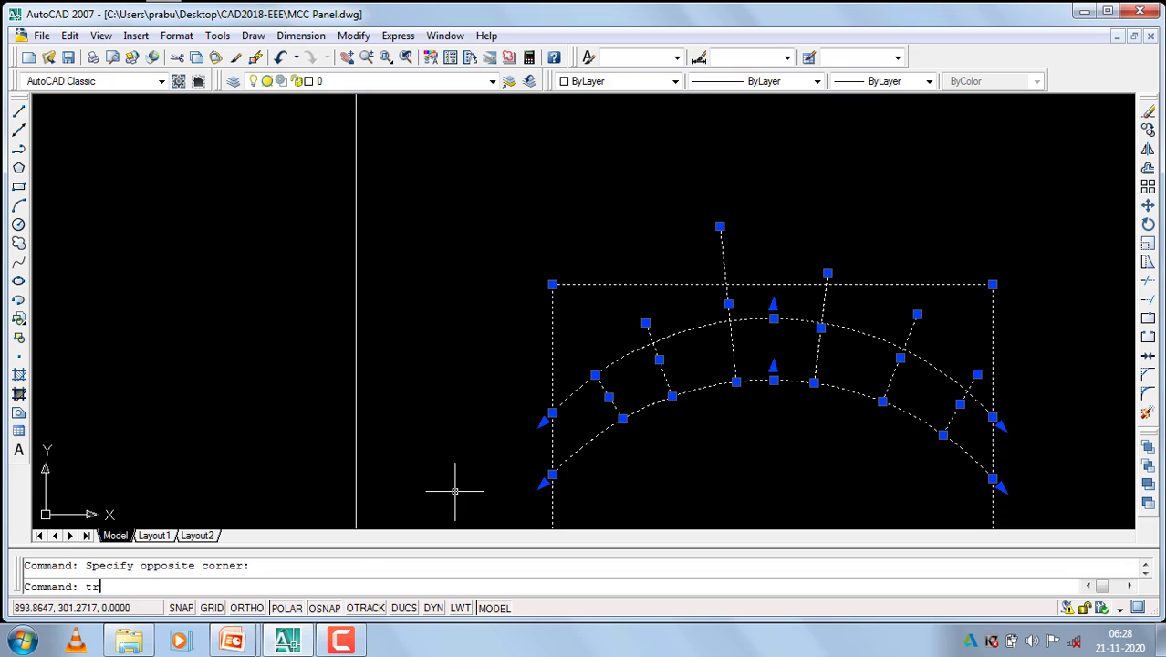
pyautogui.press('Return')
pyautogui.click(977, 371)
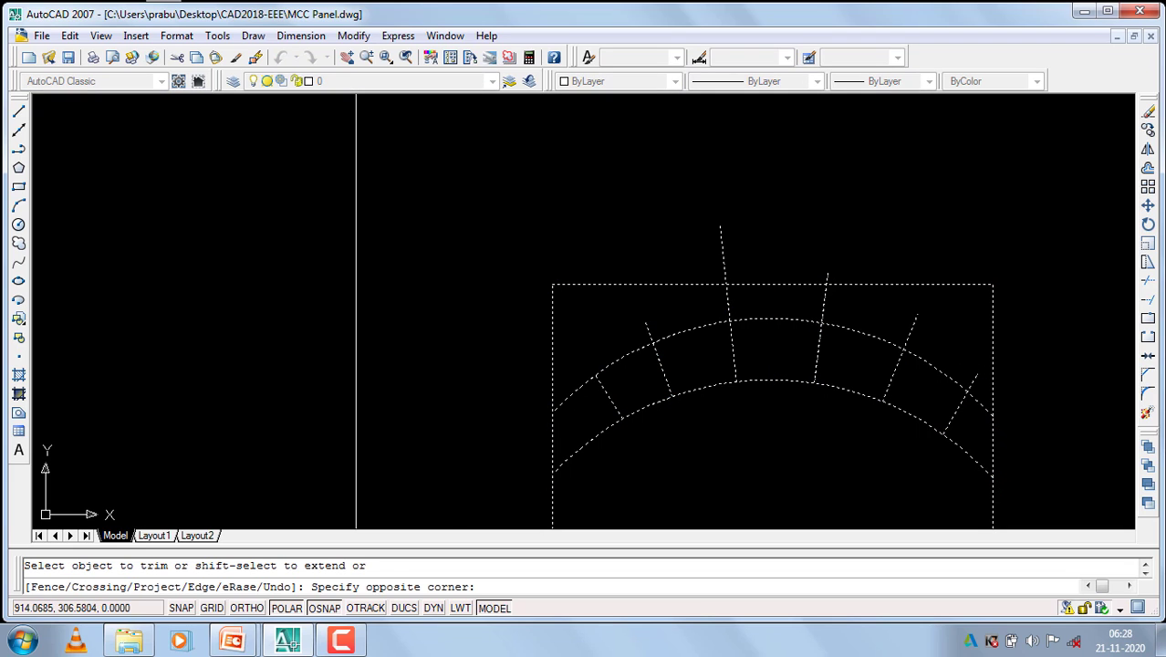
pyautogui.click(971, 384)
pyautogui.click(963, 343)
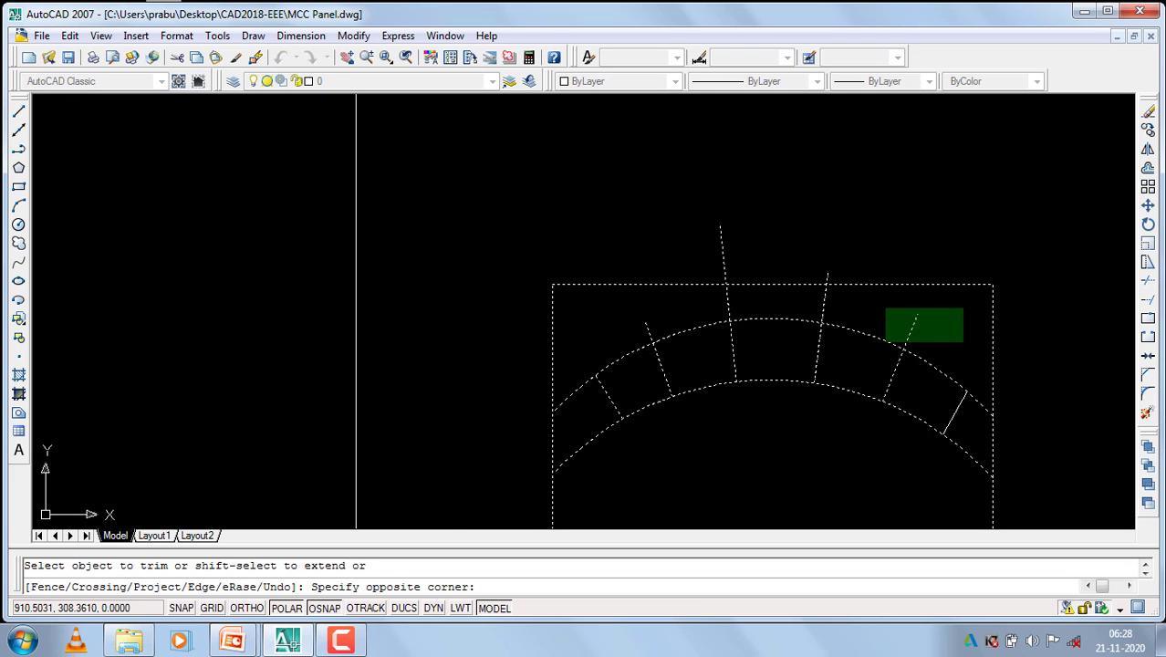
pyautogui.click(902, 297)
pyautogui.click(849, 308)
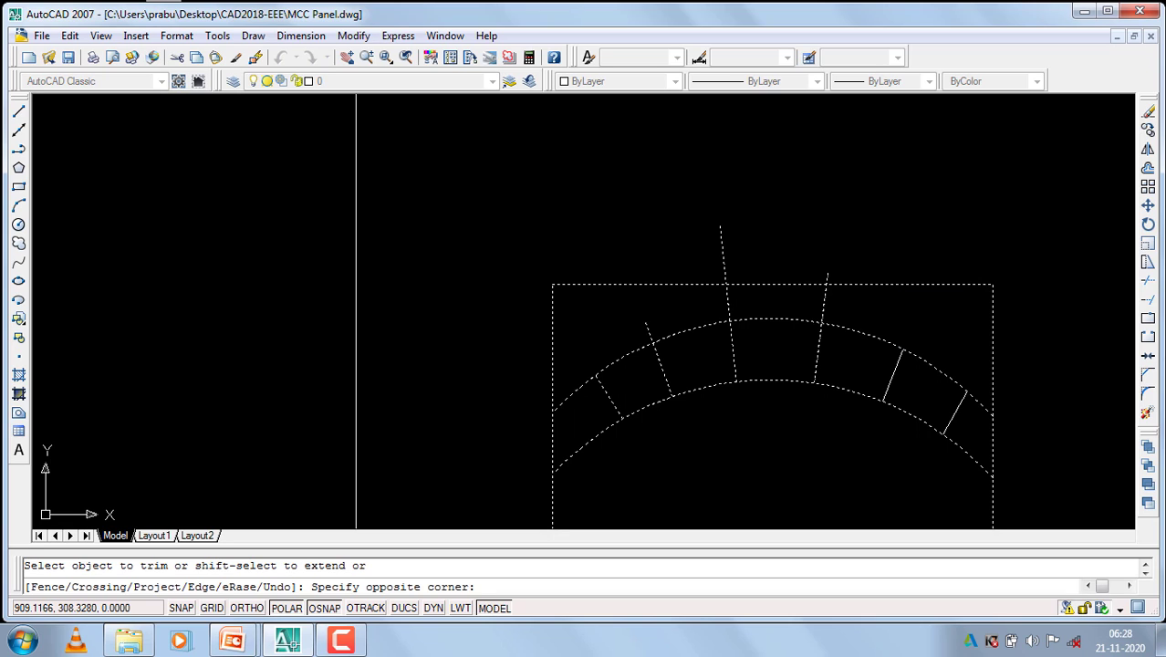
pyautogui.click(778, 306)
# Trim the remaining left-hand dividers back to the outer arc.
pyautogui.click(832, 303)
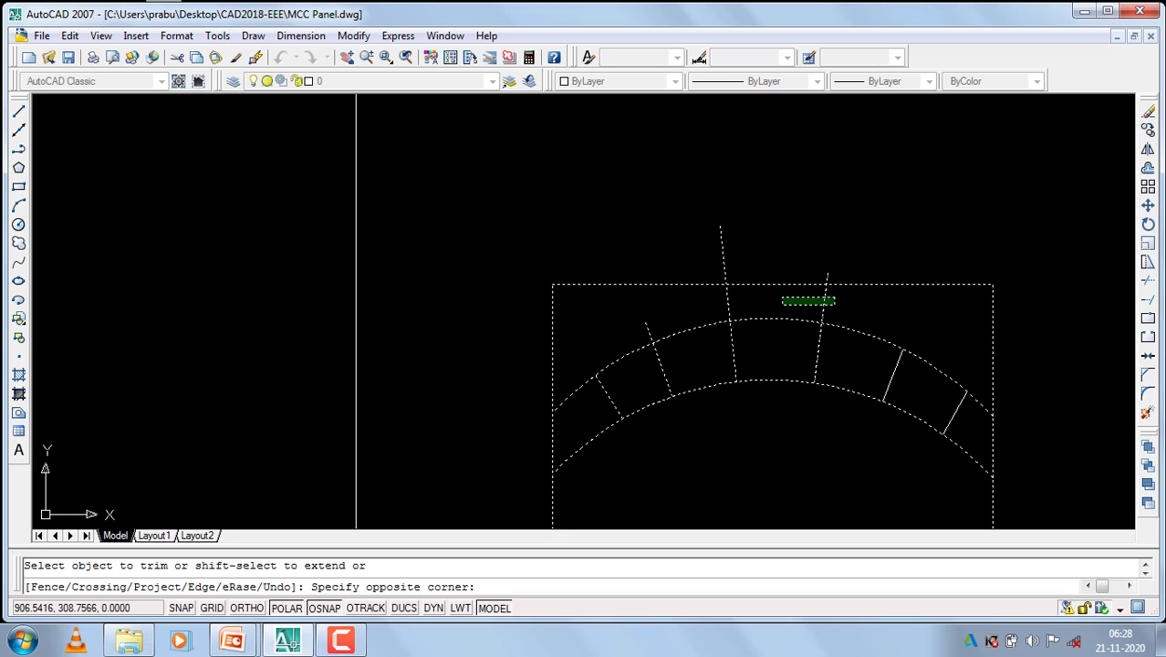
pyautogui.click(777, 301)
pyautogui.click(748, 305)
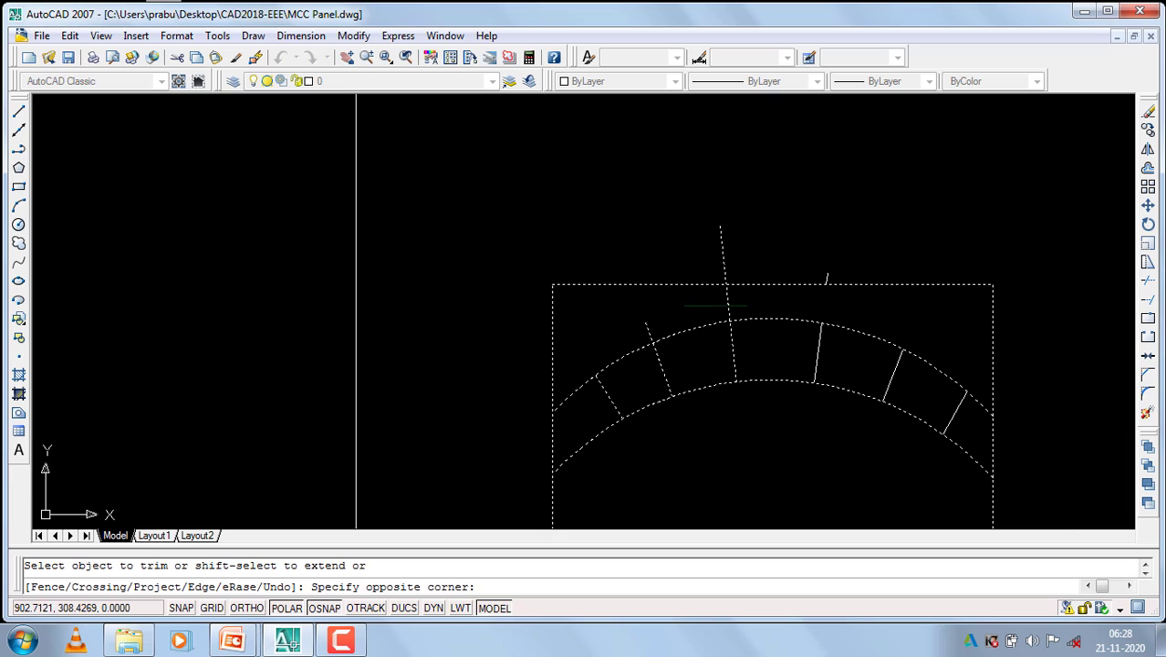
pyautogui.click(660, 306)
pyautogui.click(652, 321)
pyautogui.click(630, 339)
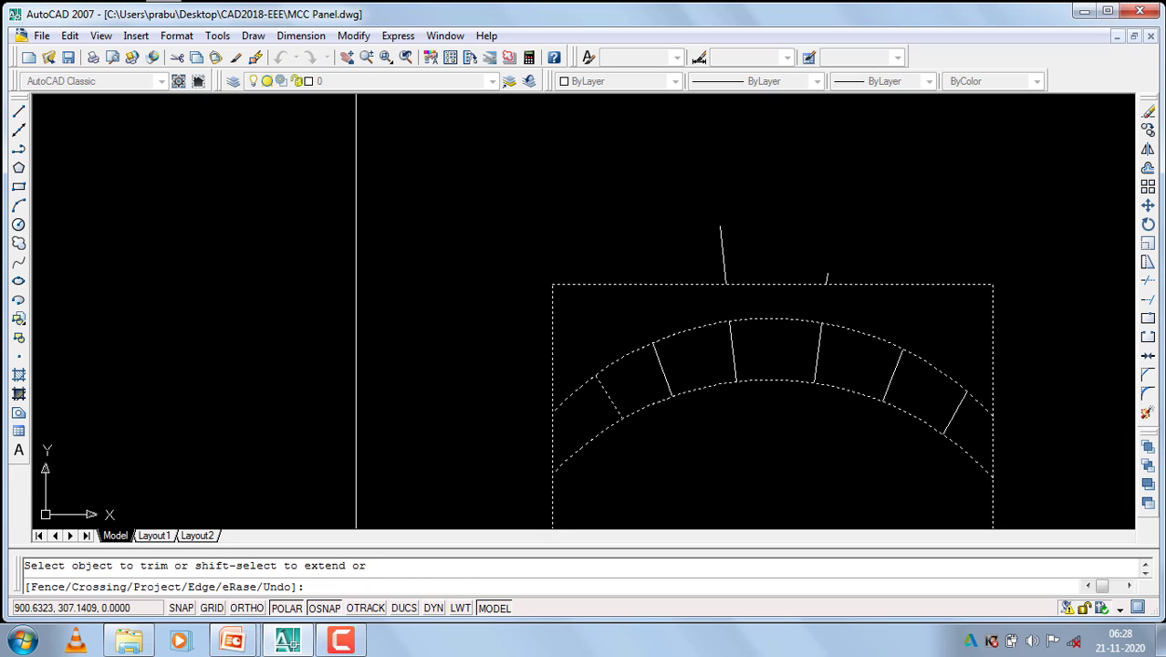
pyautogui.press('Return')
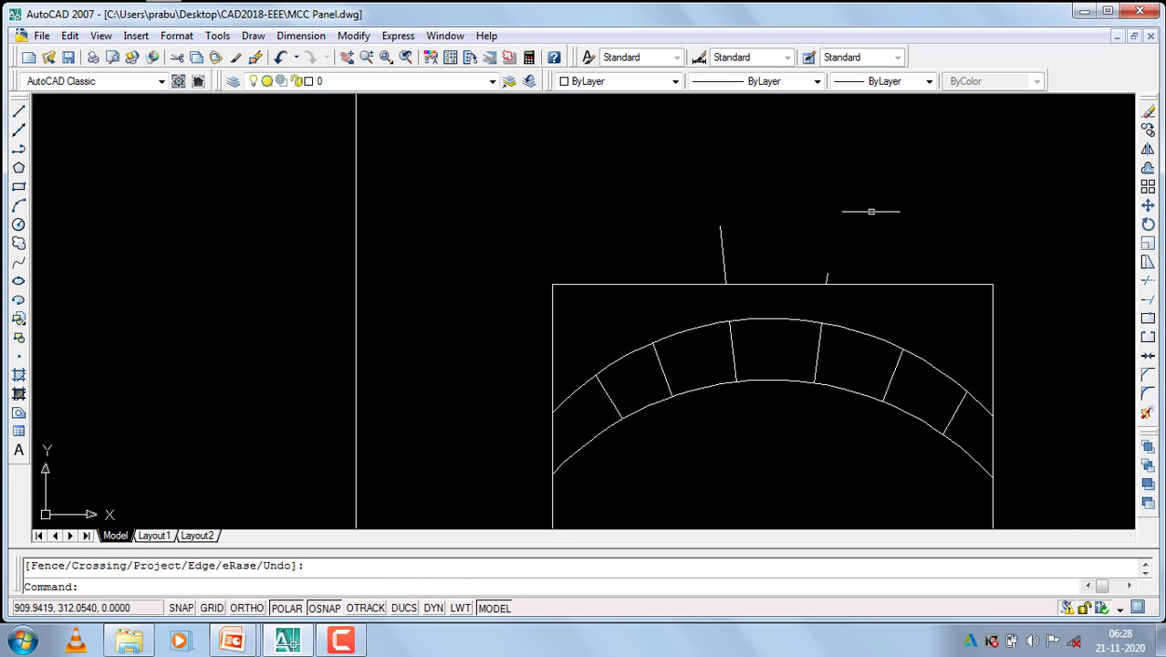
# Erase the two leftover short lines above the rectangle.
pyautogui.click(867, 191)
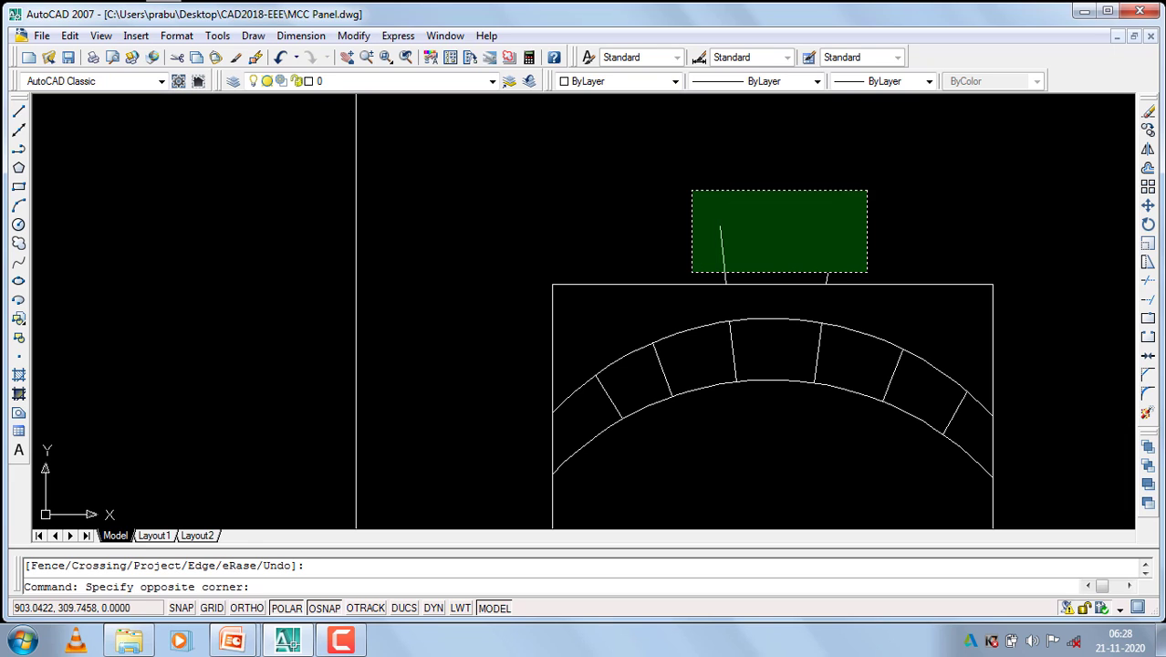
pyautogui.click(687, 275)
pyautogui.write('e')
pyautogui.press('Return')
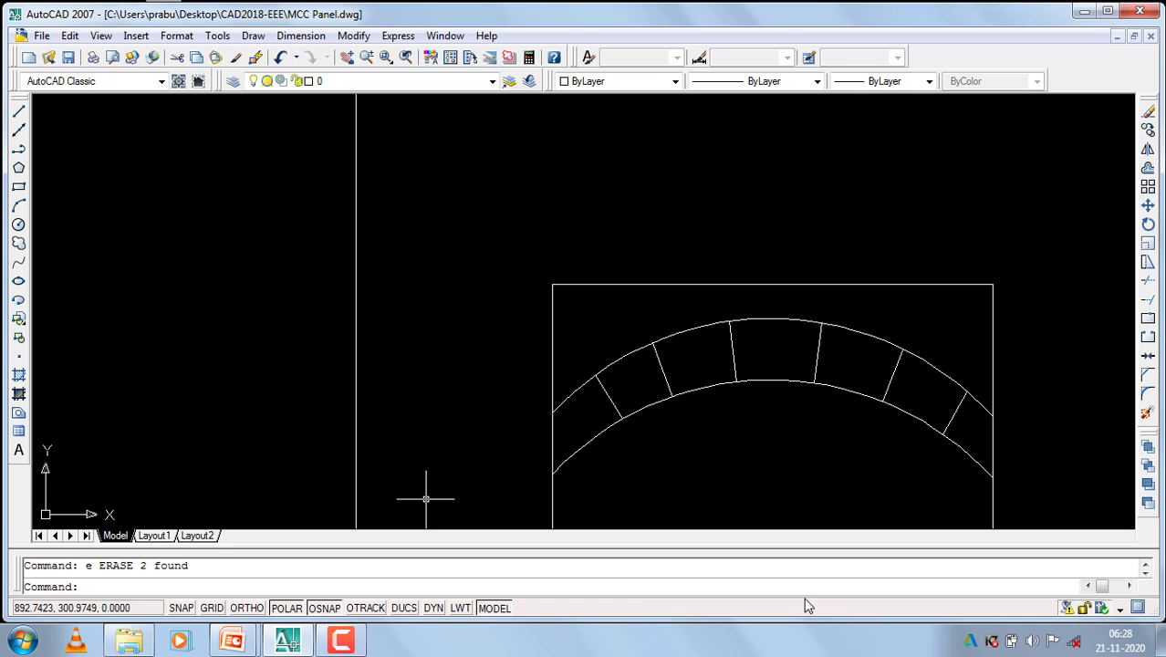
# Trim both arcs' ends back to the first and last dividers.
pyautogui.click(965, 342)
pyautogui.click(593, 443)
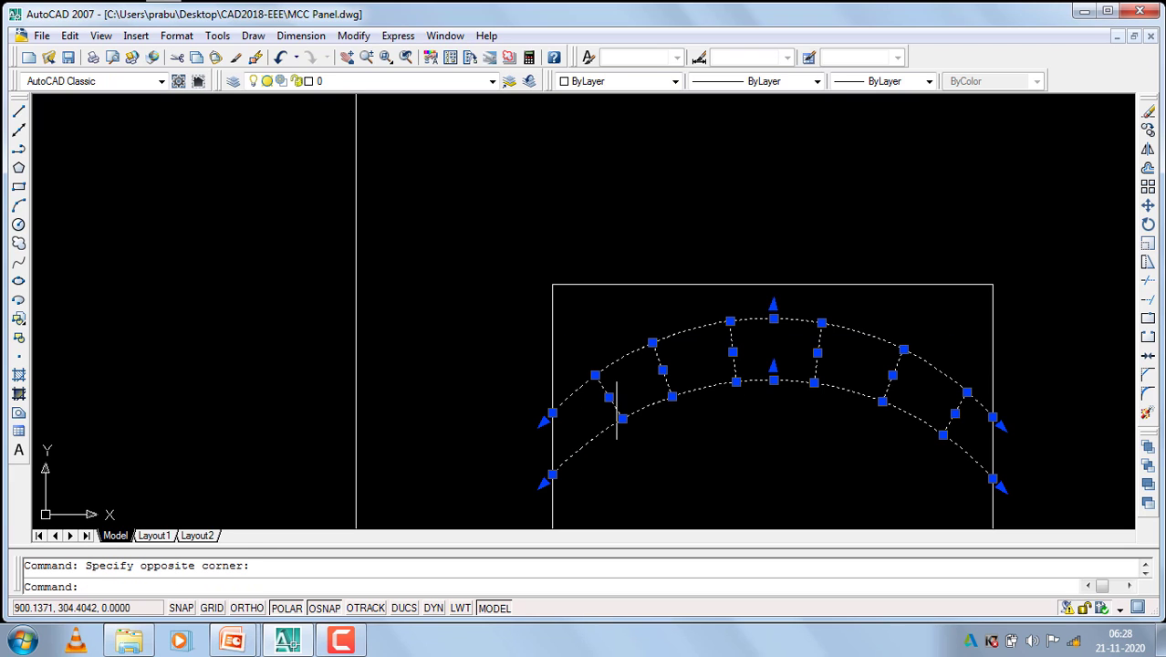
pyautogui.write('tr')
pyautogui.press('Return')
pyautogui.click(607, 461)
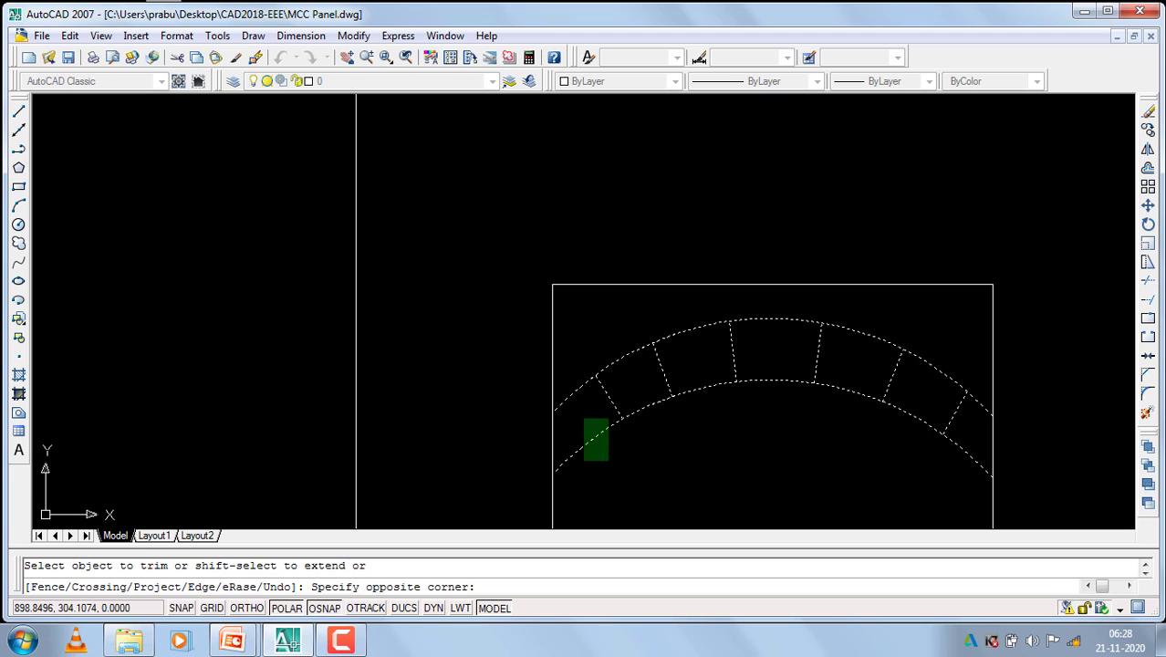
pyautogui.click(584, 419)
pyautogui.click(585, 415)
pyautogui.click(571, 378)
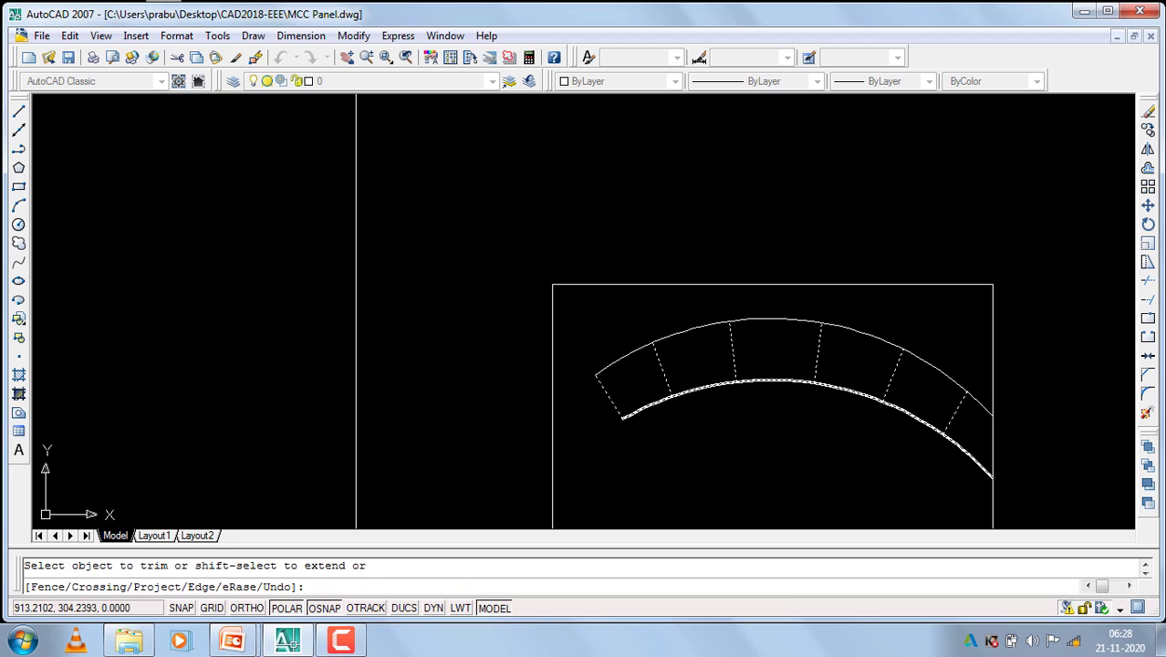
pyautogui.click(972, 403)
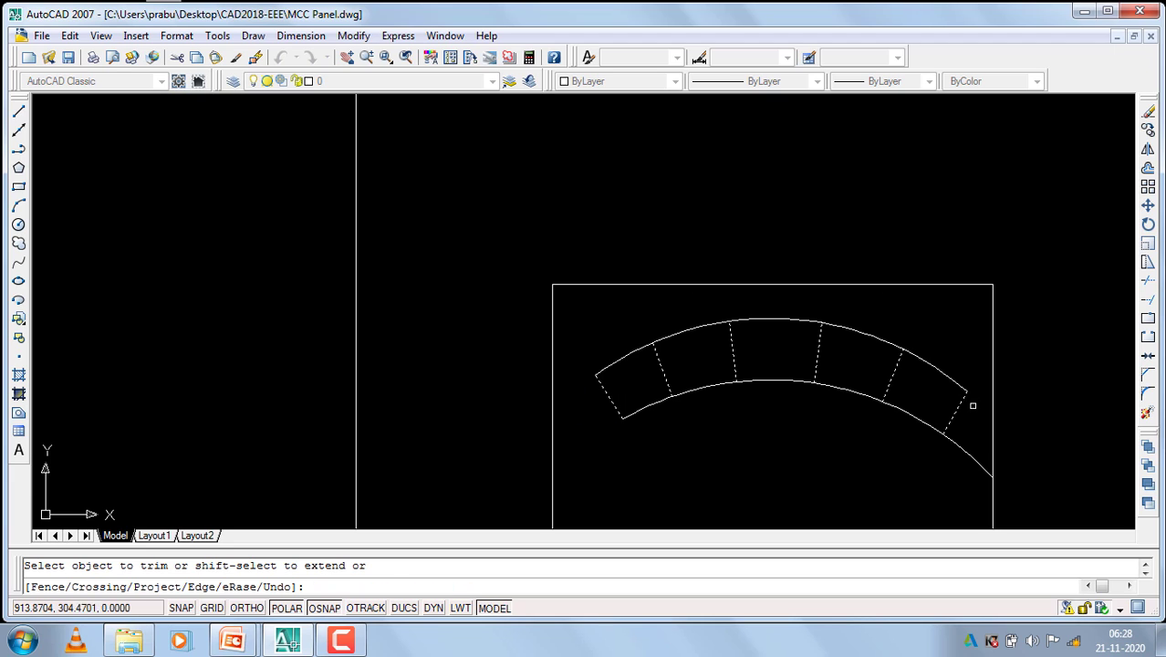
pyautogui.click(968, 452)
pyautogui.press('Return')
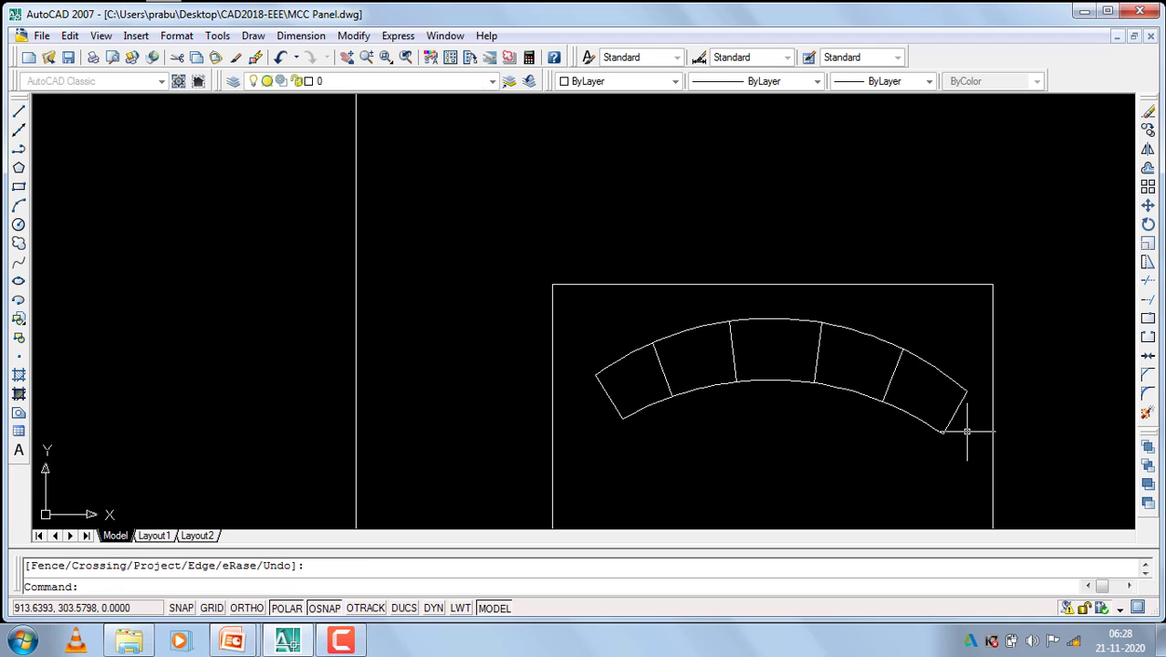
# Erase the outer arc.
pyautogui.click(880, 333)
pyautogui.write('e')
pyautogui.press('Return')
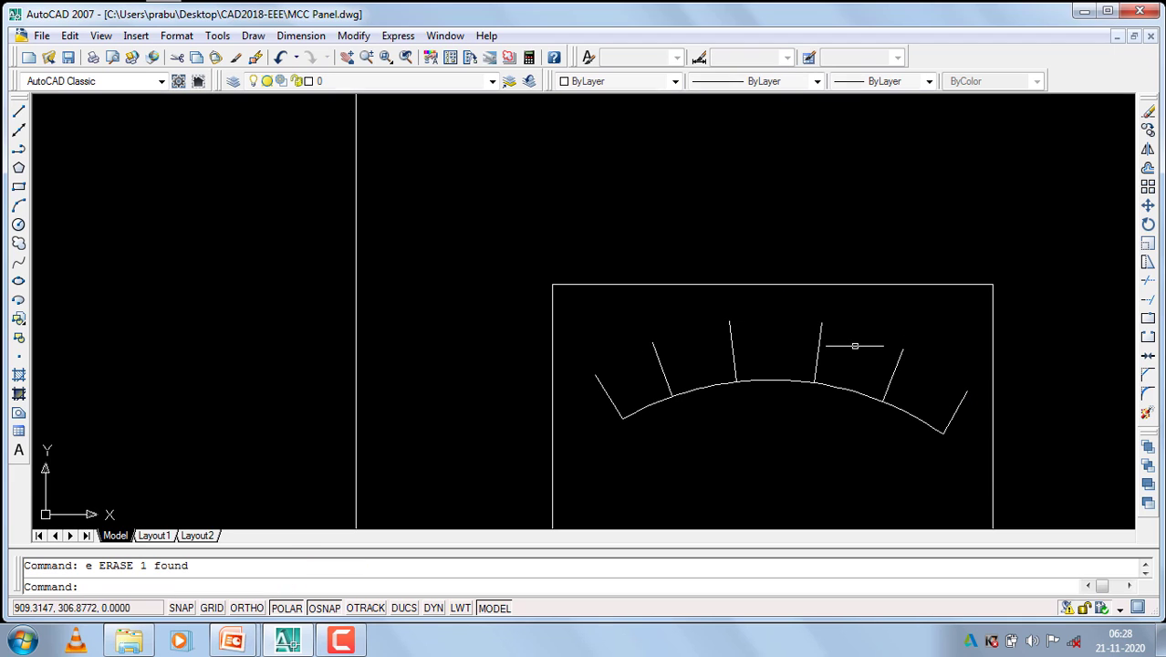
# Draw a new tick line starting 0.5 along the scale arc.
pyautogui.click(19, 112)
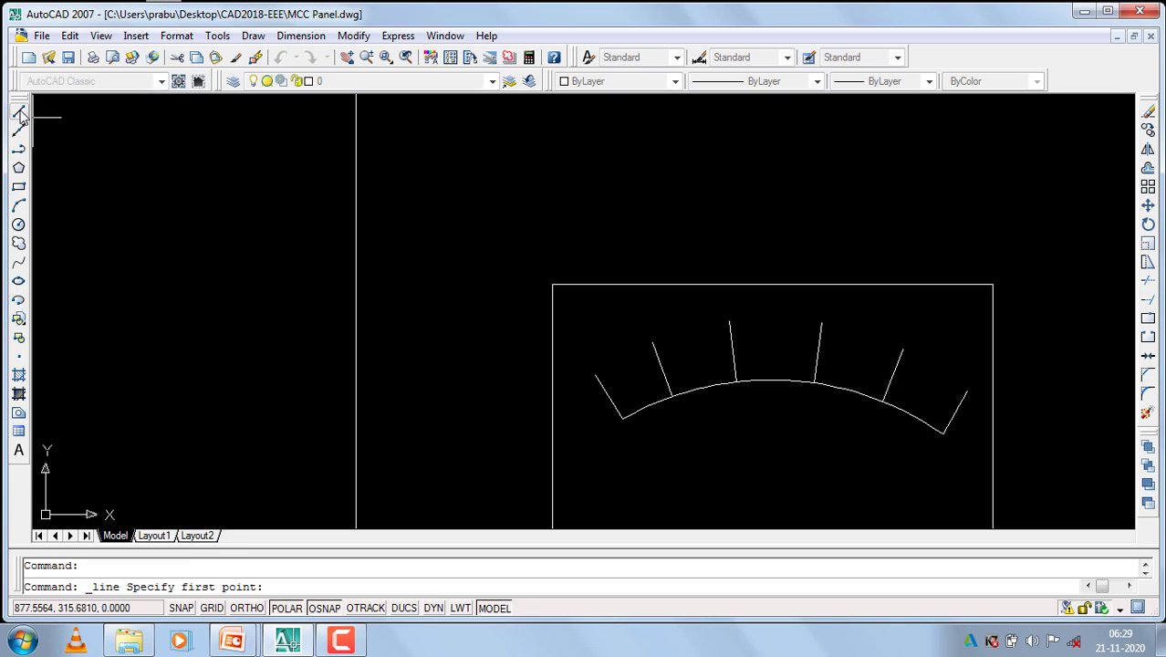
pyautogui.scroll(8, 626, 427)
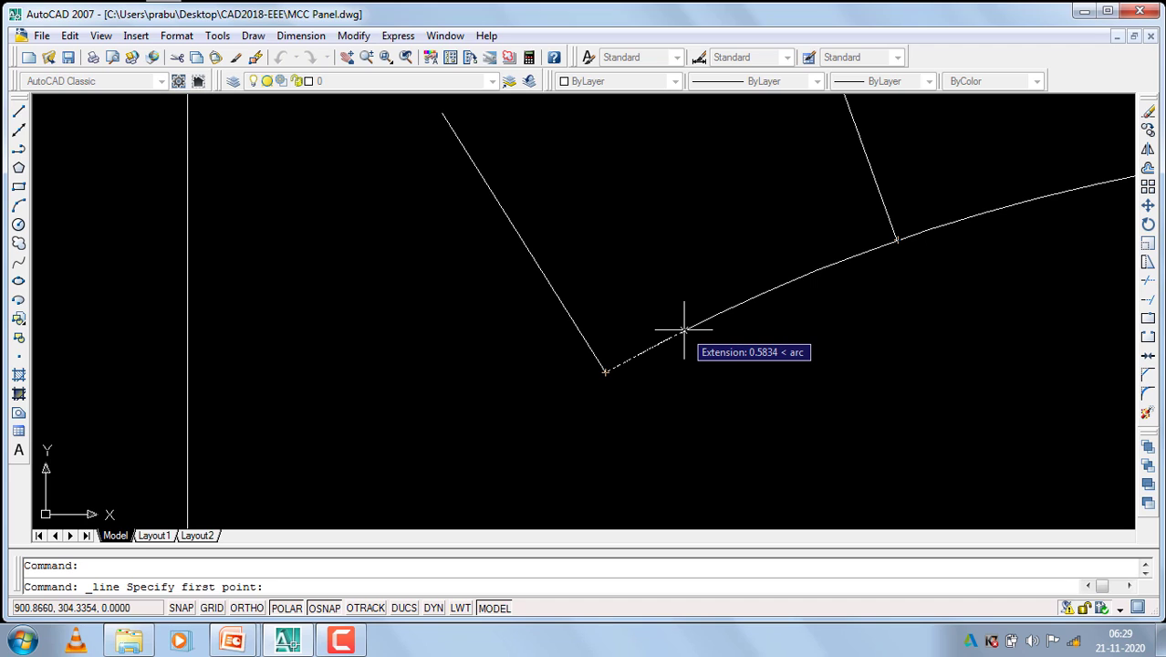
pyautogui.write('.5')
pyautogui.press('Return')
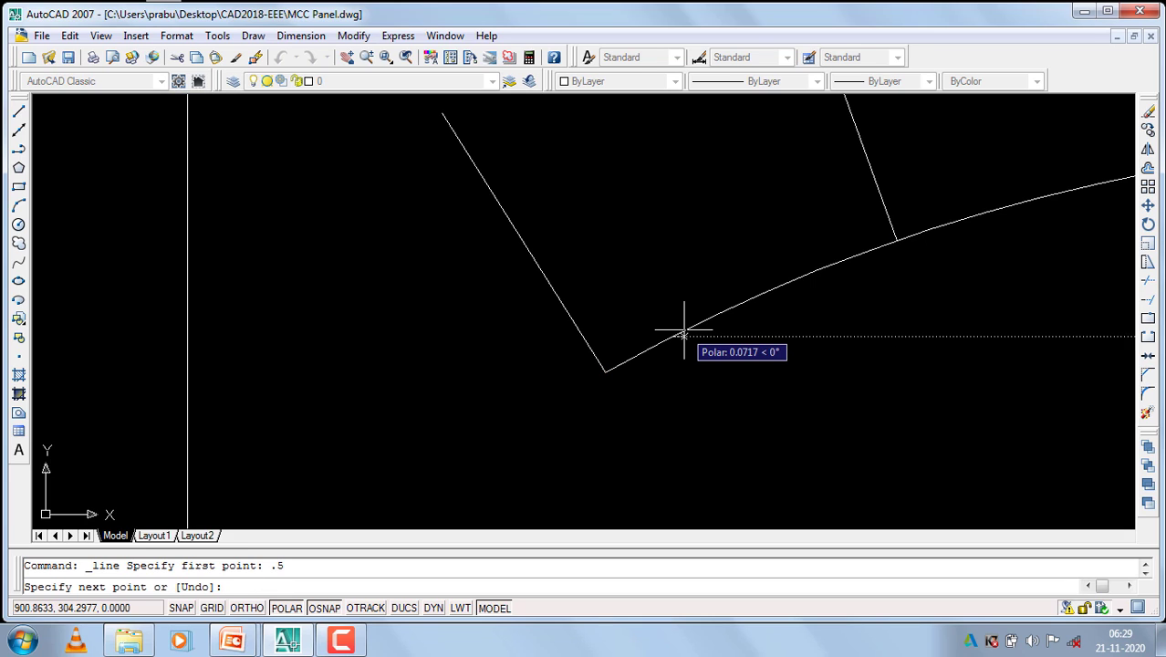
pyautogui.click(682, 331)
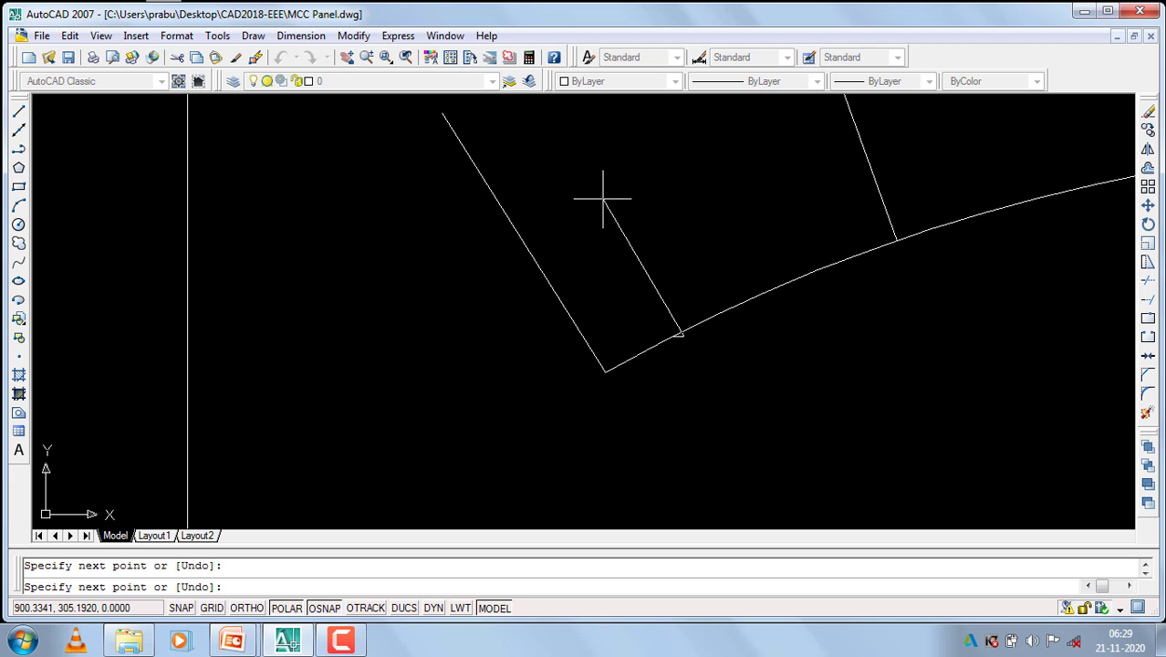
pyautogui.click(602, 198)
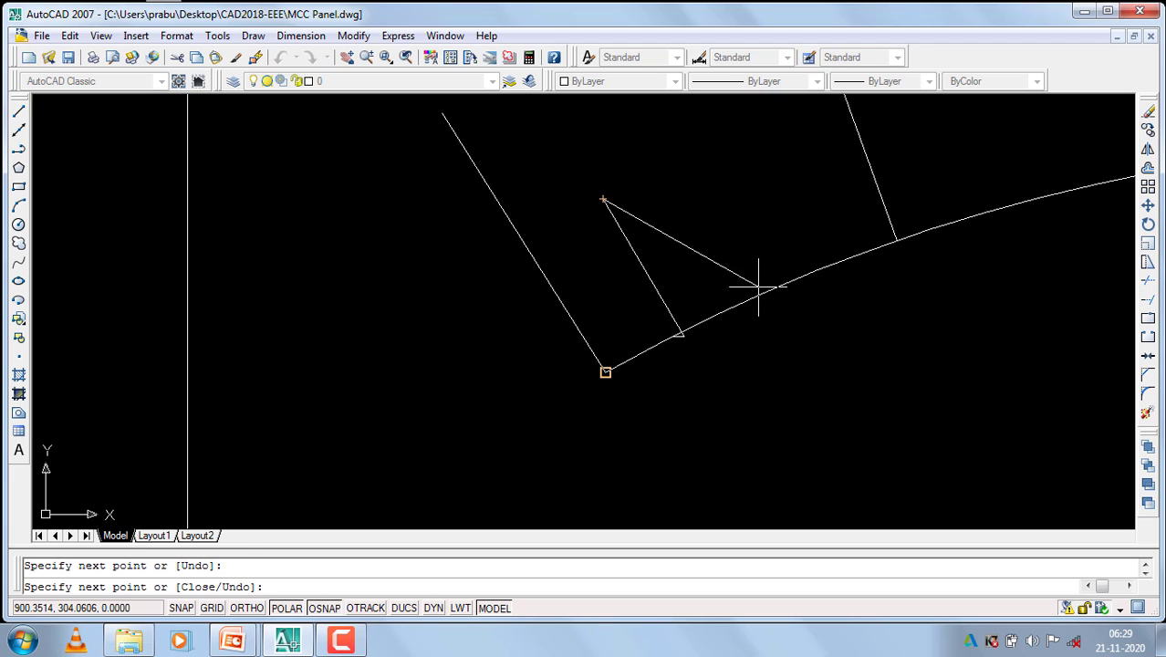
pyautogui.press('Return')
pyautogui.scroll(1, 675, 311)
# Trim the stray segment at the tick junction and erase the leftover short segment.
pyautogui.click(662, 257)
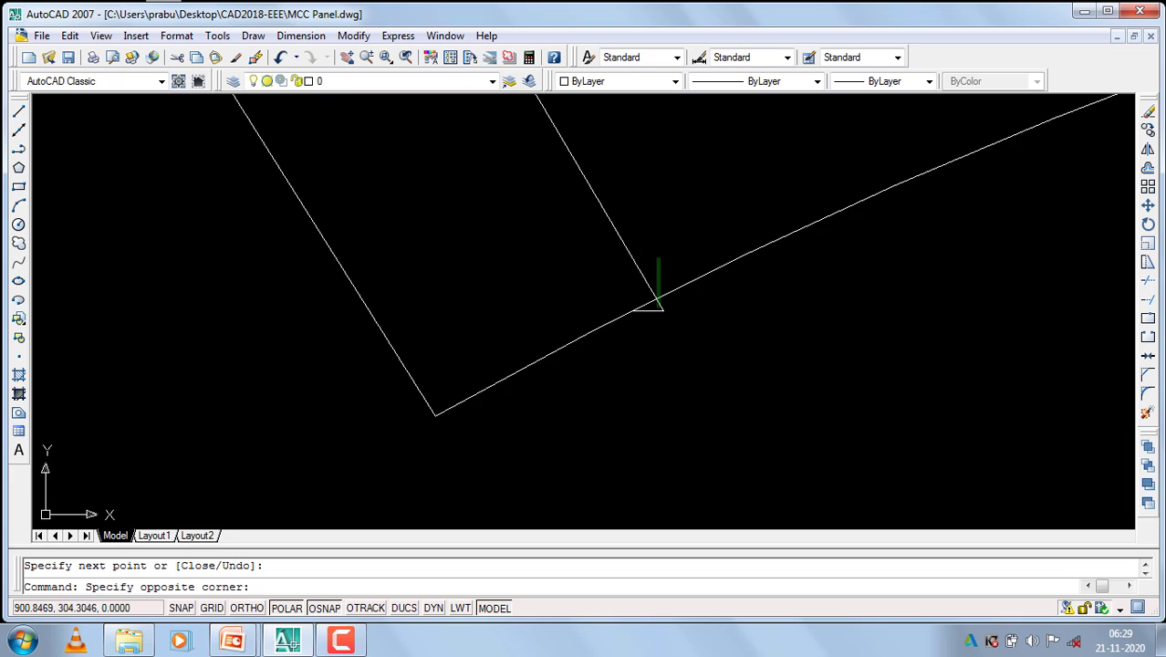
pyautogui.click(628, 357)
pyautogui.write('r')
pyautogui.press('Return')
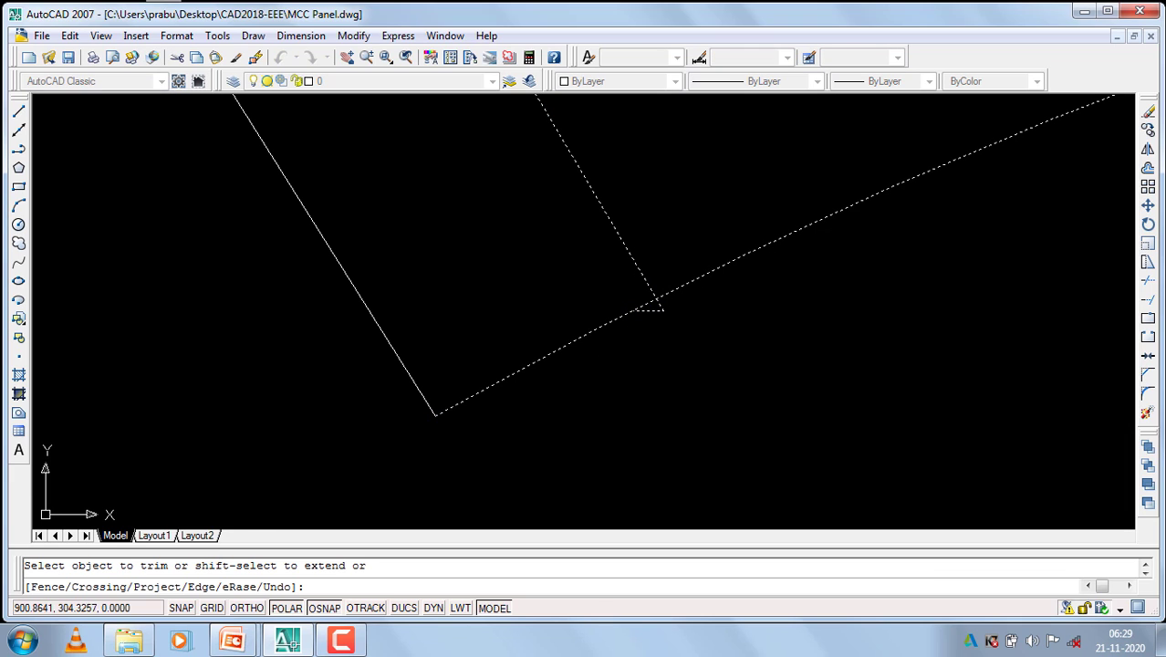
pyautogui.click(670, 310)
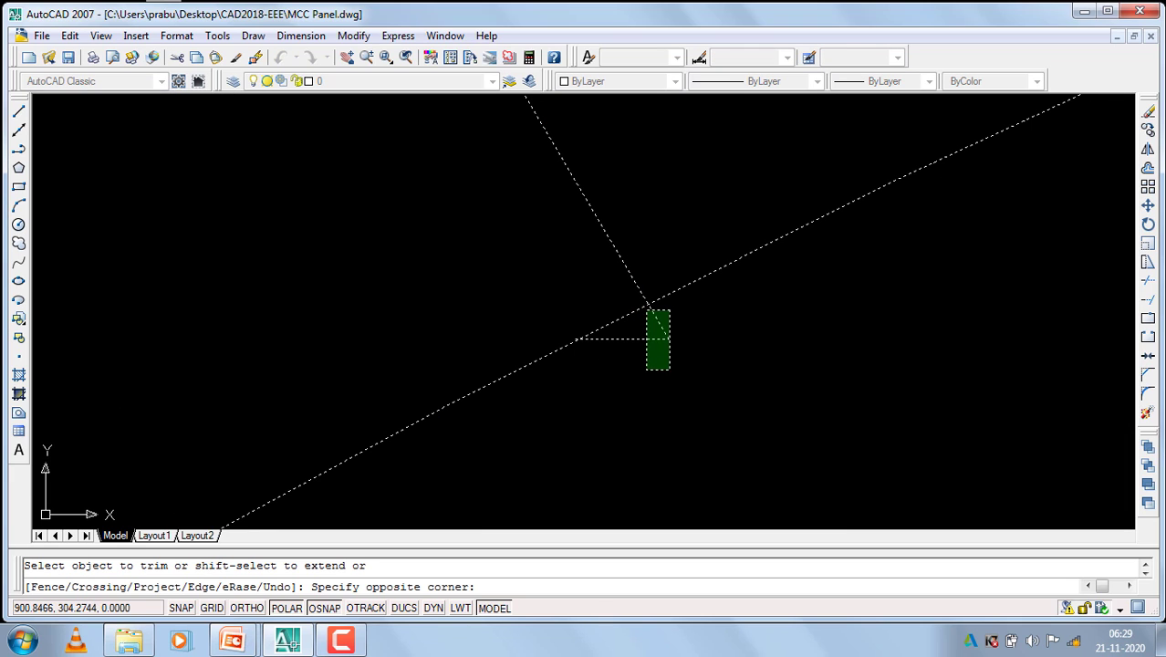
pyautogui.click(646, 369)
pyautogui.press('Return')
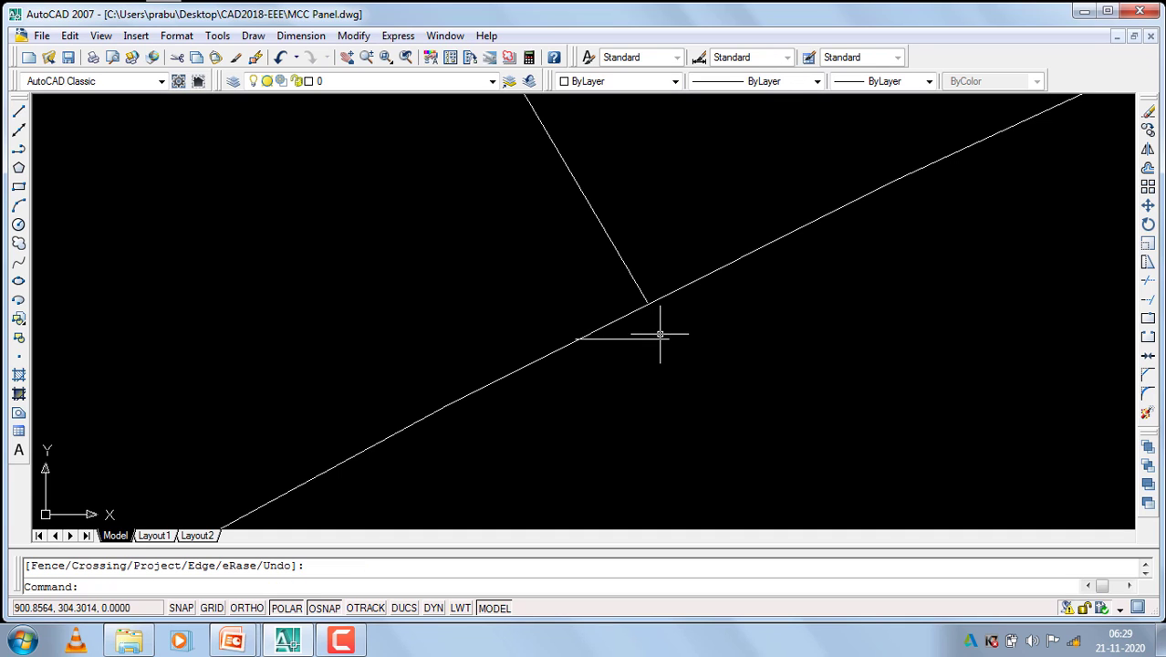
pyautogui.press('Return')
pyautogui.click(659, 338)
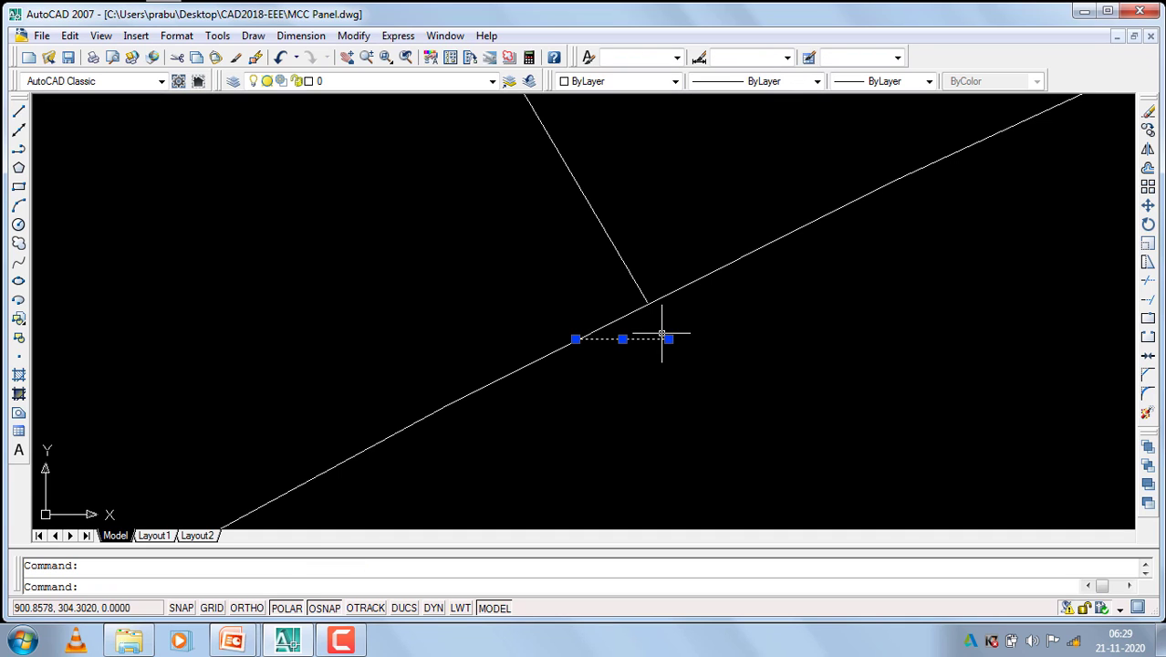
pyautogui.write('e')
pyautogui.press('Return')
pyautogui.scroll(-2, 442, 436)
pyautogui.scroll(-1, 565, 351)
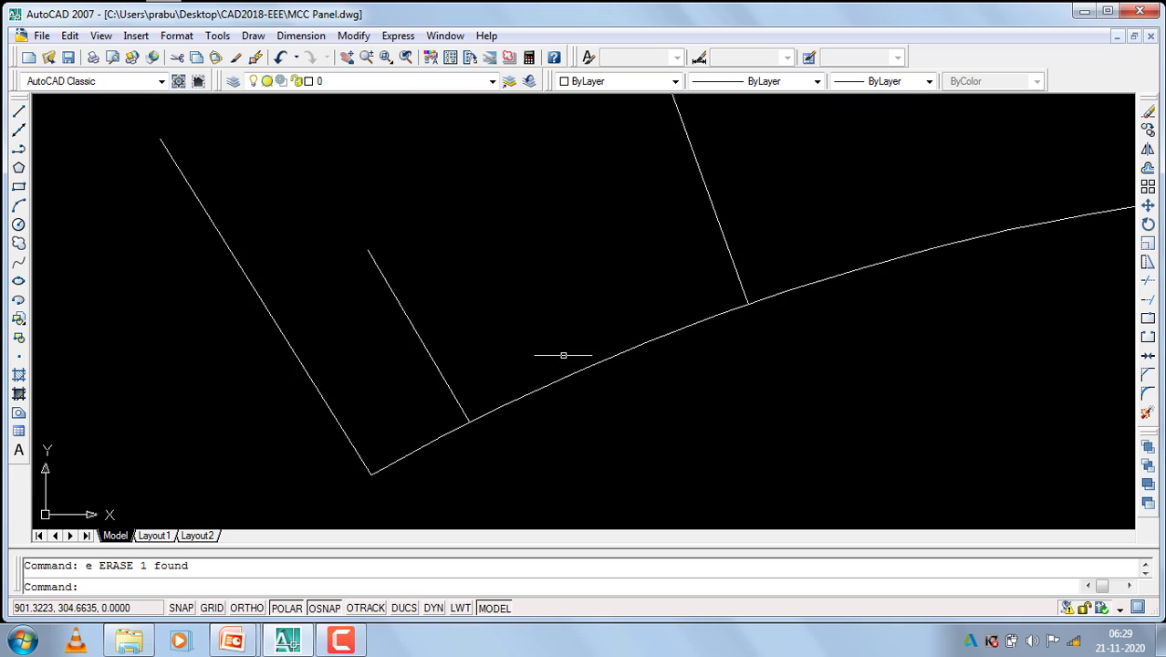
pyautogui.scroll(-2, 552, 357)
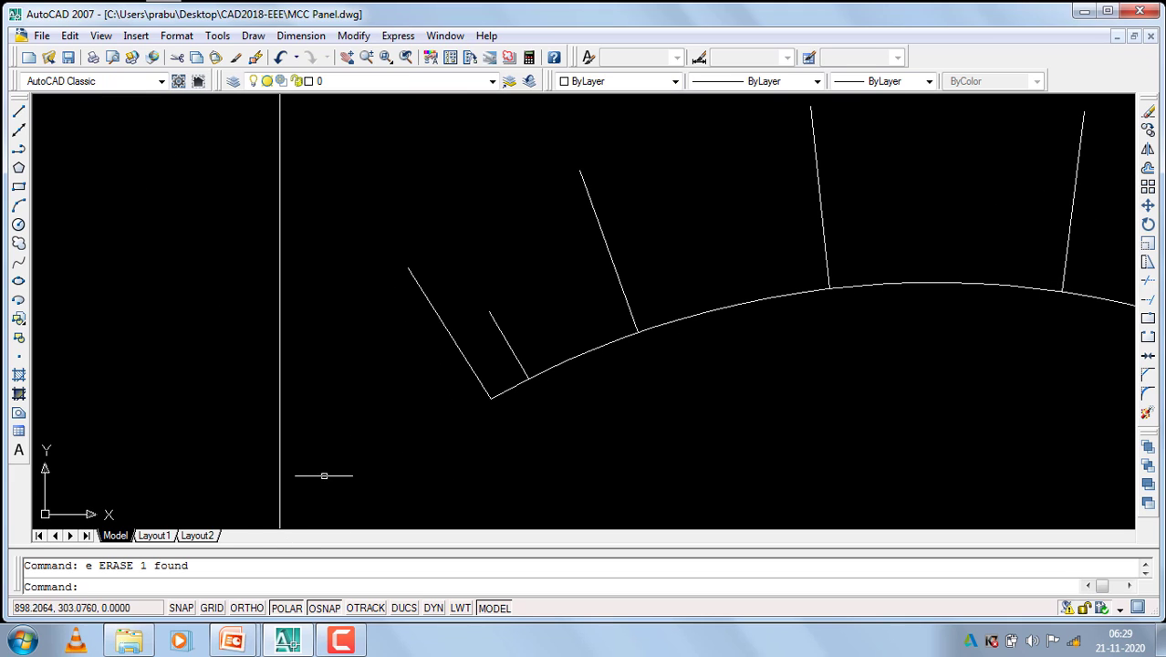
# Draw a trial tick starting 1 along the arc, then abandon another at 1.5.
pyautogui.click(18, 111)
pyautogui.scroll(1, 577, 395)
pyautogui.scroll(1, 547, 380)
pyautogui.write('1')
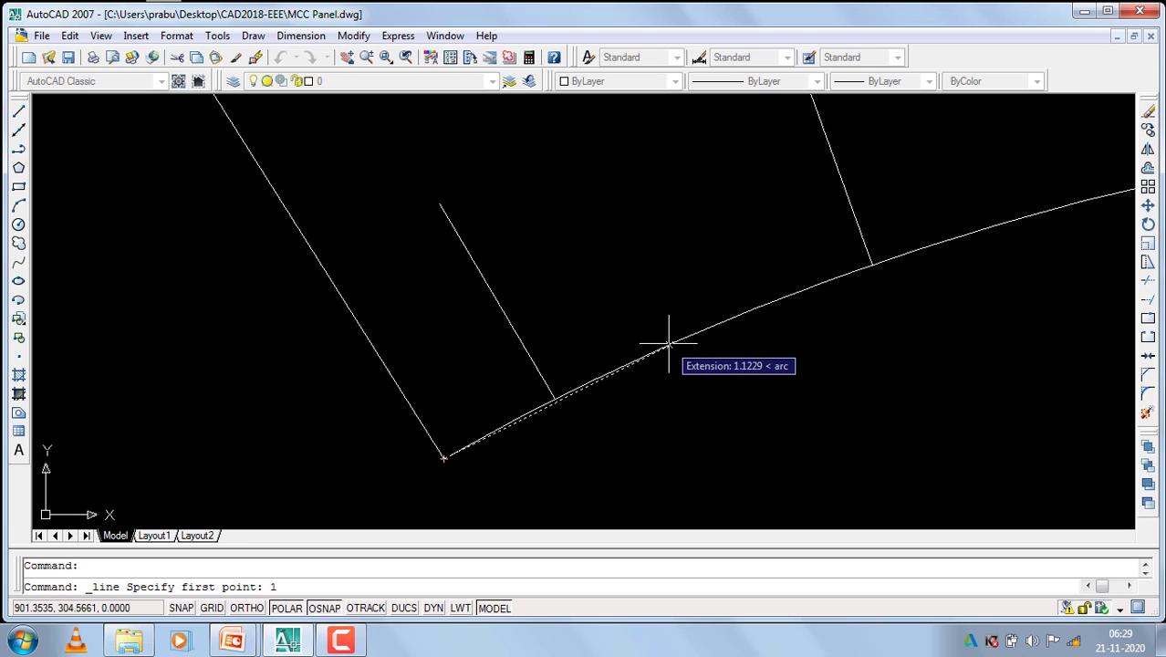
pyautogui.press('Return')
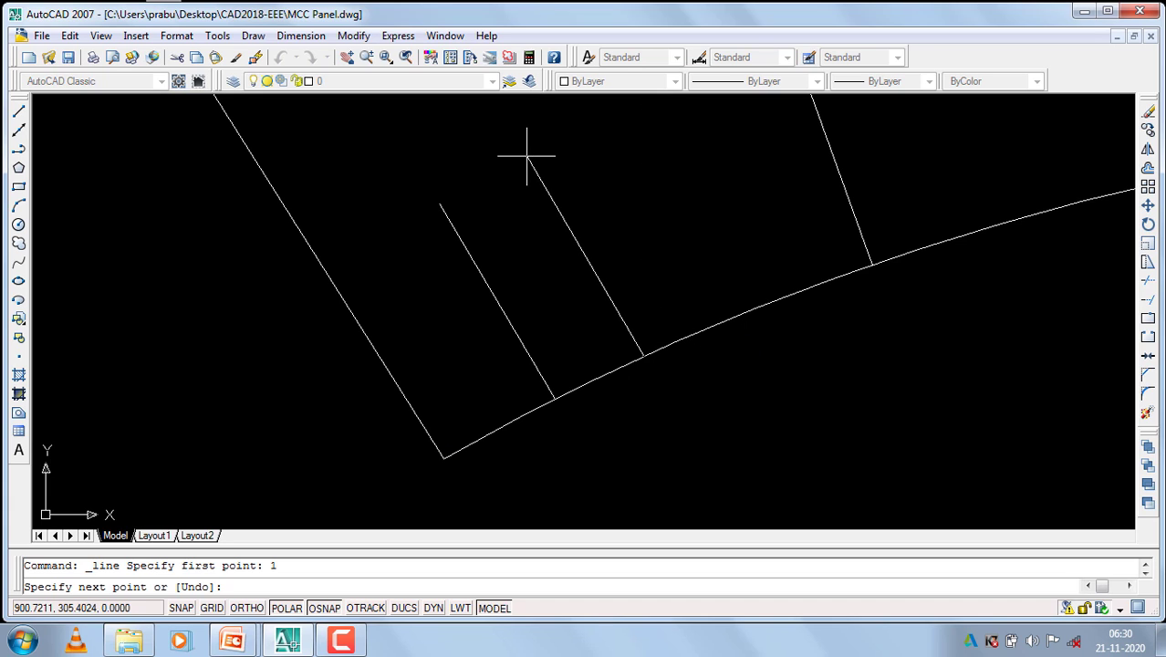
pyautogui.click(538, 153)
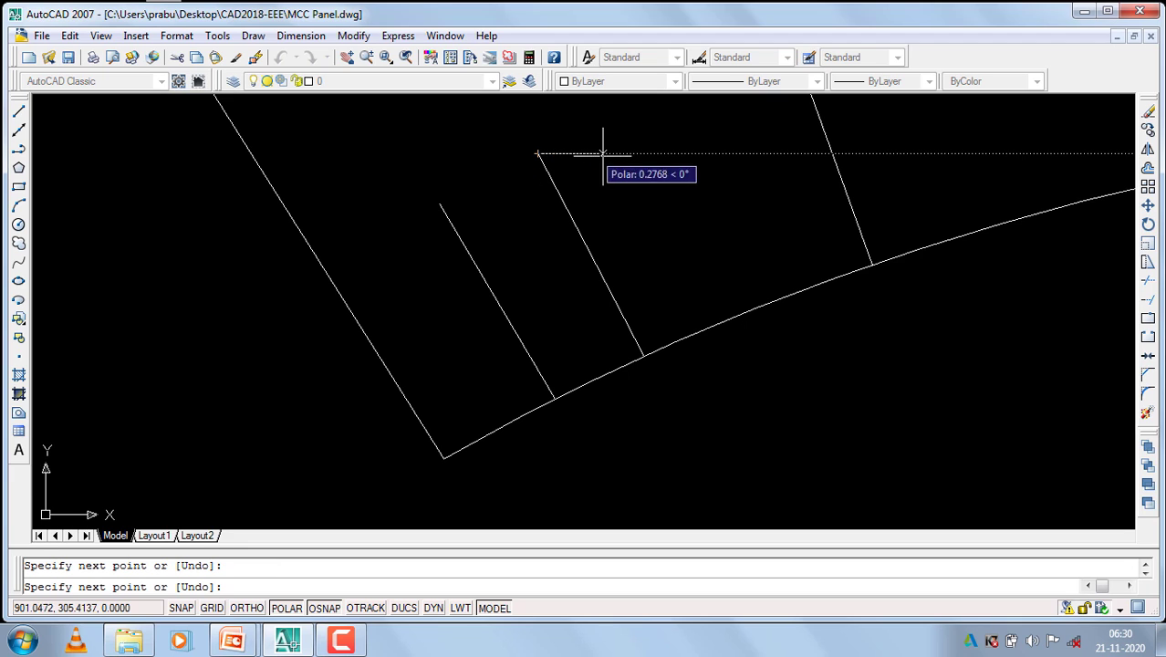
pyautogui.press('Return')
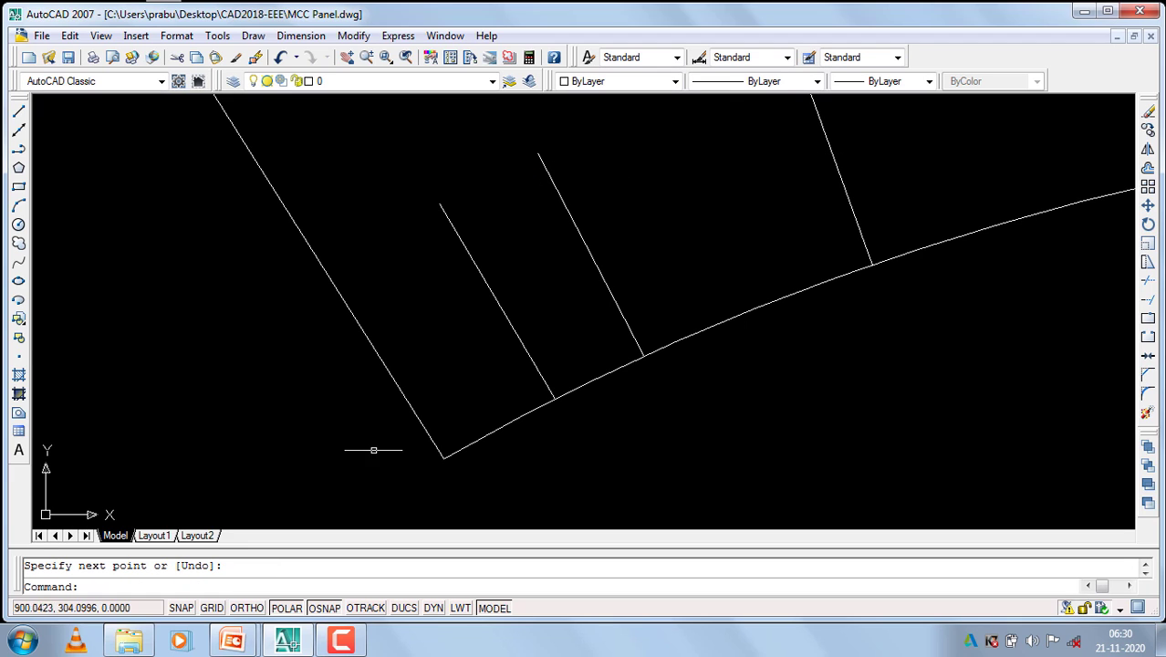
pyautogui.press('Return')
pyautogui.write('1.5')
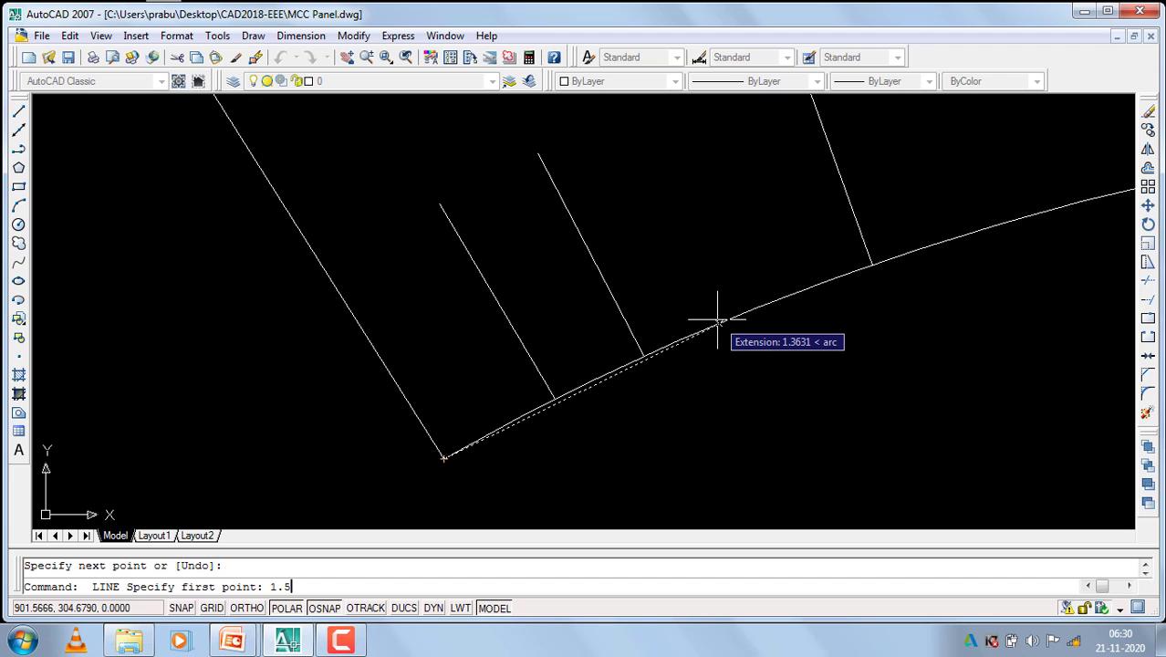
pyautogui.press('Return')
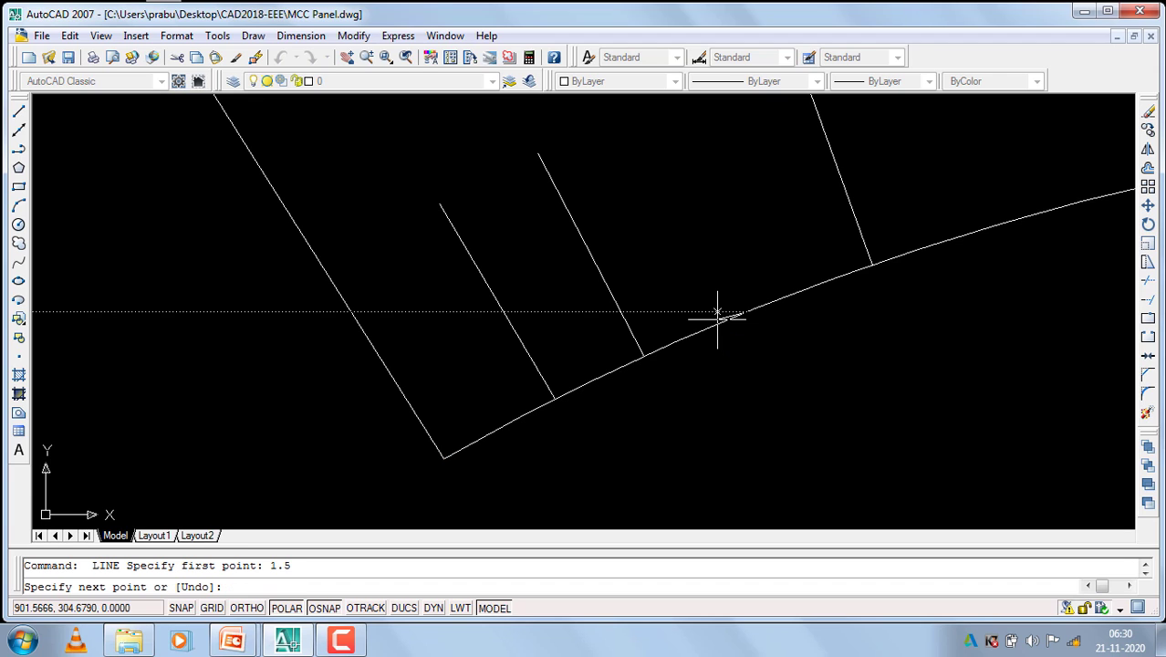
pyautogui.scroll(-1, 672, 216)
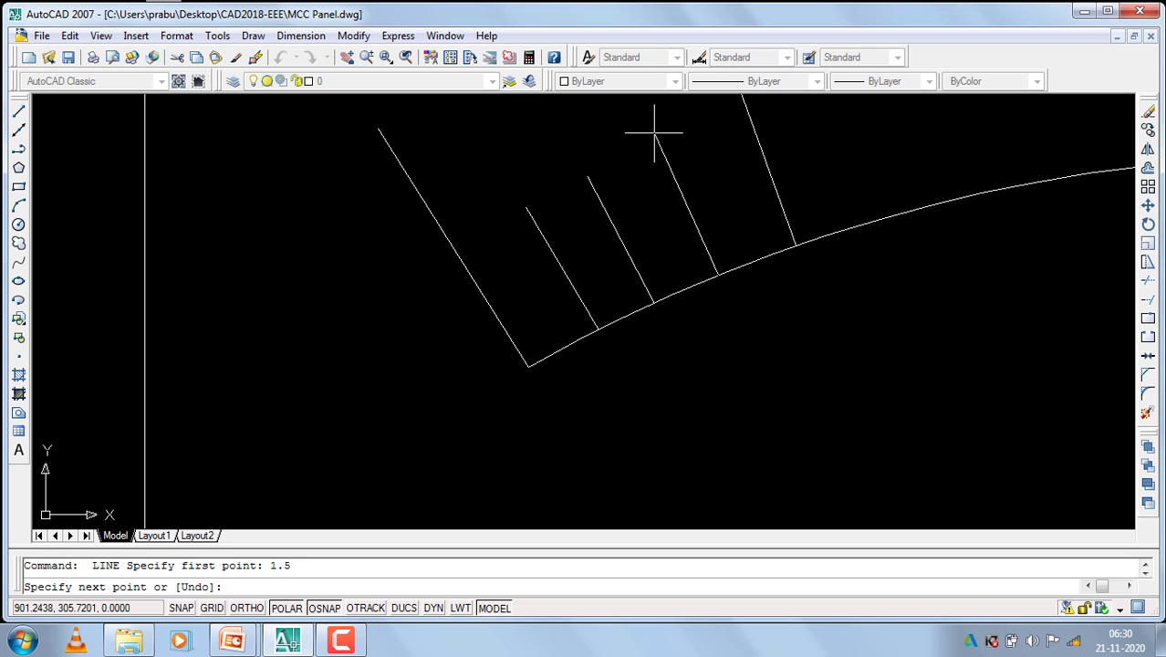
pyautogui.press('Escape')
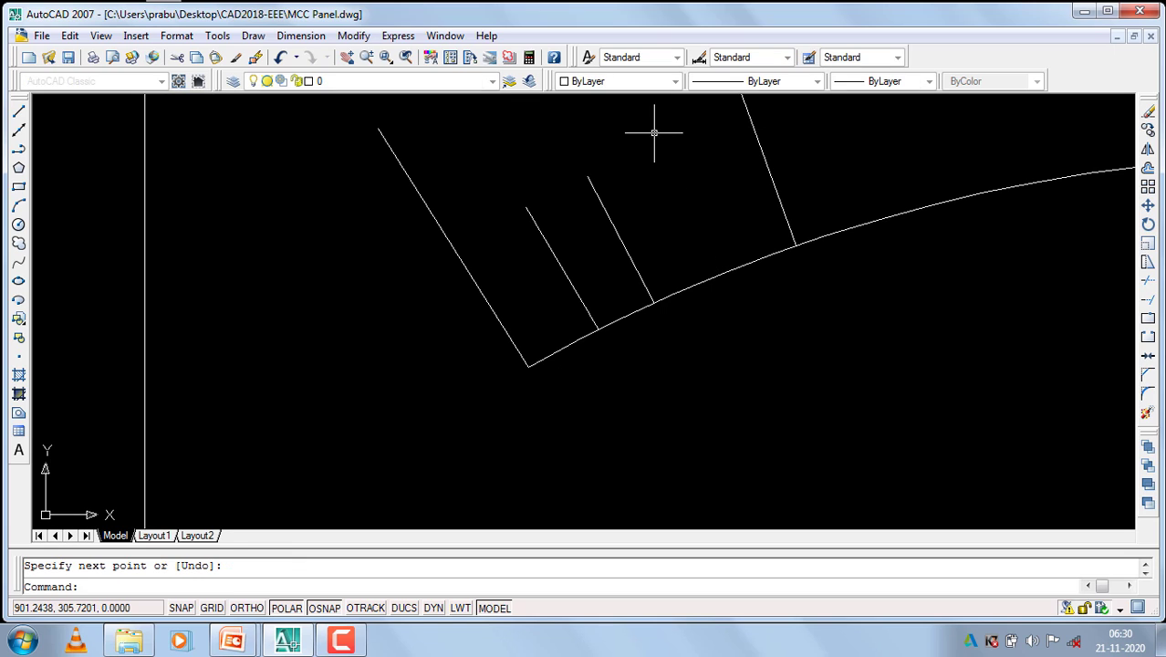
# Erase the two trial tick lines.
pyautogui.click(662, 171)
pyautogui.click(589, 245)
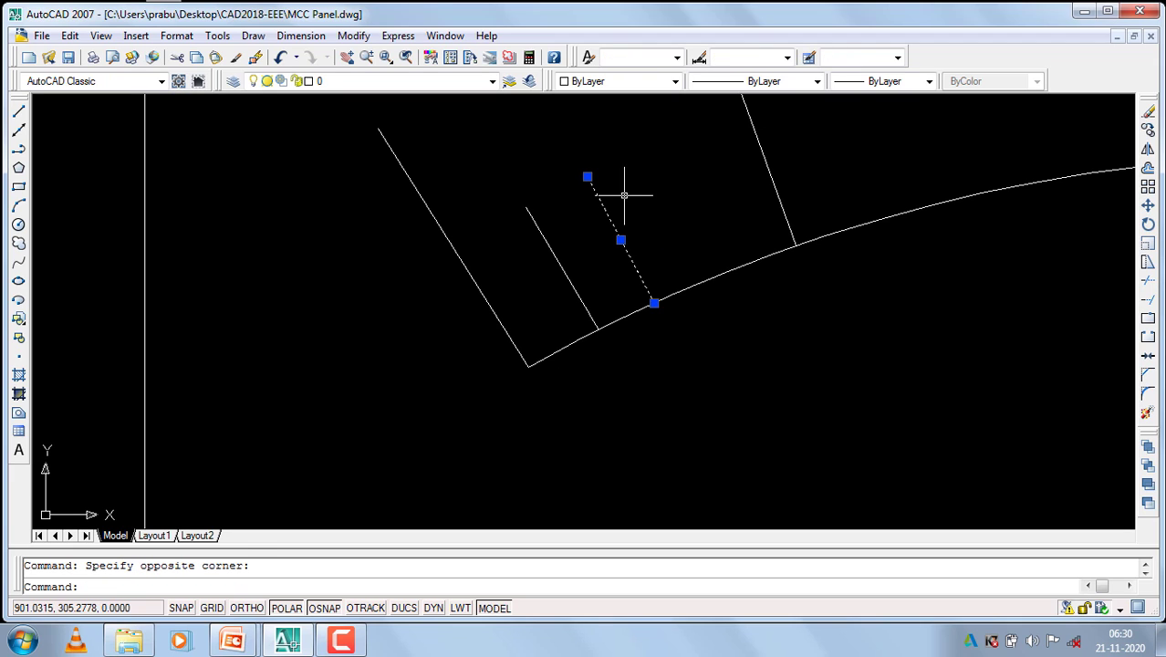
pyautogui.press('Delete')
pyautogui.click(617, 199)
pyautogui.click(515, 273)
pyautogui.write('e')
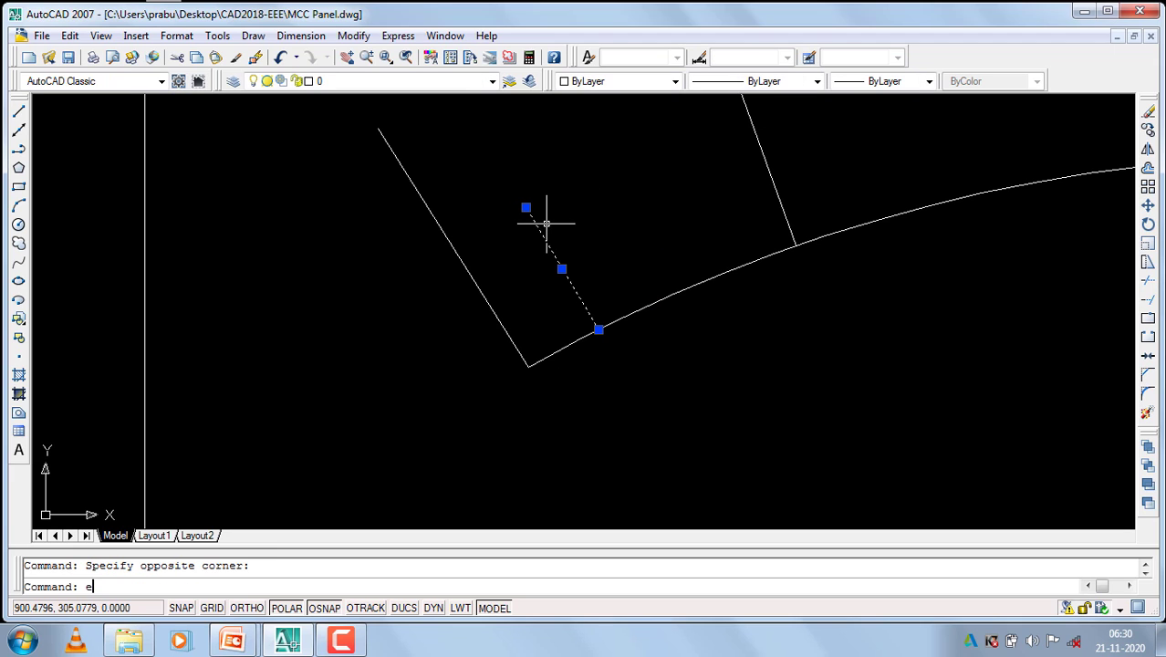
pyautogui.press('Return')
# Draw a short minor tick starting 0.4 along the arc.
pyautogui.click(18, 112)
pyautogui.write('.')
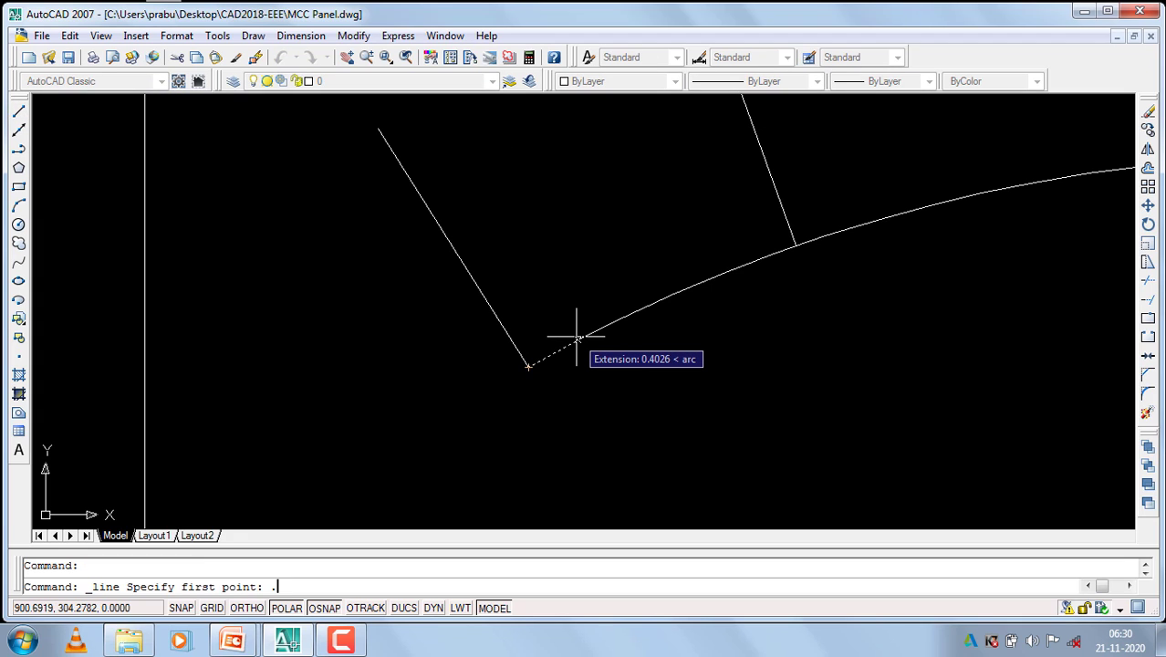
pyautogui.write('4')
pyautogui.press('Return')
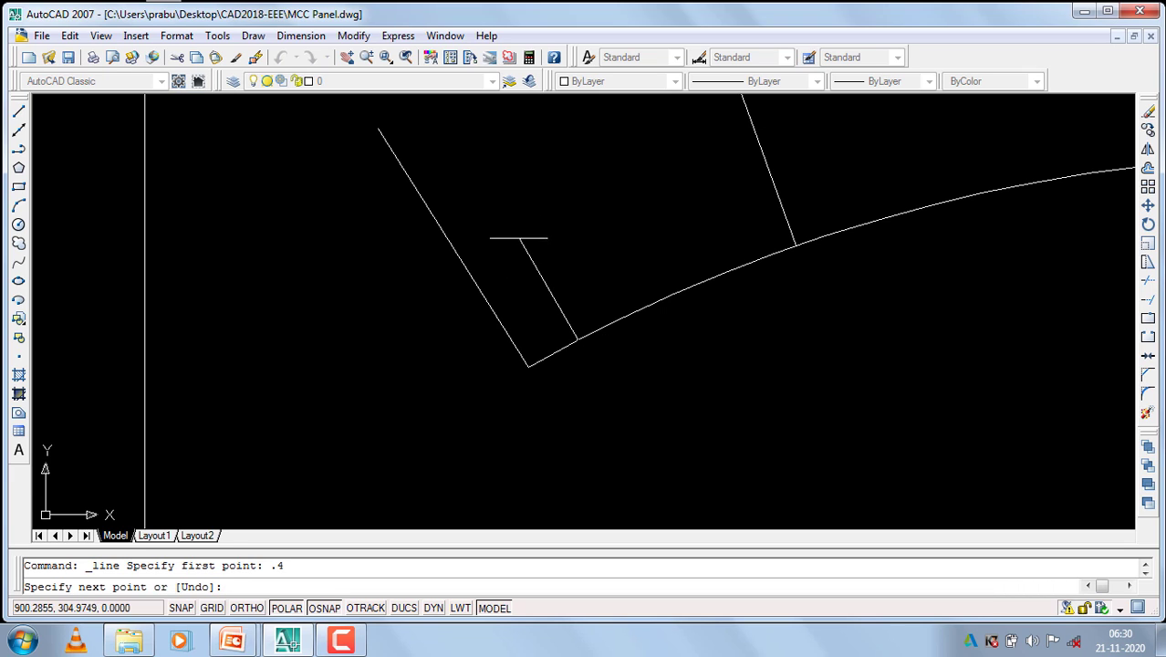
pyautogui.click(504, 219)
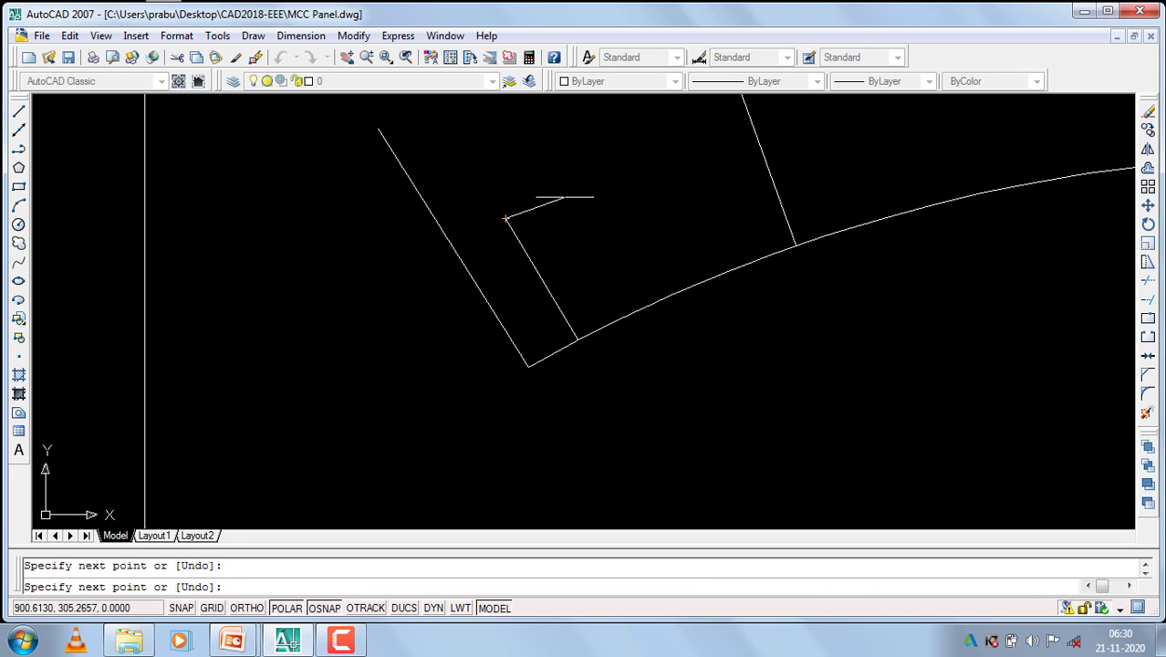
pyautogui.press('Return')
pyautogui.scroll(-5, 624, 310)
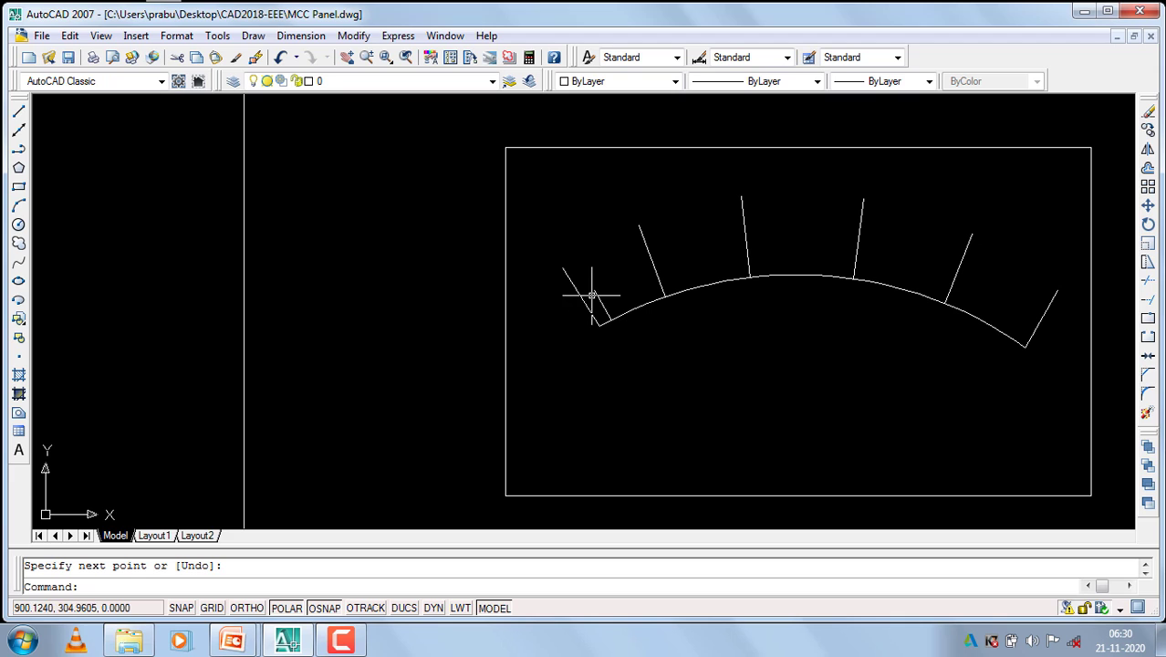
# Copy the three-compartment panel block with its meter dial to two new positions below it.
pyautogui.scroll(-4, 1021, 349)
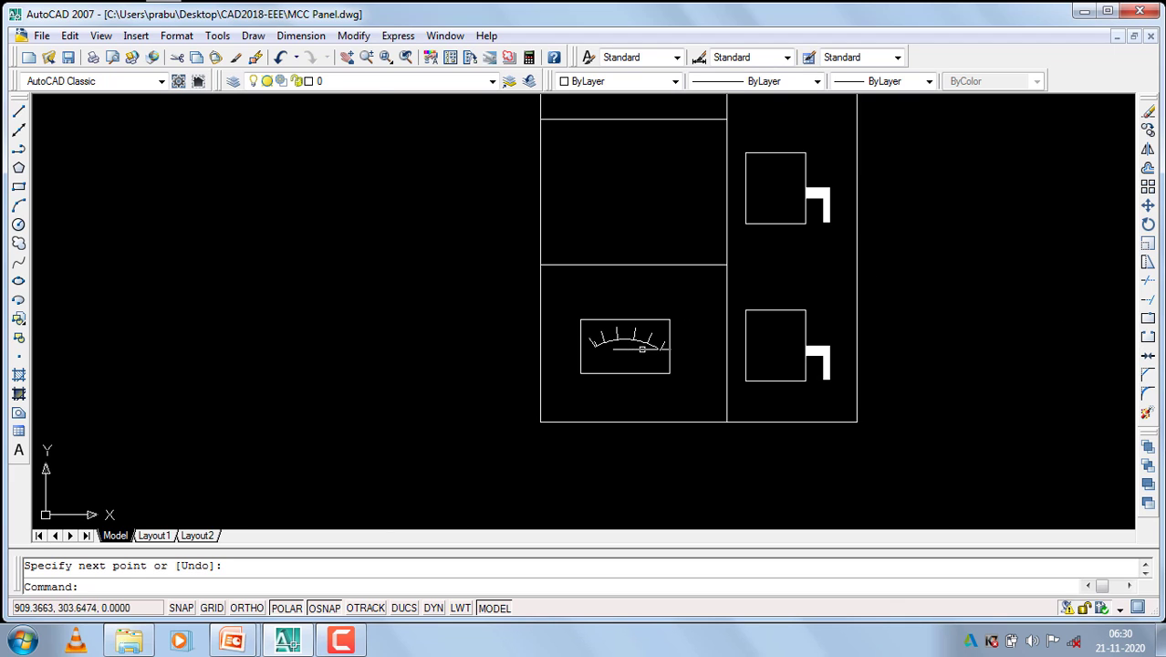
pyautogui.scroll(-3, 680, 273)
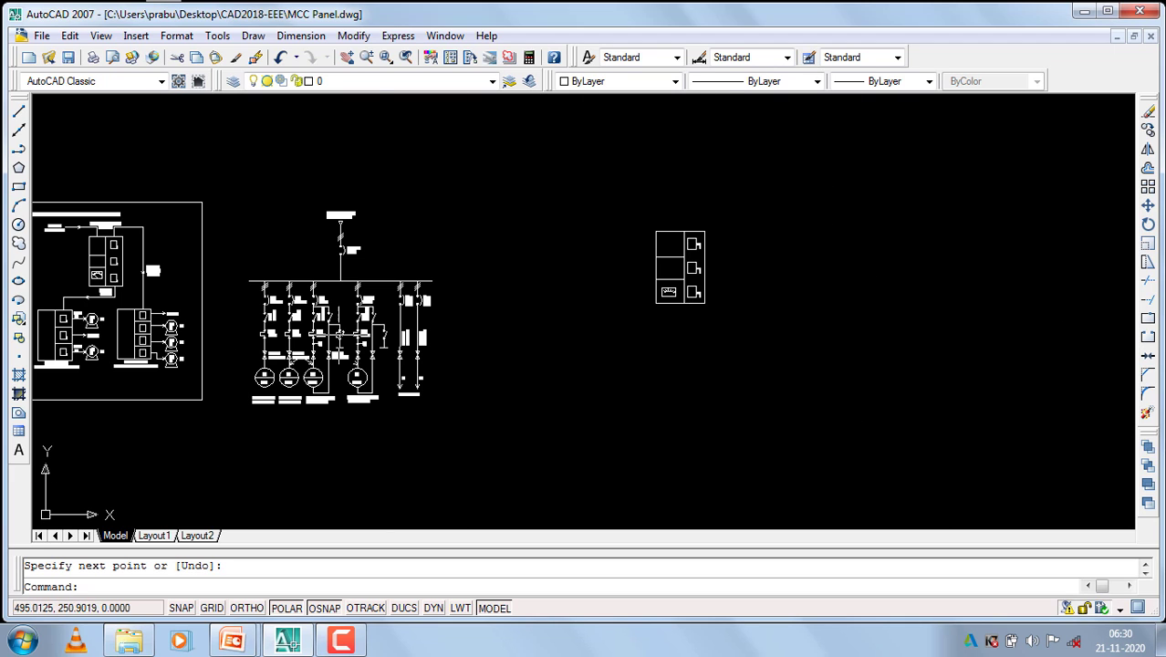
pyautogui.scroll(-4, 636, 290)
pyautogui.scroll(3, 432, 281)
pyautogui.scroll(3, 462, 310)
pyautogui.scroll(-4, 443, 289)
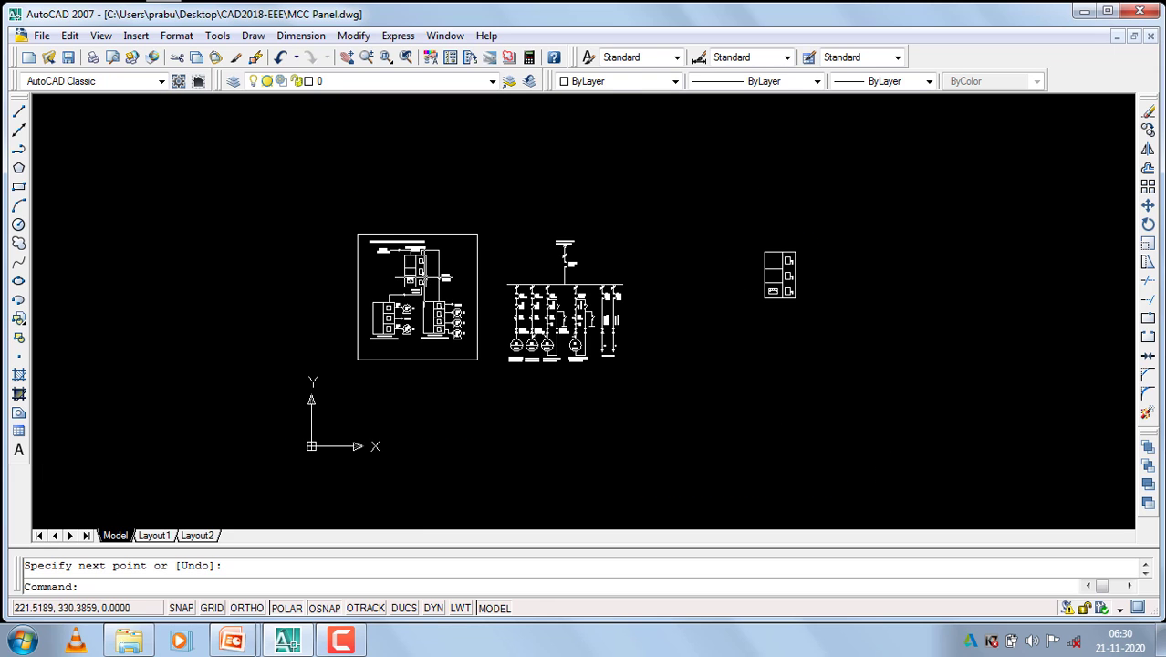
pyautogui.scroll(2, 777, 301)
pyautogui.scroll(-1, 777, 301)
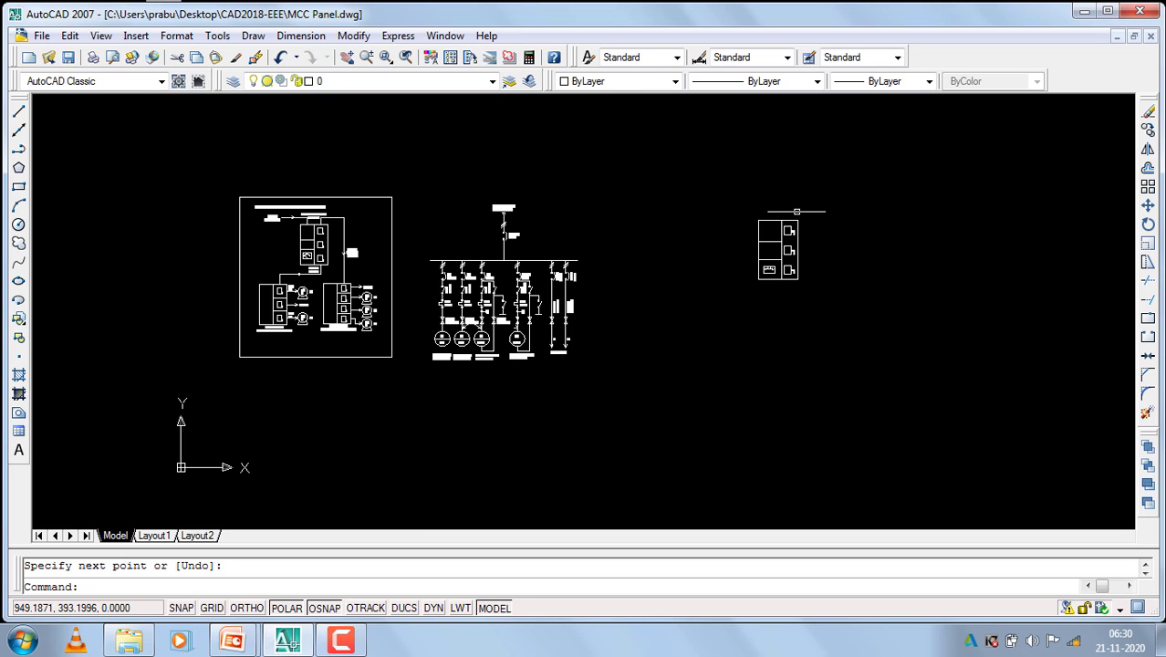
pyautogui.click(838, 219)
pyautogui.click(711, 341)
pyautogui.write('co')
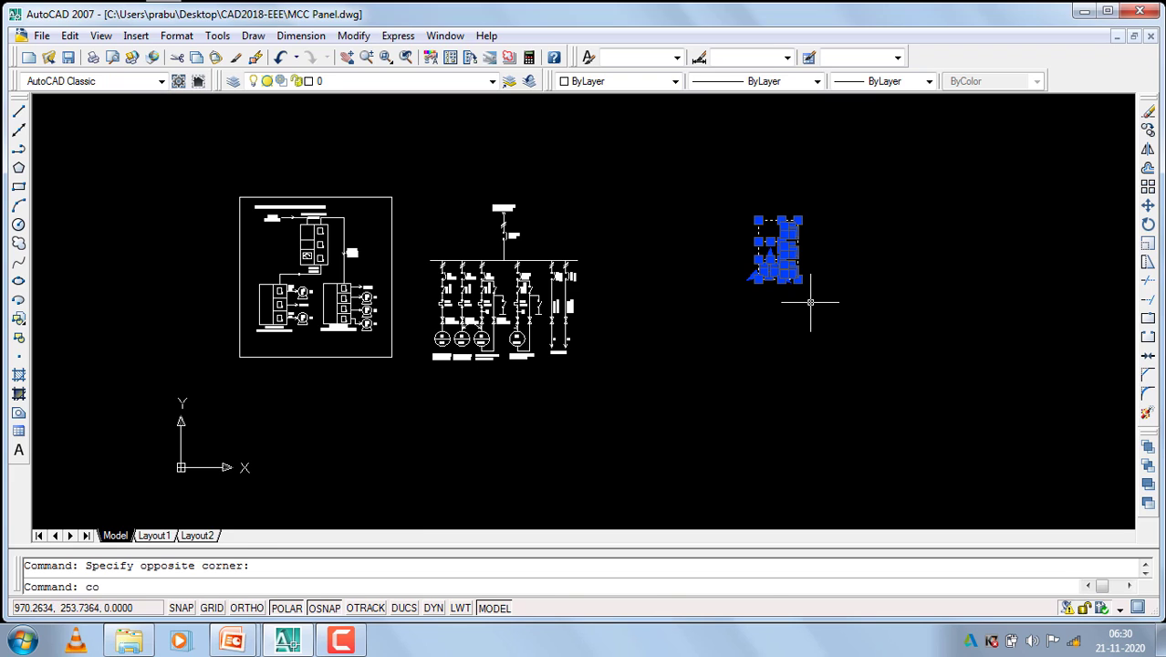
pyautogui.press('Return')
pyautogui.click(834, 273)
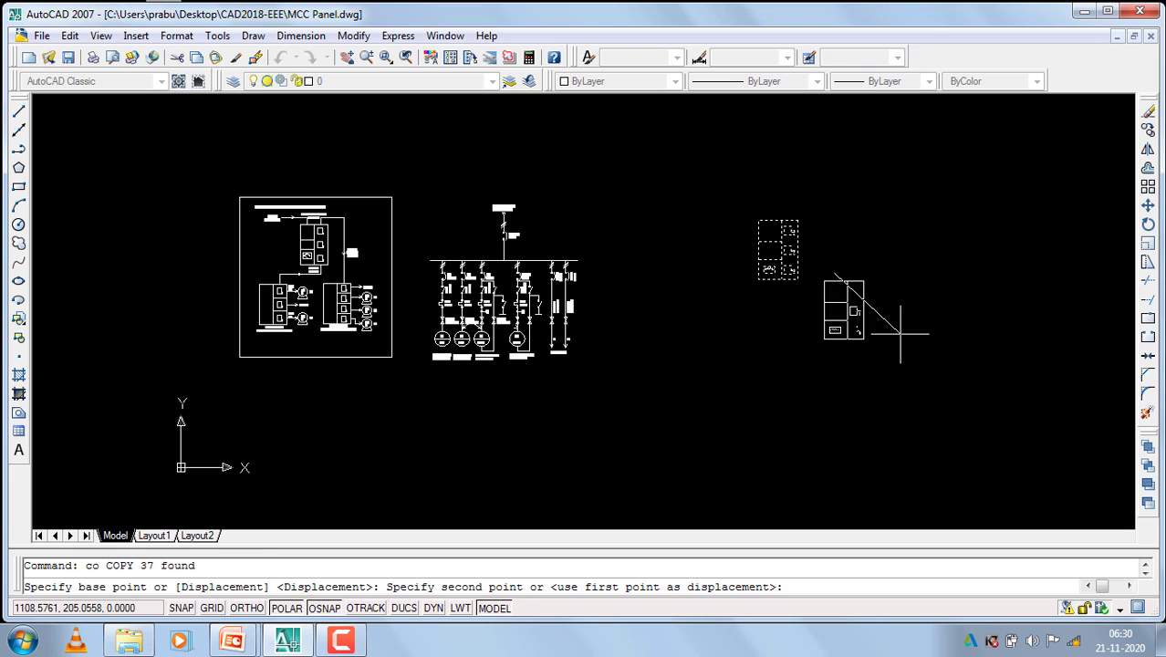
pyautogui.click(920, 344)
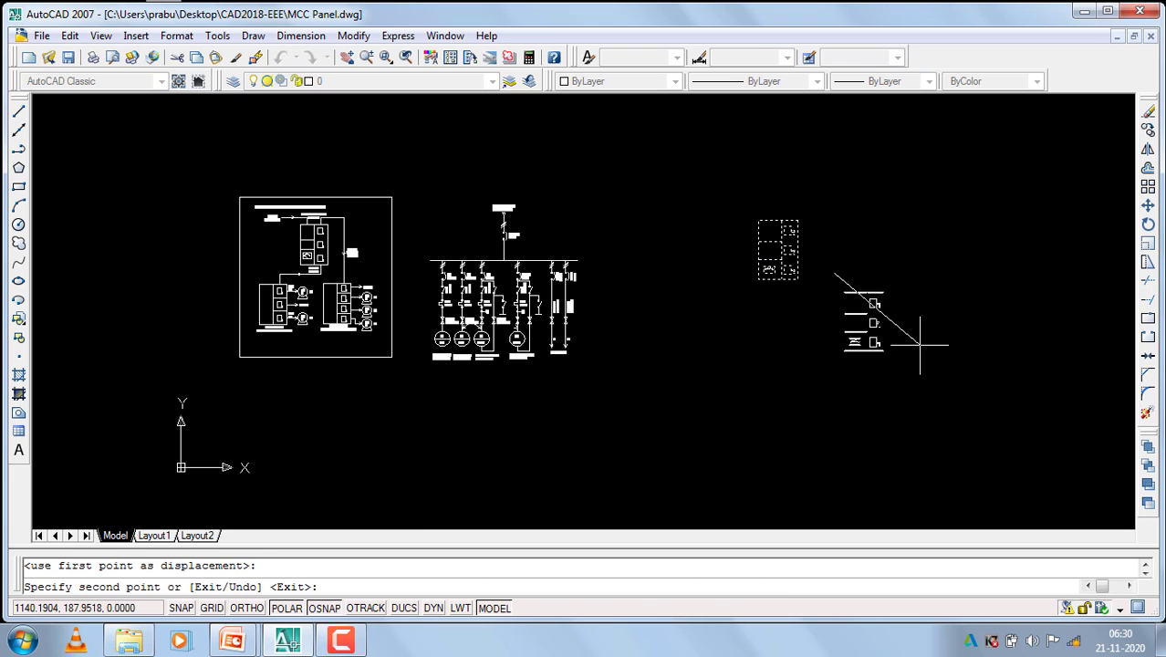
pyautogui.click(780, 348)
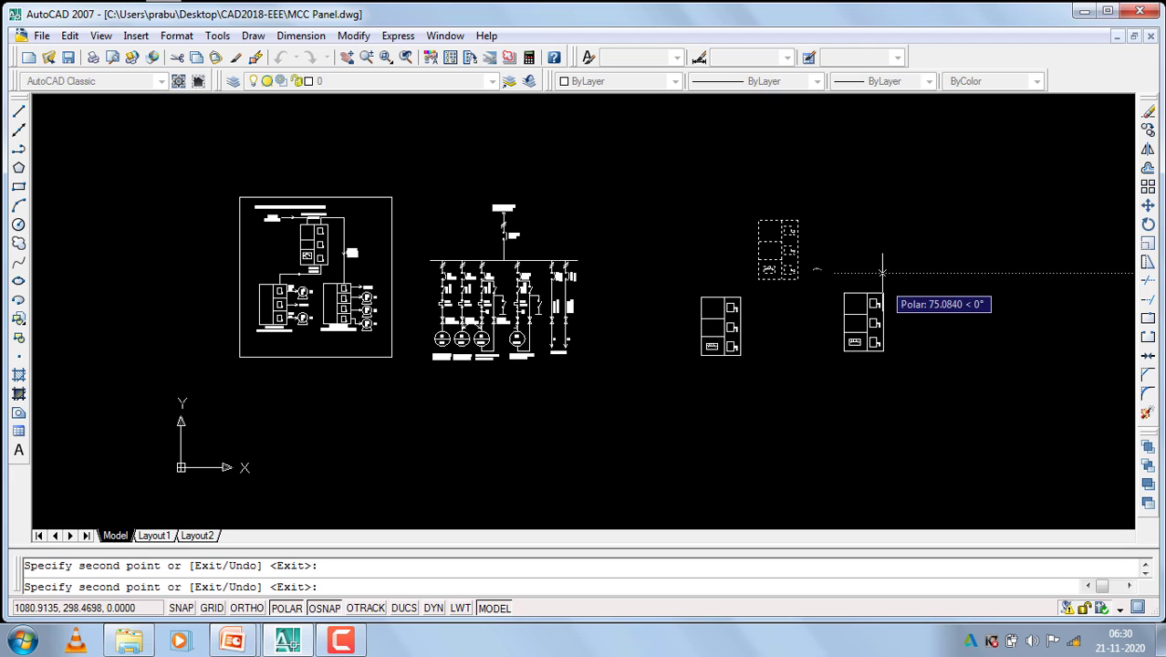
pyautogui.press('Return')
pyautogui.scroll(2, 733, 310)
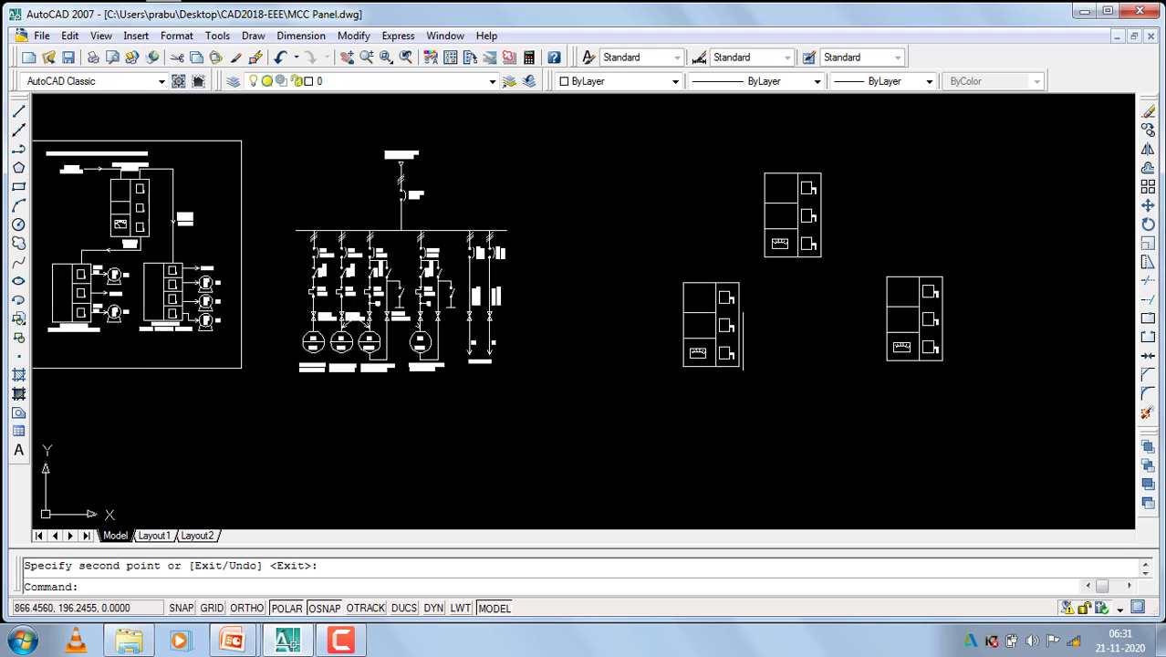
pyautogui.scroll(4, 785, 277)
pyautogui.scroll(-2, 711, 336)
pyautogui.scroll(-2, 691, 329)
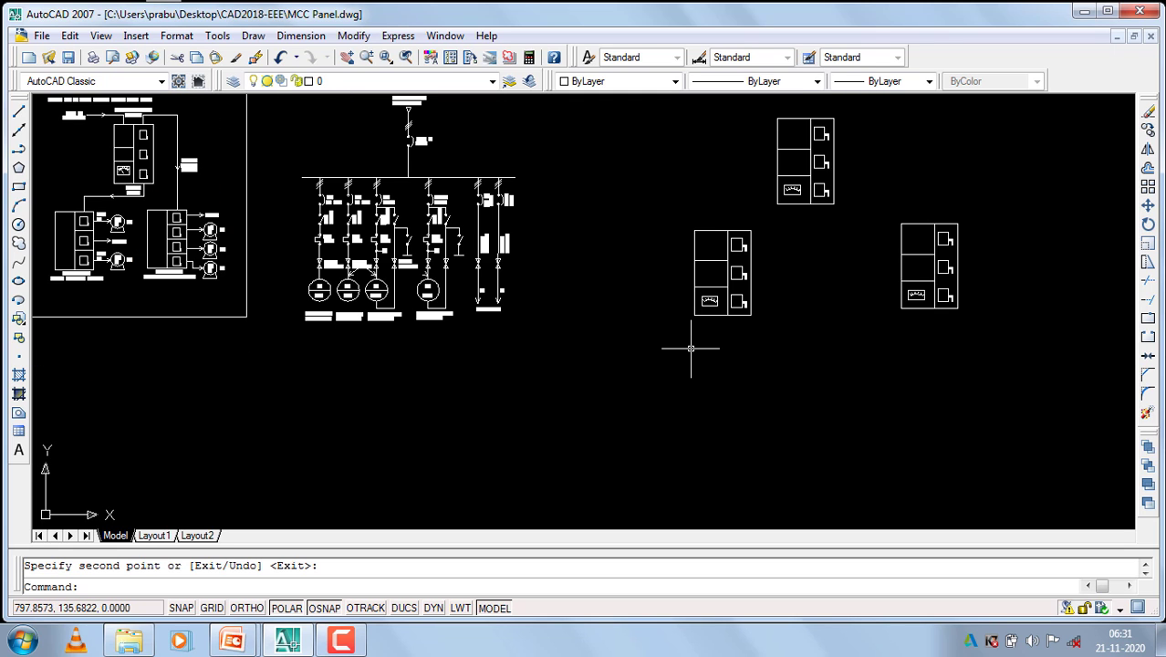
pyautogui.scroll(-2, 694, 333)
pyautogui.scroll(-1, 703, 337)
pyautogui.scroll(5, 721, 320)
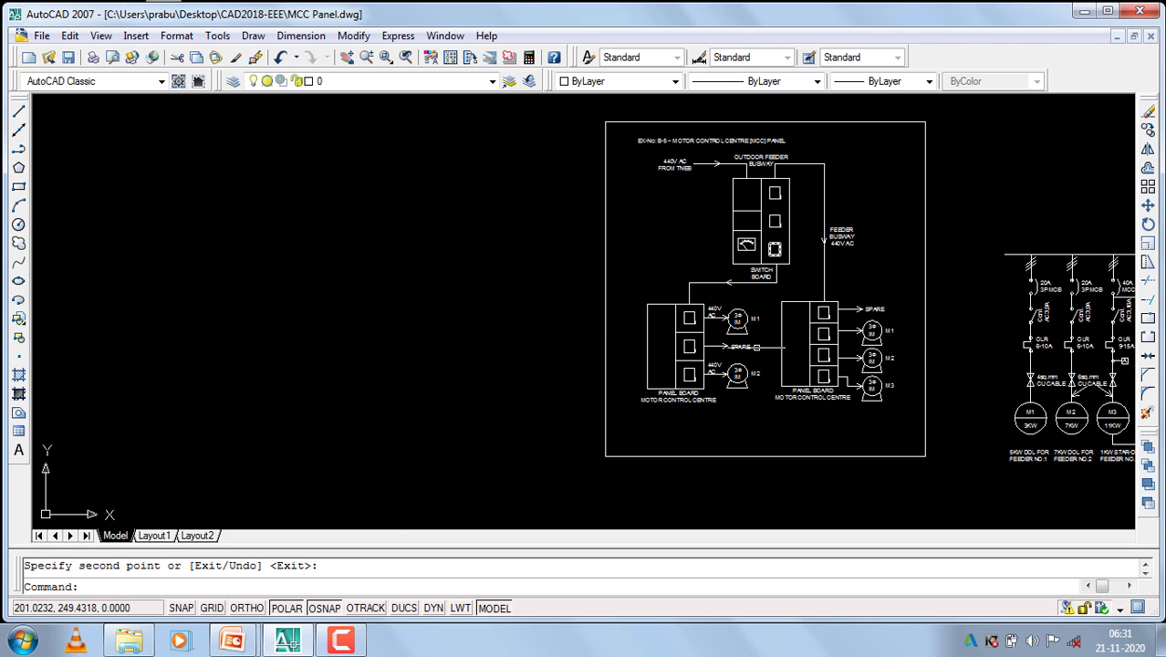
pyautogui.scroll(5, 712, 365)
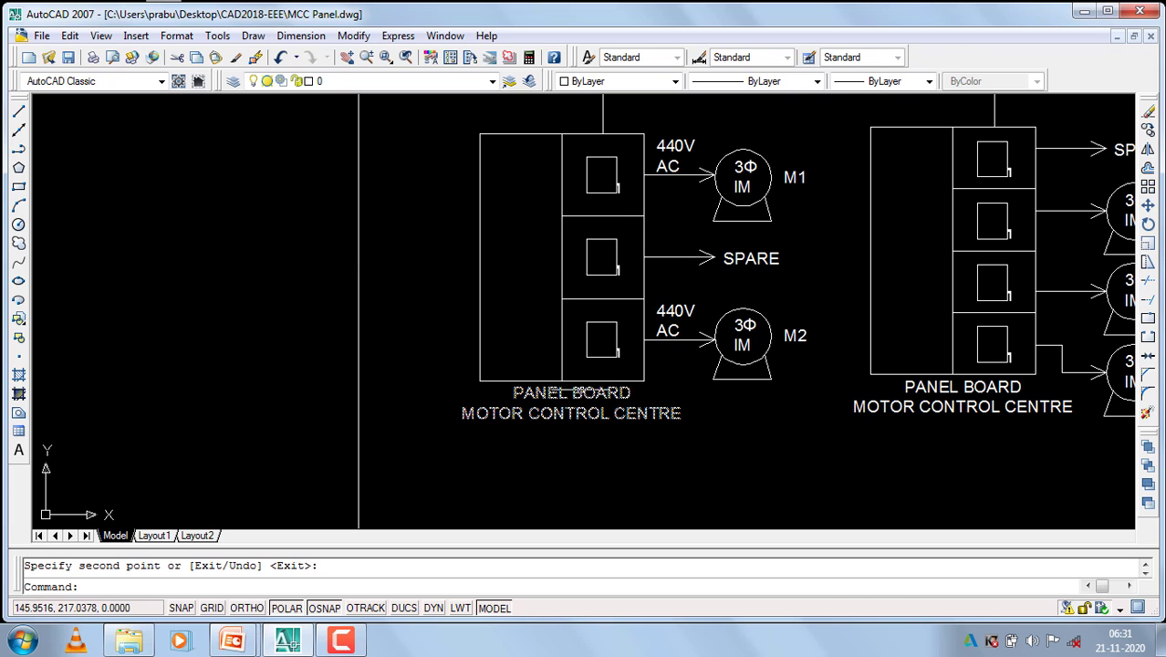
pyautogui.scroll(-4, 391, 208)
pyautogui.scroll(-5, 589, 247)
pyautogui.scroll(4, 590, 327)
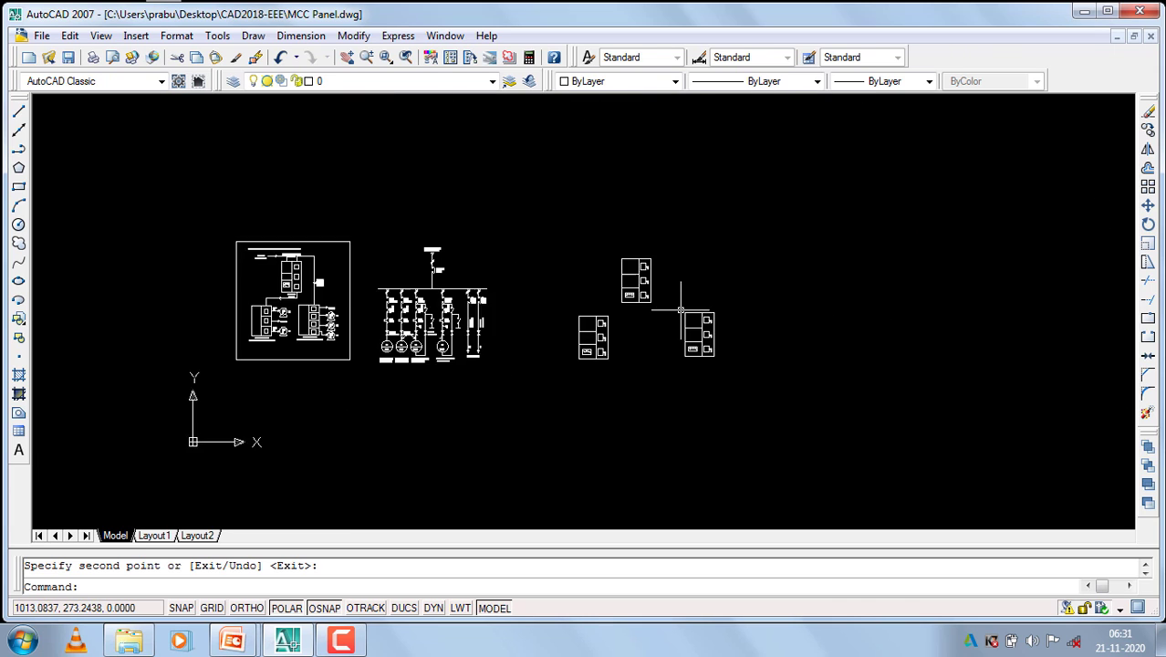
pyautogui.scroll(3, 674, 316)
pyautogui.scroll(3, 654, 389)
pyautogui.scroll(-2, 365, 464)
# Delete the meter symbol from the lower-left panel copy.
pyautogui.scroll(2, 404, 477)
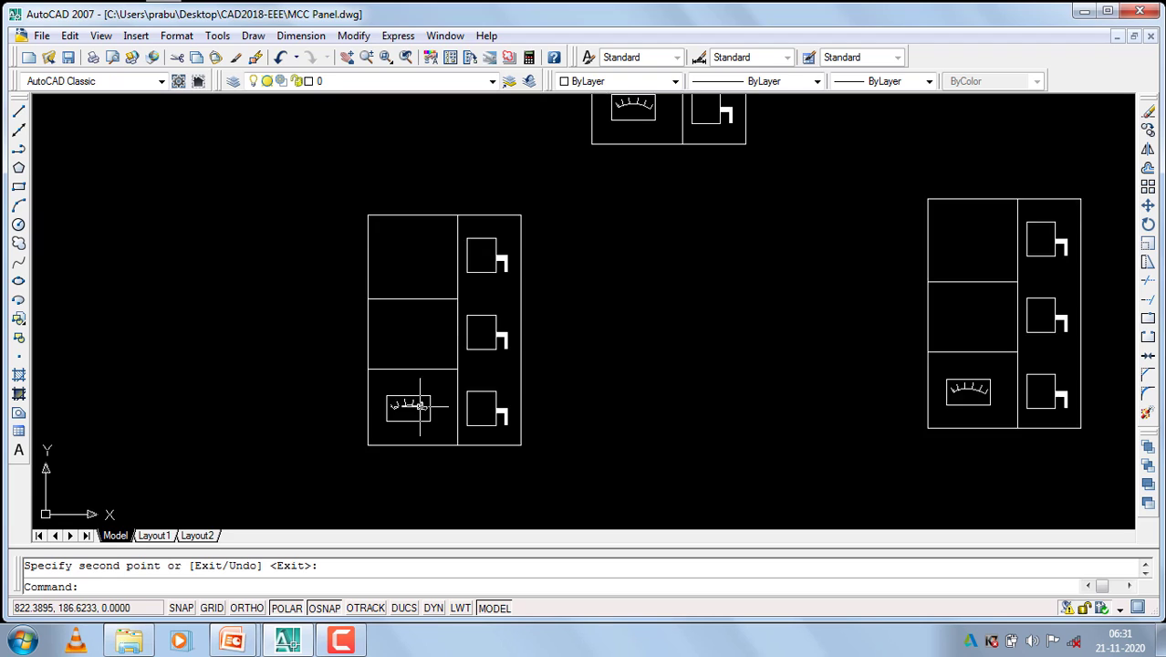
pyautogui.scroll(2, 429, 410)
pyautogui.click(439, 387)
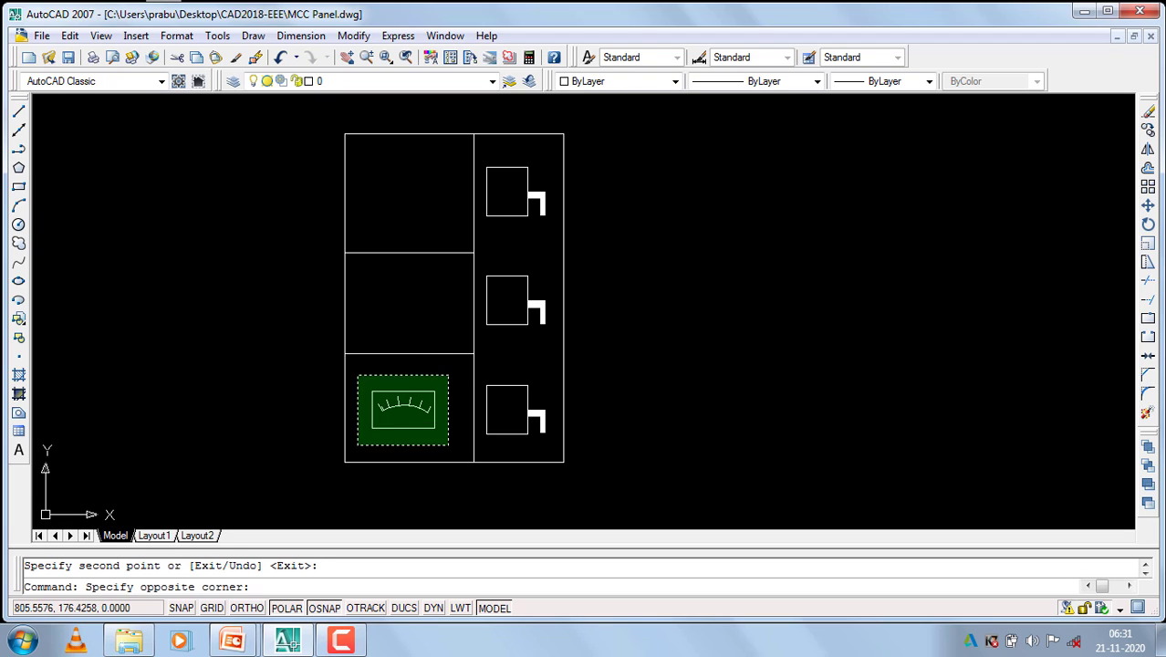
pyautogui.click(356, 447)
pyautogui.press('Delete')
pyautogui.write('e')
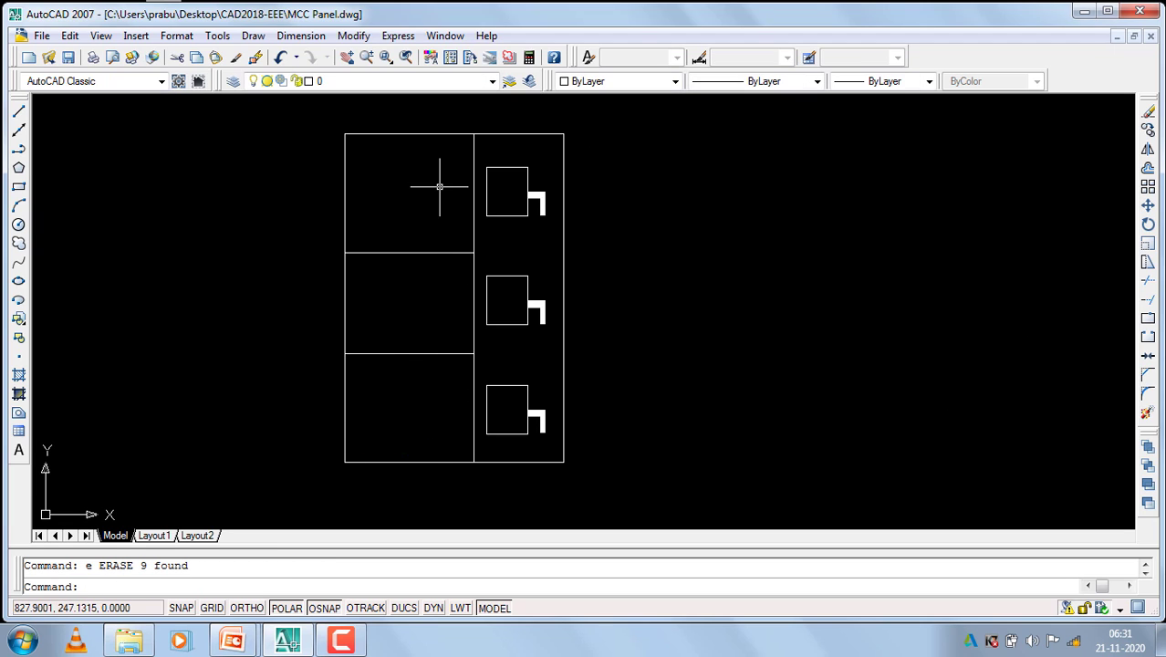
# Delete that copy's outer box and left compartment divider lines.
pyautogui.click(437, 187)
pyautogui.click(389, 471)
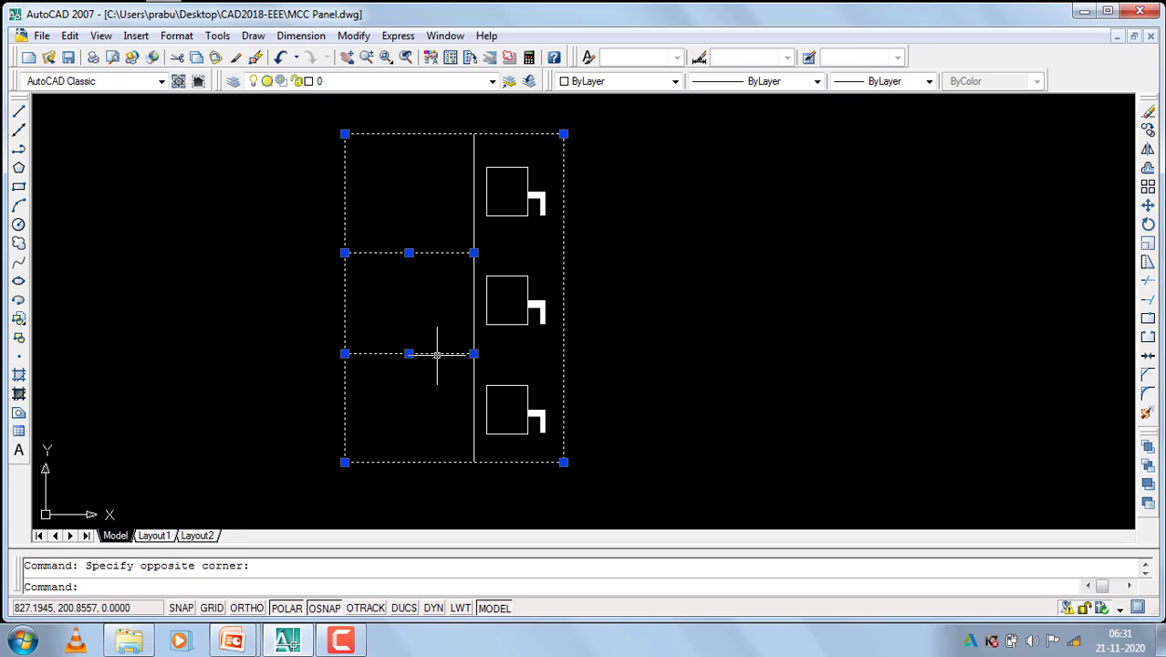
pyautogui.press('Delete')
pyautogui.press('Return')
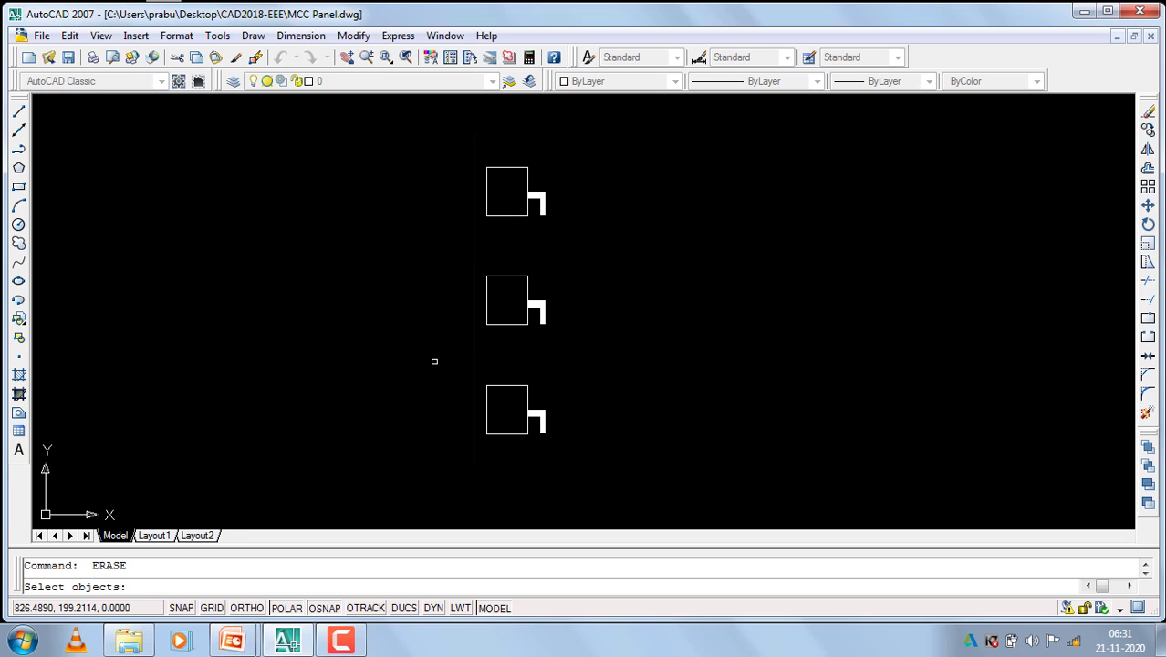
pyautogui.hotkey('ctrl', 'z')
pyautogui.write('z')
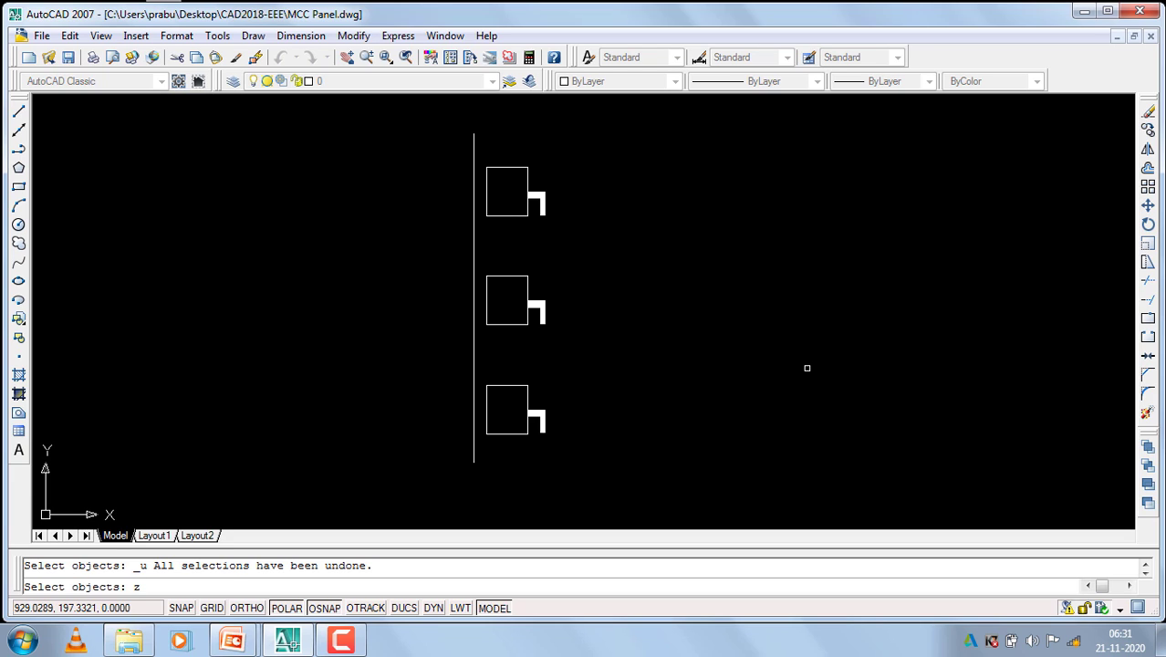
# Restore the erased panel outline, then move the two left dividers horizontally right with ORTHO on.
pyautogui.press('Return')
pyautogui.press('Return')
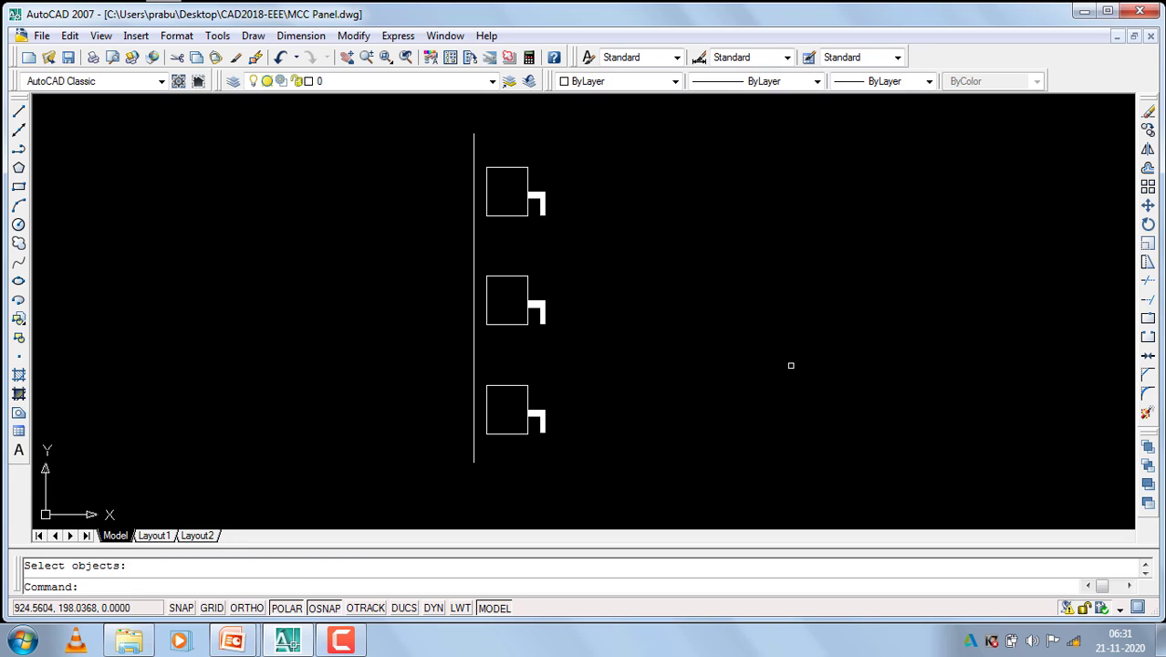
pyautogui.hotkey('ctrl', 'z')
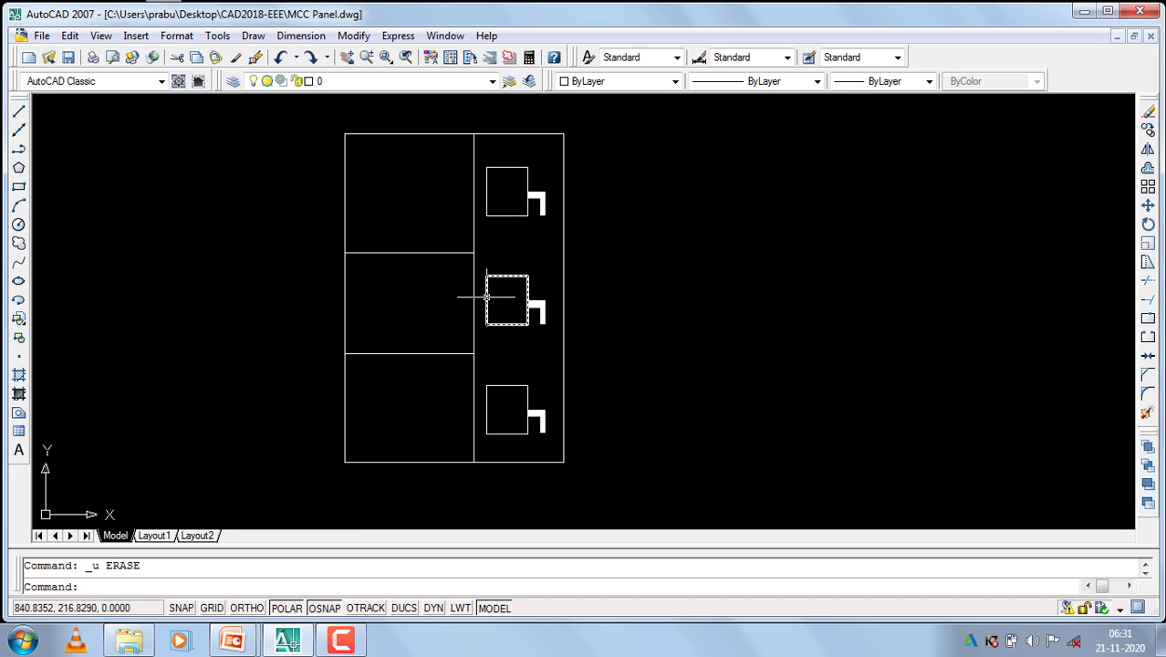
pyautogui.click(402, 186)
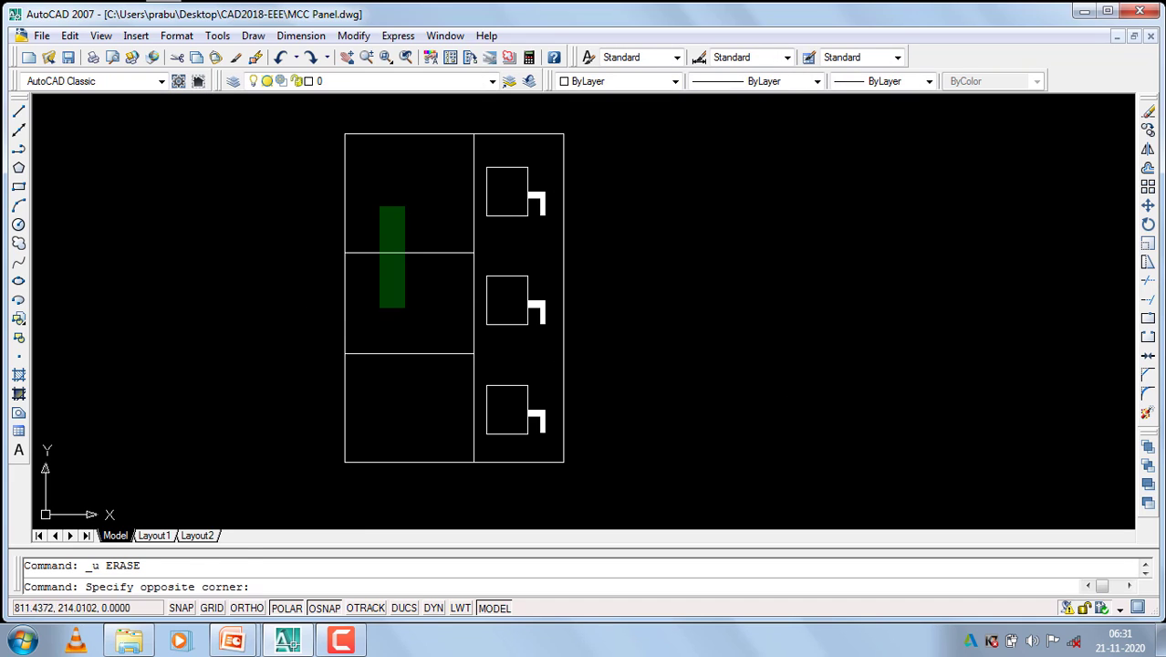
pyautogui.click(368, 394)
pyautogui.press('Return')
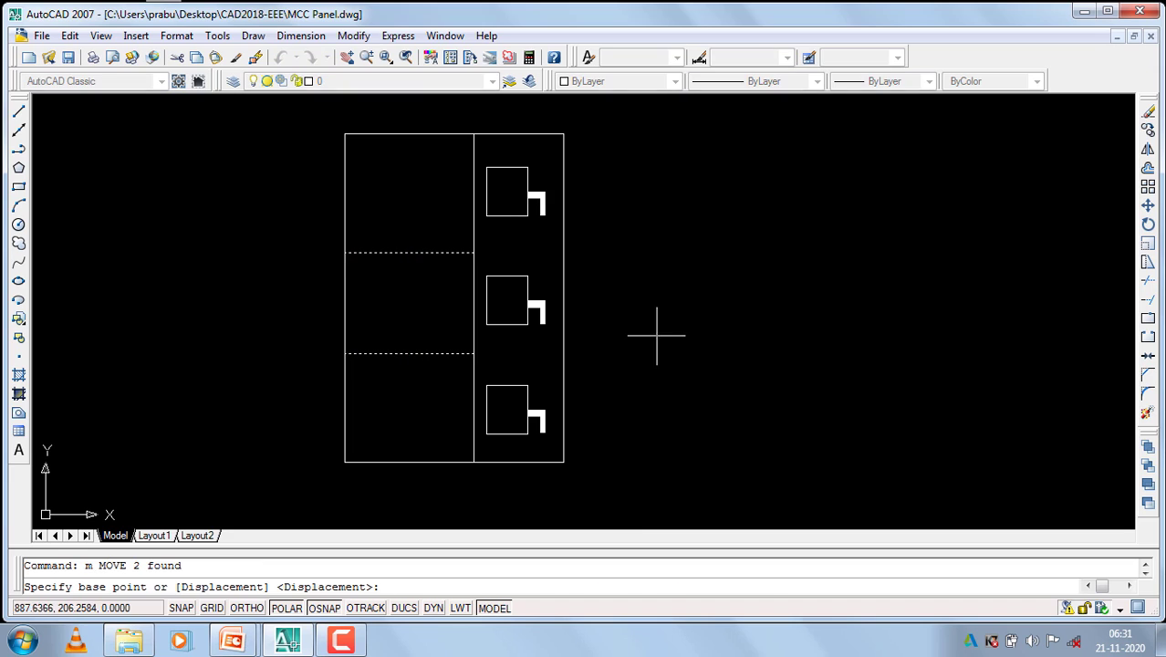
pyautogui.click(657, 335)
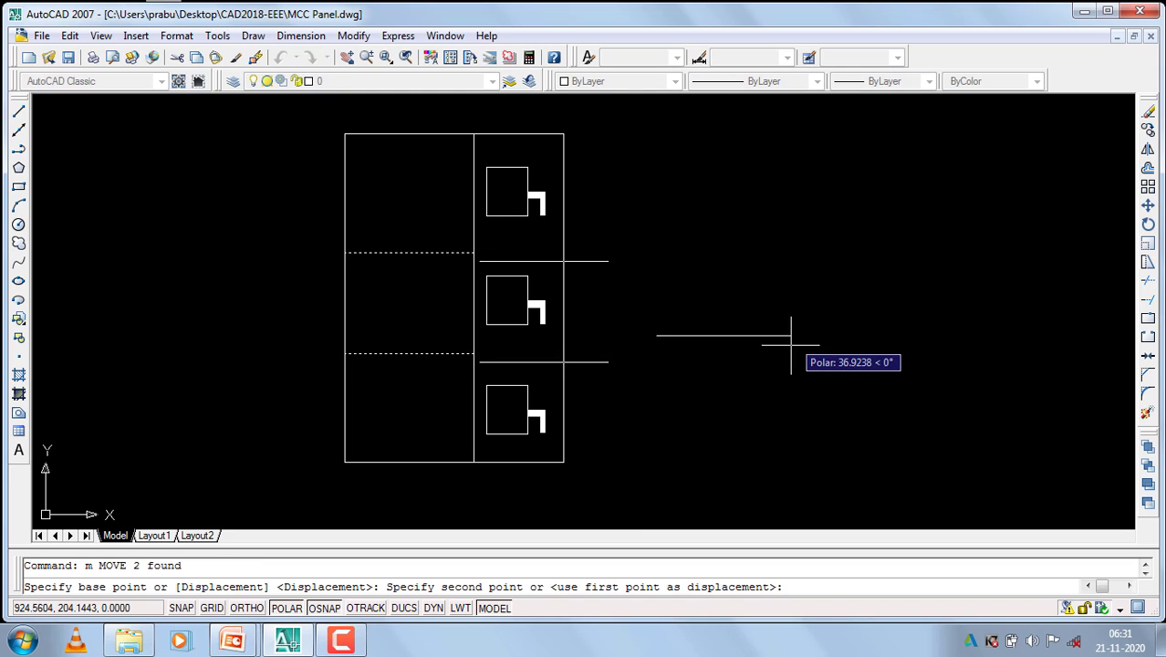
pyautogui.click(246, 609)
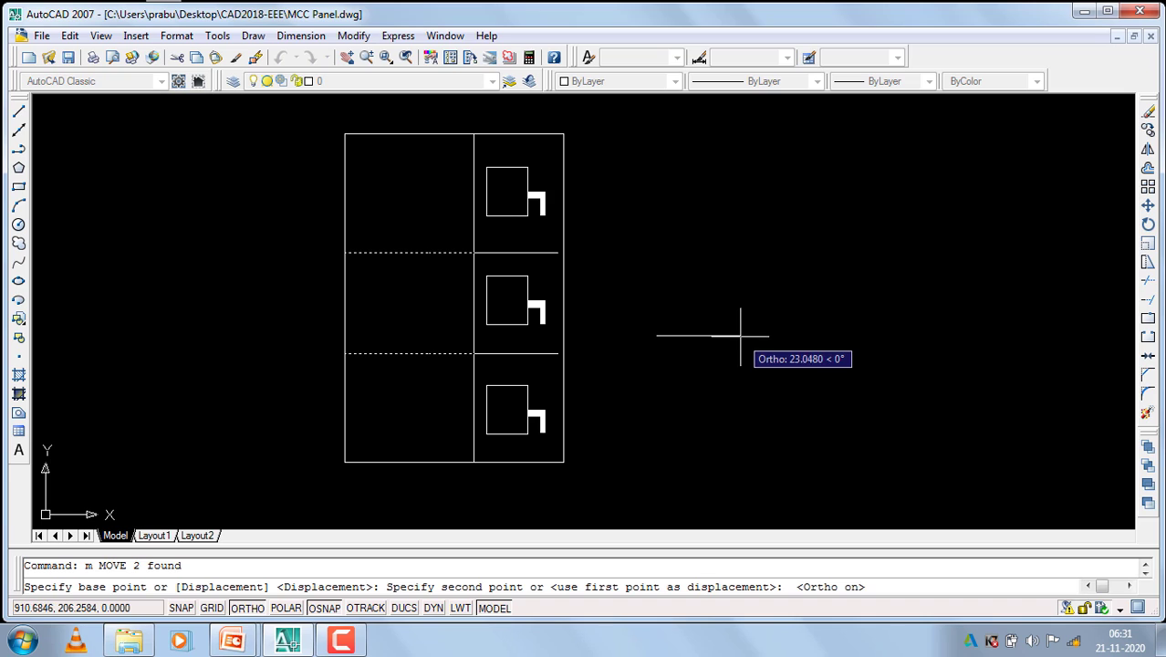
pyautogui.click(697, 332)
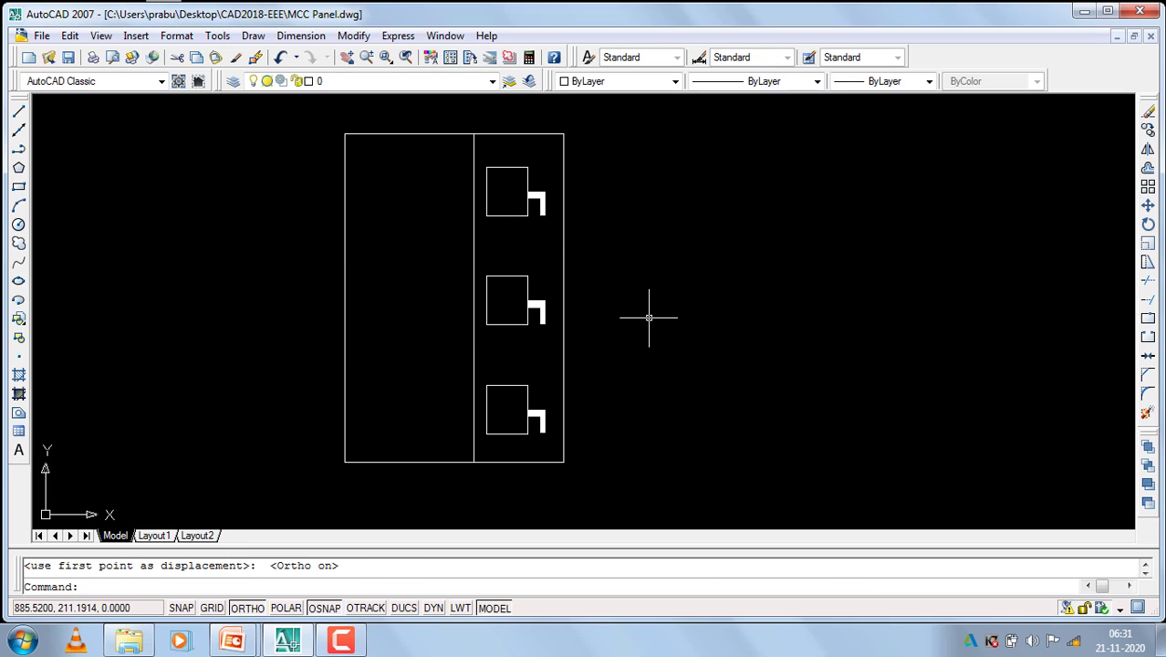
# Undo the move and extend both horizontal dividers to the panel's outer rectangle.
pyautogui.hotkey('ctrl', 'z')
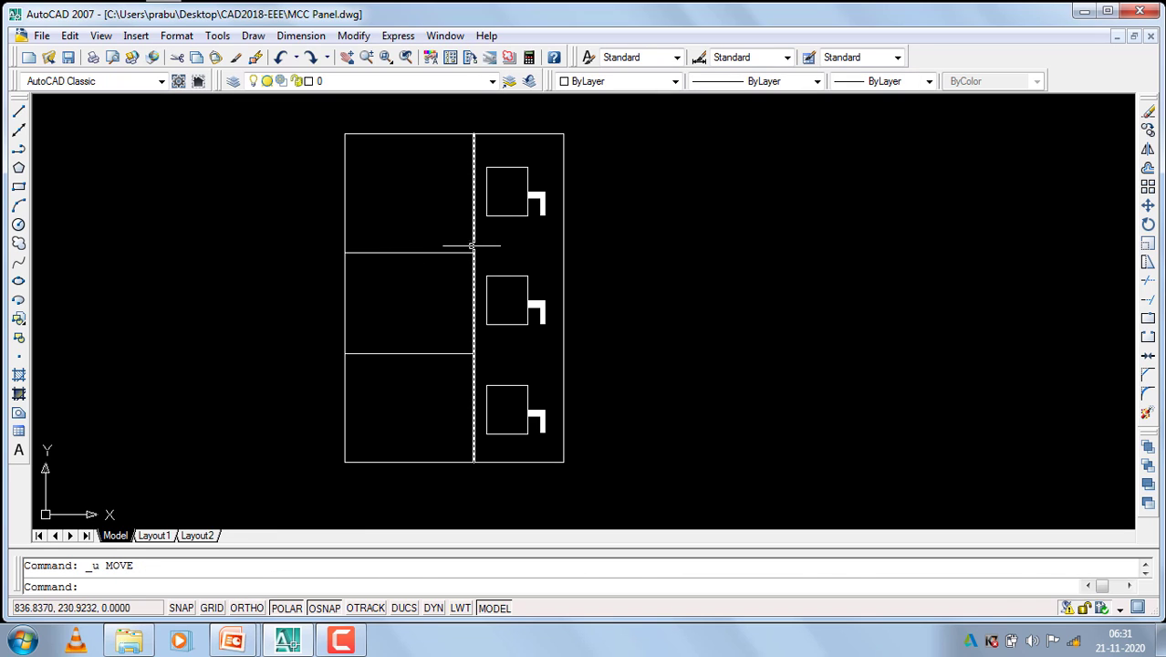
pyautogui.click(456, 236)
pyautogui.click(417, 400)
pyautogui.click(594, 237)
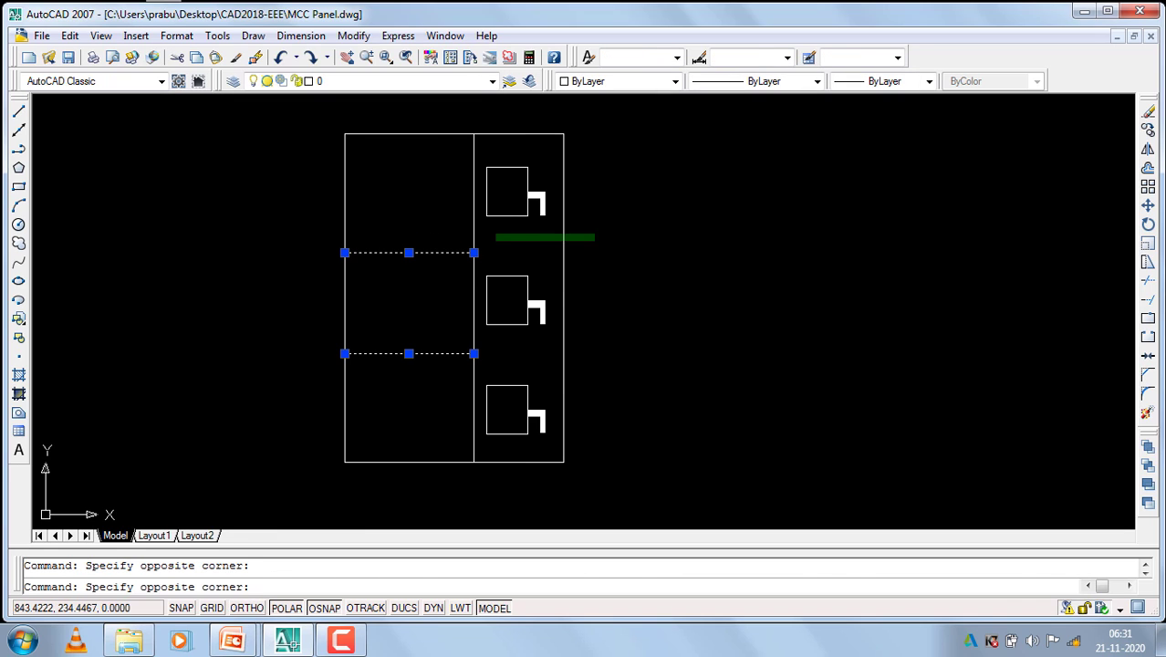
pyautogui.click(496, 239)
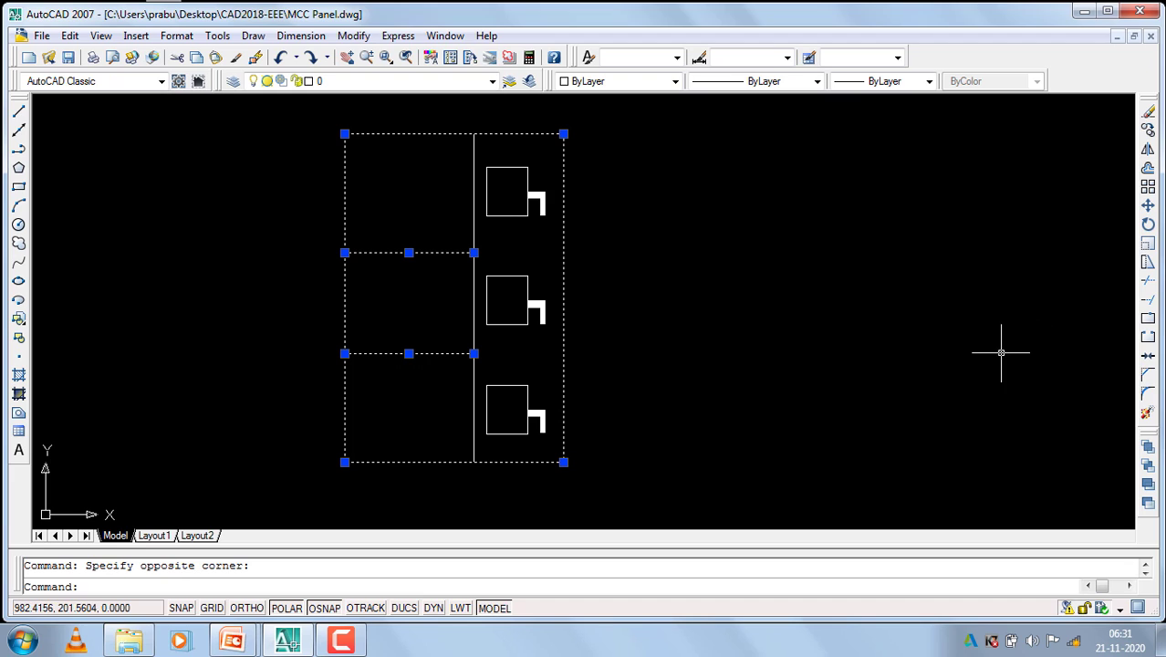
pyautogui.click(1152, 304)
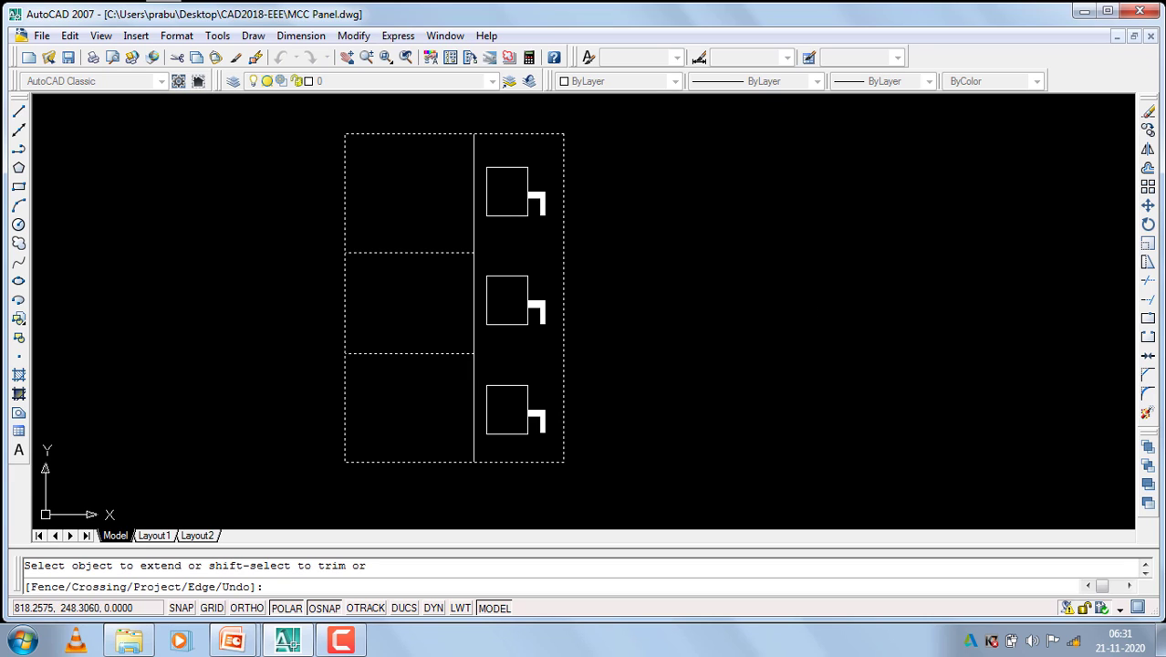
pyautogui.click(442, 229)
pyautogui.click(380, 406)
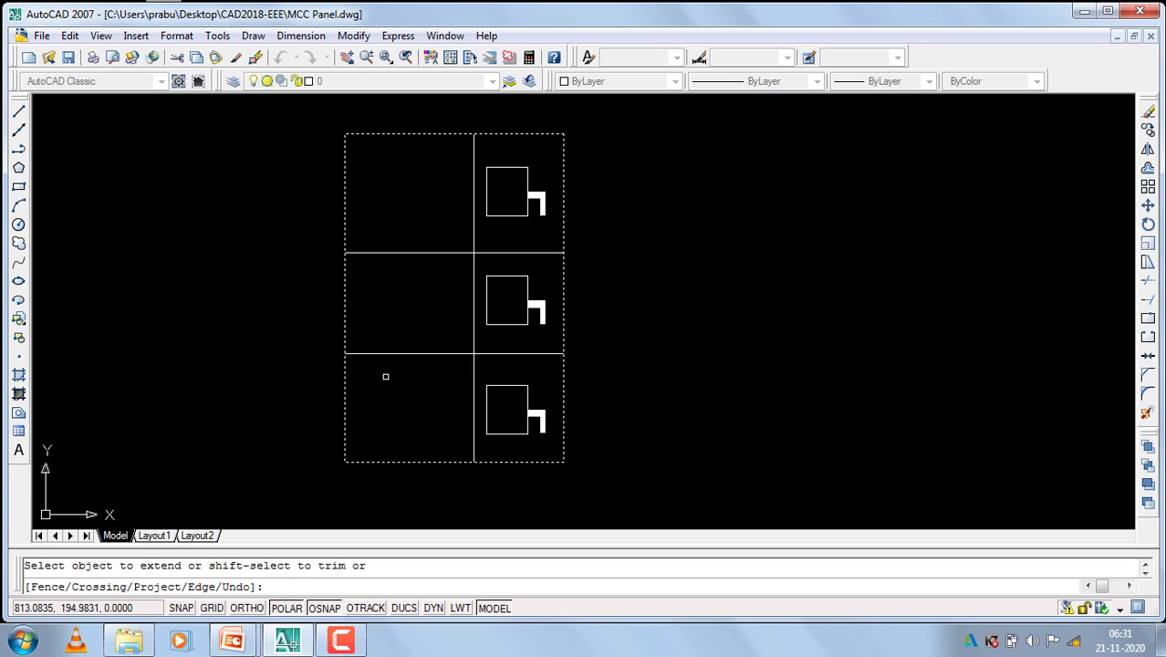
pyautogui.press('Return')
# Trim the divider segments inside the left column against the outer rectangle.
pyautogui.click(408, 212)
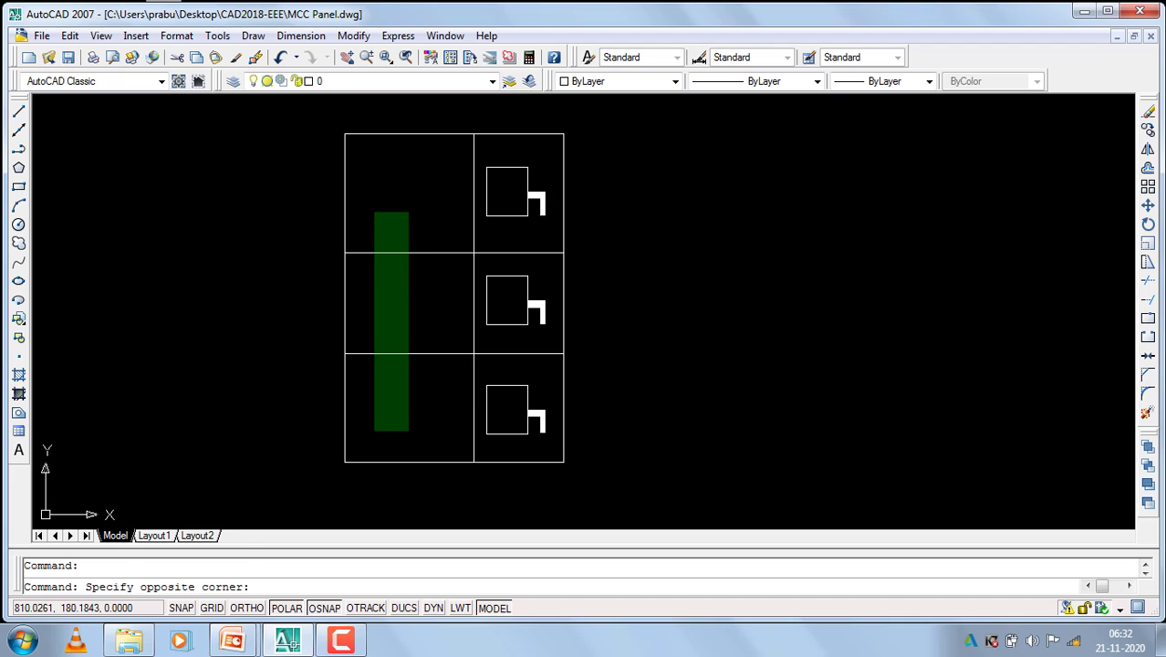
pyautogui.click(375, 428)
pyautogui.click(382, 270)
pyautogui.click(280, 343)
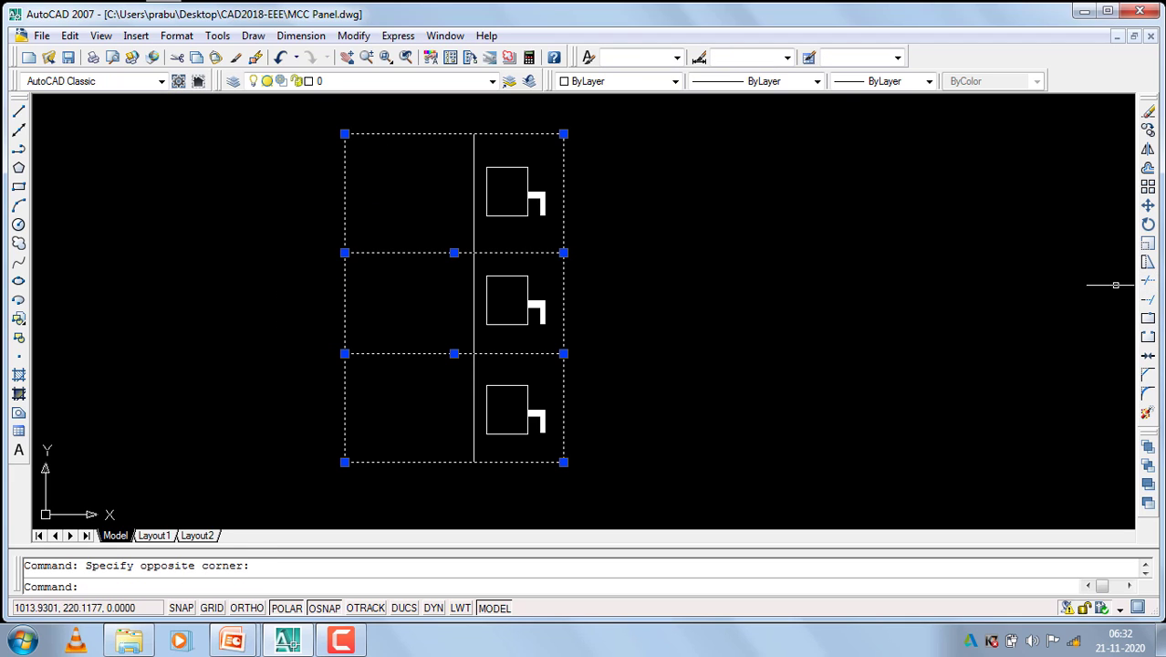
pyautogui.click(1151, 282)
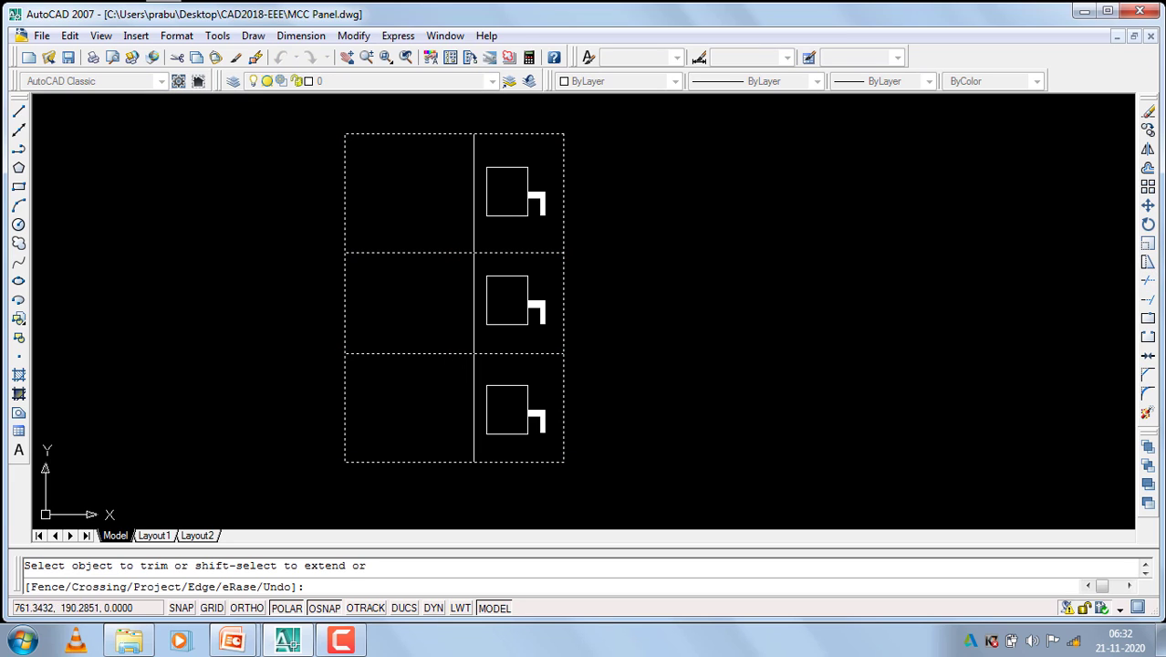
pyautogui.click(462, 232)
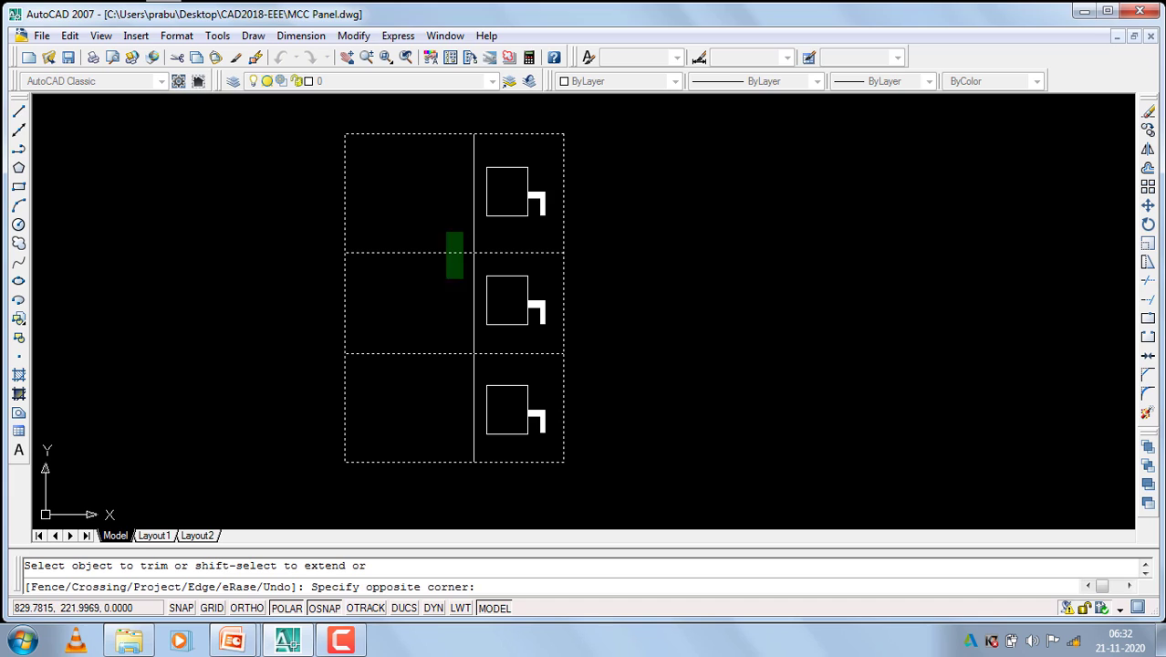
pyautogui.click(416, 395)
pyautogui.click(422, 374)
pyautogui.click(389, 230)
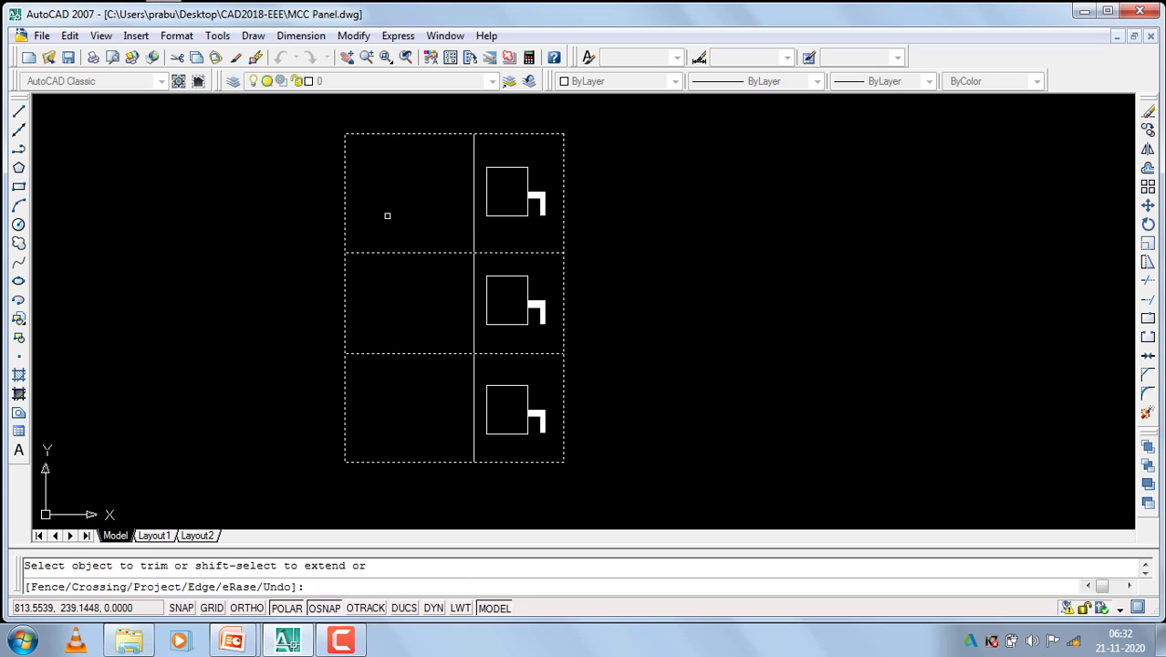
pyautogui.click(387, 216)
pyautogui.click(369, 434)
pyautogui.press('Return')
# Trim the remaining dividers against the middle vertical line, leaving one open left compartment.
pyautogui.click(482, 243)
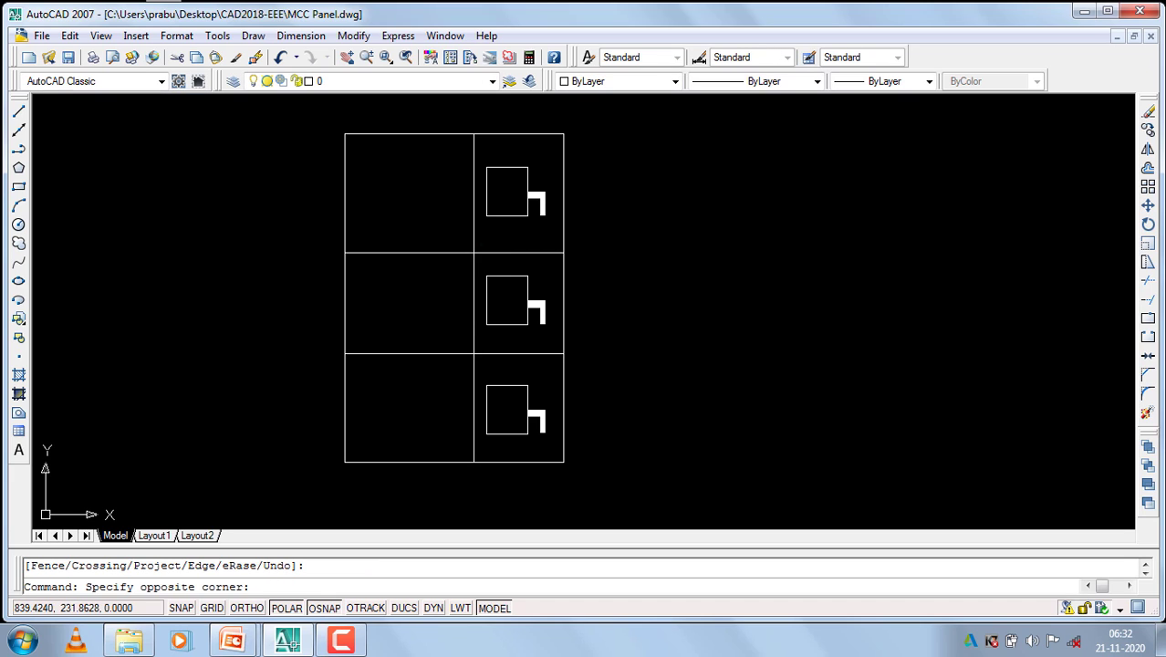
pyautogui.click(426, 394)
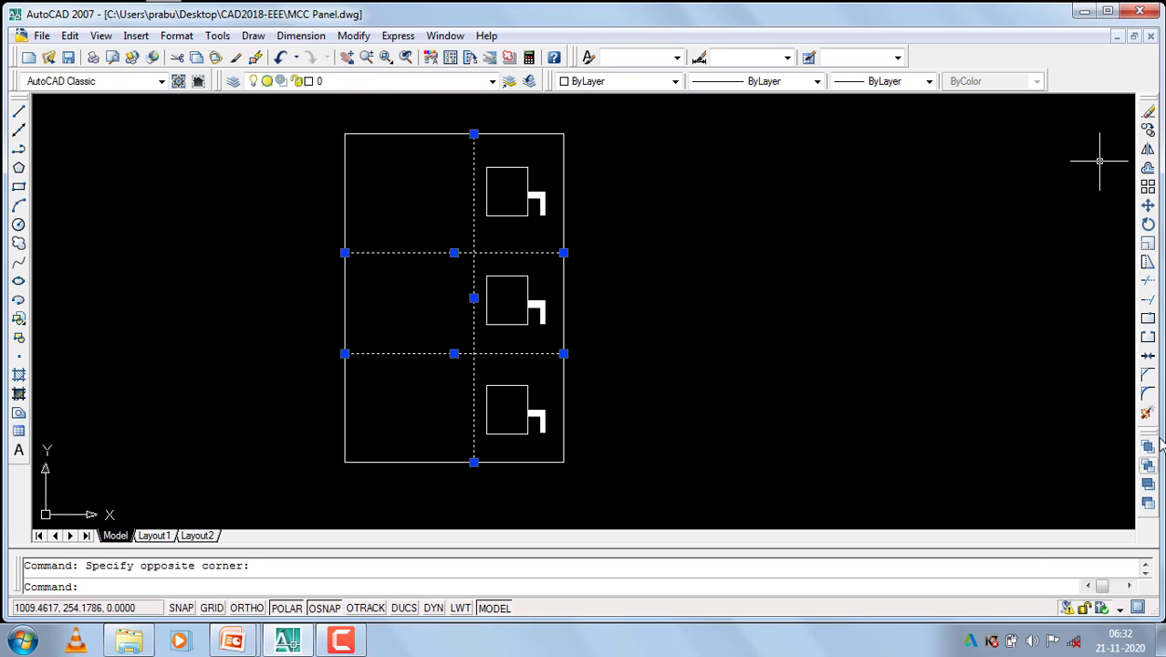
pyautogui.click(1147, 281)
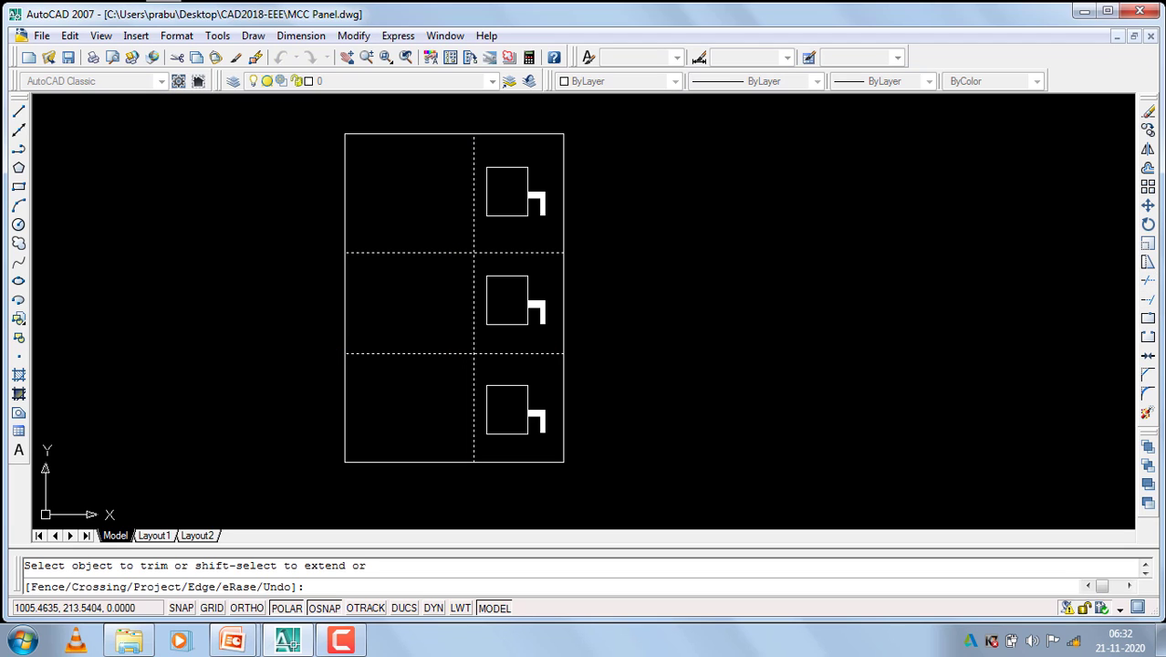
pyautogui.click(420, 231)
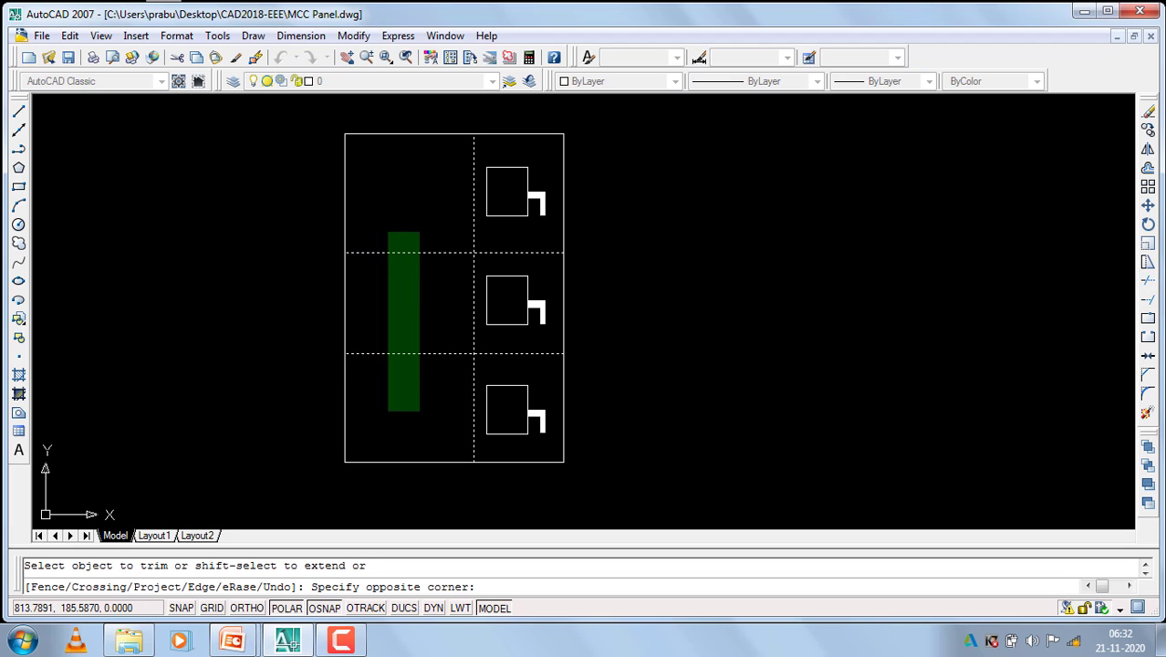
pyautogui.click(366, 411)
pyautogui.press('Return')
# Erase the right-hand metered panel with E.
pyautogui.scroll(-4, 252, 199)
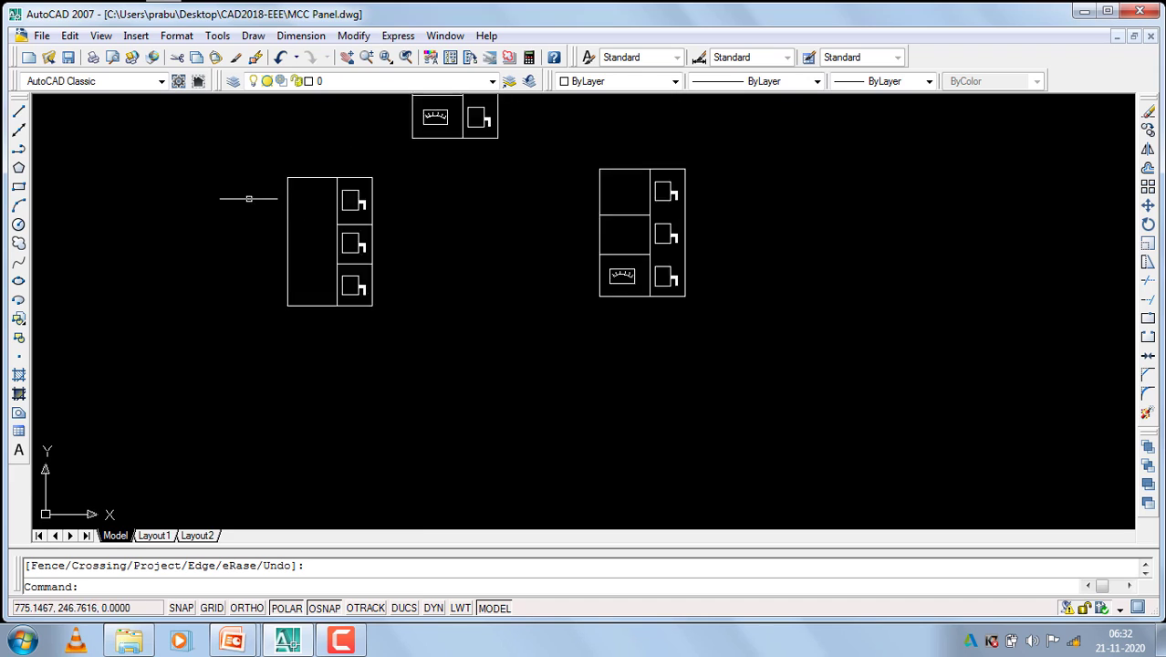
pyautogui.scroll(-2, 255, 198)
pyautogui.click(552, 167)
pyautogui.click(441, 325)
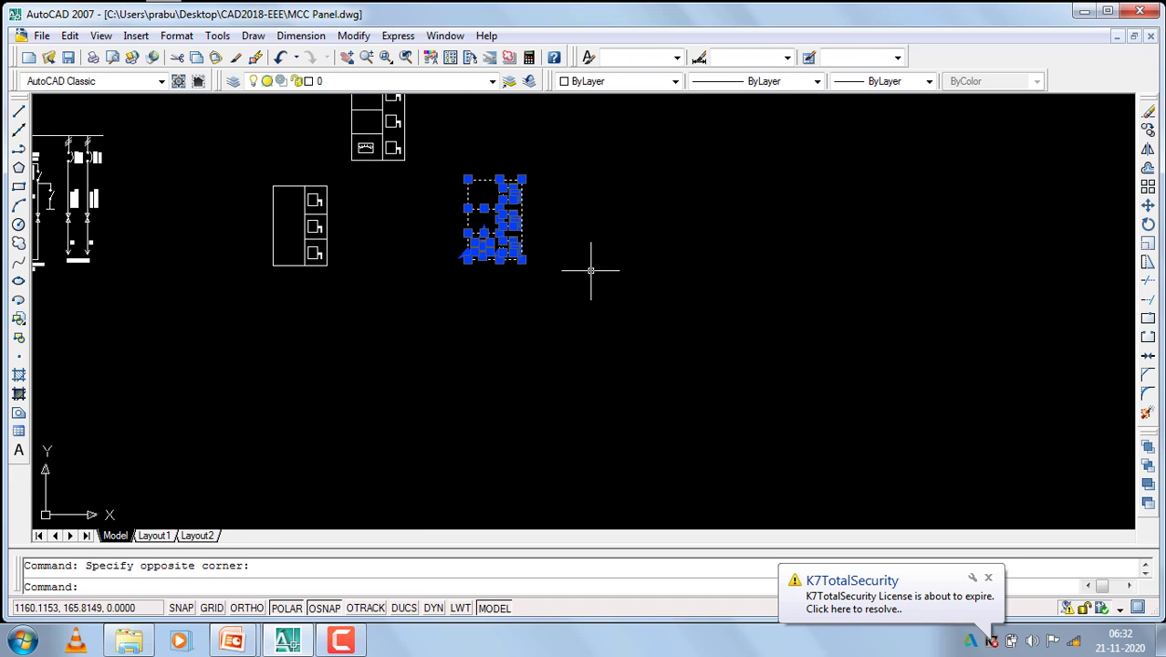
pyautogui.write('e')
pyautogui.press('Return')
# Copy the left three-box panel board to the right of the original.
pyautogui.click(323, 309)
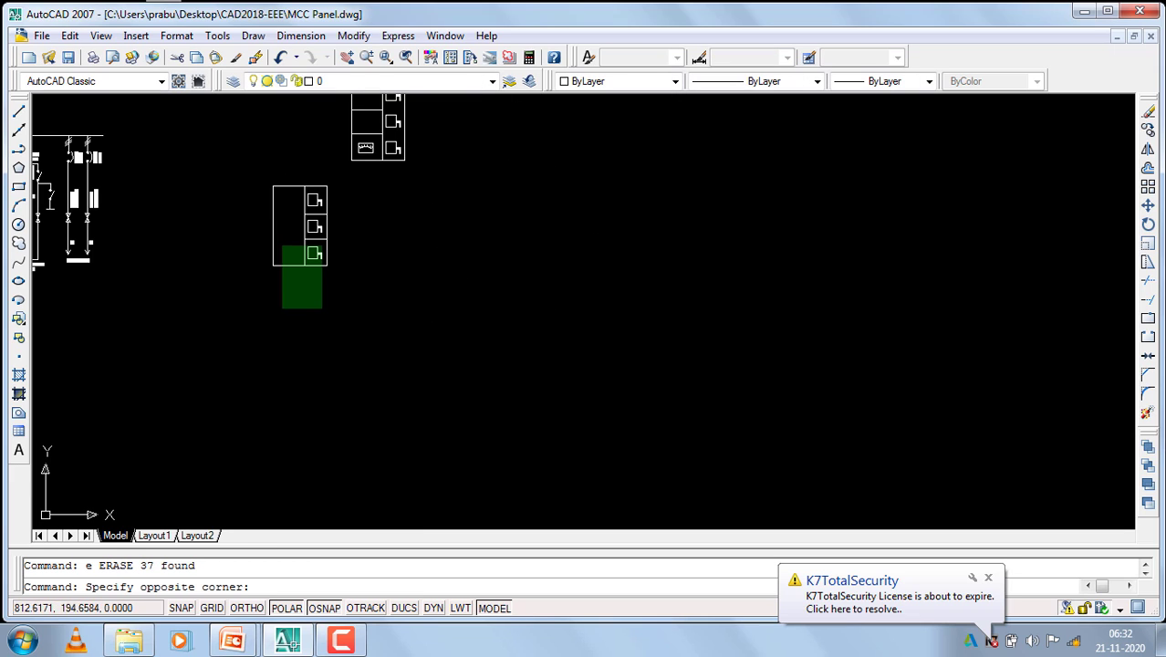
pyautogui.click(260, 163)
pyautogui.scroll(4, 295, 204)
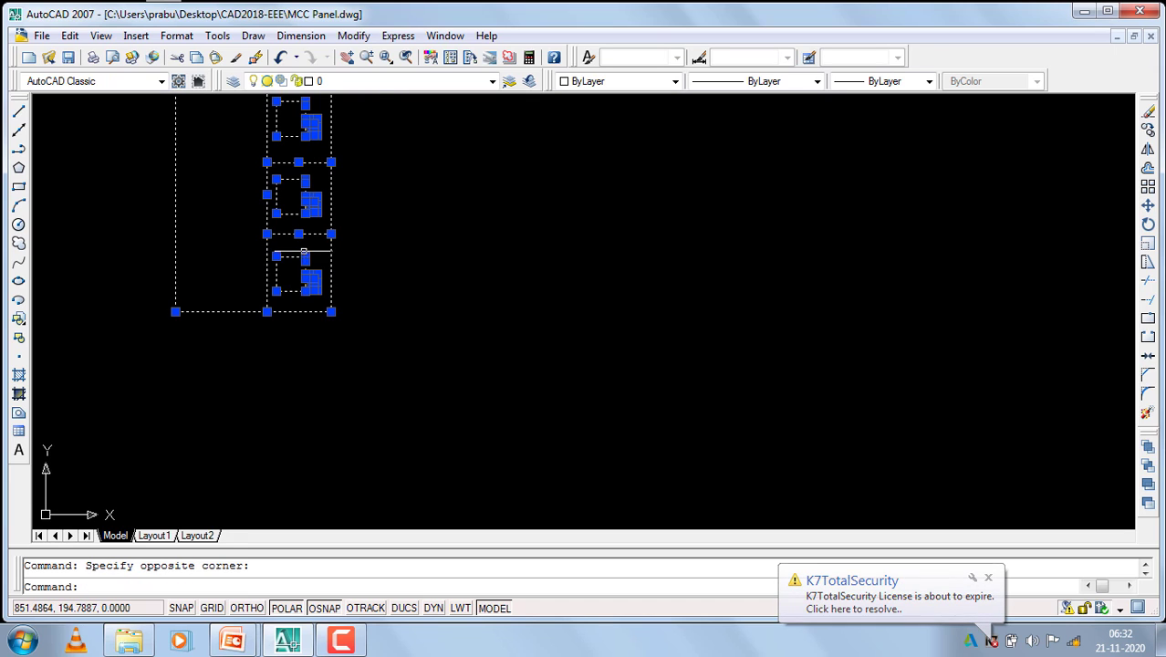
pyautogui.scroll(-2, 379, 333)
pyautogui.click(374, 339)
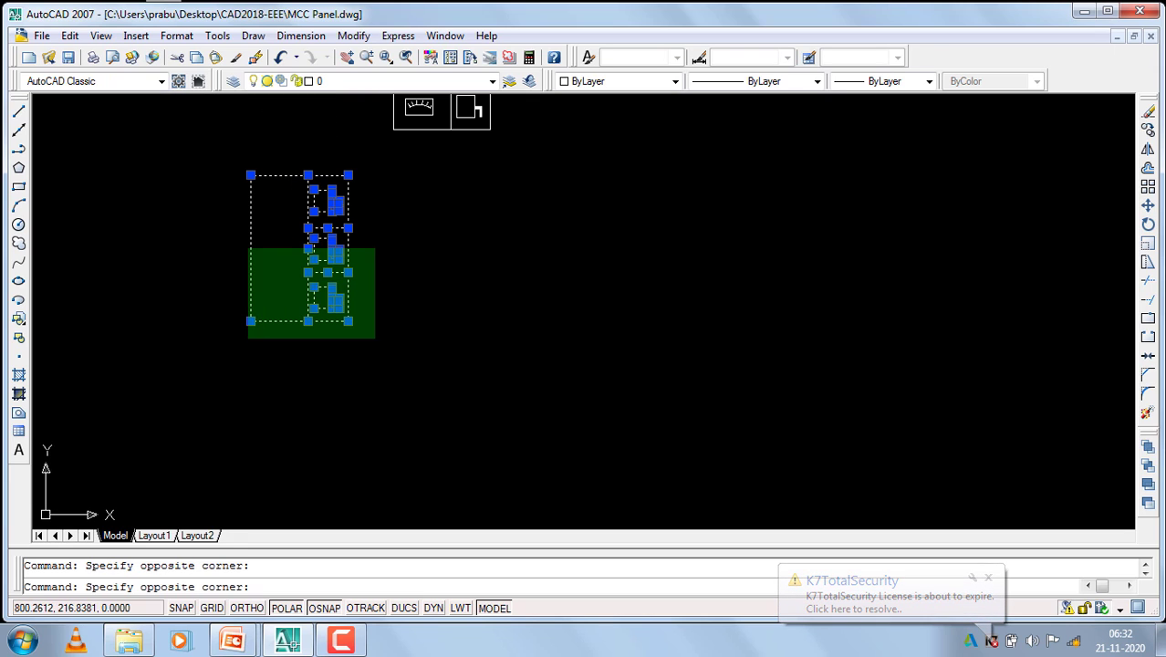
pyautogui.click(217, 166)
pyautogui.write('o')
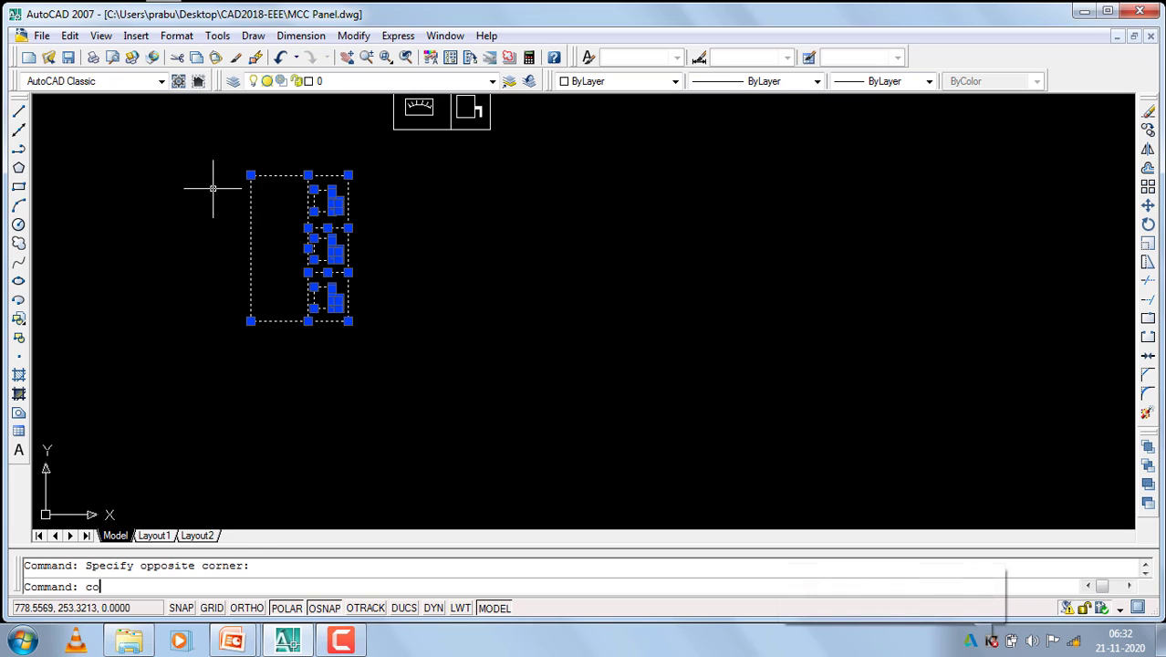
pyautogui.press('Return')
pyautogui.click(319, 388)
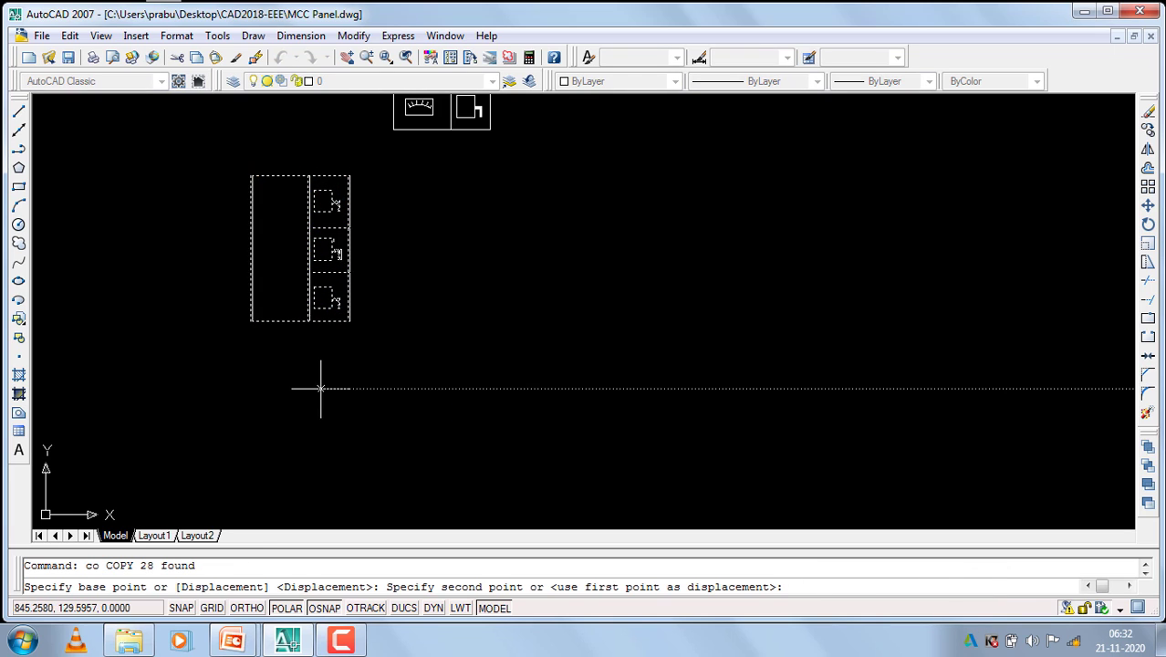
pyautogui.click(625, 388)
pyautogui.press('Return')
pyautogui.scroll(-5, 562, 364)
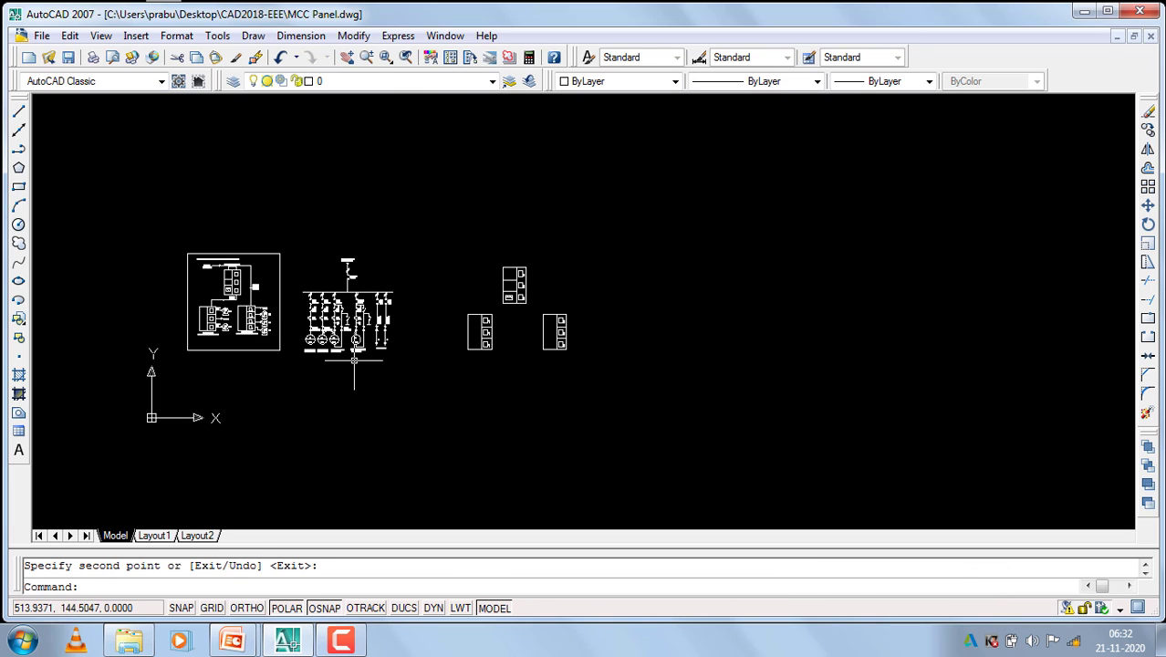
# Zoom around to review the switchboard and two panel boards, then start the Circle tool.
pyautogui.scroll(1, 167, 326)
pyautogui.scroll(2, 224, 347)
pyautogui.scroll(-1, 209, 362)
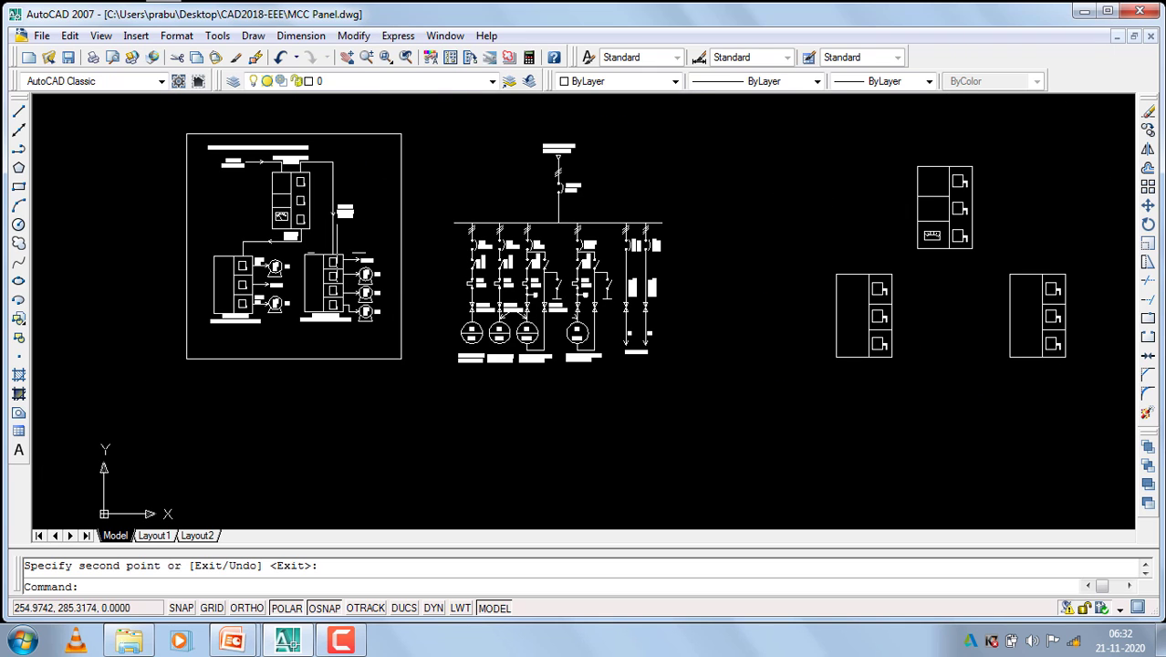
pyautogui.scroll(-2, 665, 284)
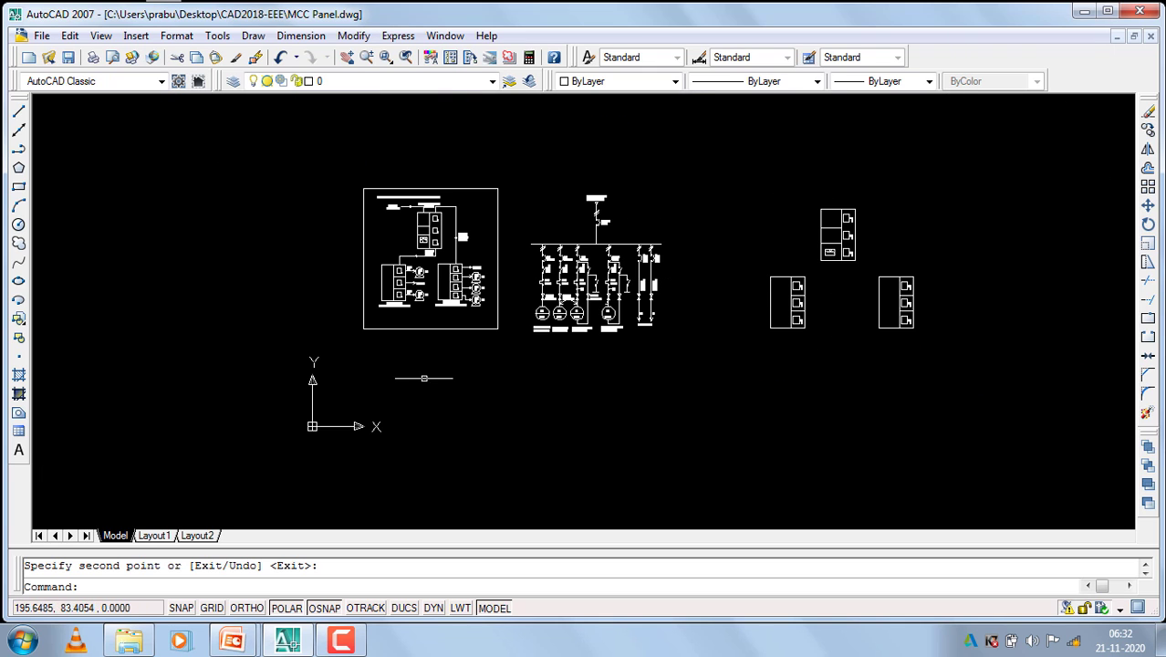
pyautogui.scroll(2, 379, 310)
pyautogui.scroll(1, 490, 209)
pyautogui.scroll(-1, 351, 219)
pyautogui.scroll(1, 498, 194)
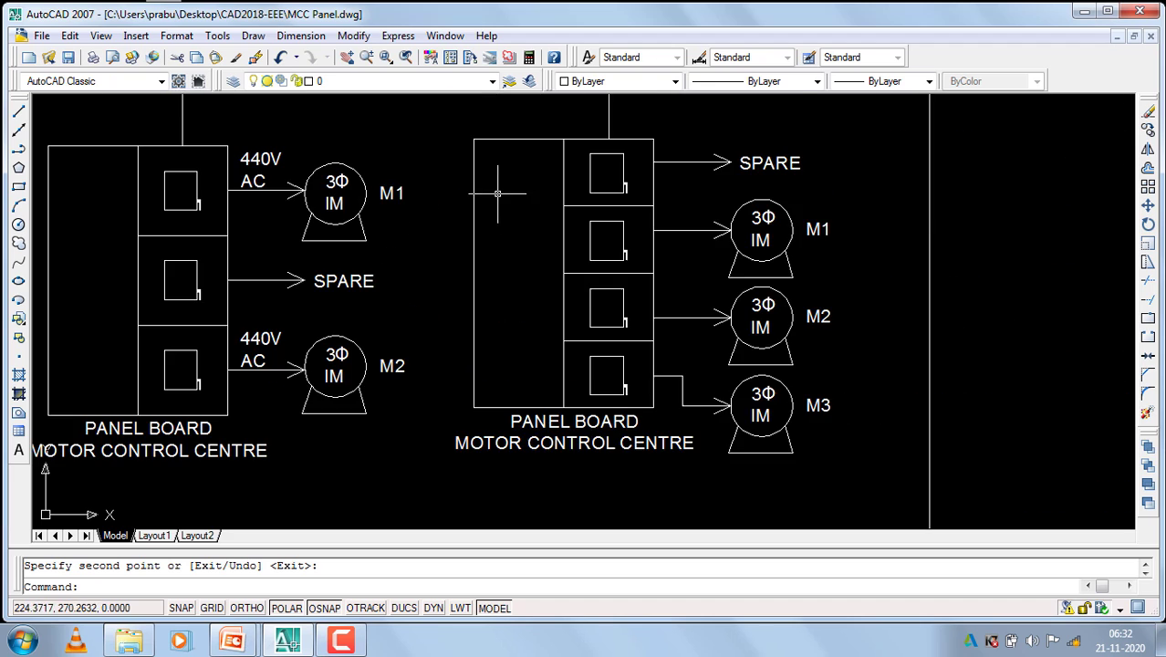
pyautogui.scroll(-3, 365, 183)
pyautogui.scroll(-3, 671, 387)
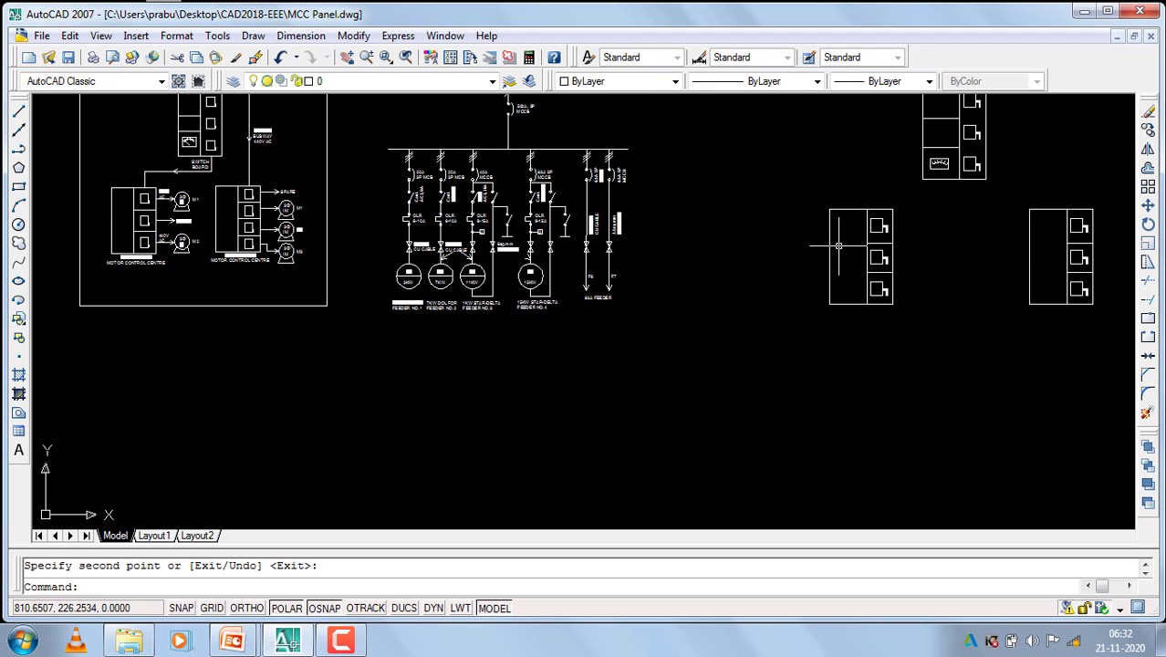
pyautogui.click(18, 225)
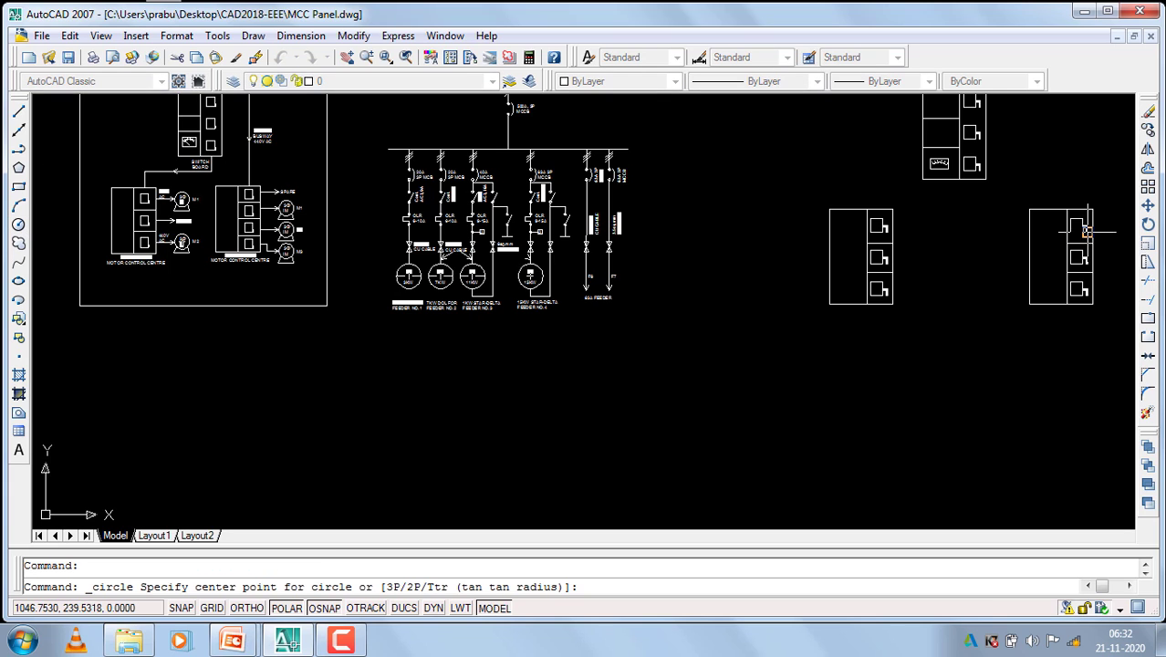
pyautogui.scroll(3, 1013, 234)
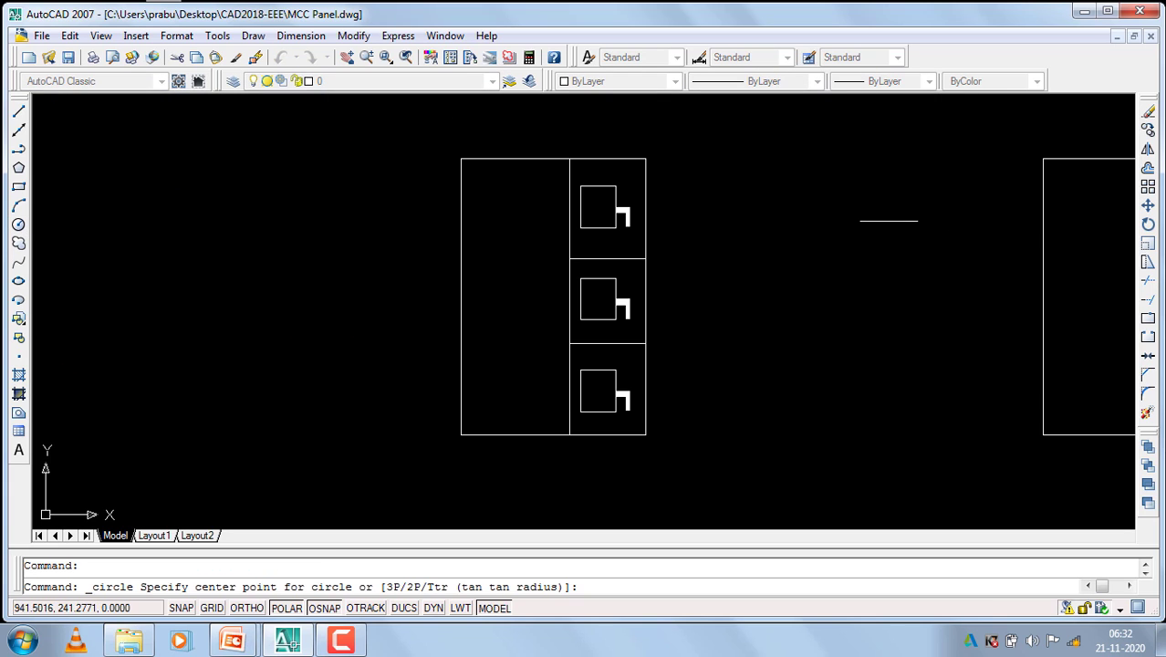
# Draw a small circle just right of the left panel board's top compartment.
pyautogui.click(726, 184)
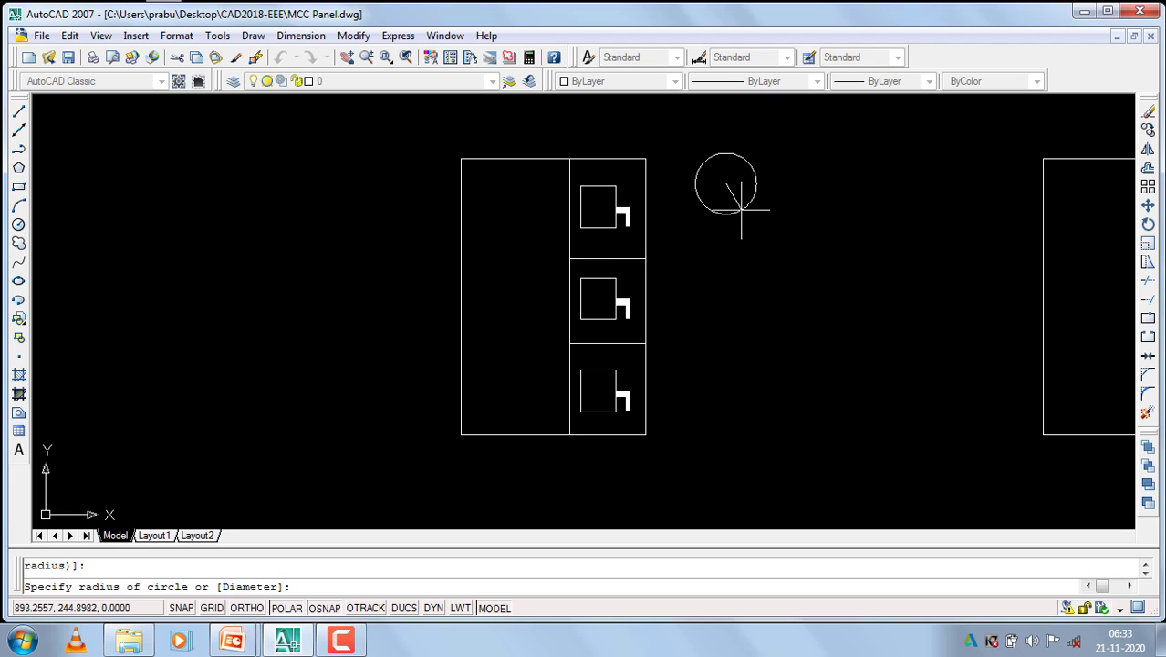
pyautogui.click(738, 202)
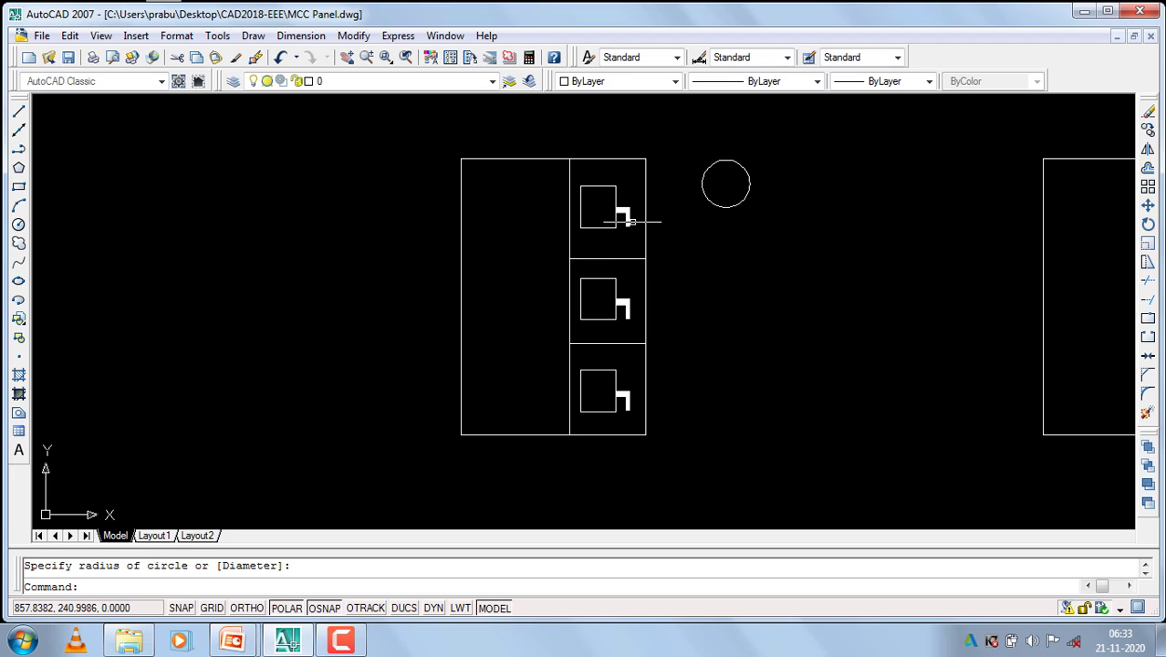
pyautogui.click(19, 110)
pyautogui.scroll(3, 785, 238)
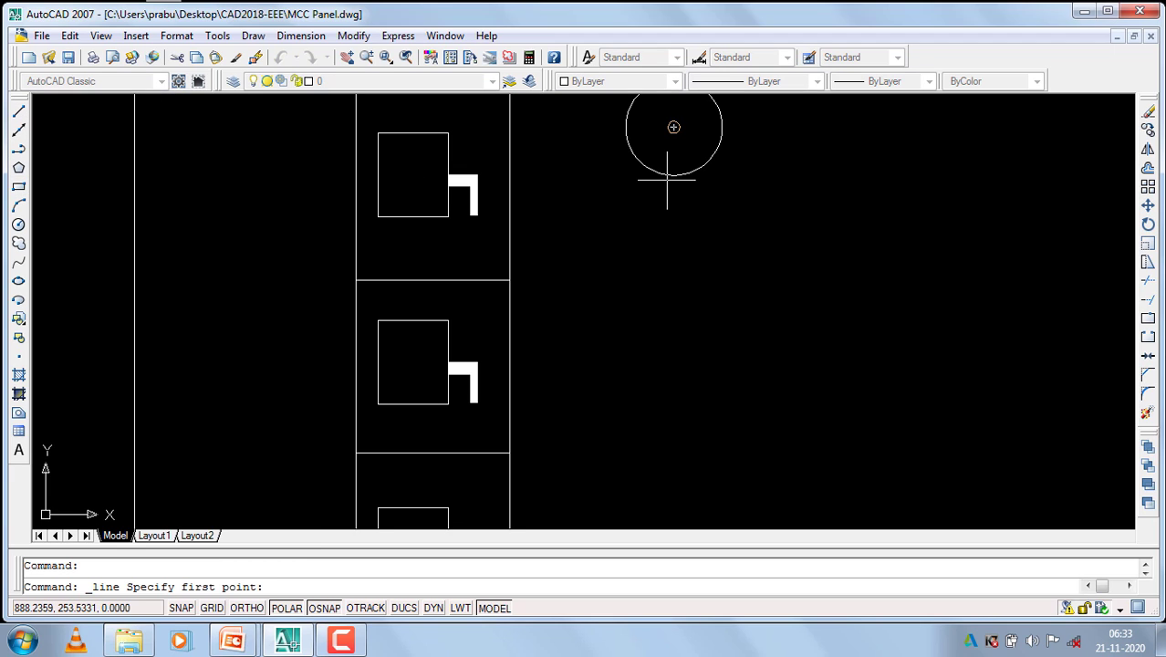
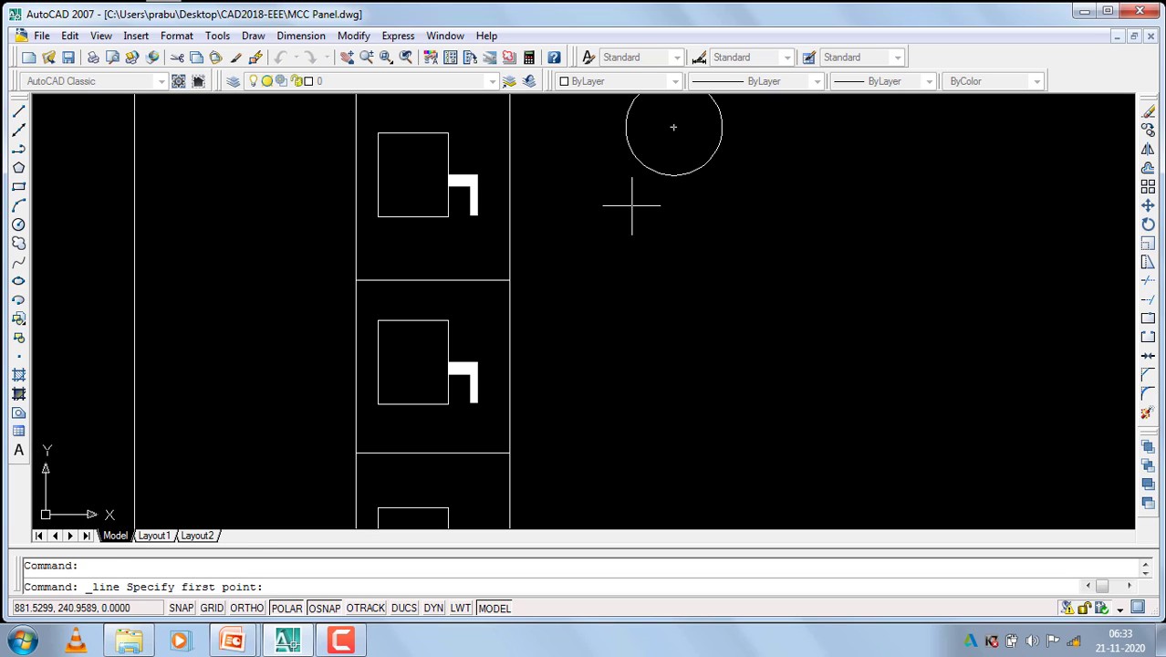
# Draw a horizontal base line below the motor circle and a slanted side rising into the circle.
pyautogui.click(633, 206)
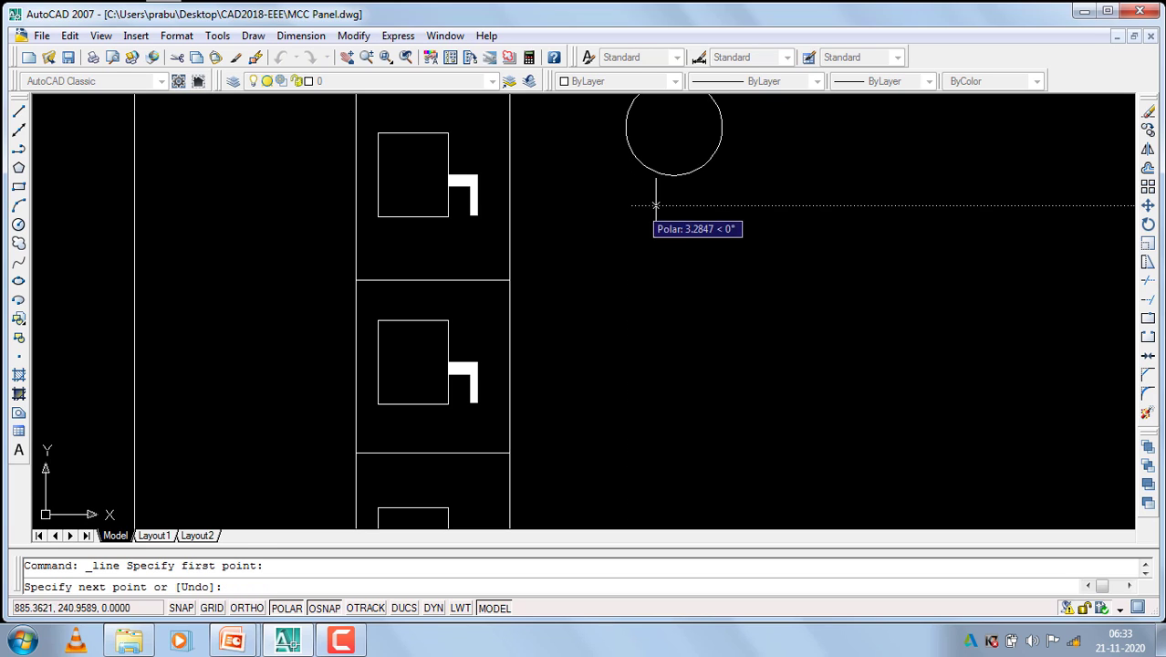
pyautogui.click(731, 206)
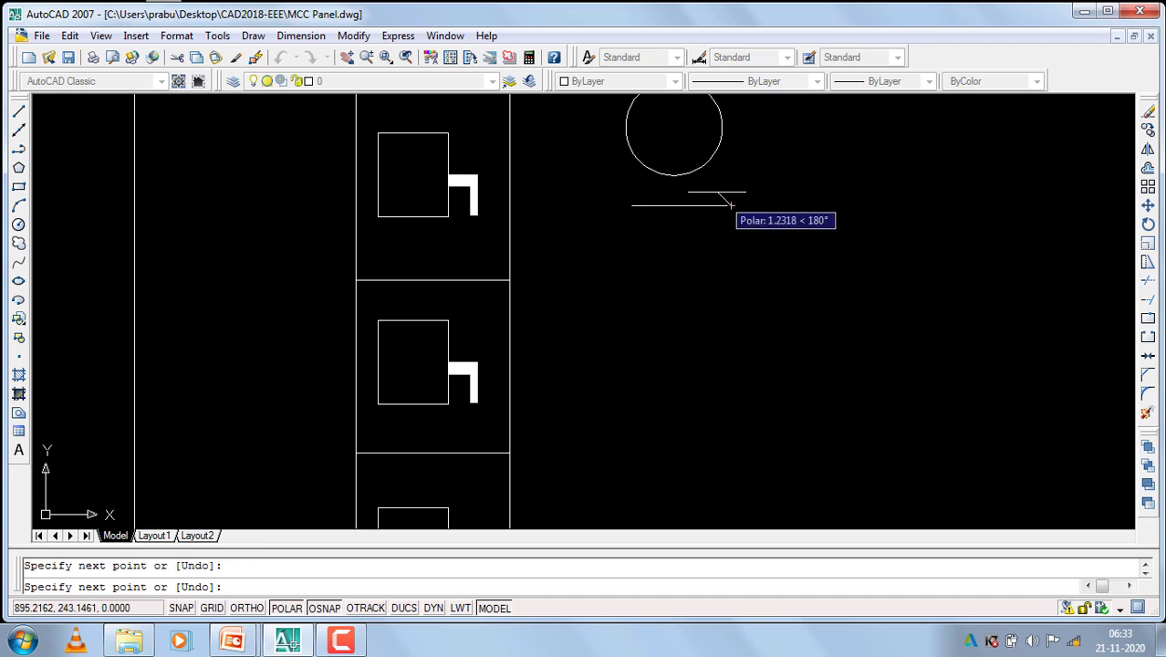
pyautogui.scroll(3, 692, 150)
pyautogui.click(691, 151)
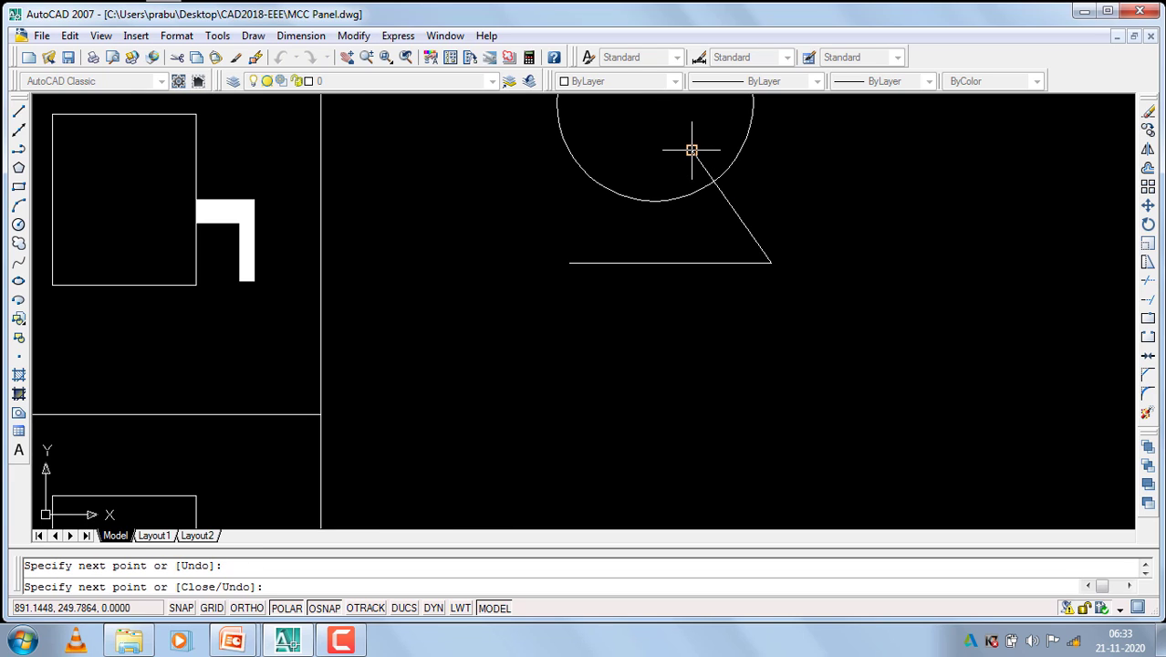
pyautogui.press('Return')
# Mirror the slanted side about a vertical axis through the base's midpoint, with Ortho on.
pyautogui.click(758, 223)
pyautogui.click(723, 229)
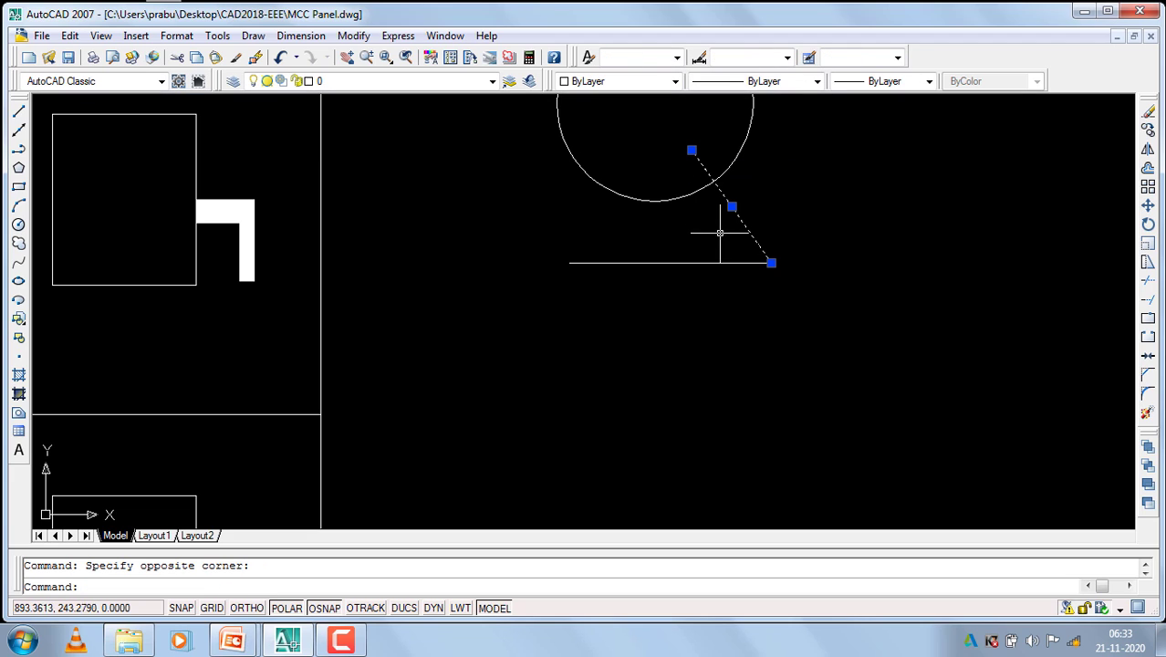
pyautogui.write('mi')
pyautogui.press('Return')
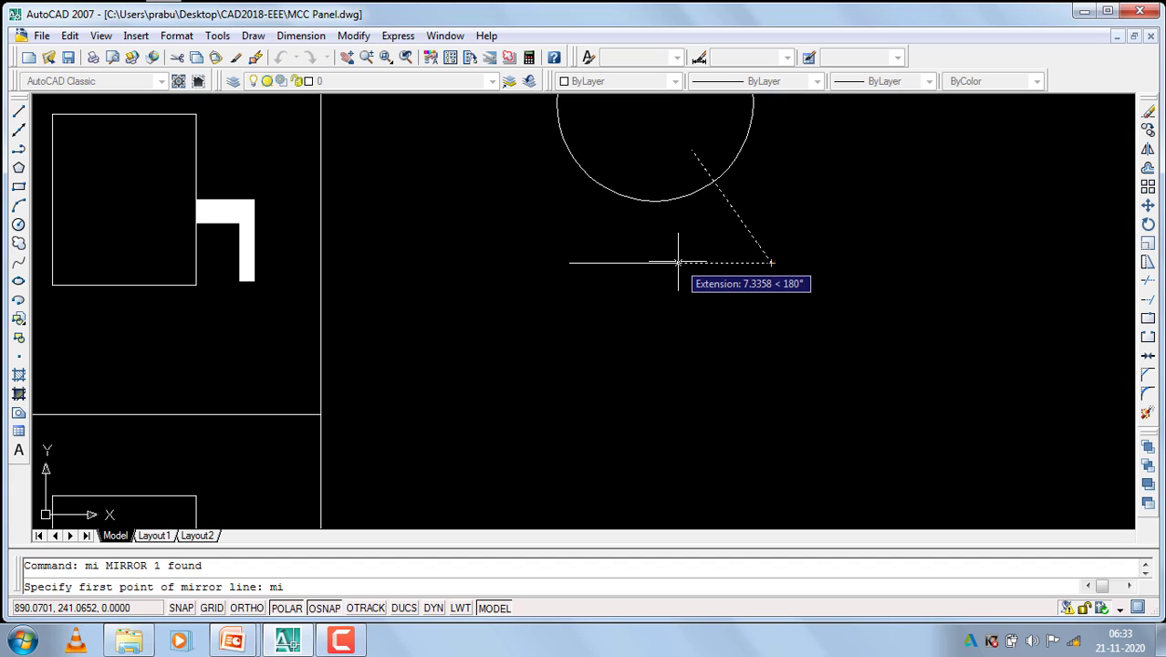
pyautogui.click(671, 263)
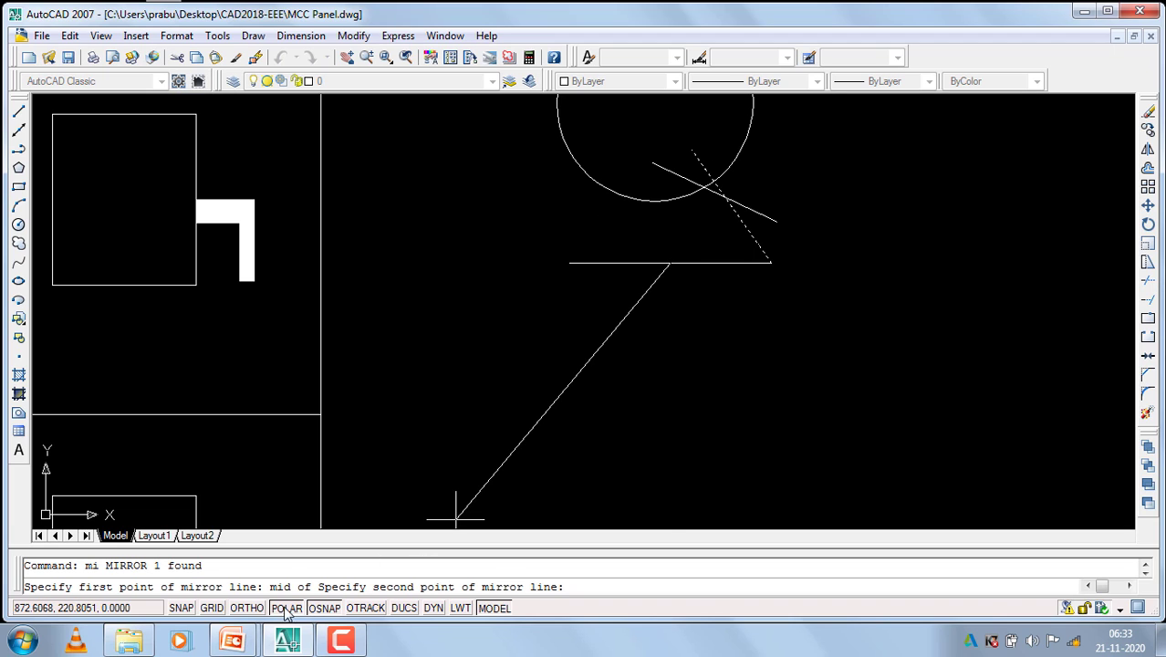
pyautogui.click(247, 608)
pyautogui.click(626, 458)
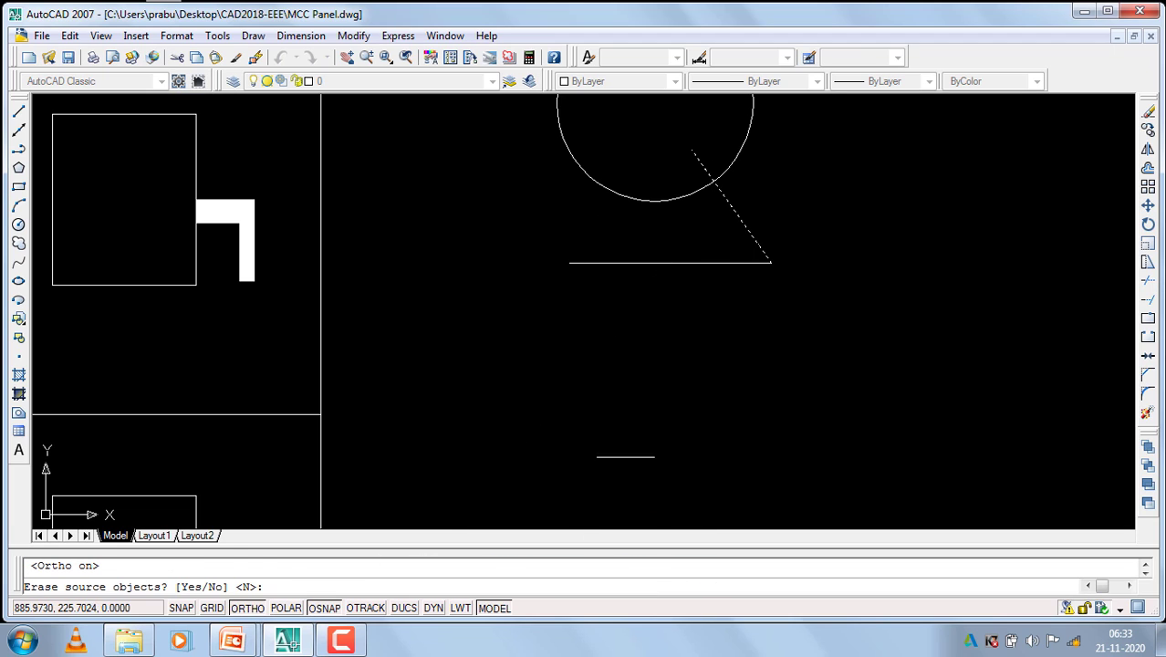
# Keep the original side, then trim both slanted sides where they run inside the circle.
pyautogui.press('Return')
pyautogui.click(739, 126)
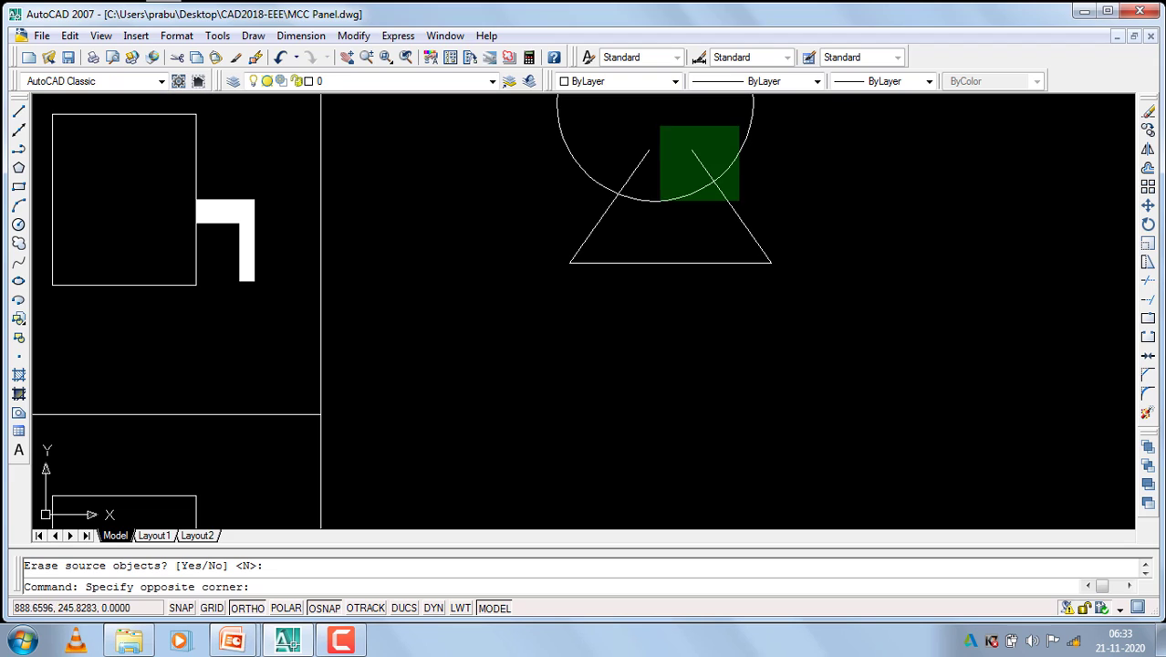
pyautogui.click(572, 224)
pyautogui.press('Return')
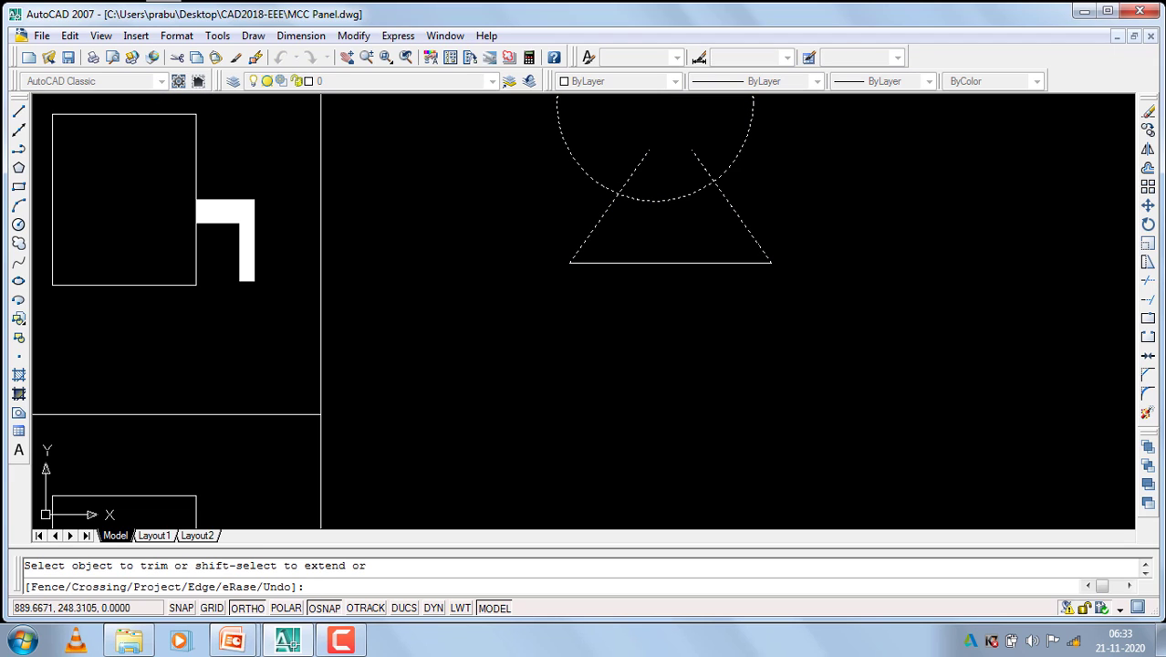
pyautogui.click(708, 134)
pyautogui.click(633, 166)
pyautogui.rightClick(639, 154)
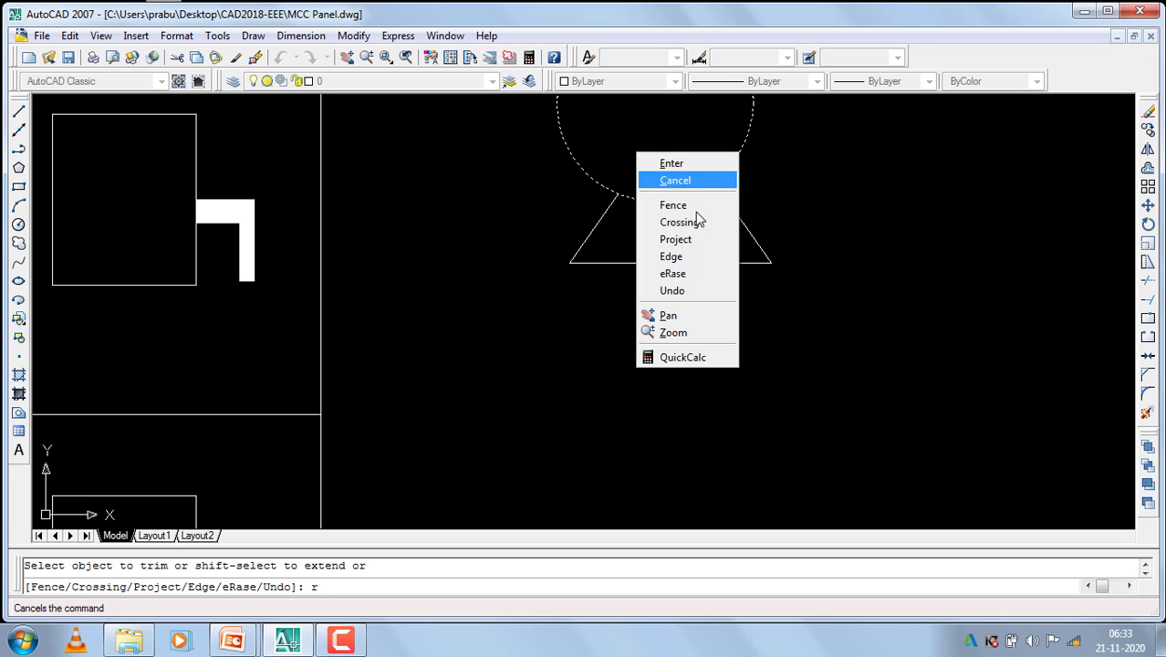
pyautogui.click(671, 180)
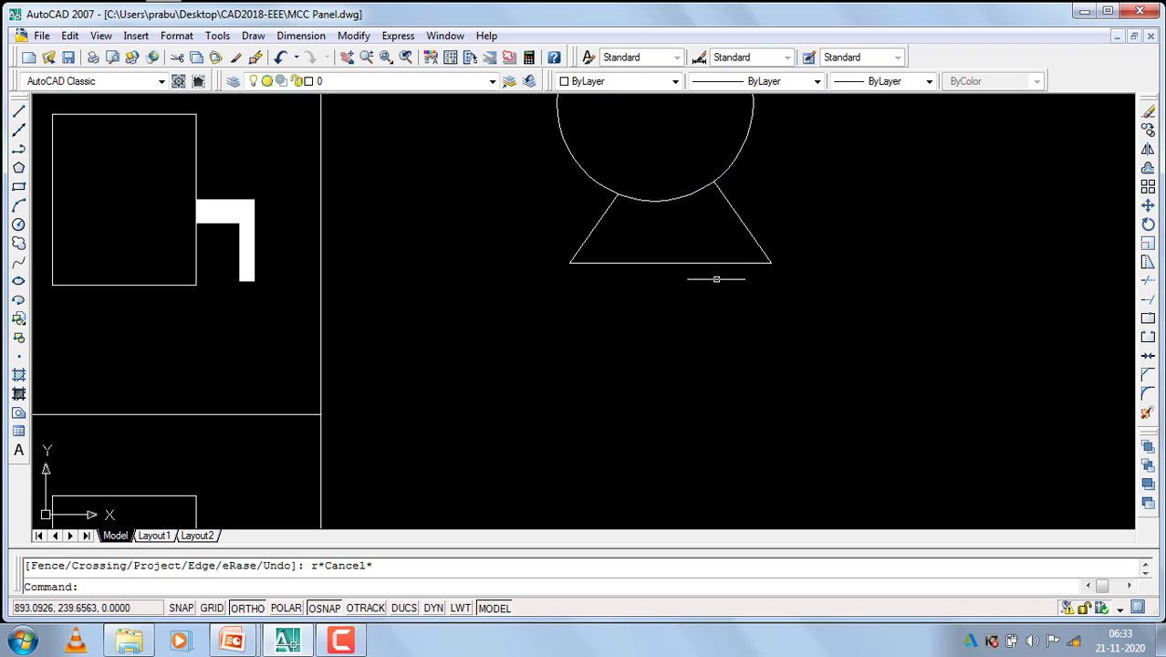
# Select the three stand lines and move them from a picked base point.
pyautogui.scroll(-5, 716, 274)
pyautogui.scroll(5, 721, 274)
pyautogui.click(873, 284)
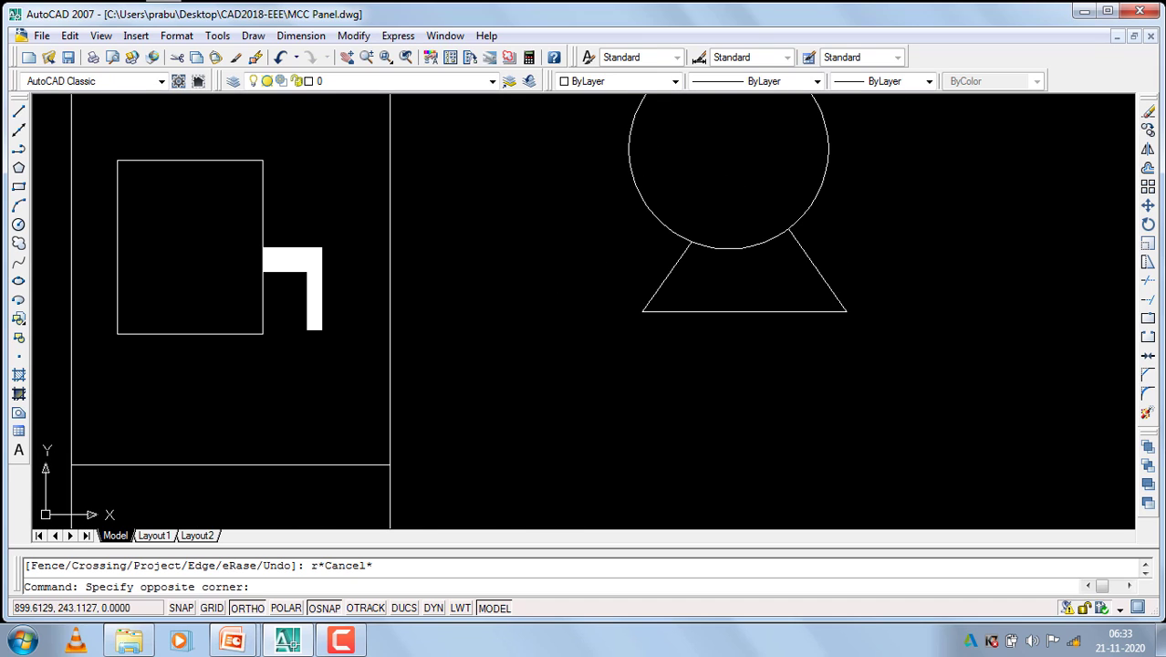
pyautogui.click(629, 367)
pyautogui.write('m')
pyautogui.press('Return')
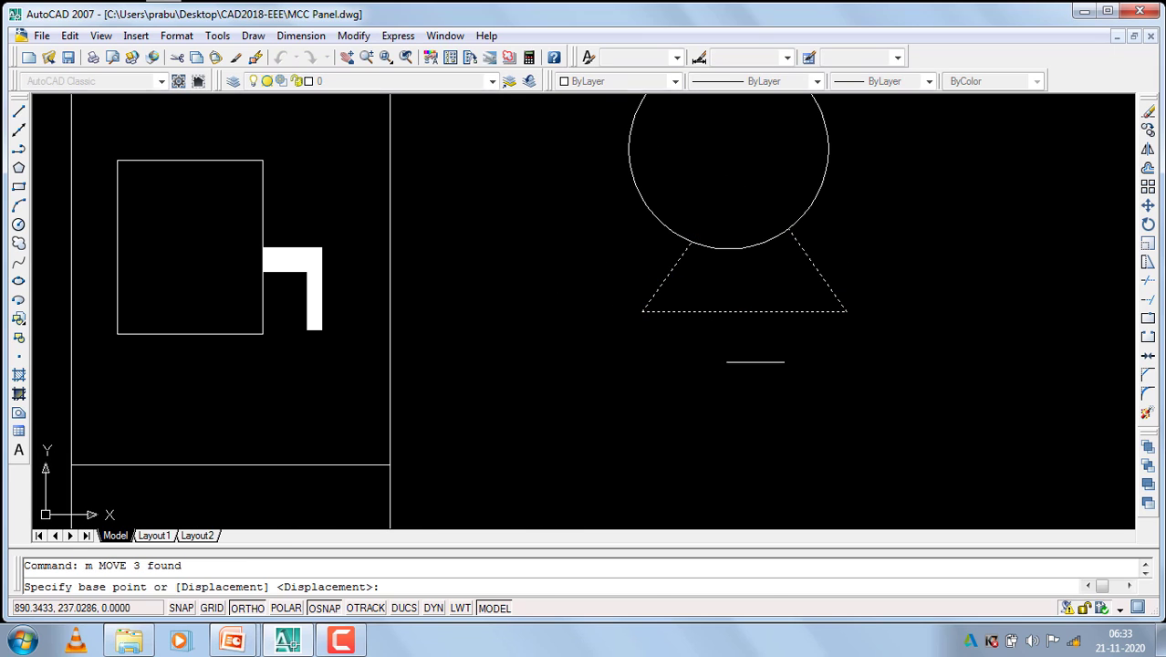
pyautogui.click(832, 387)
pyautogui.press('Return')
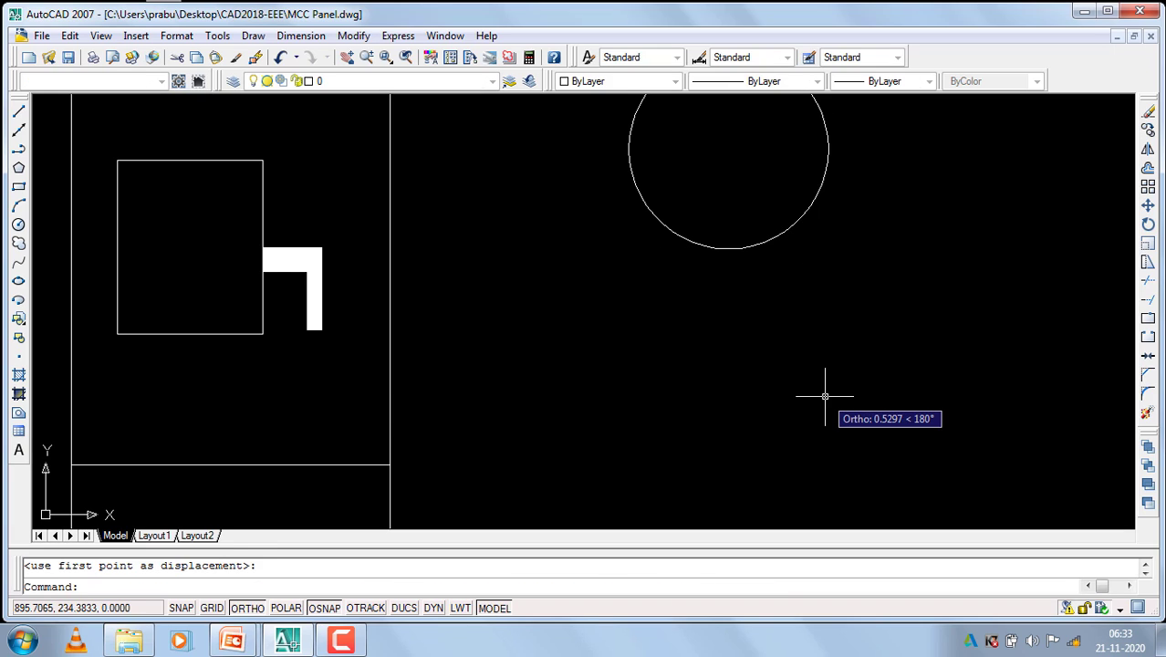
pyautogui.press('Return')
# Undo the accidental move so the stand returns beneath the motor circle.
pyautogui.hotkey('ctrl', 'z')
pyautogui.write('zzzz')
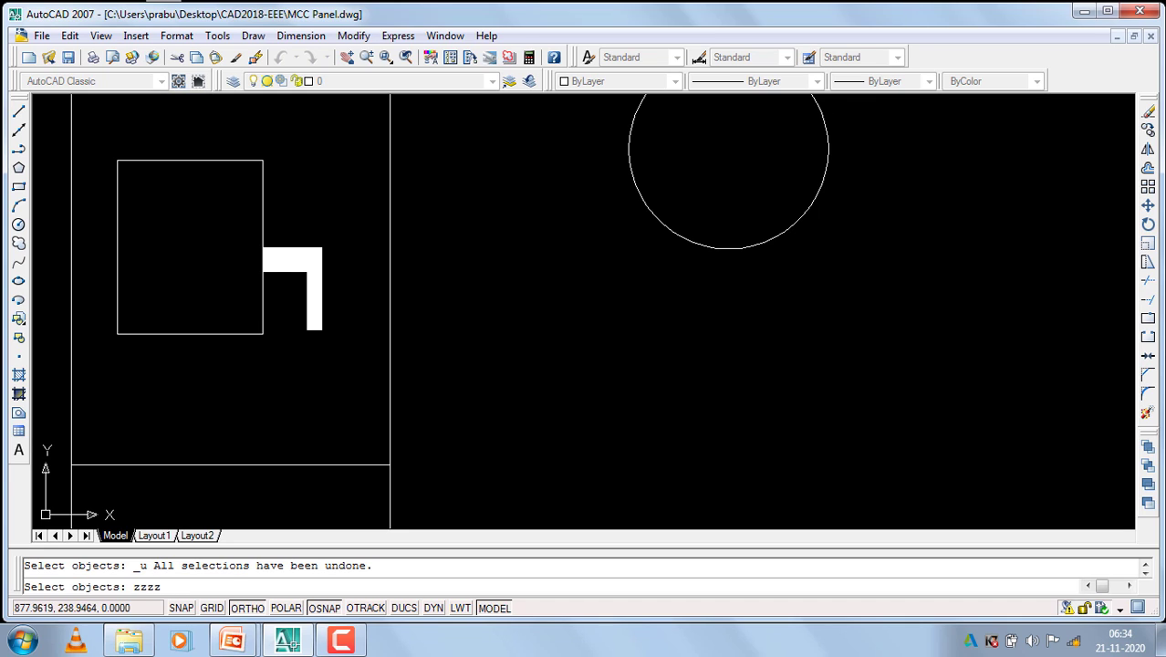
pyautogui.press('Return')
pyautogui.press('Return')
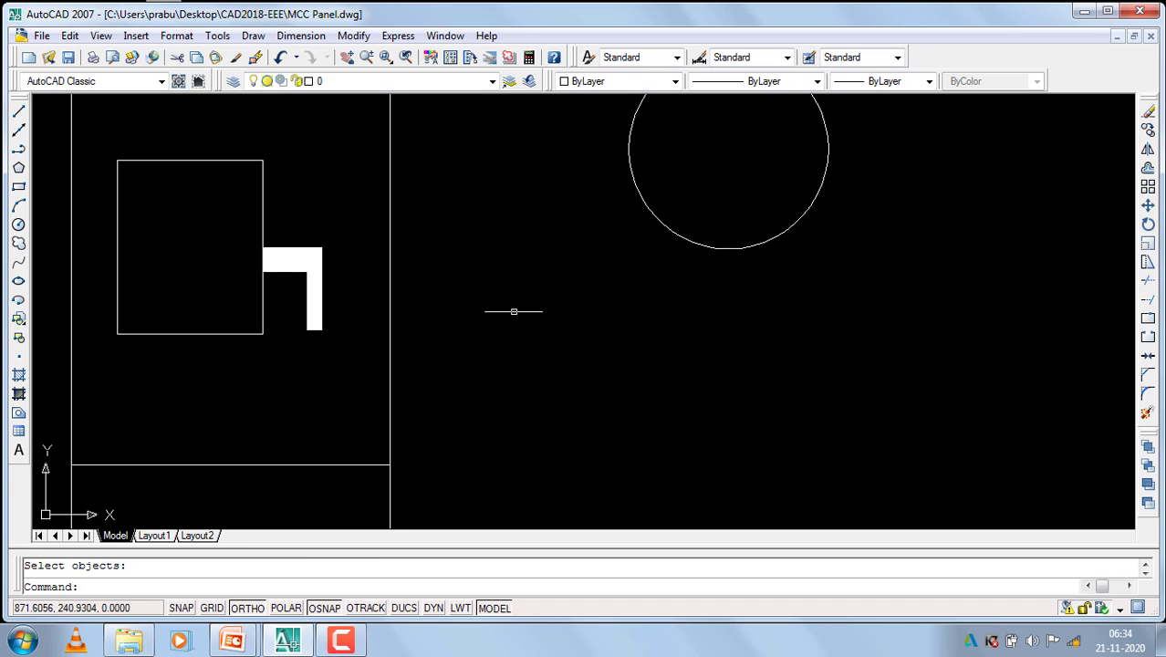
pyautogui.rightClick(504, 281)
pyautogui.click(502, 246)
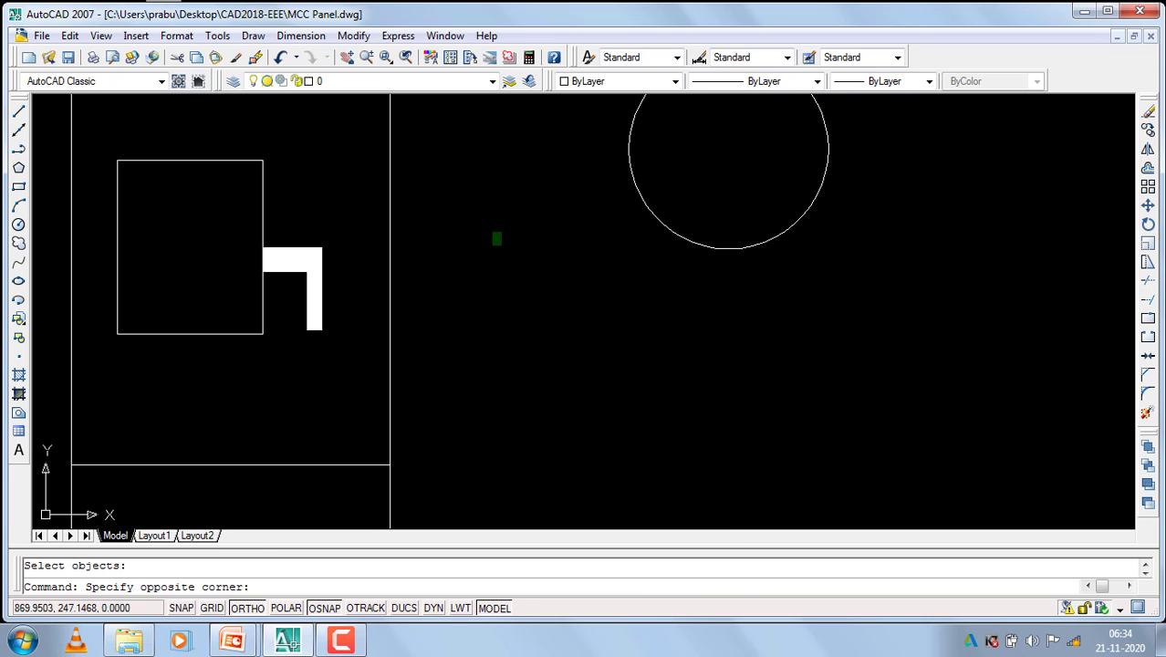
pyautogui.click(459, 208)
pyautogui.hotkey('ctrl', 'z')
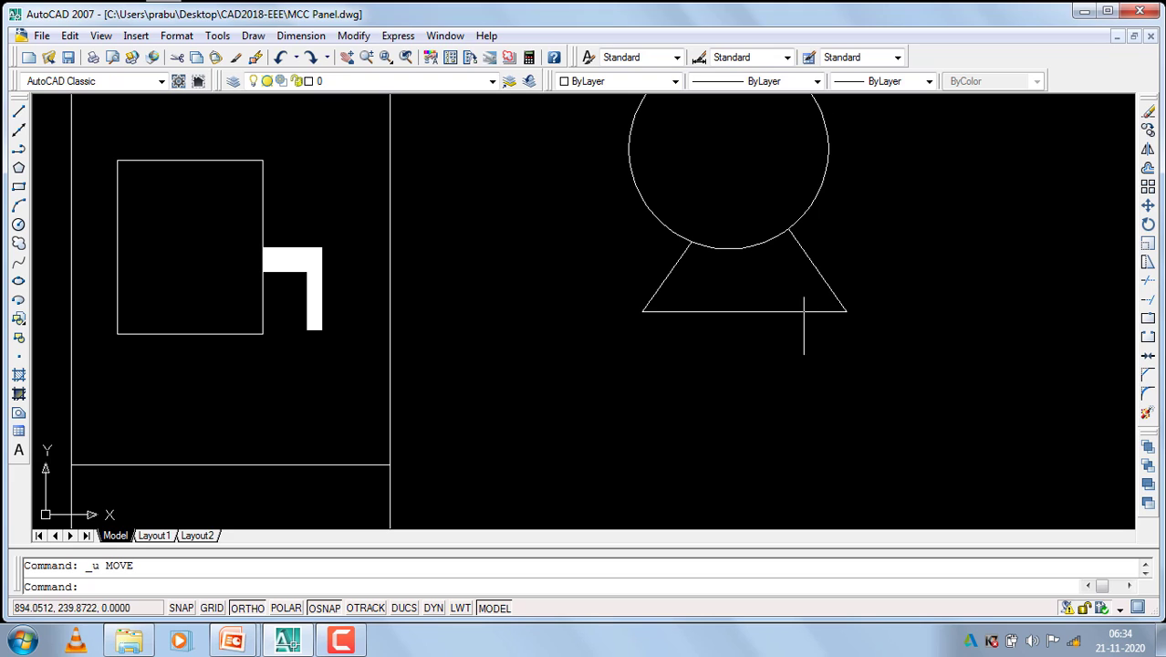
pyautogui.write('l')
pyautogui.press('Return')
pyautogui.scroll(-4, 744, 336)
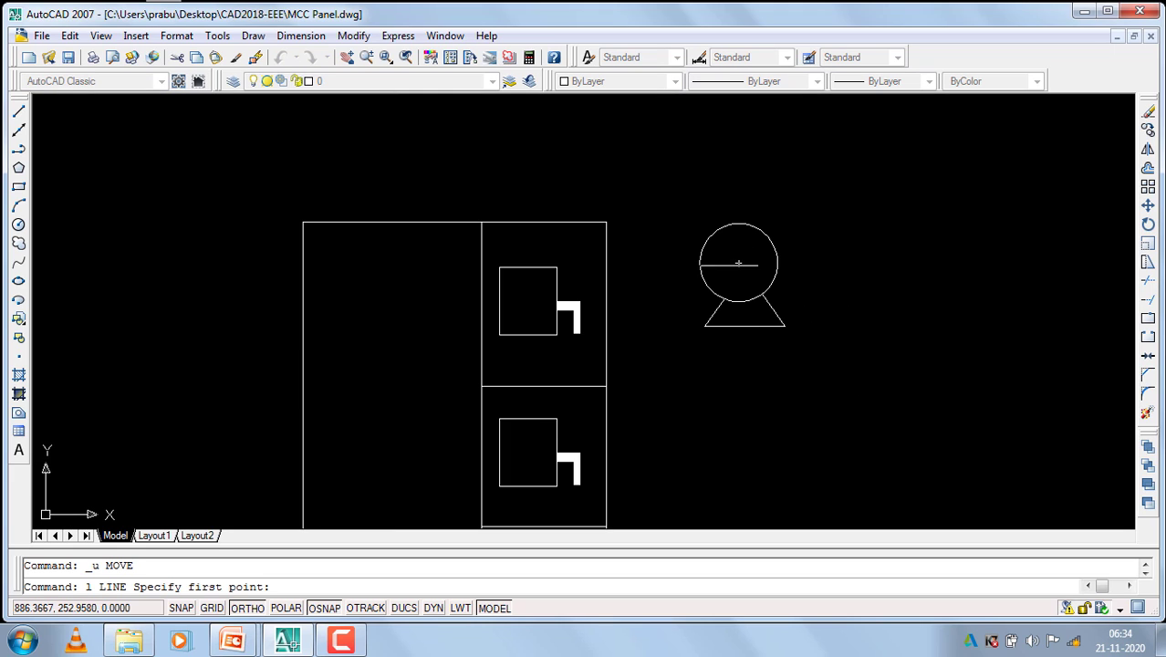
# Draw a vertical line down from the circle's centre and centre the stand on it from the base midpoint.
pyautogui.click(738, 263)
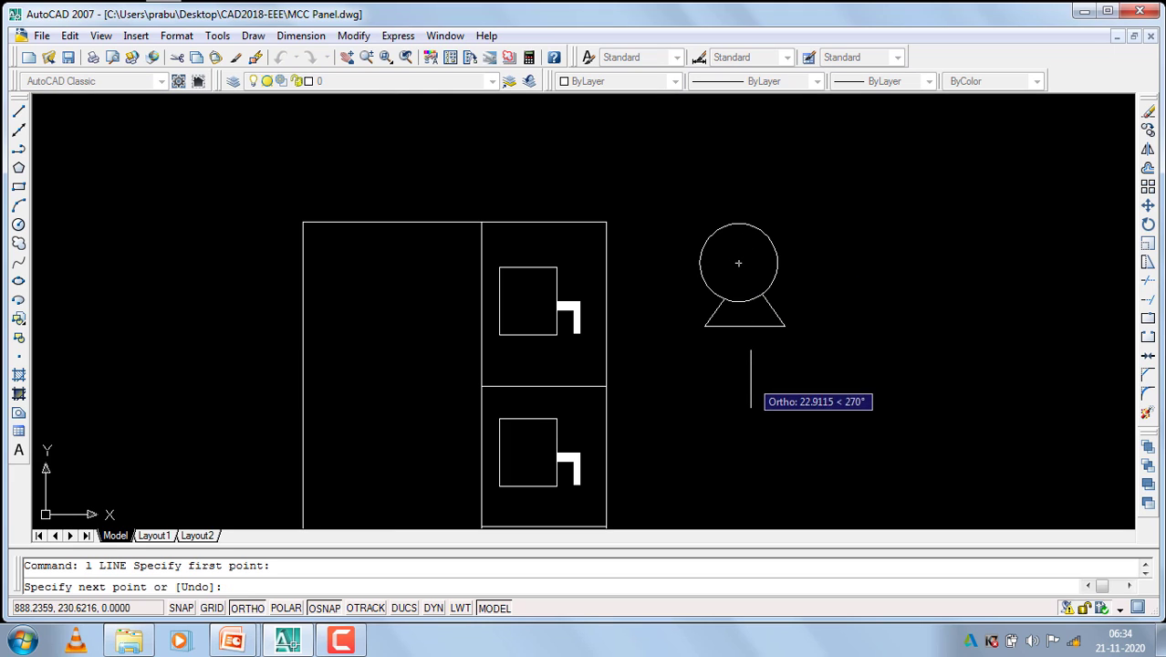
pyautogui.click(750, 388)
pyautogui.press('Return')
pyautogui.scroll(6, 755, 332)
pyautogui.click(927, 226)
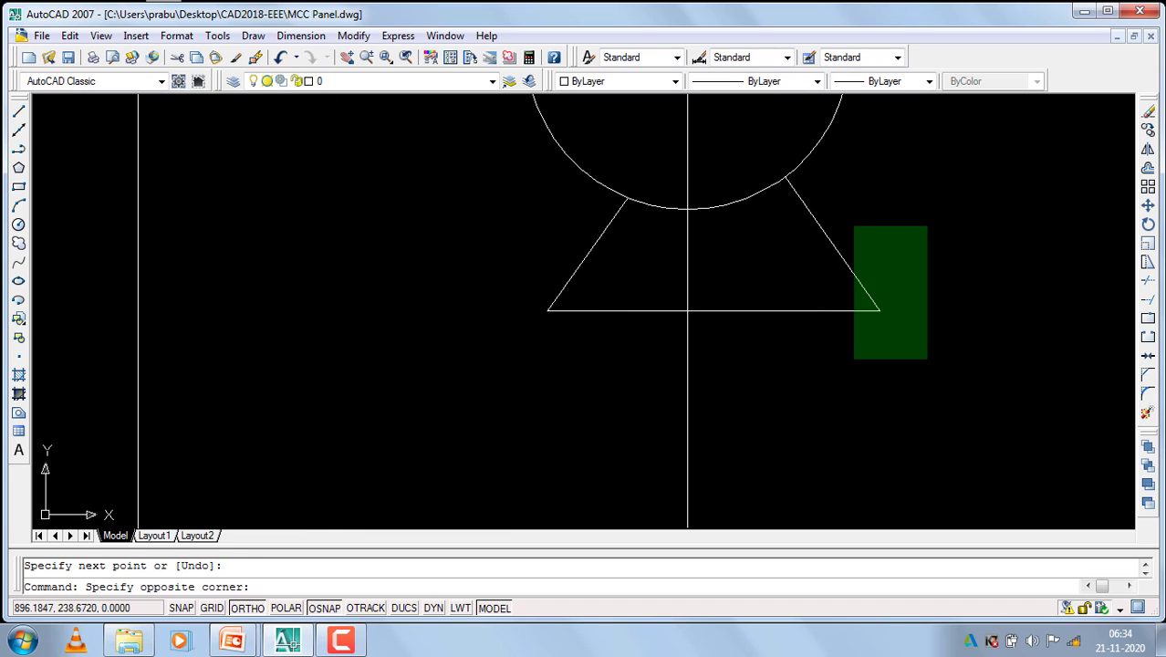
pyautogui.click(854, 359)
pyautogui.click(620, 333)
pyautogui.click(418, 195)
pyautogui.write('m')
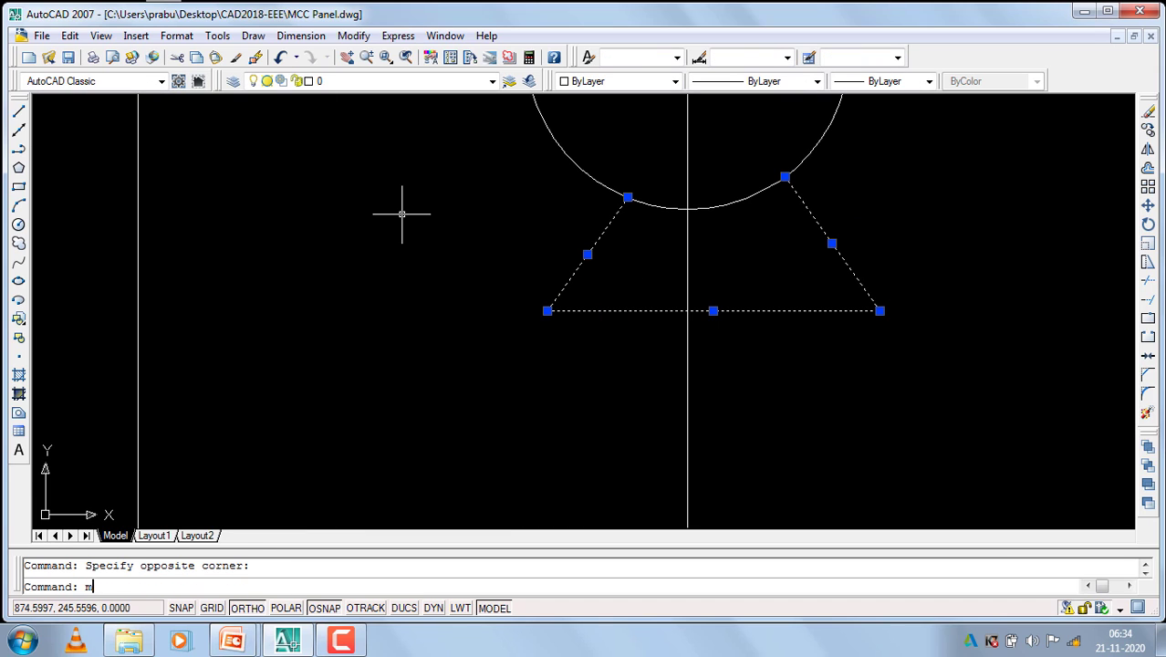
pyautogui.press('Return')
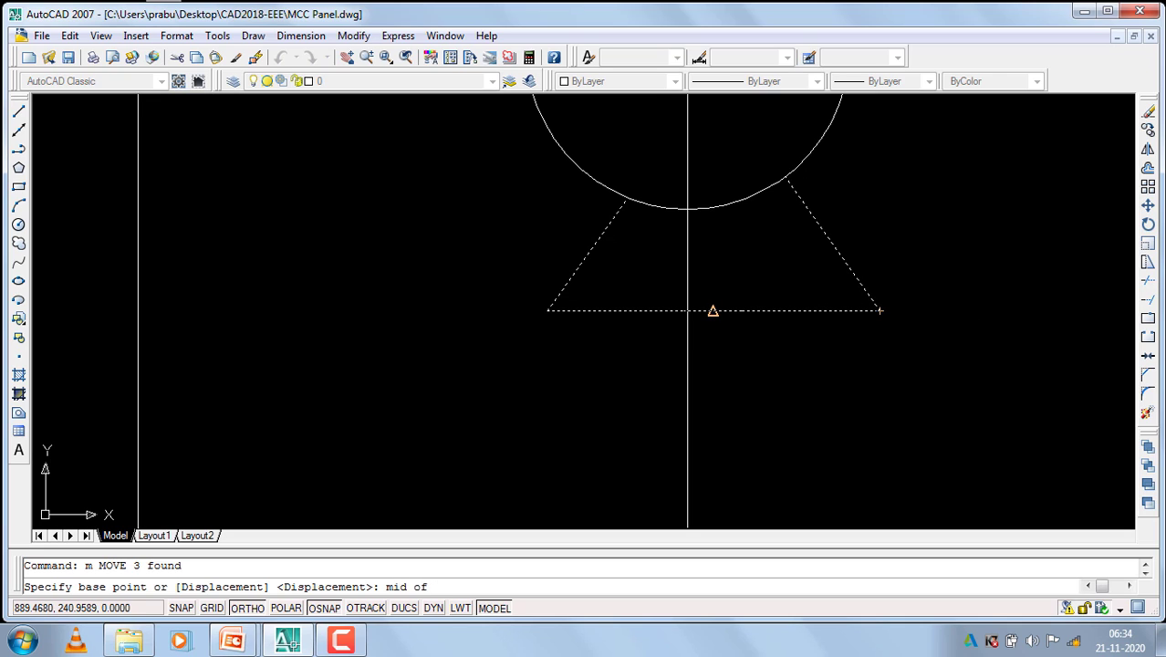
pyautogui.click(713, 311)
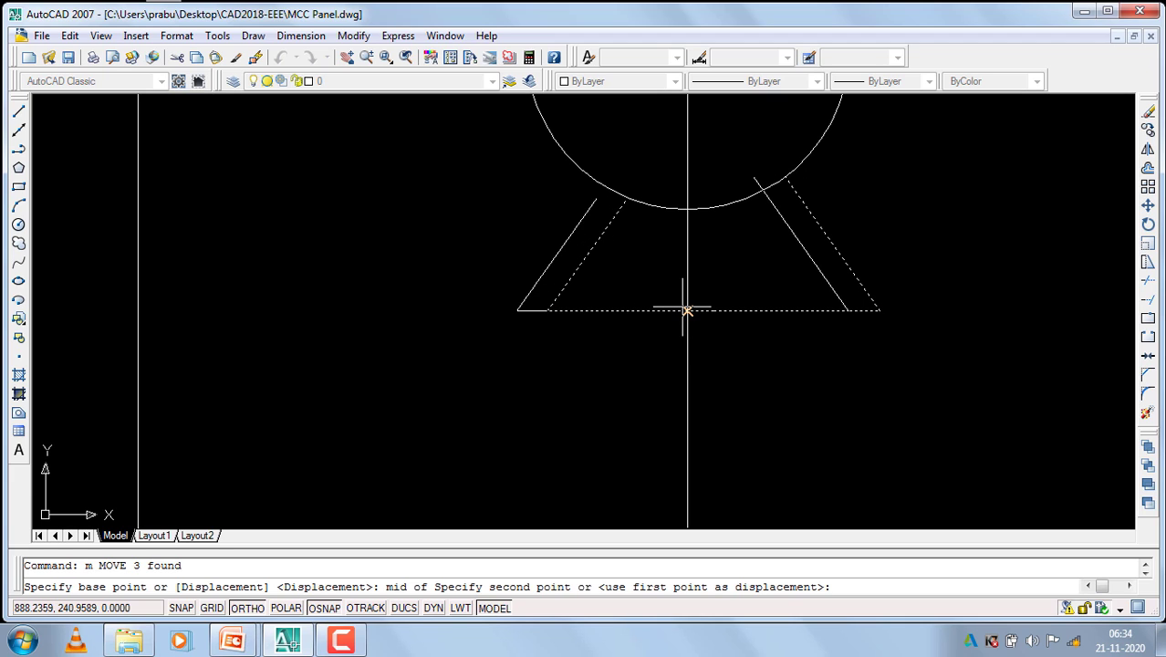
pyautogui.click(687, 311)
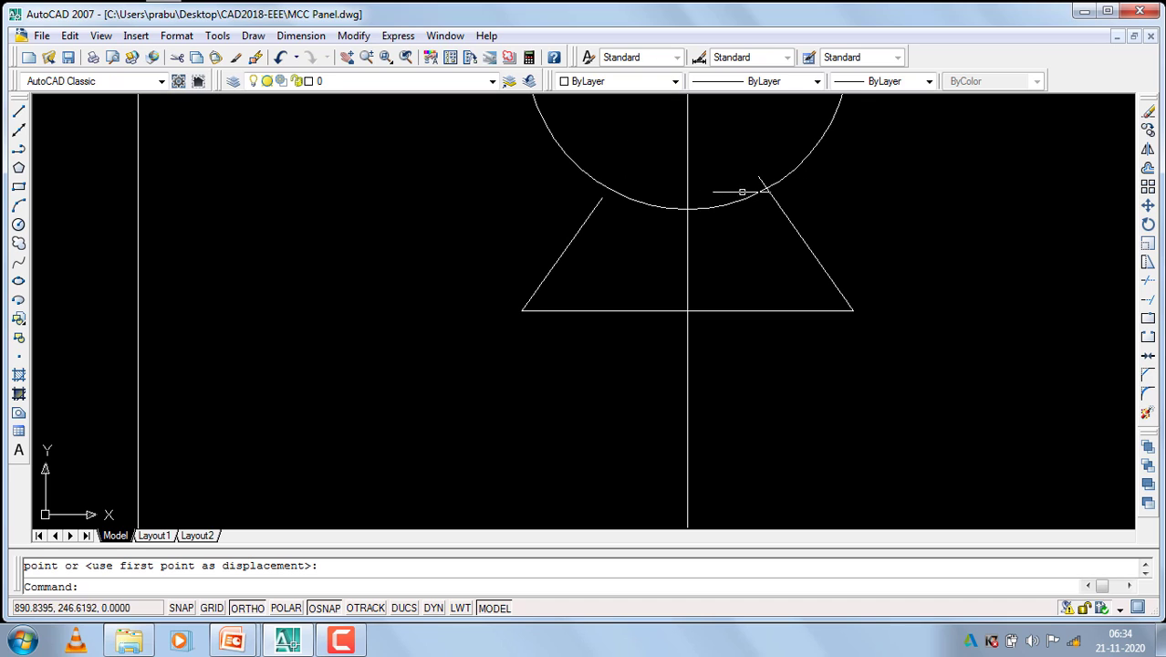
# Erase the temporary vertical centre line.
pyautogui.click(688, 288)
pyautogui.click(645, 266)
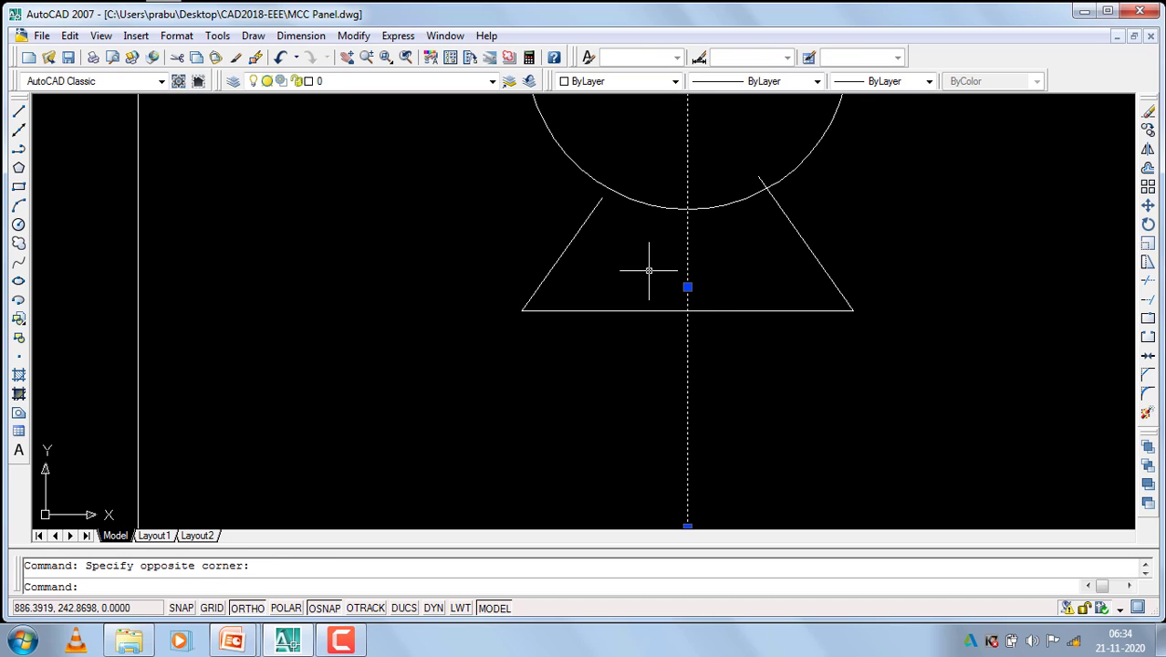
pyautogui.click(672, 239)
pyautogui.write('e')
pyautogui.press('Return')
# Trim away the right leg's stub above the circle's arc.
pyautogui.scroll(-5, 683, 284)
pyautogui.scroll(5, 682, 284)
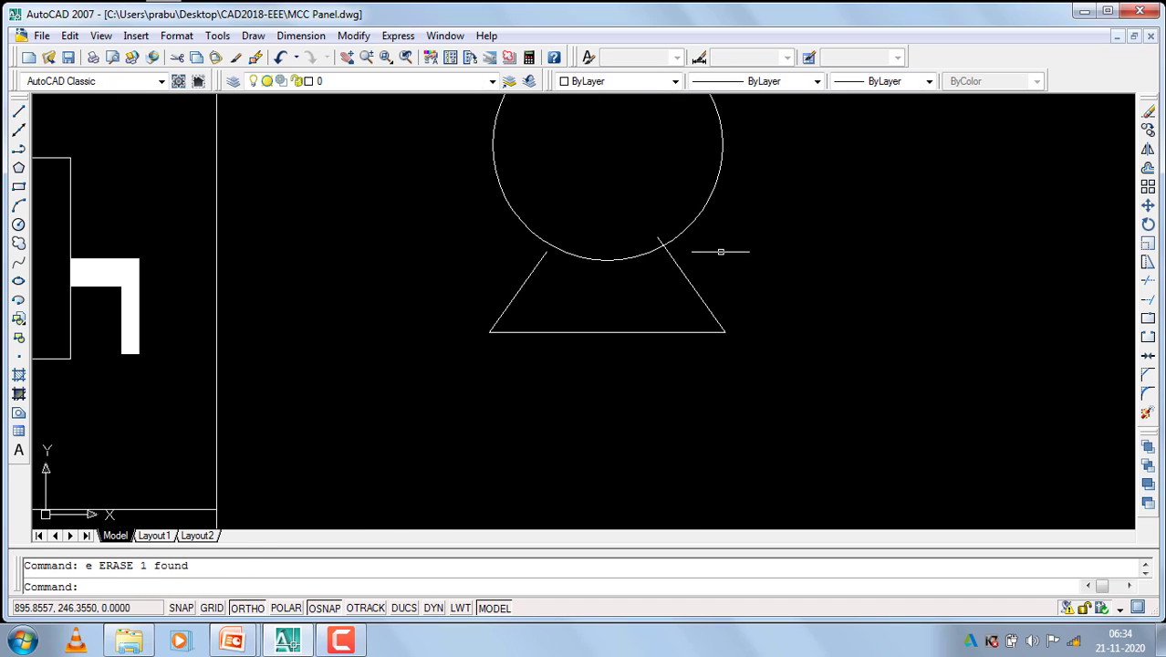
pyautogui.click(719, 244)
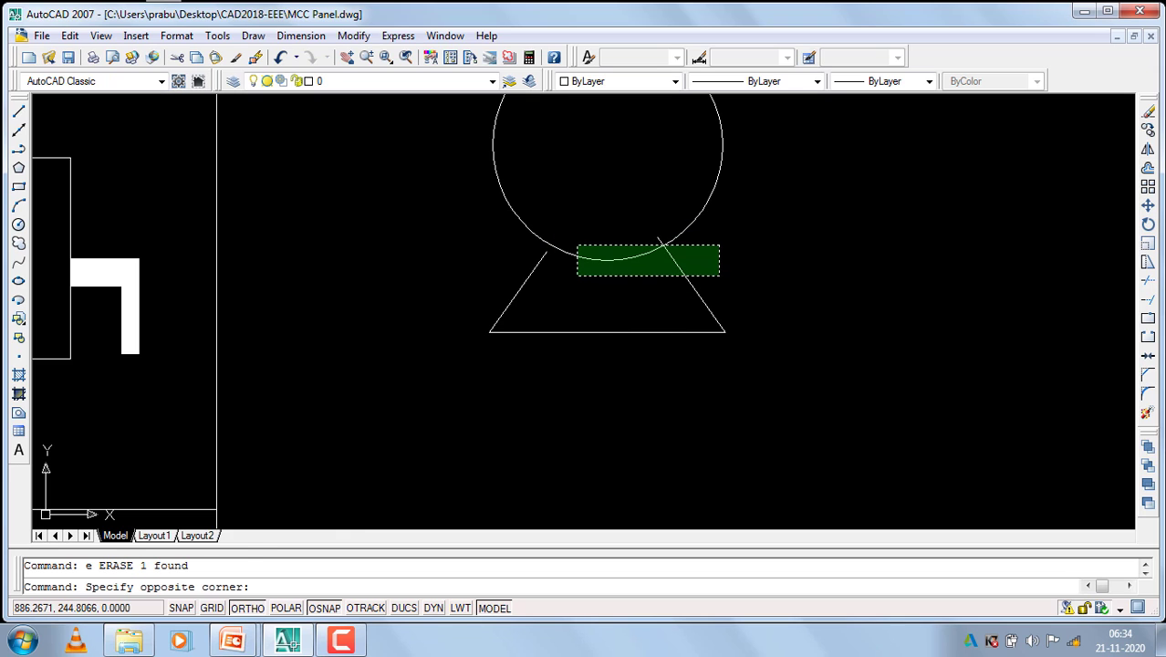
pyautogui.click(575, 276)
pyautogui.write('tr')
pyautogui.press('Return')
pyautogui.scroll(5, 645, 246)
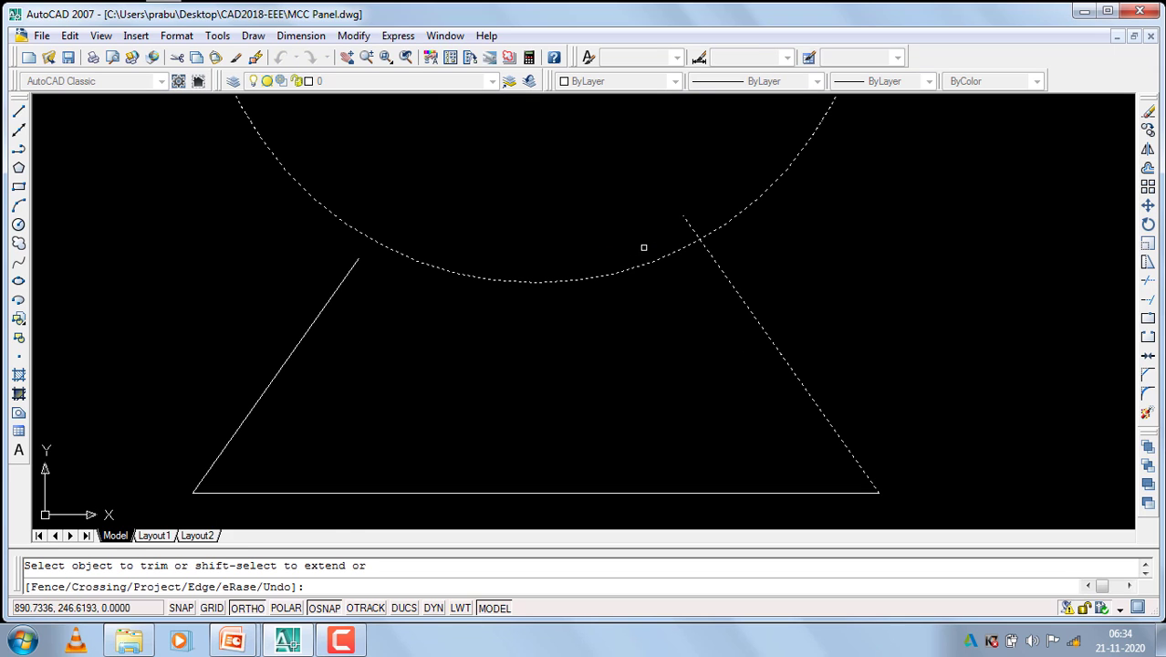
pyautogui.click(691, 194)
pyautogui.click(668, 227)
pyautogui.press('Return')
# Extend the left slanted leg up until it meets the circle.
pyautogui.scroll(-5, 643, 205)
pyautogui.click(590, 193)
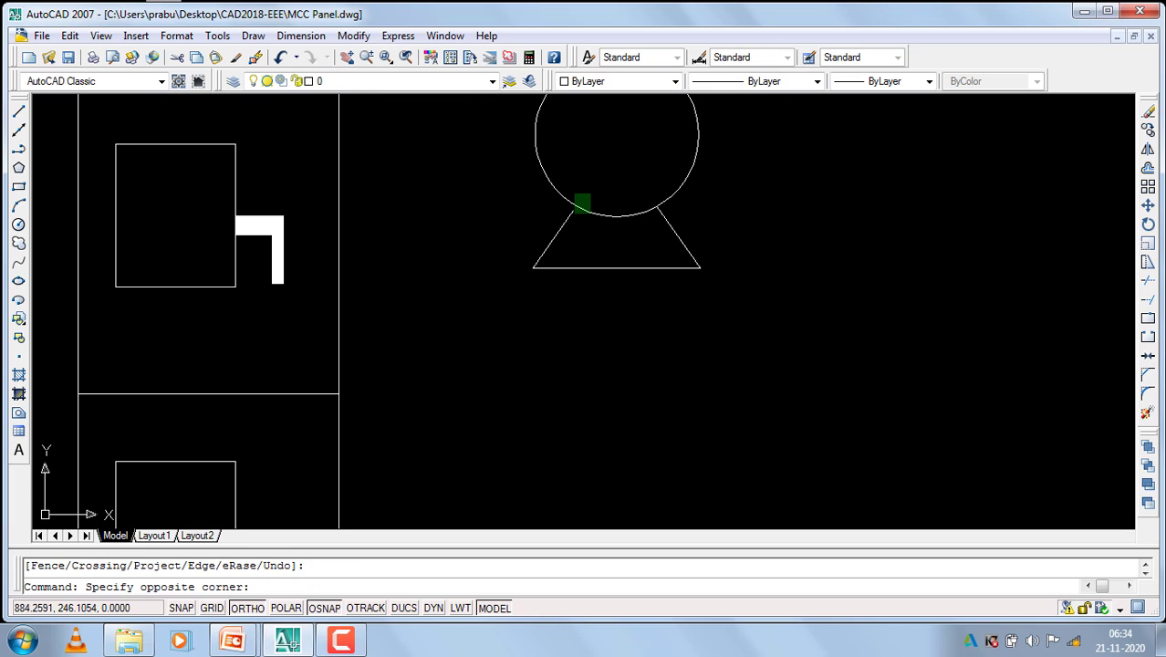
pyautogui.click(551, 251)
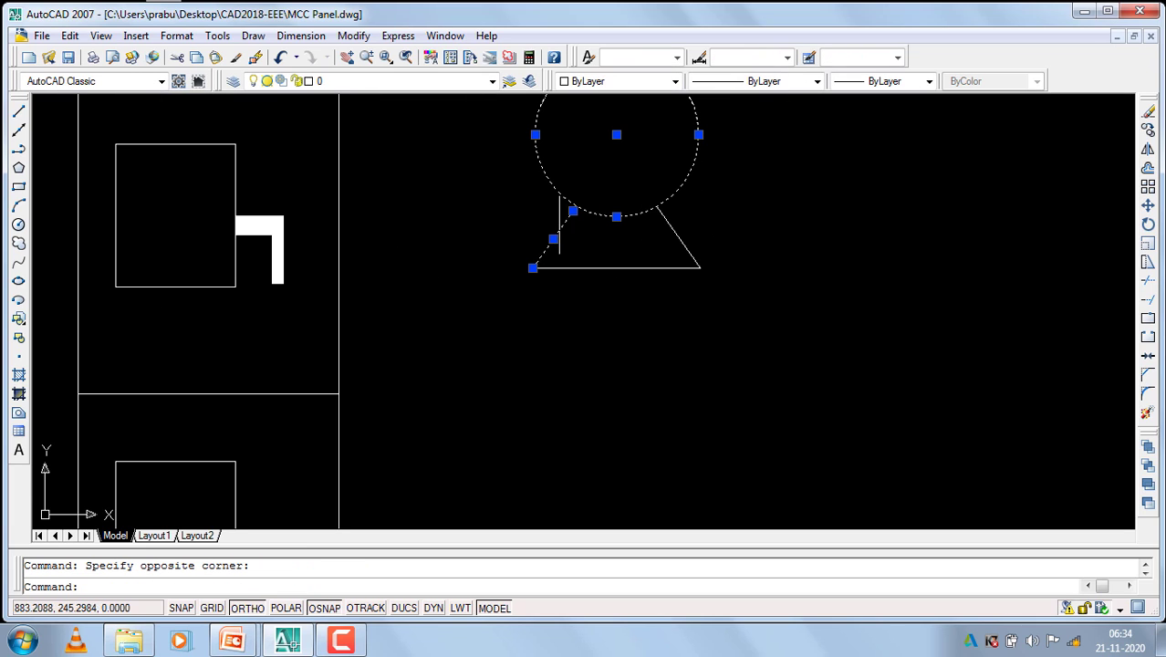
pyautogui.click(1153, 298)
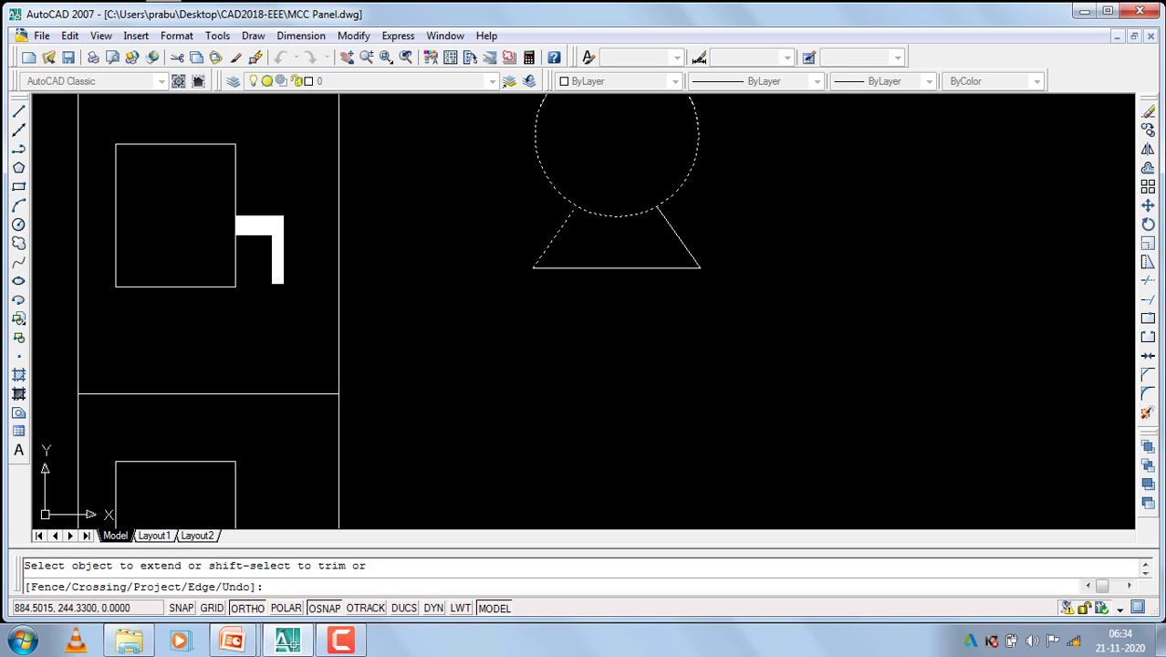
pyautogui.click(577, 243)
pyautogui.click(534, 227)
pyautogui.scroll(6, 547, 228)
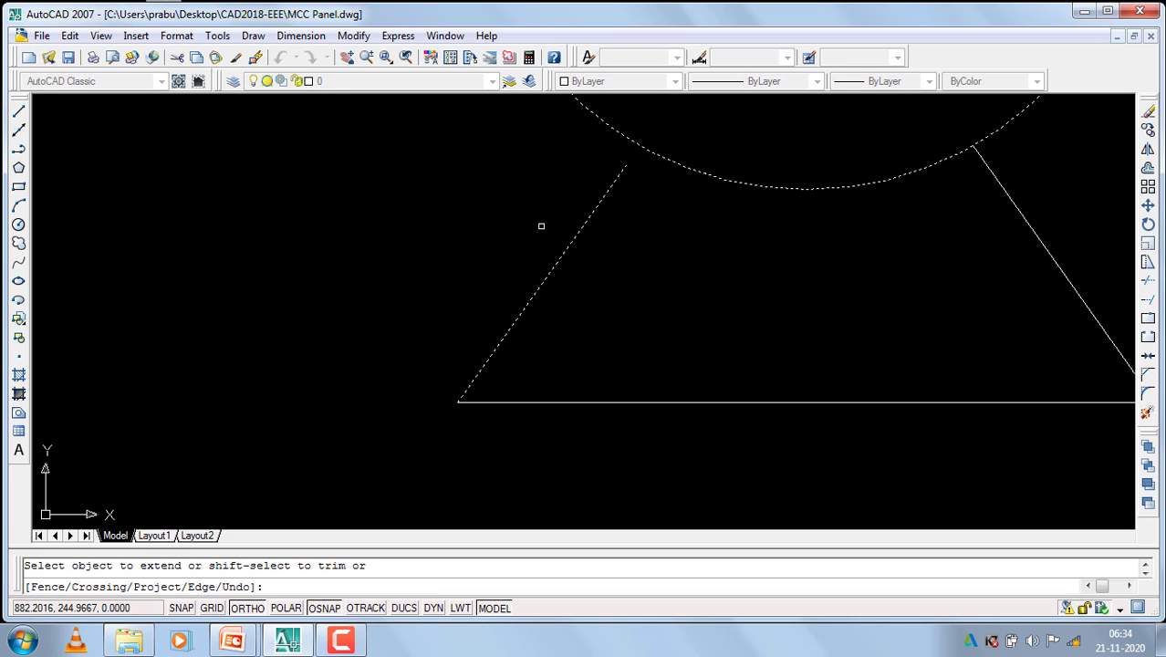
pyautogui.click(576, 234)
pyautogui.click(505, 177)
pyautogui.press('Return')
pyautogui.scroll(-6, 685, 256)
pyautogui.scroll(-3, 679, 310)
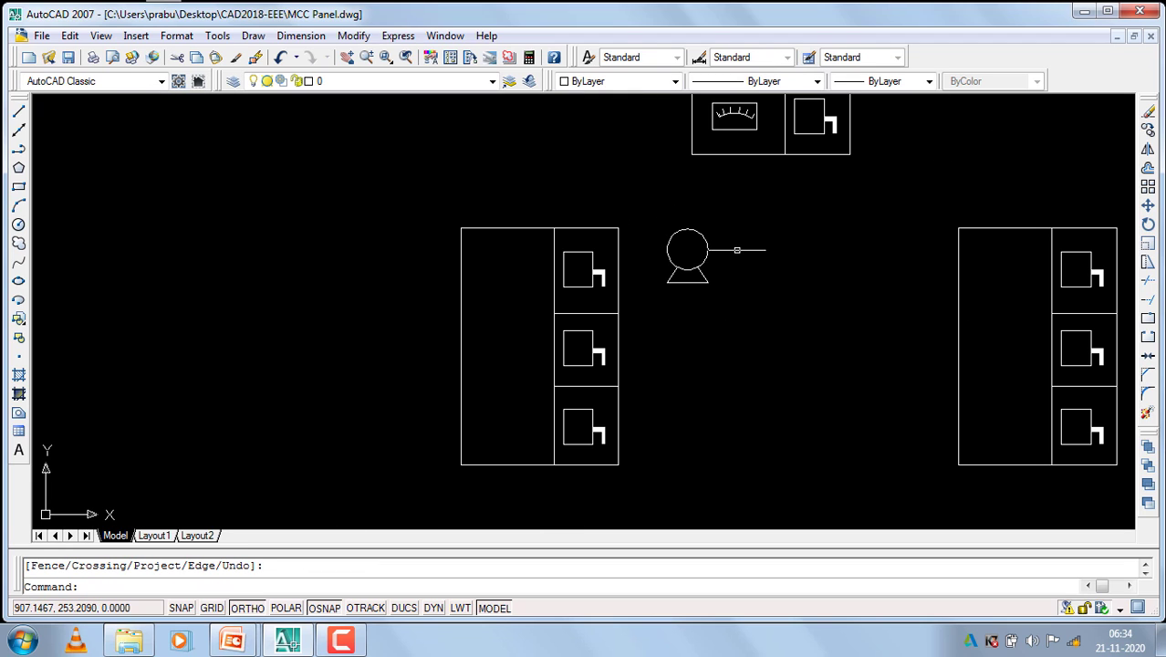
# Move the whole motor symbol, circle and stand, slightly lower between the two panel layouts.
pyautogui.click(742, 213)
pyautogui.click(645, 310)
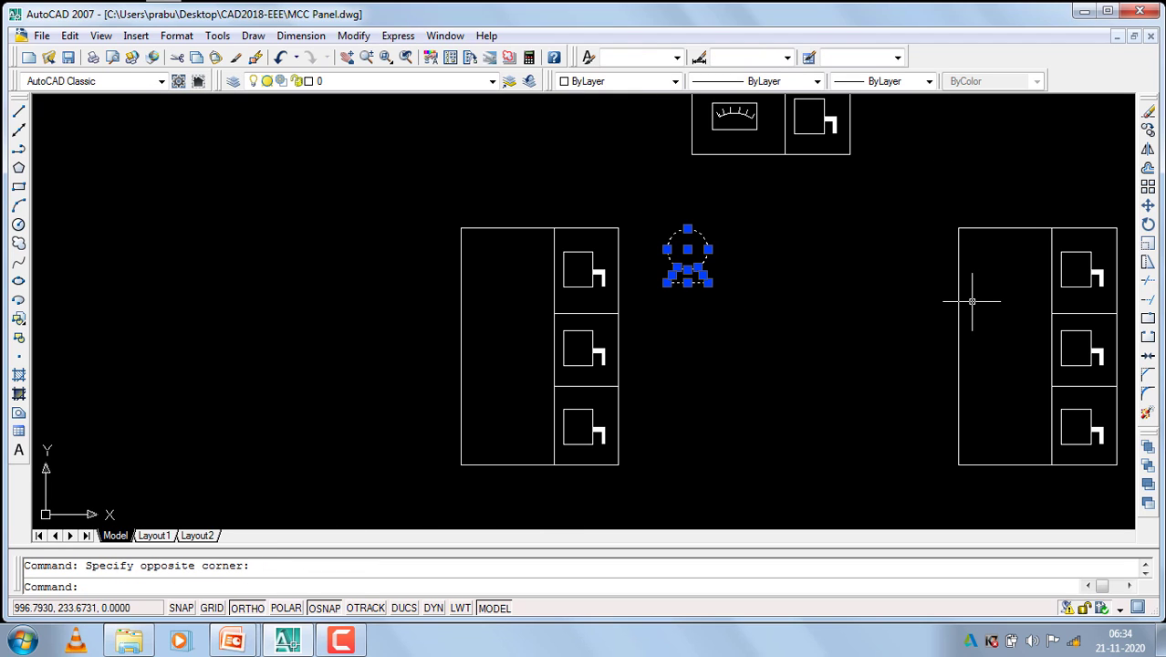
pyautogui.write('m')
pyautogui.press('Return')
pyautogui.click(858, 298)
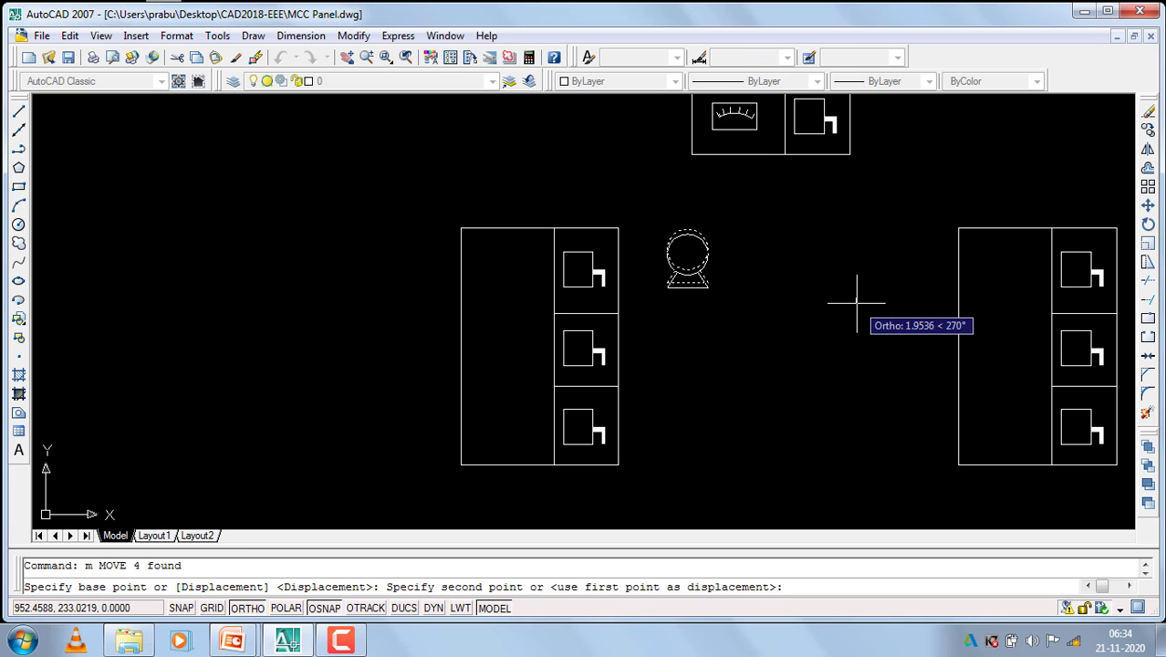
pyautogui.click(858, 301)
pyautogui.scroll(-5, 468, 294)
pyautogui.scroll(2, 447, 365)
pyautogui.scroll(3, 443, 240)
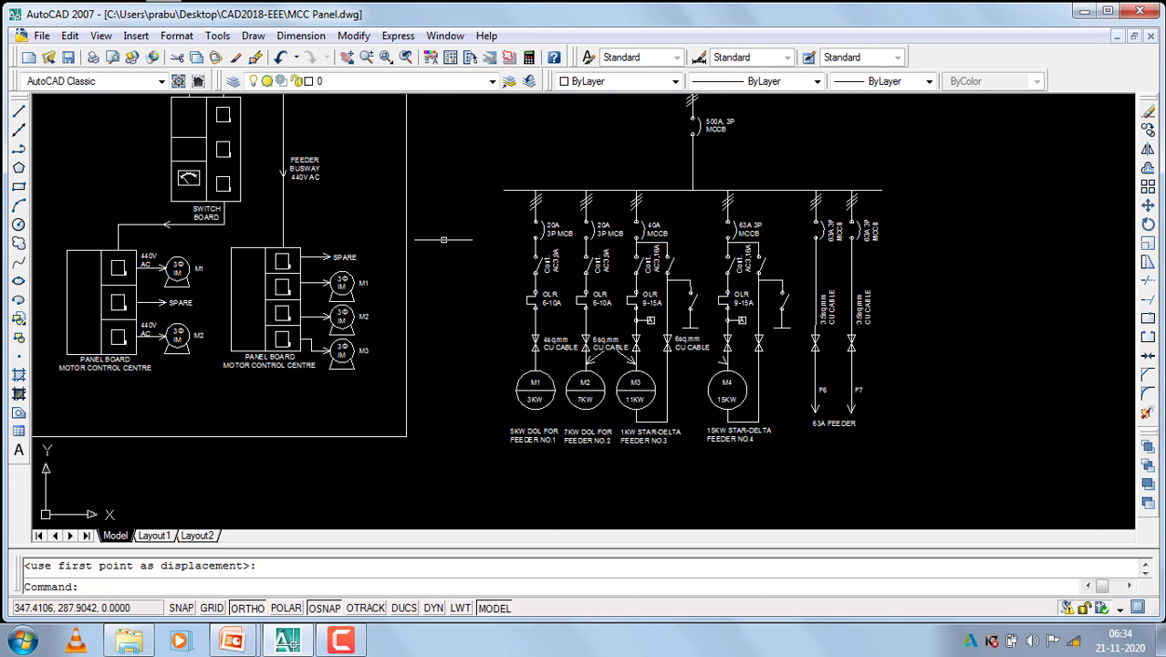
pyautogui.scroll(2, 228, 273)
pyautogui.scroll(2, 128, 265)
pyautogui.scroll(-4, 329, 234)
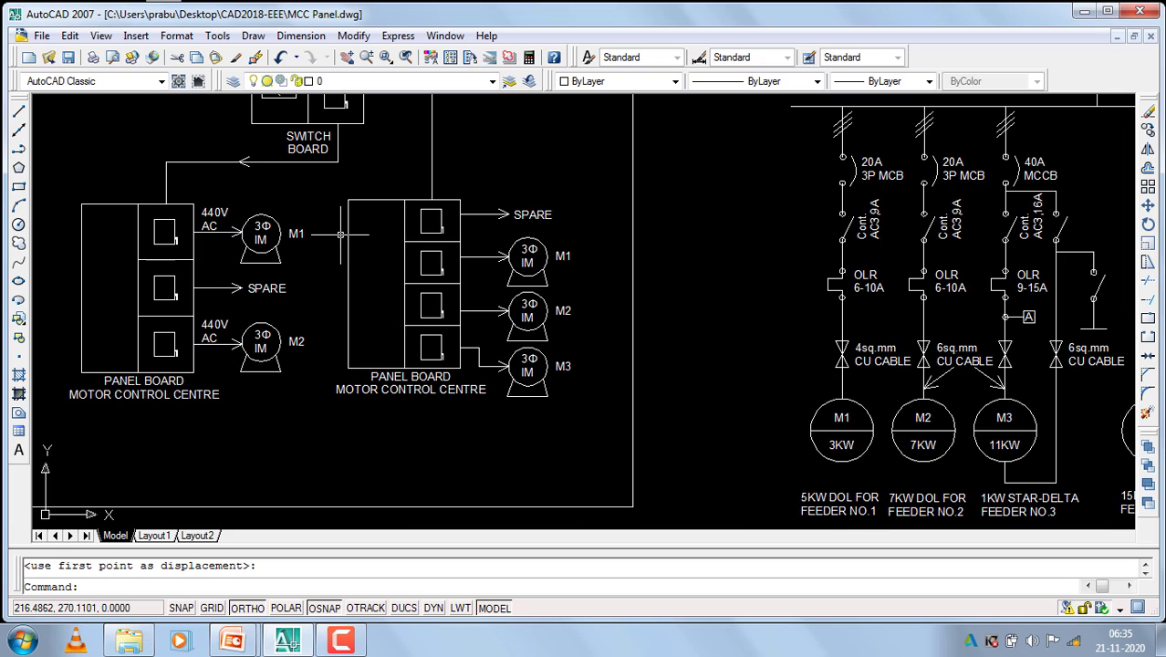
pyautogui.scroll(-2, 284, 290)
pyautogui.scroll(-2, 292, 288)
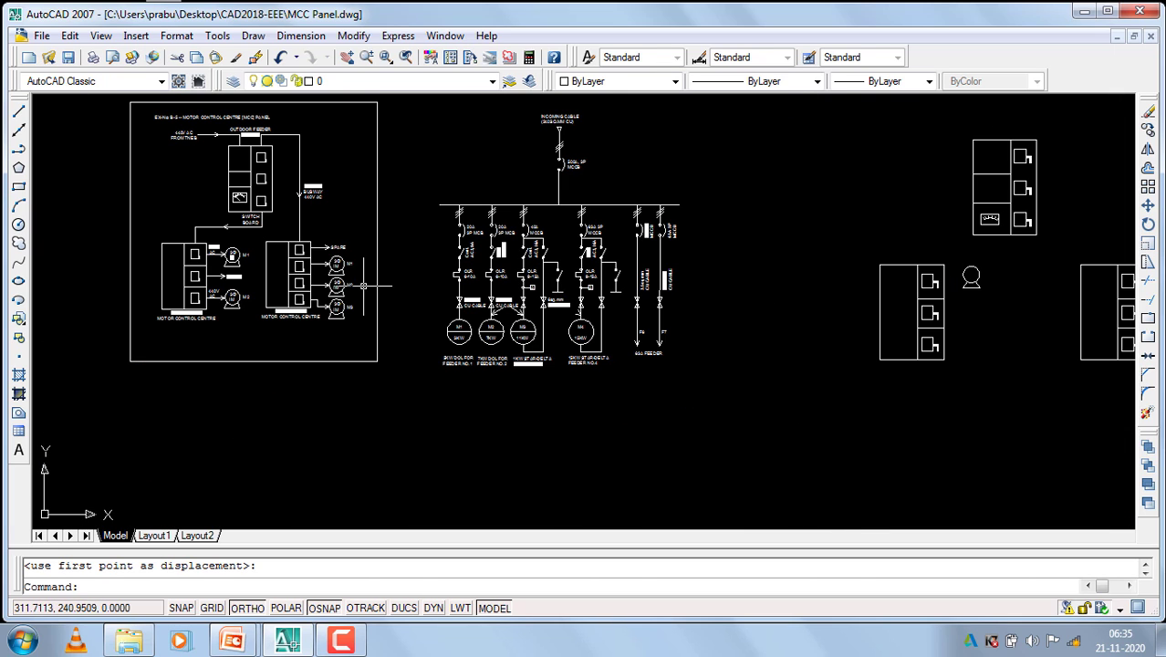
pyautogui.scroll(-2, 365, 286)
pyautogui.scroll(-2, 383, 286)
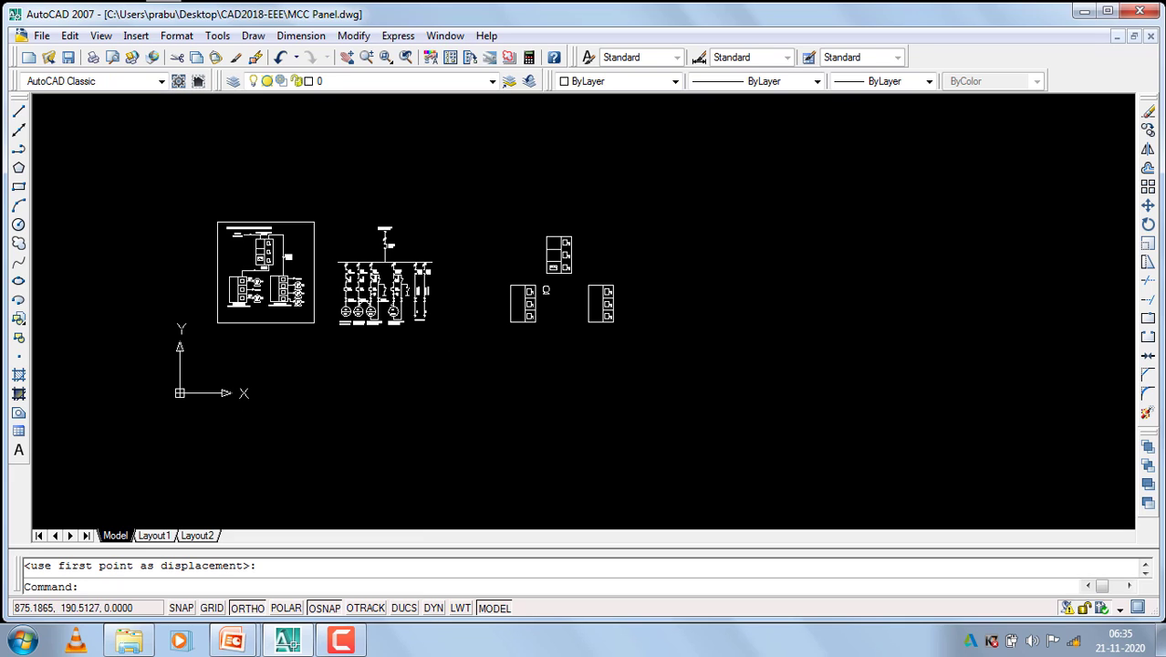
# Draw a rectangle around the three panel boards and the motor symbol.
pyautogui.click(18, 186)
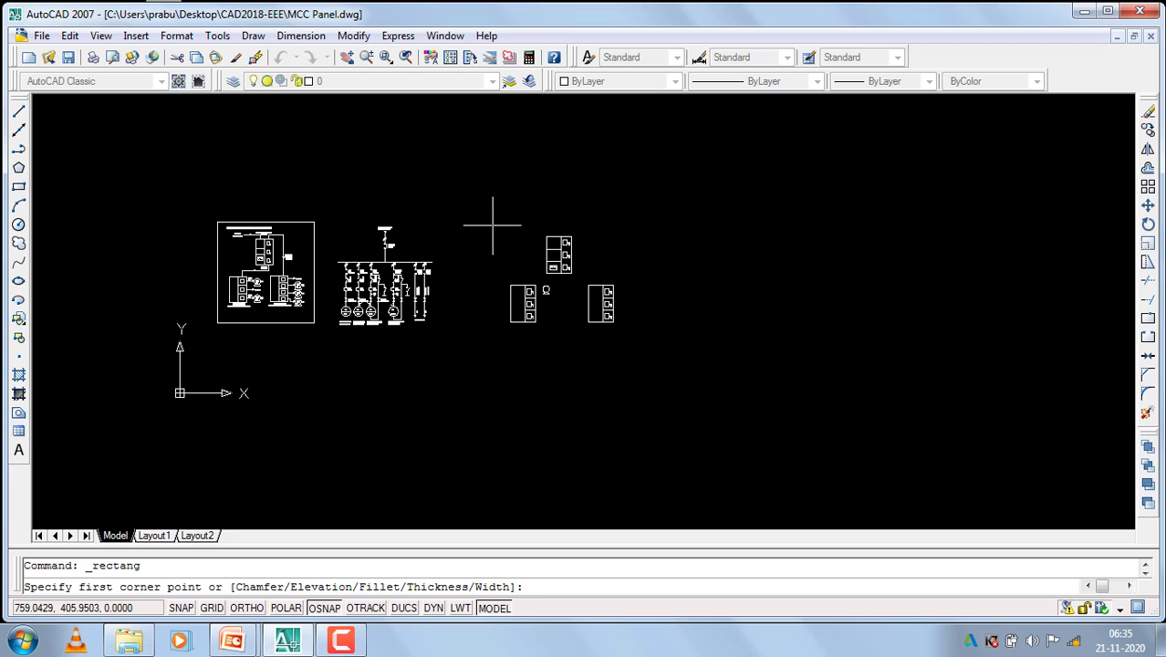
pyautogui.click(504, 230)
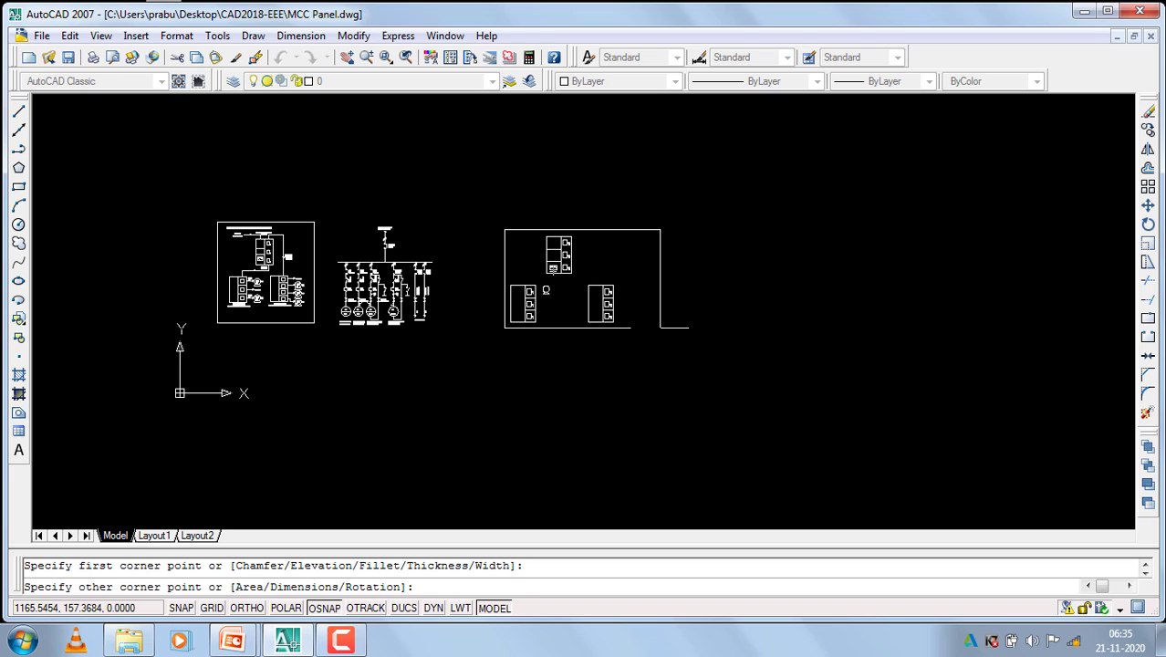
pyautogui.click(623, 331)
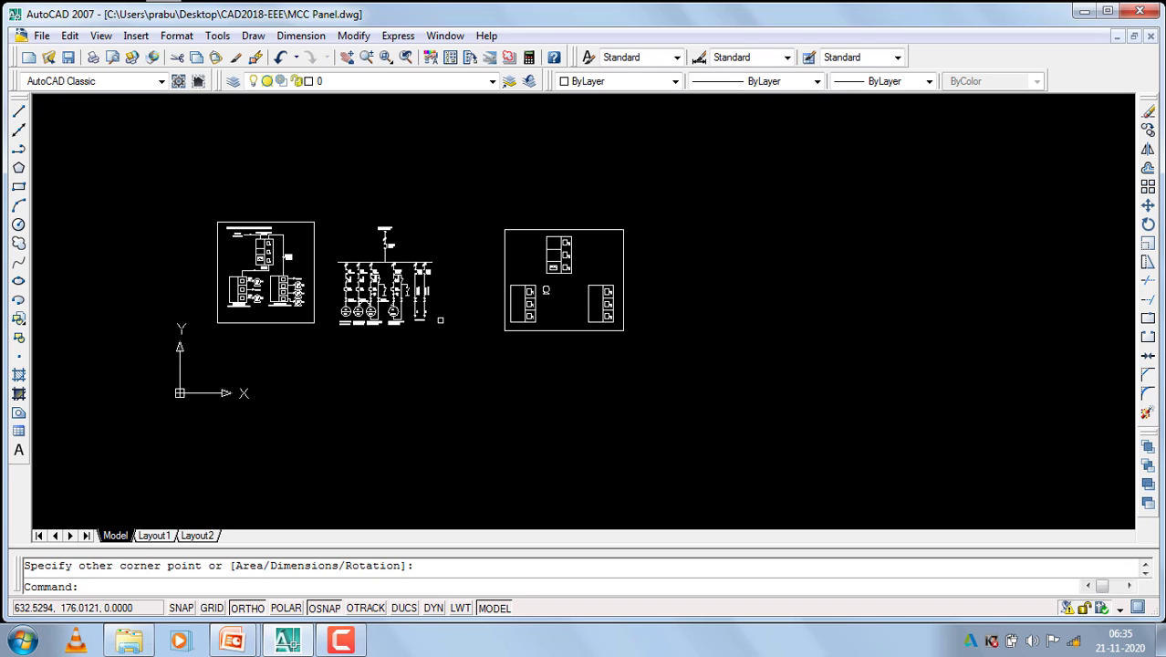
pyautogui.scroll(5, 383, 267)
pyautogui.scroll(-5, 233, 221)
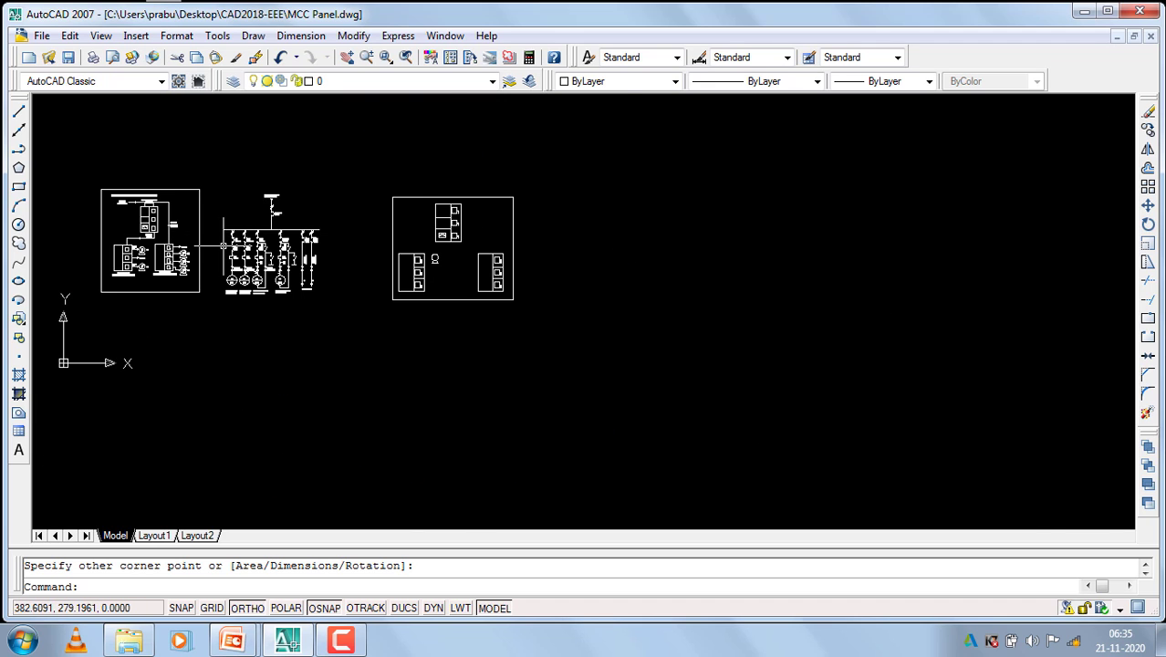
pyautogui.scroll(5, 233, 220)
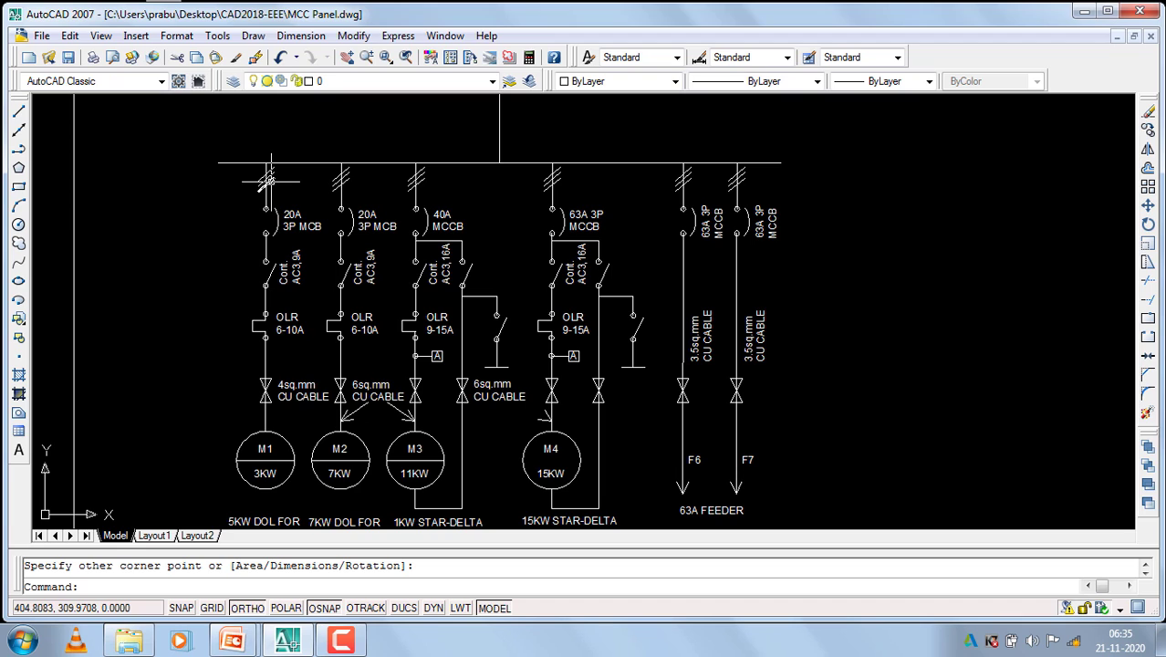
pyautogui.scroll(-5, 270, 180)
pyautogui.write('l')
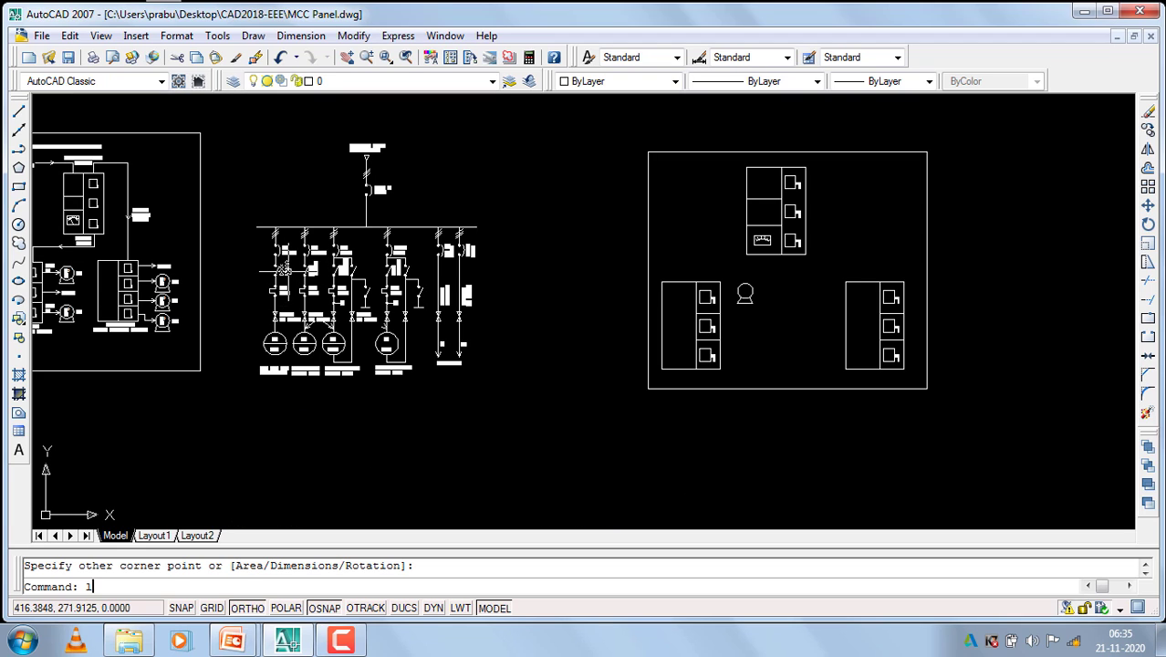
# Place a short line beneath the right panel, then end the line command.
pyautogui.press('Return')
pyautogui.scroll(-2, 284, 270)
pyautogui.scroll(-2, 310, 264)
pyautogui.click(480, 284)
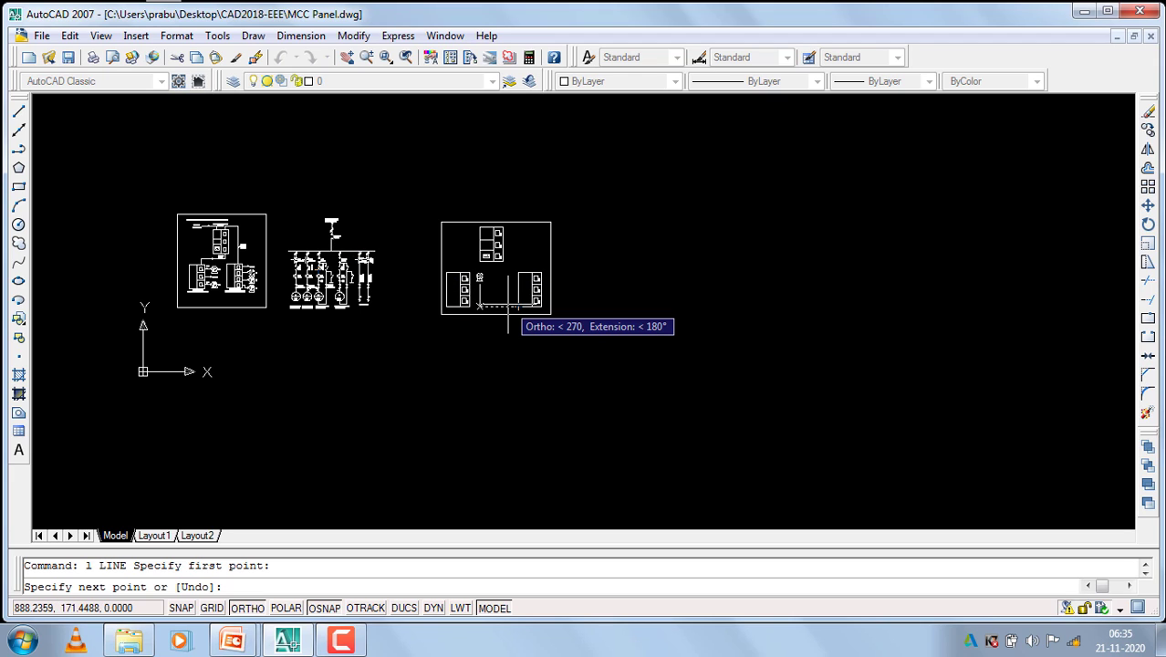
pyautogui.press('Escape')
# Move the bordered panel layout from its lower-left corner to the new position on the right.
pyautogui.click(648, 182)
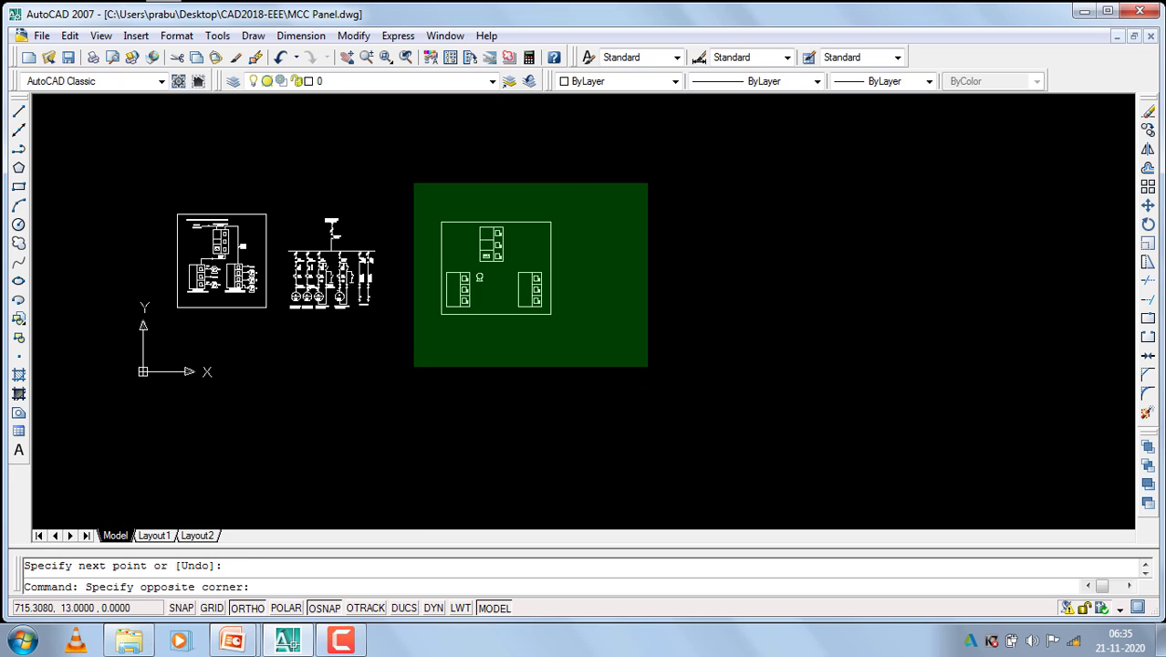
pyautogui.click(413, 367)
pyautogui.write('m')
pyautogui.press('Return')
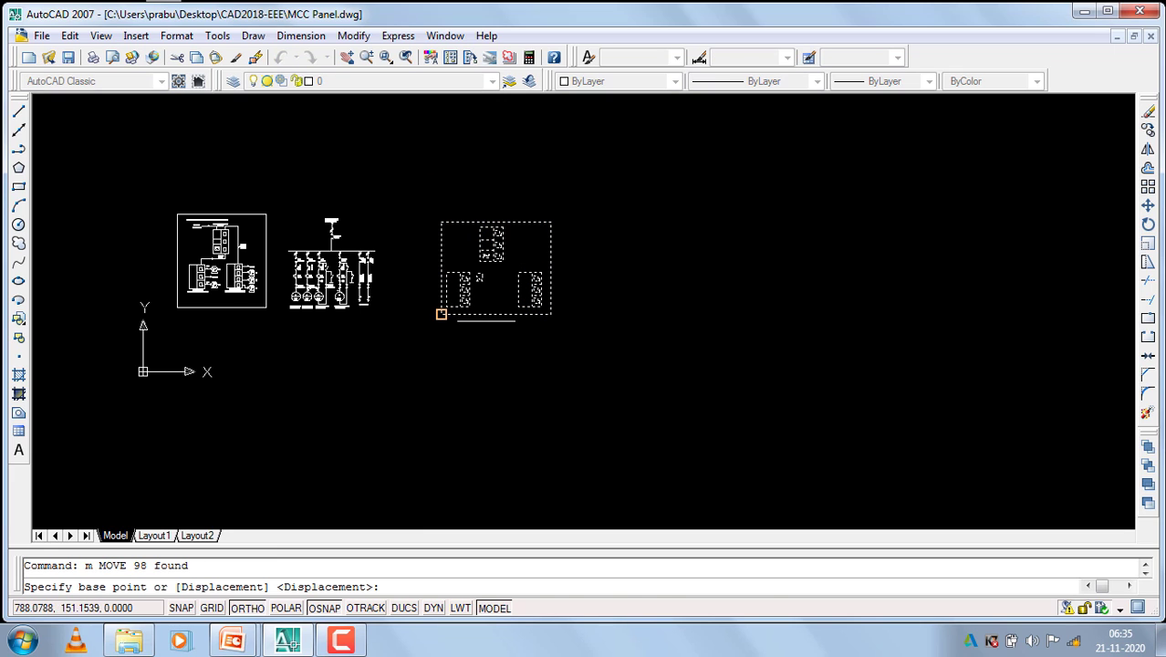
pyautogui.click(442, 313)
pyautogui.click(871, 274)
pyautogui.scroll(4, 244, 210)
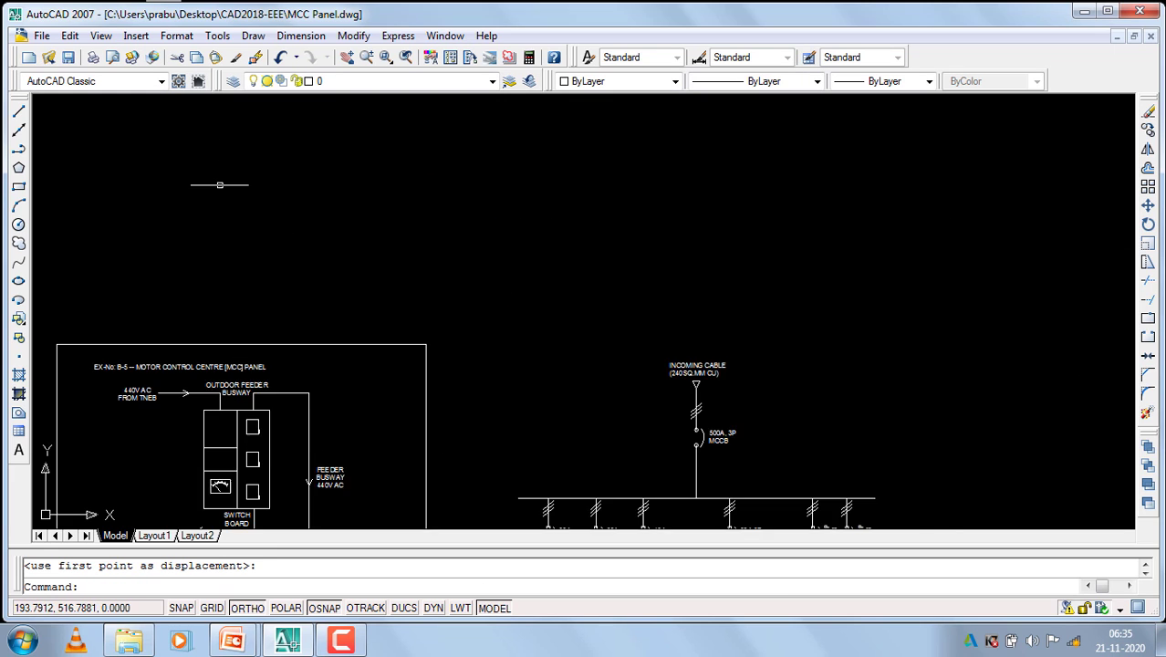
pyautogui.scroll(-3, 170, 130)
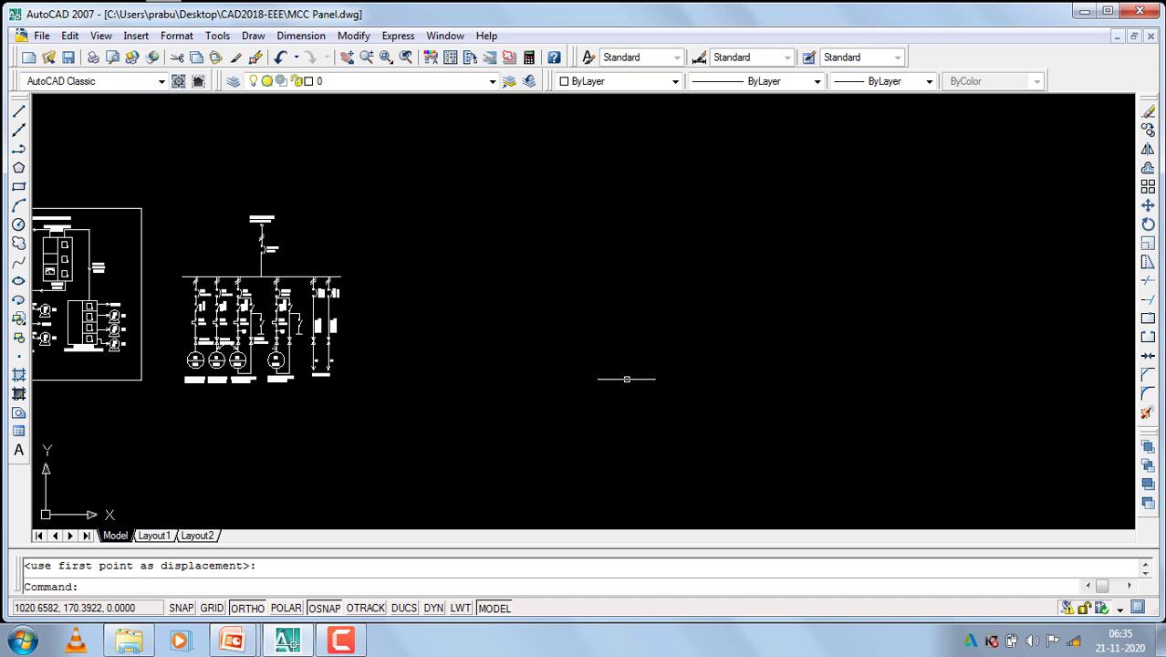
pyautogui.scroll(-2, 624, 378)
pyautogui.scroll(4, 563, 386)
pyautogui.scroll(2, 552, 383)
pyautogui.scroll(-3, 615, 445)
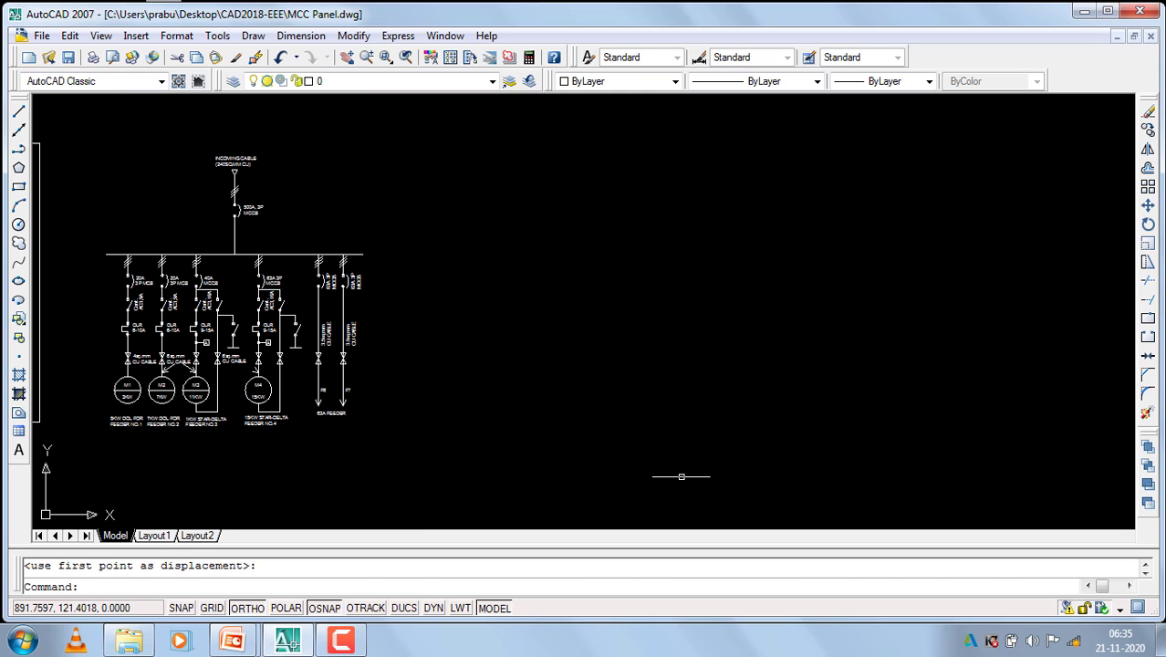
pyautogui.scroll(2, 217, 342)
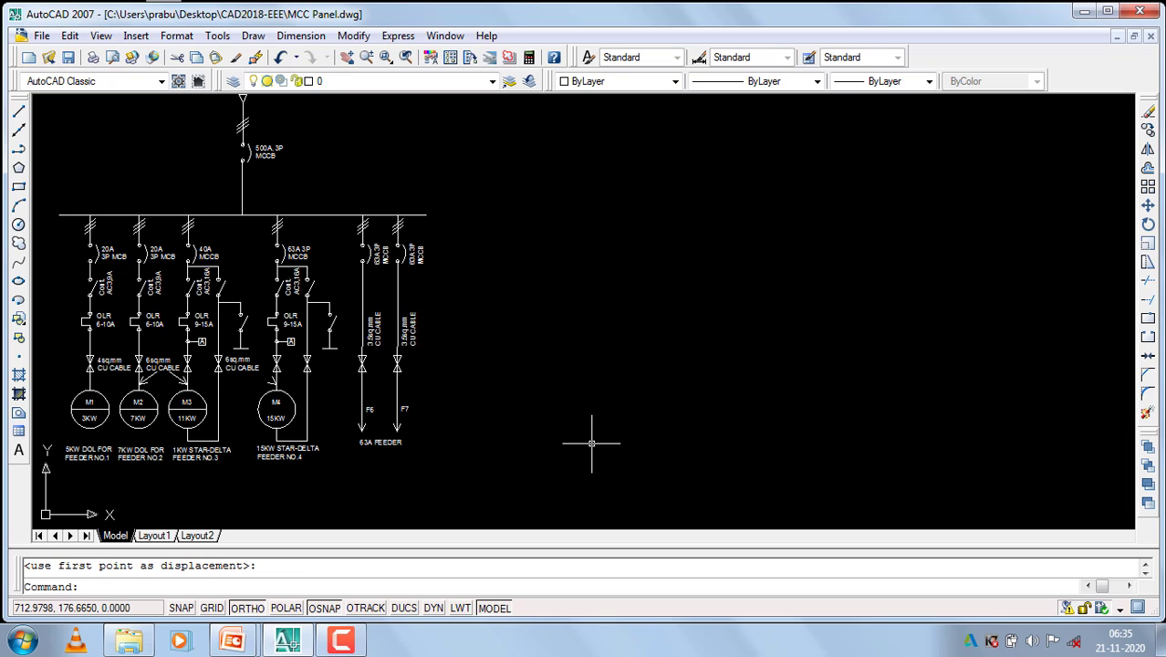
pyautogui.write('l')
# Draw the second busbar as a horizontal line extending right at busbar level.
pyautogui.press('Return')
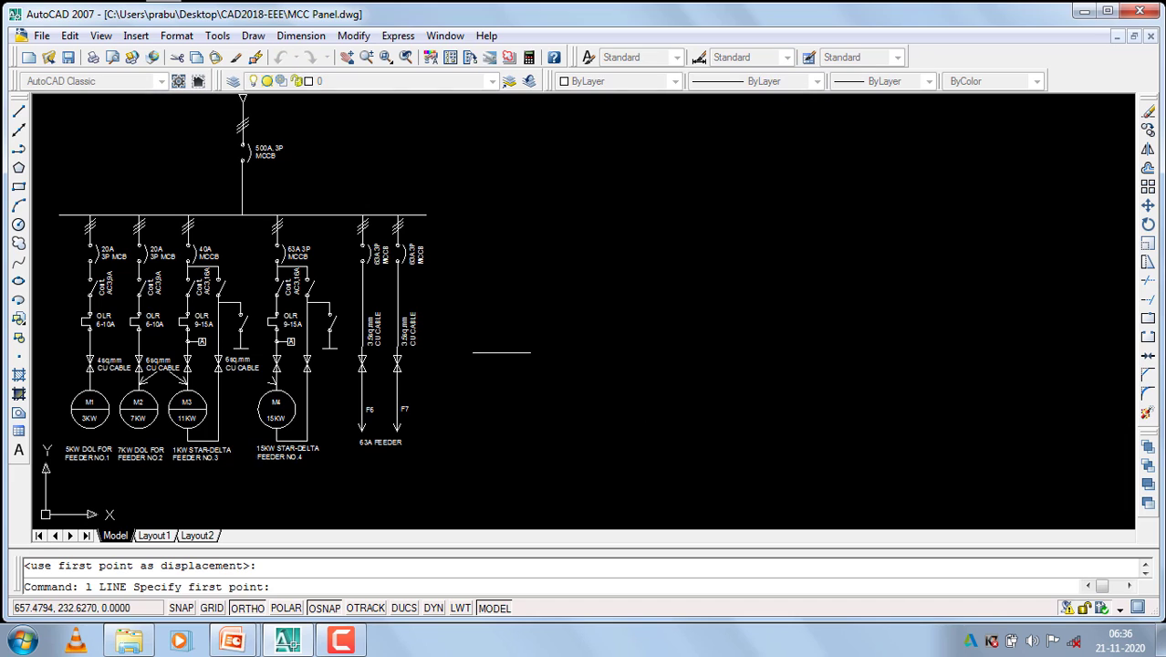
pyautogui.click(492, 215)
pyautogui.click(1034, 208)
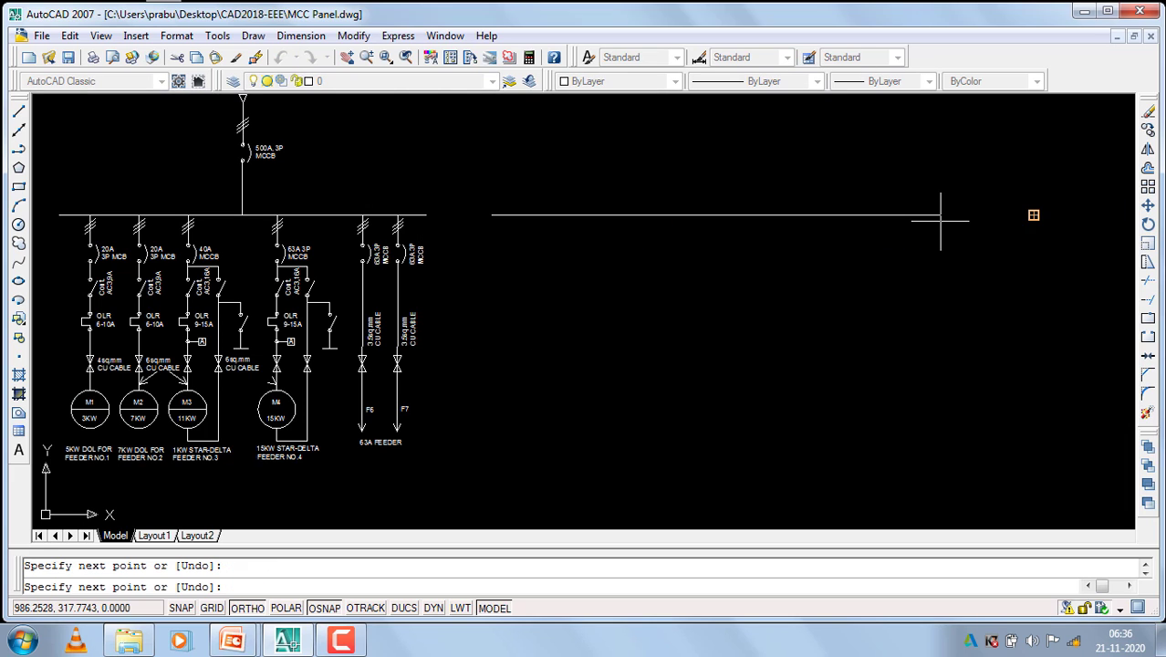
pyautogui.press('Return')
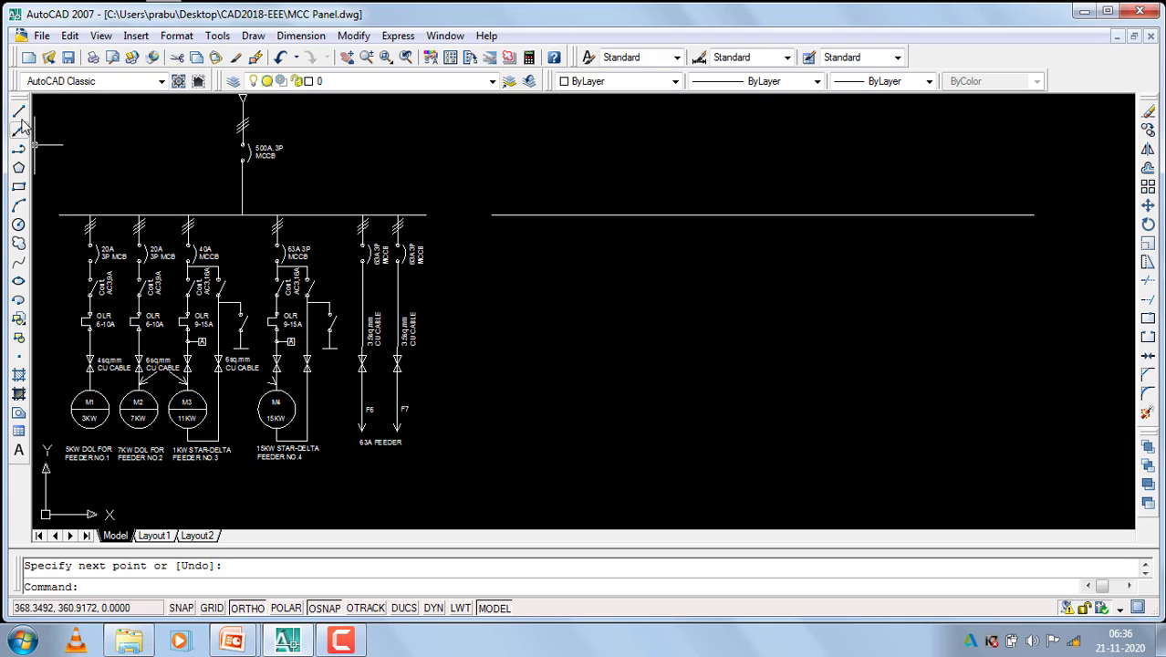
# Drop the first two vertical conductor segments from the busbar, leaving a switch gap between them.
pyautogui.click(19, 110)
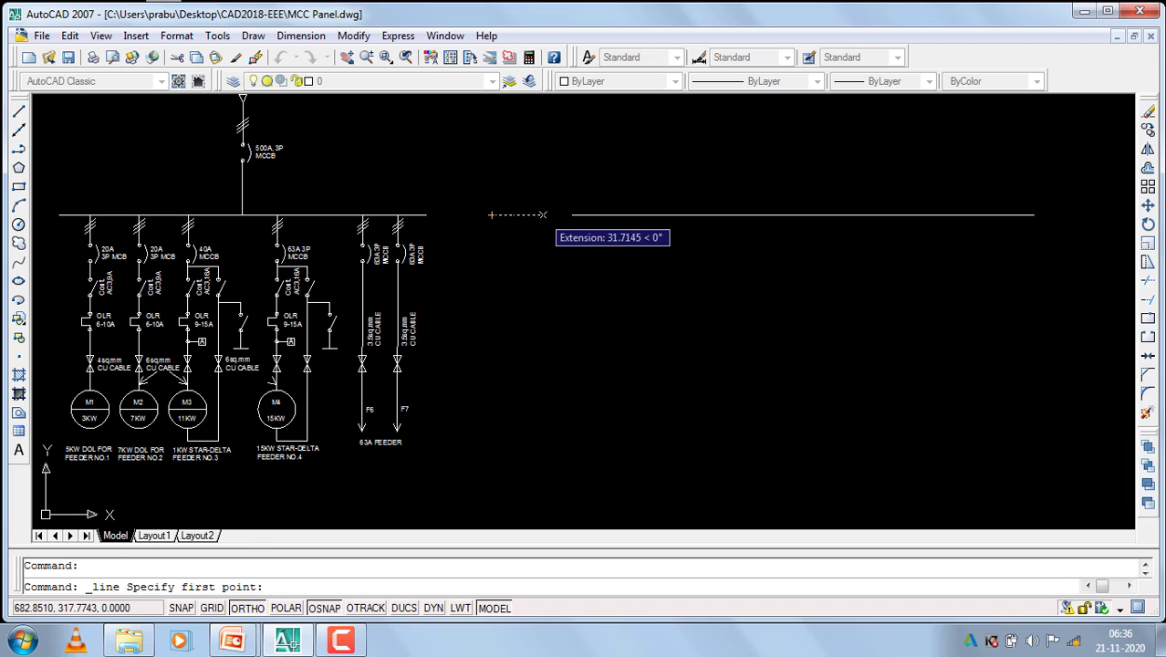
pyautogui.click(547, 214)
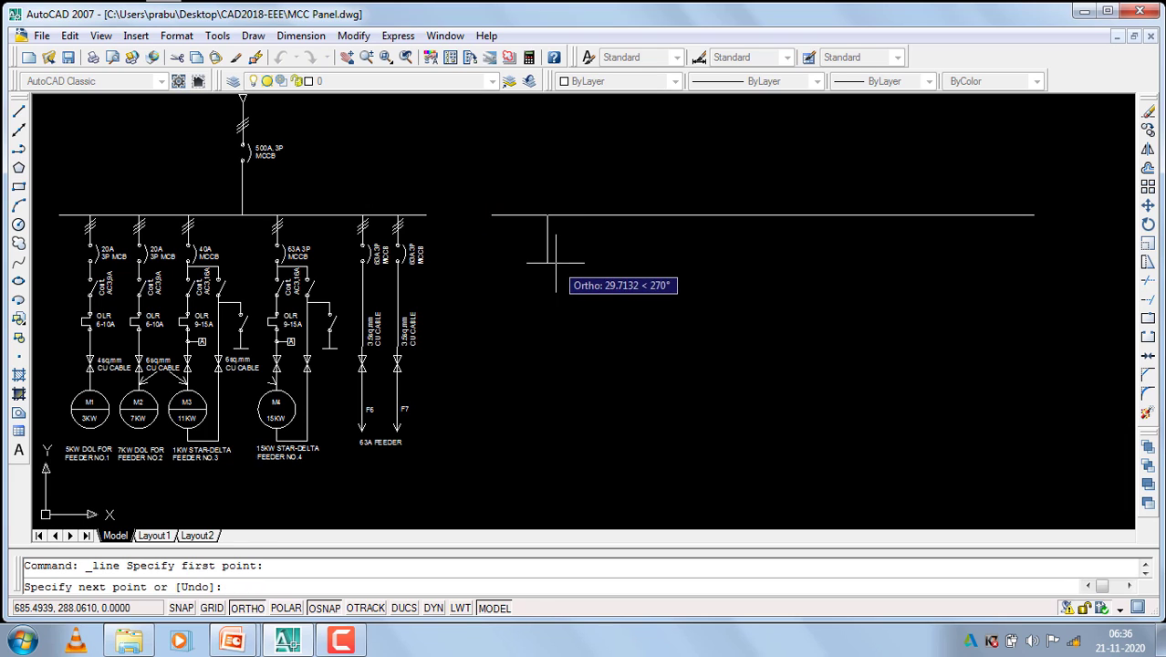
pyautogui.click(548, 245)
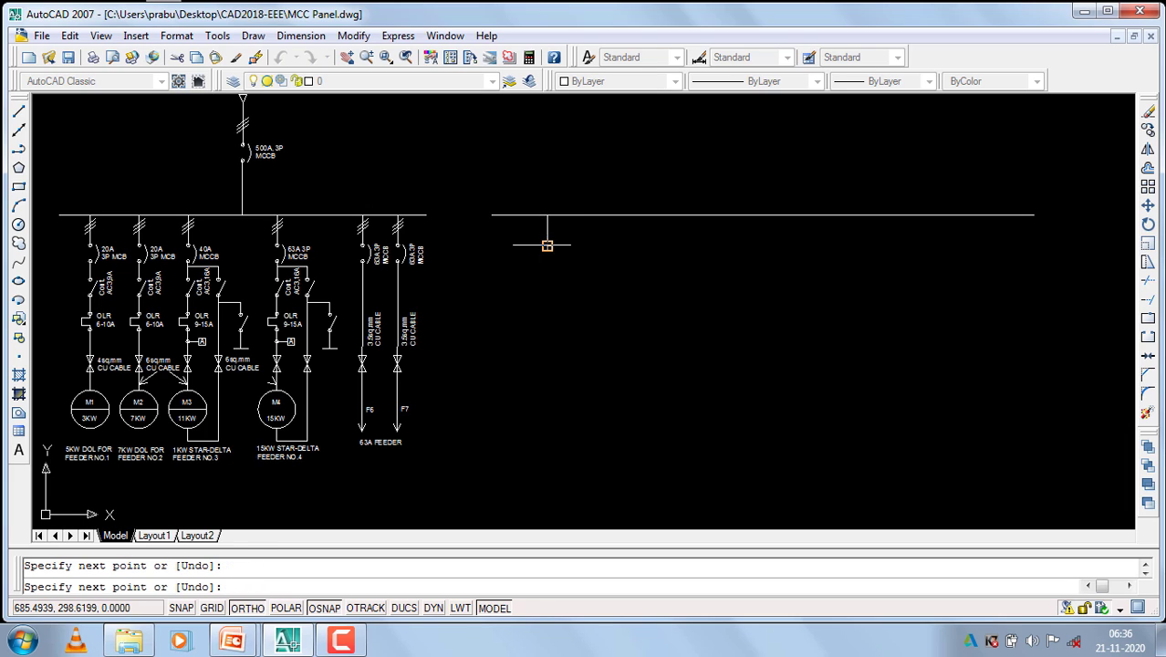
pyautogui.press('Return')
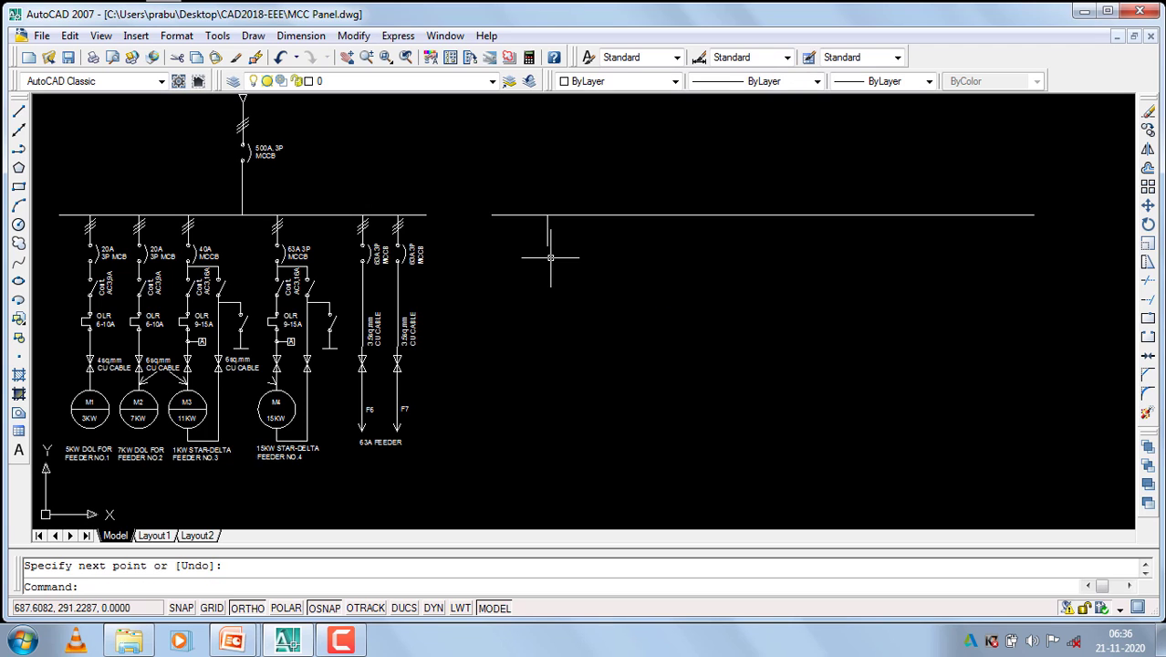
pyautogui.press('Return')
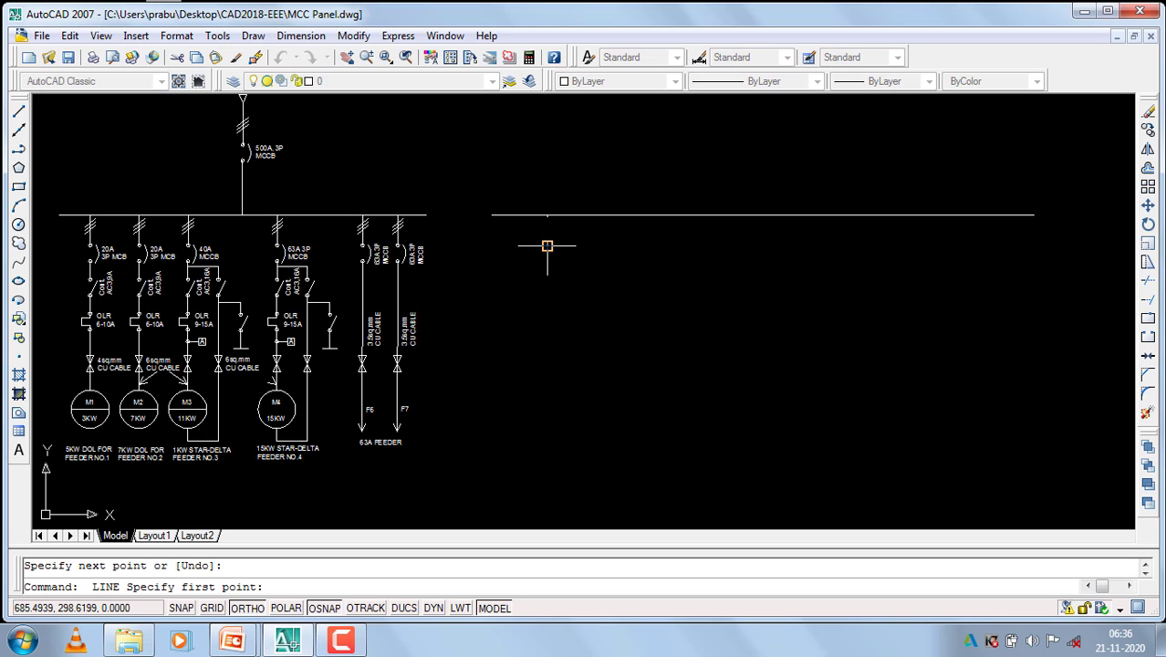
pyautogui.click(548, 271)
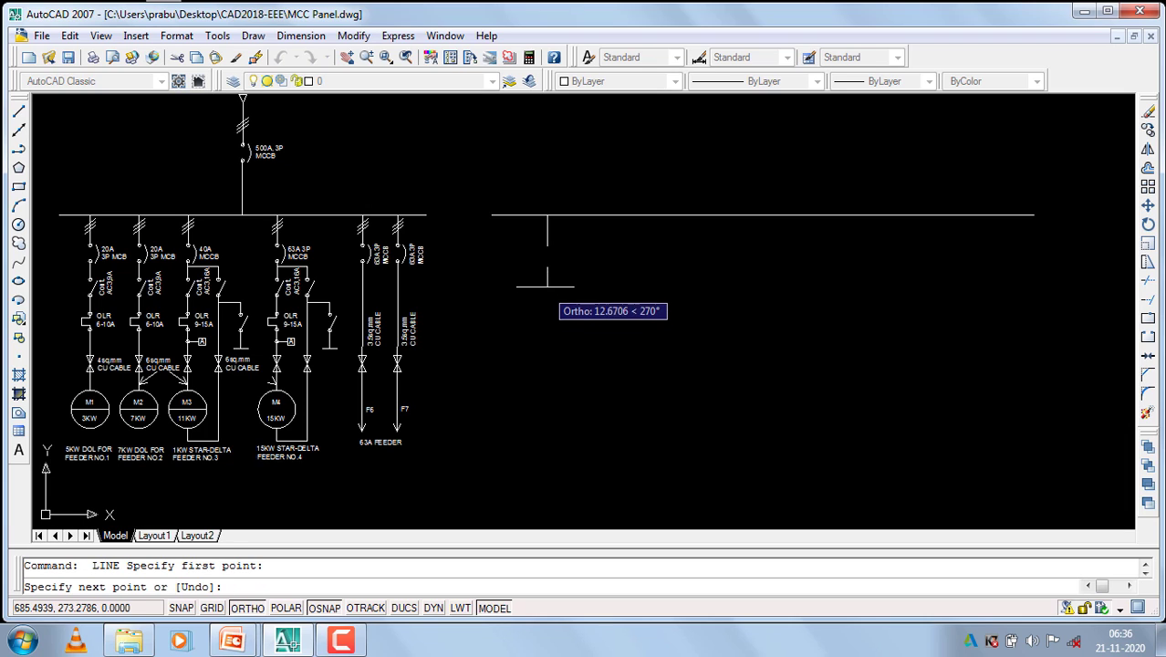
pyautogui.click(547, 286)
pyautogui.press('Return')
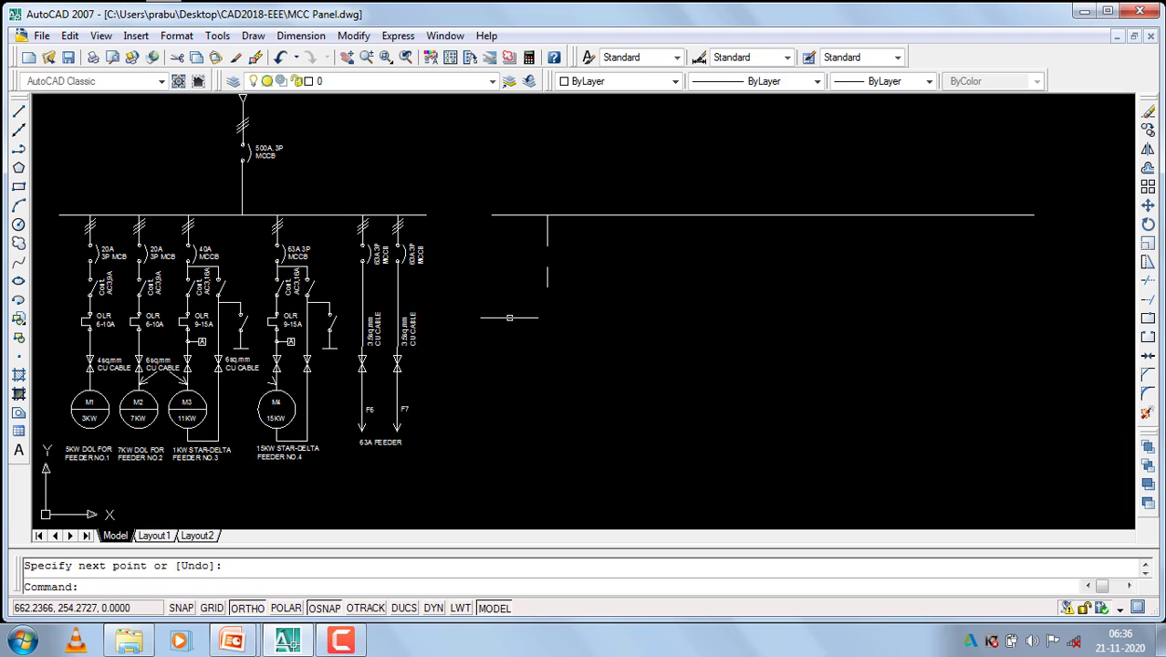
# Draw the lower conductor run with a 15-unit stepped overload-relay jog, continuing downward.
pyautogui.press('Return')
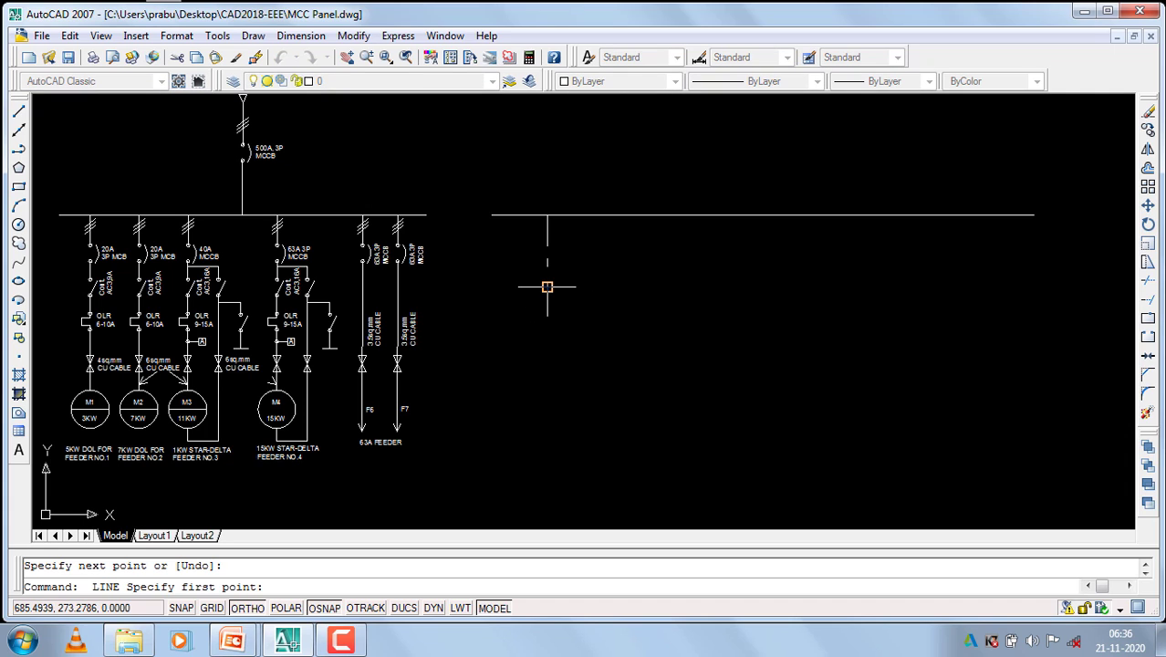
pyautogui.click(547, 315)
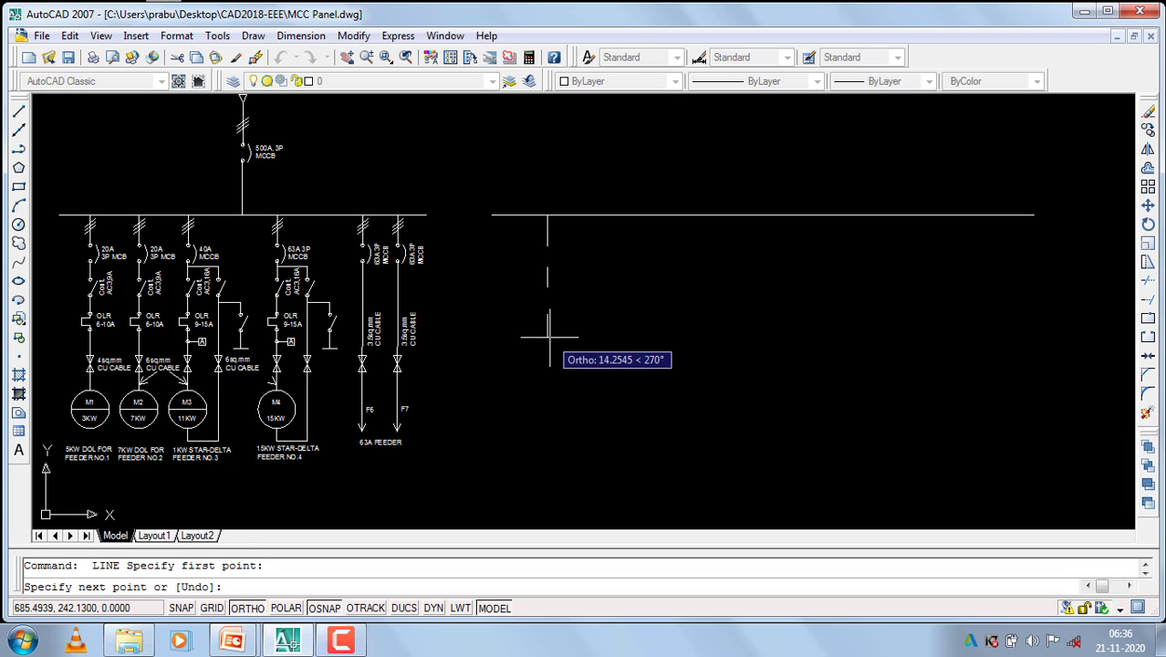
pyautogui.click(548, 338)
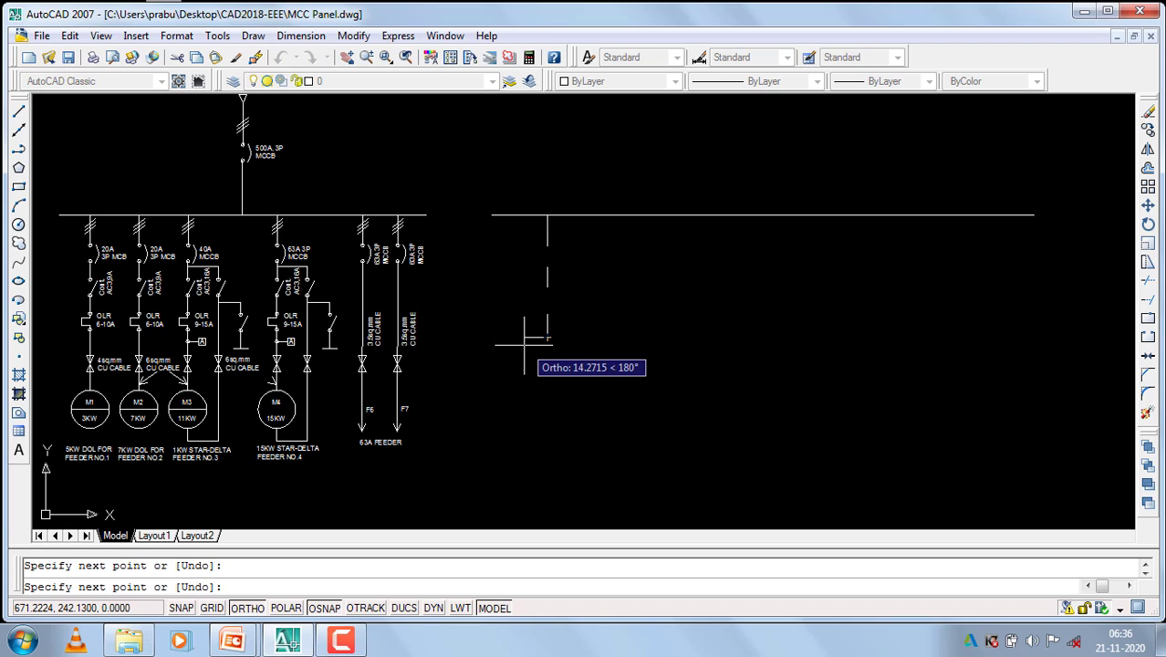
pyautogui.click(528, 343)
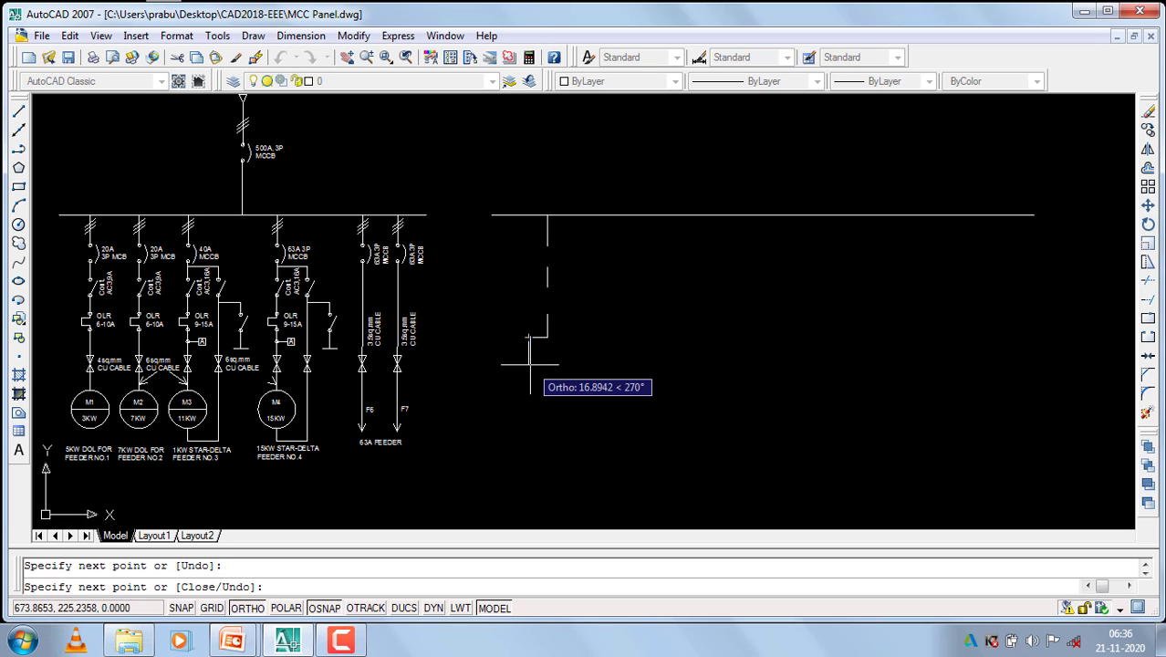
pyautogui.write('15')
pyautogui.press('Return')
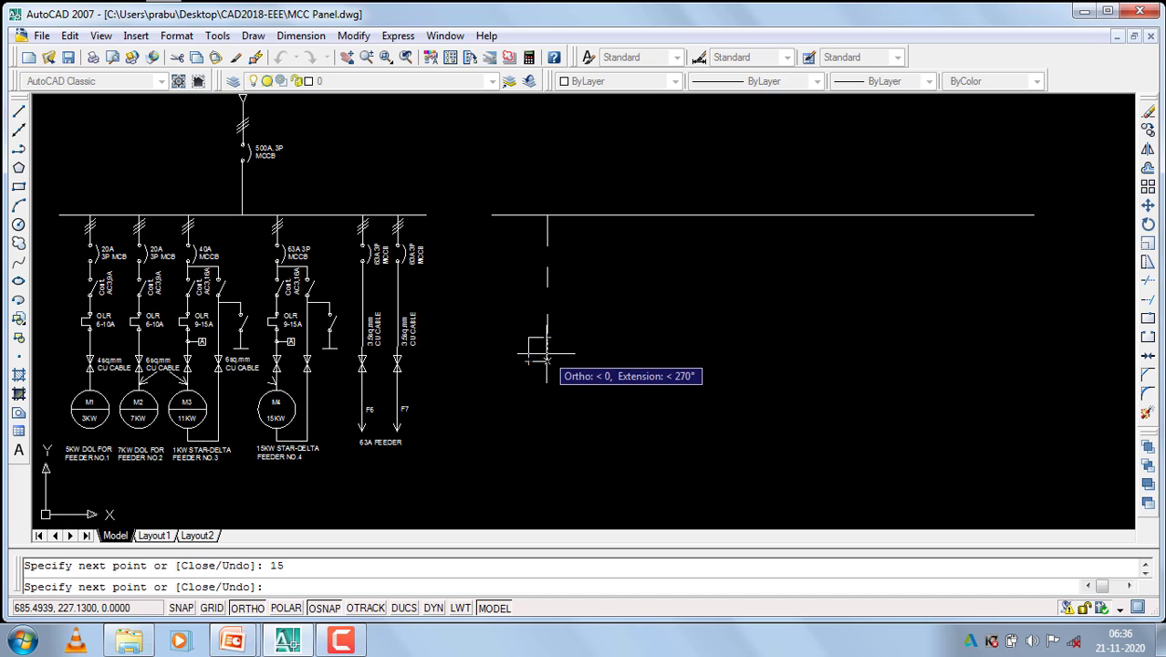
pyautogui.click(548, 361)
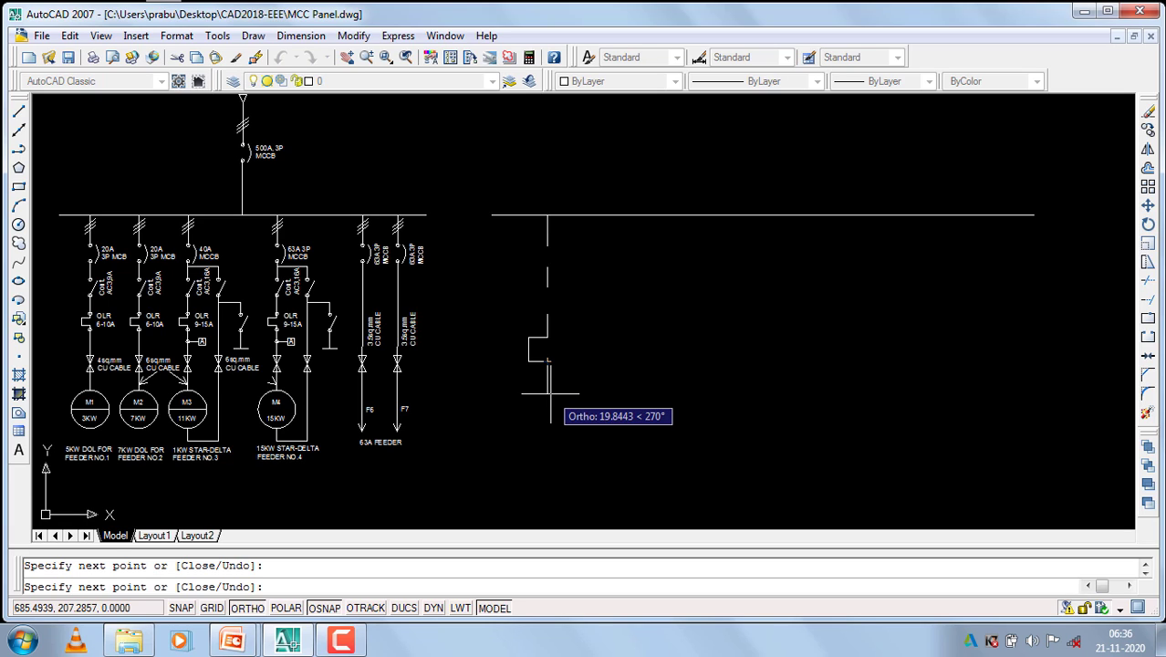
pyautogui.click(548, 392)
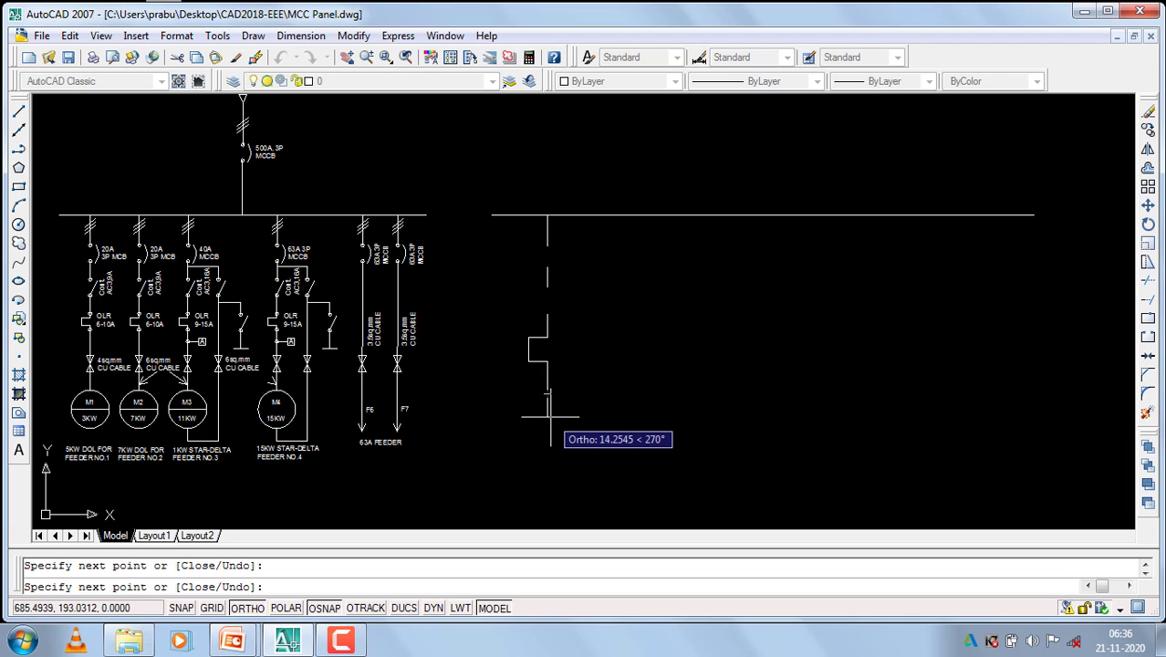
pyautogui.click(548, 418)
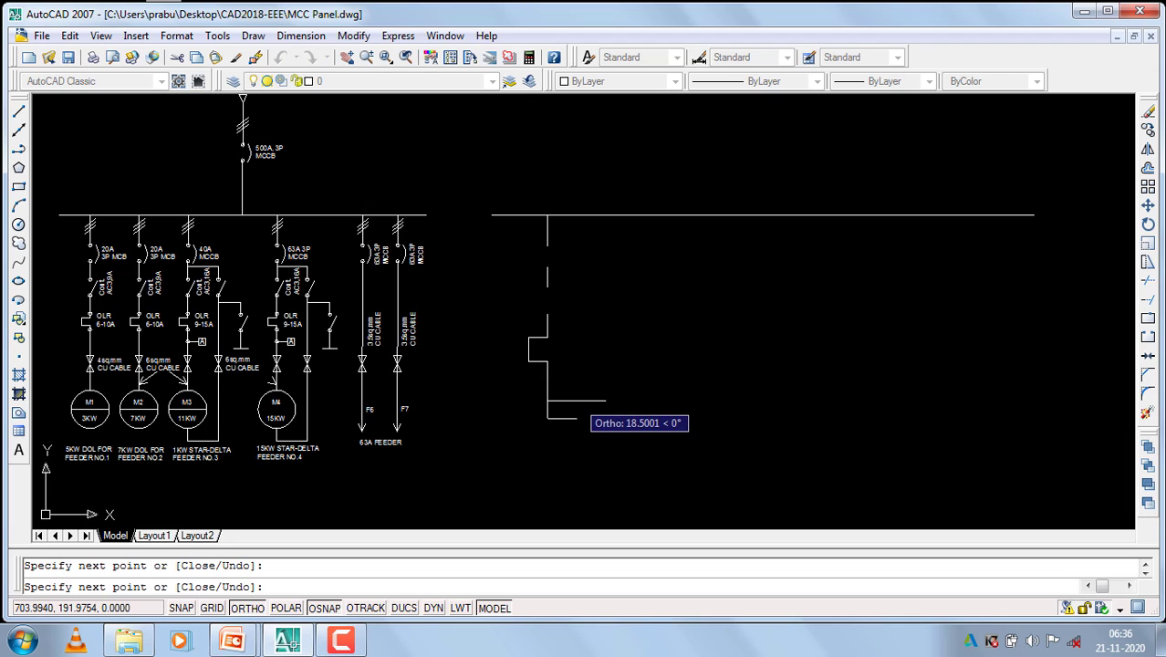
pyautogui.press('Return')
pyautogui.scroll(-5, 623, 303)
pyautogui.scroll(2, 584, 360)
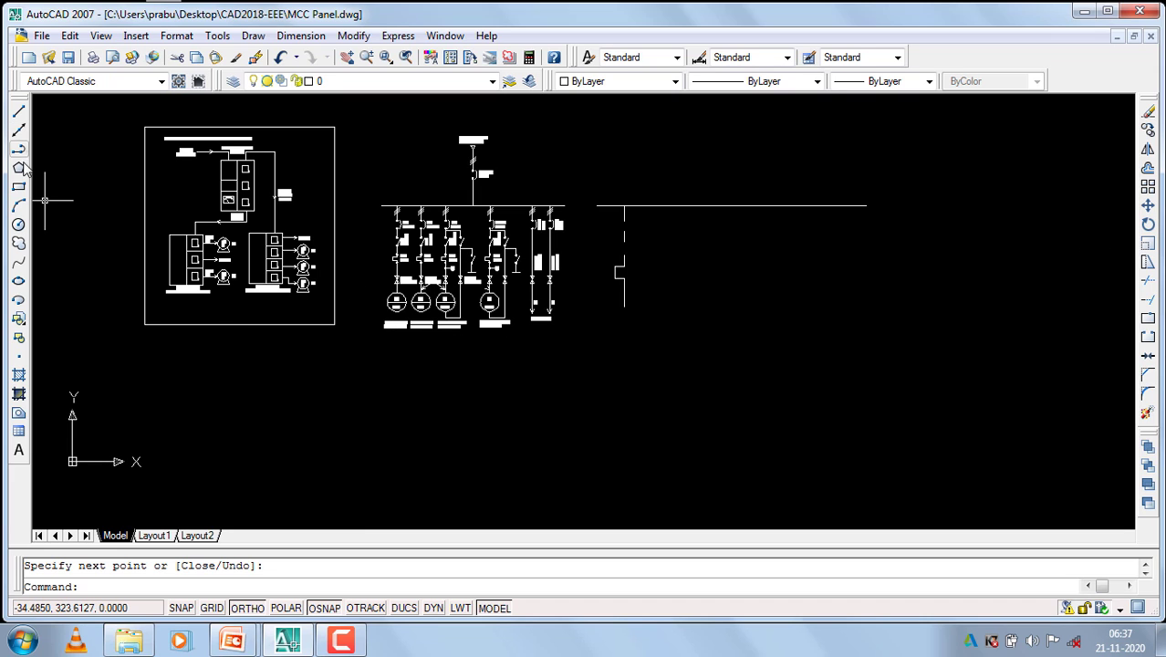
# Draw the motor circle centred 15 below the end of the new feeder line.
pyautogui.click(19, 225)
pyautogui.scroll(4, 614, 301)
pyautogui.write('1')
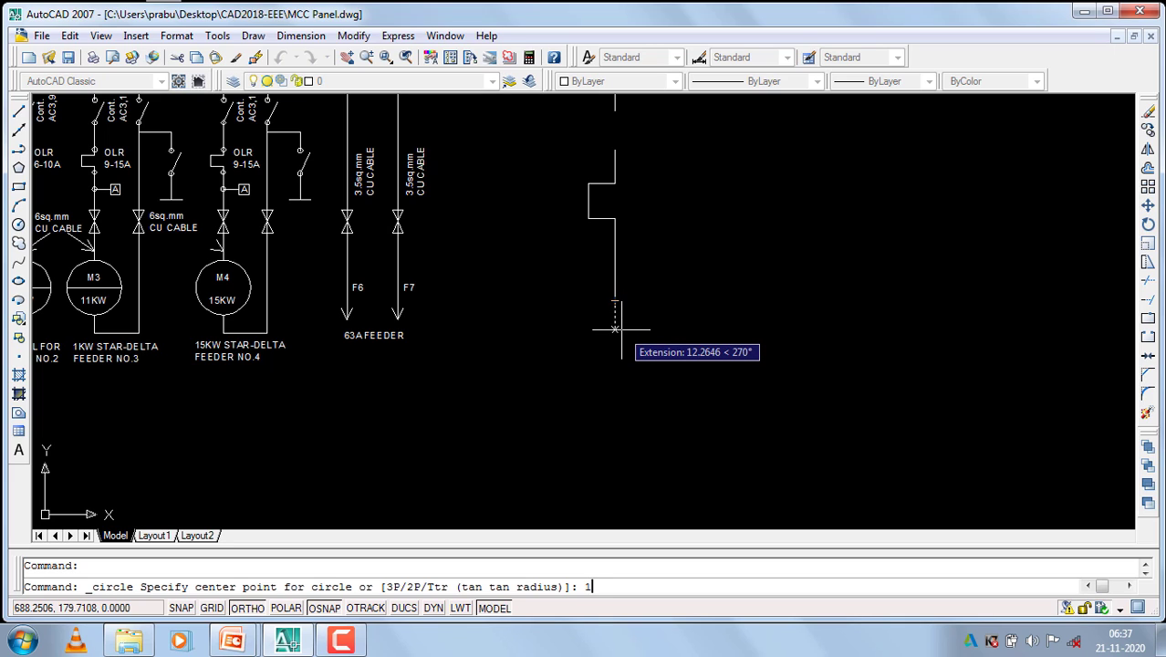
pyautogui.write('5')
pyautogui.press('Return')
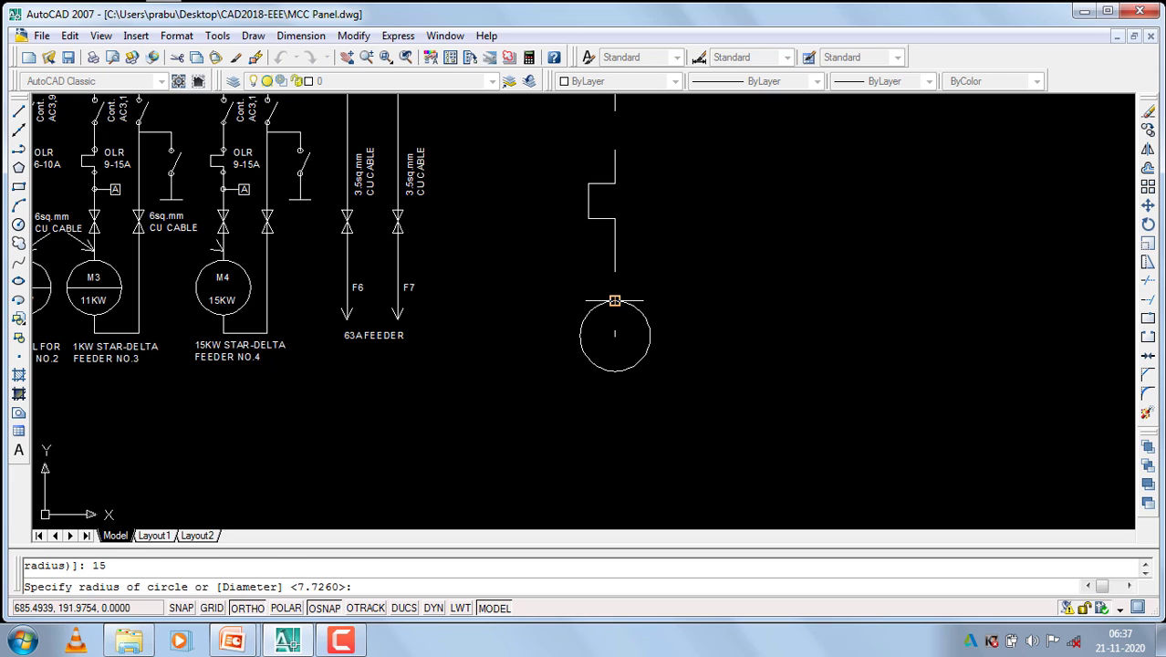
pyautogui.click(614, 301)
pyautogui.scroll(-5, 719, 312)
pyautogui.scroll(1, 765, 343)
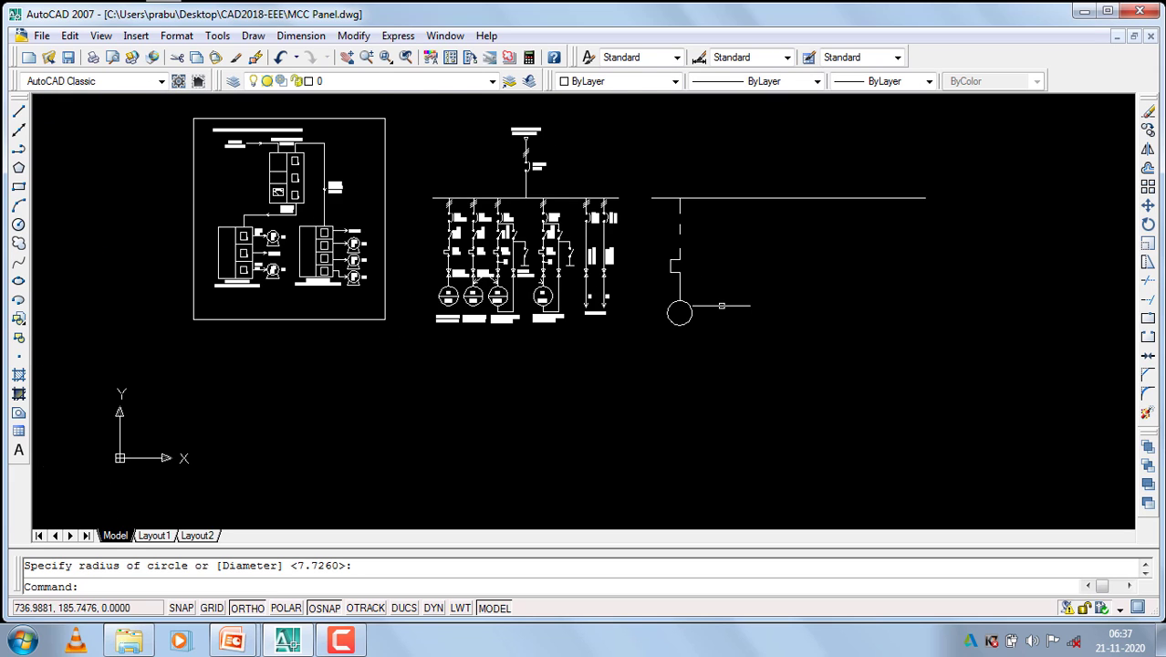
pyautogui.scroll(2, 671, 242)
pyautogui.scroll(-1, 598, 387)
pyautogui.scroll(3, 643, 300)
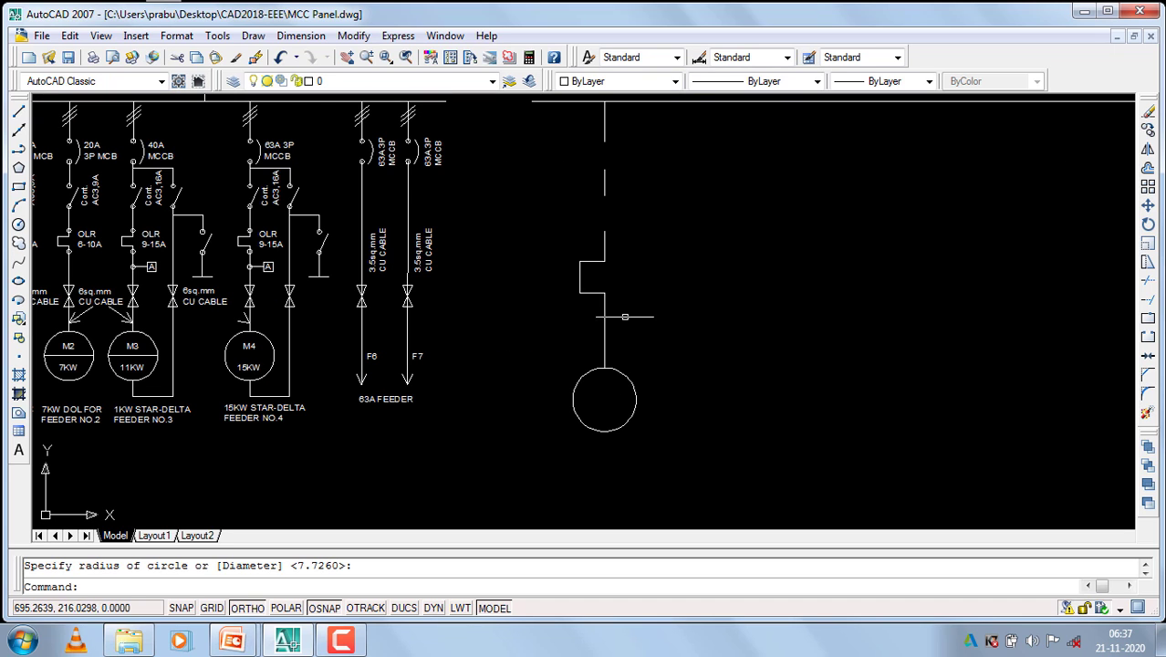
pyautogui.click(618, 334)
pyautogui.click(546, 311)
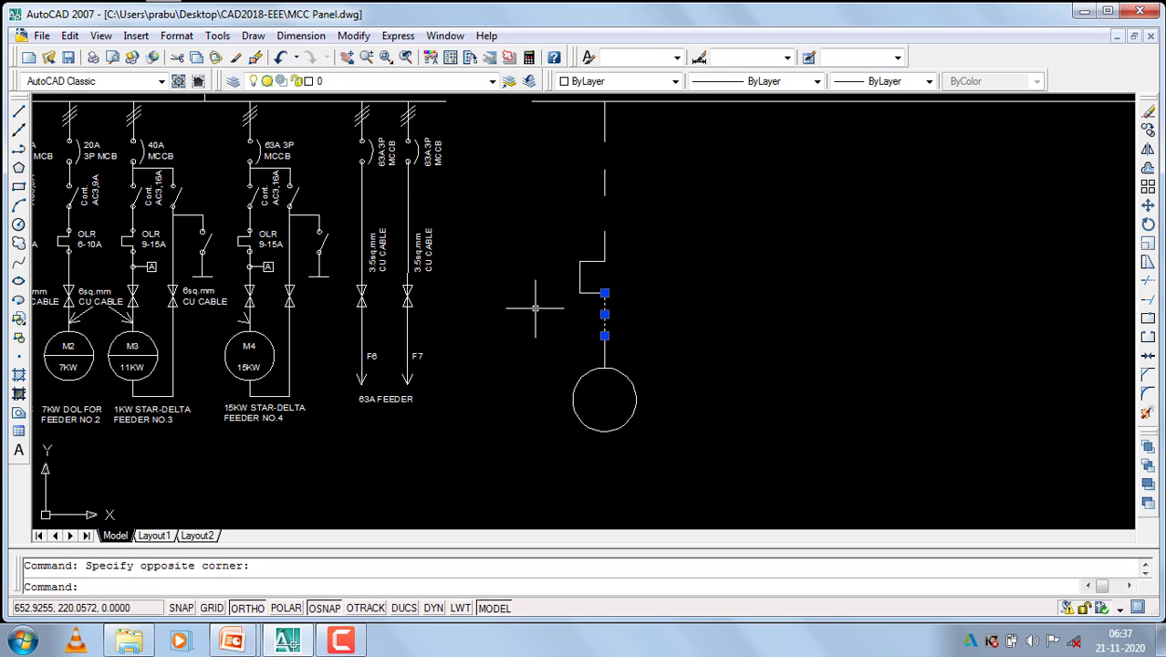
# With Ortho off, draw a slanted contact line from the conductor end across the gap above the motor.
pyautogui.write('l')
pyautogui.press('Return')
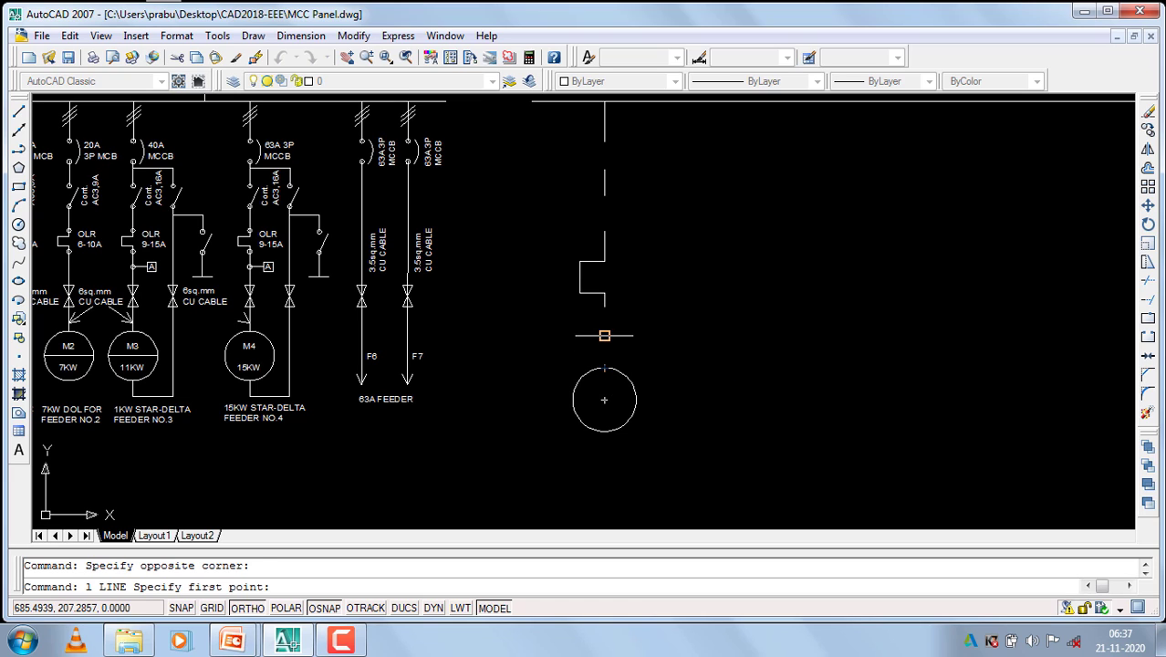
pyautogui.click(604, 335)
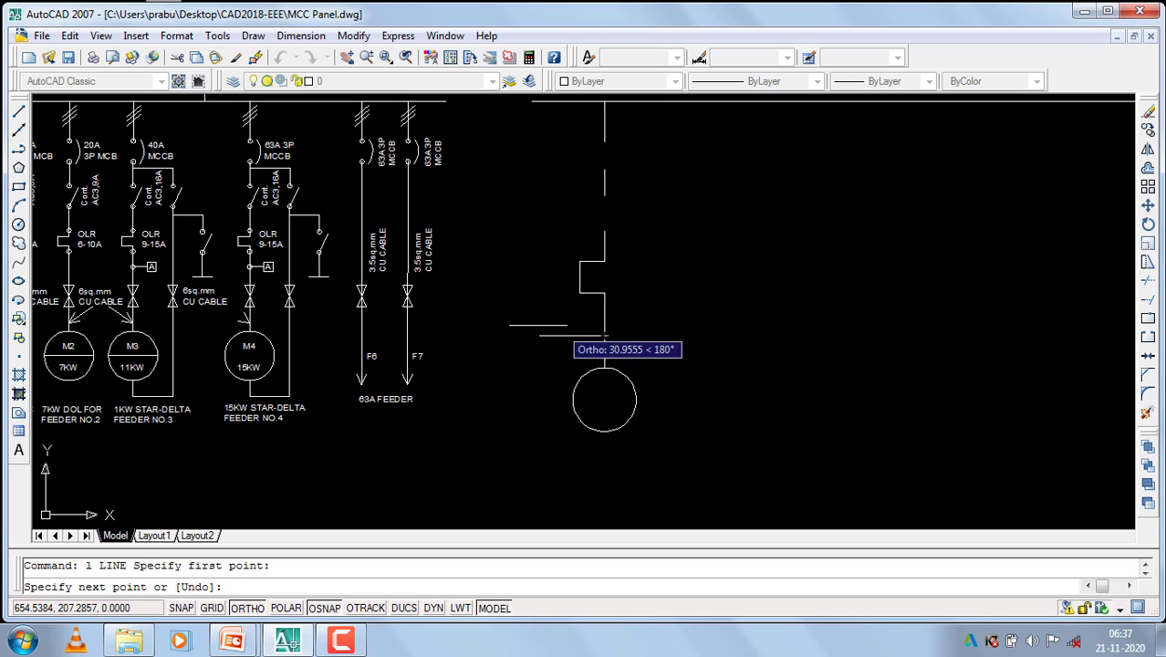
pyautogui.click(246, 607)
pyautogui.scroll(4, 597, 319)
pyautogui.scroll(3, 607, 301)
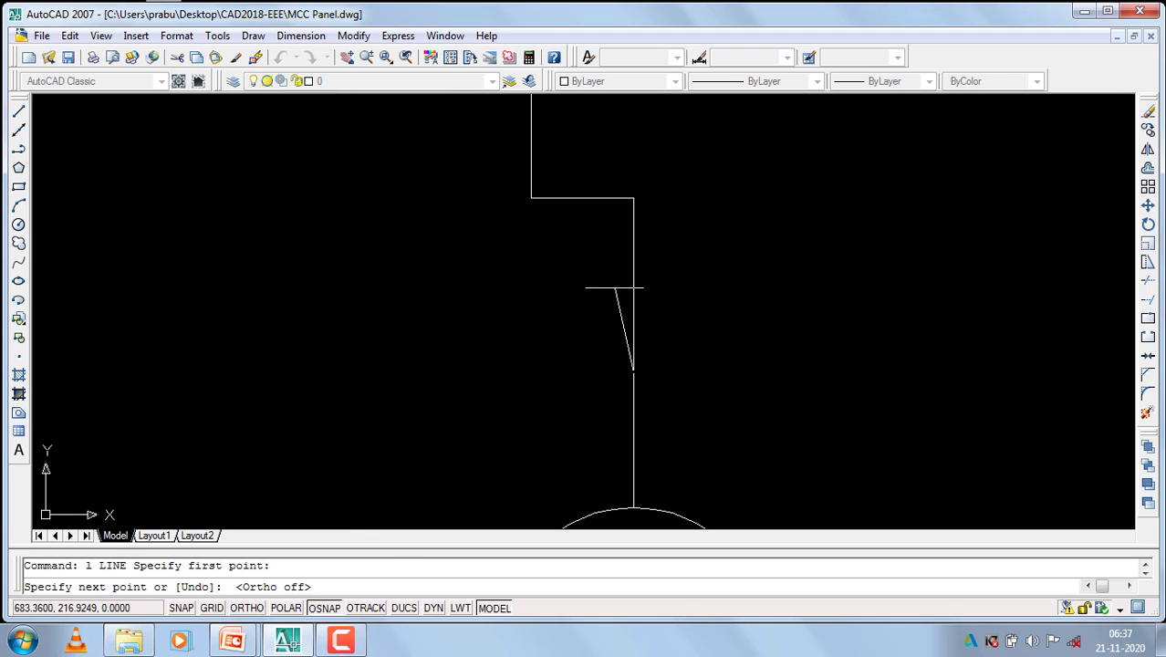
pyautogui.click(610, 303)
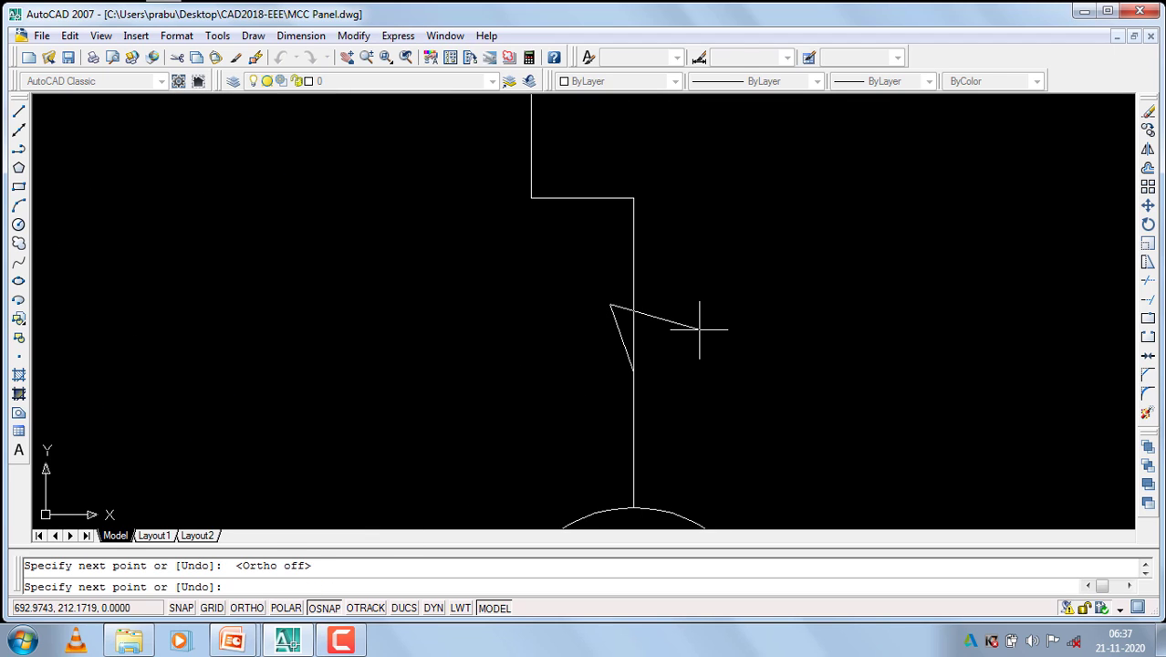
pyautogui.press('Return')
pyautogui.scroll(-6, 701, 289)
pyautogui.scroll(6, 349, 306)
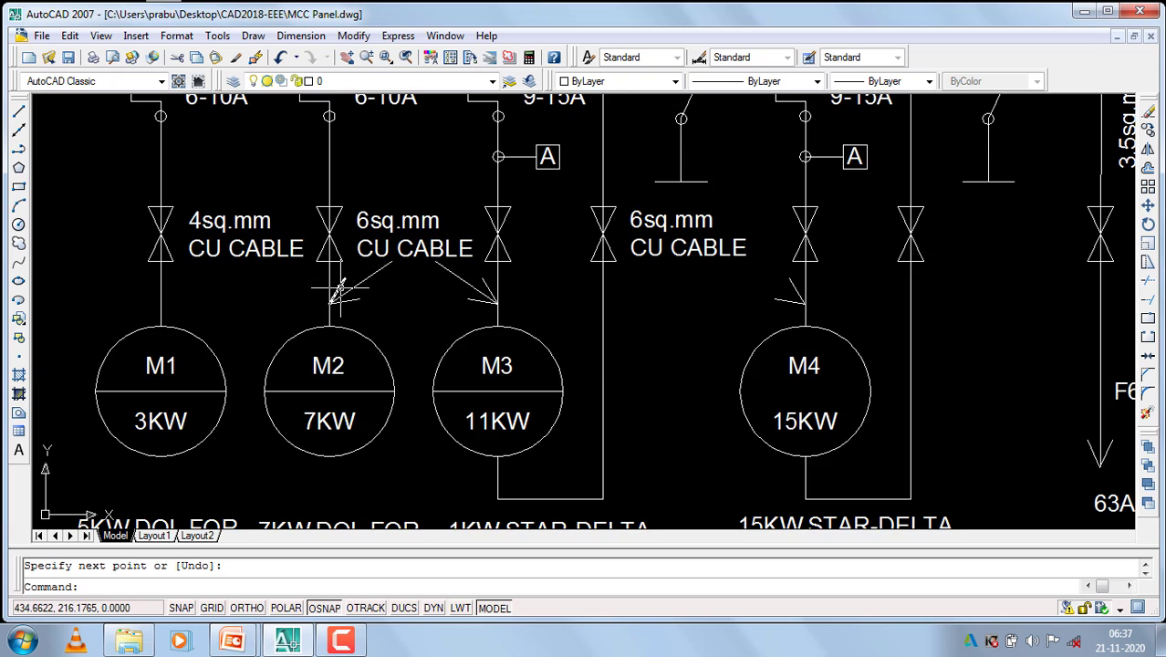
pyautogui.scroll(-4, 285, 313)
# Mirror the slanted contact line about a vertical axis into a V arrowhead, keeping the original.
pyautogui.scroll(5, 846, 294)
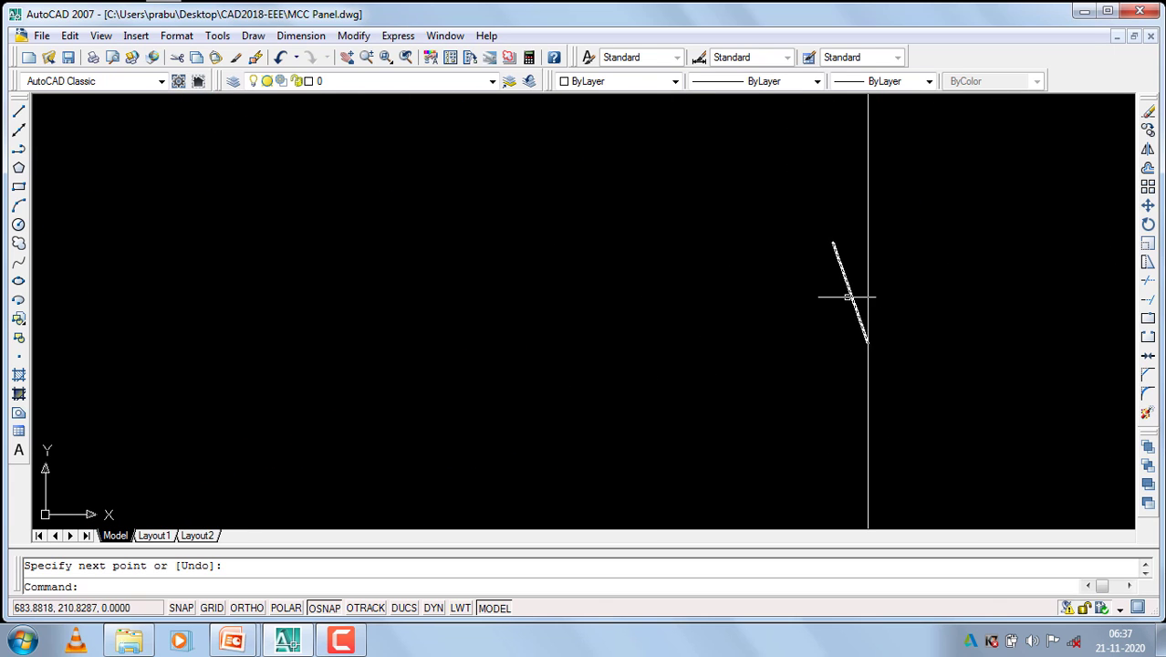
pyautogui.click(846, 234)
pyautogui.click(738, 372)
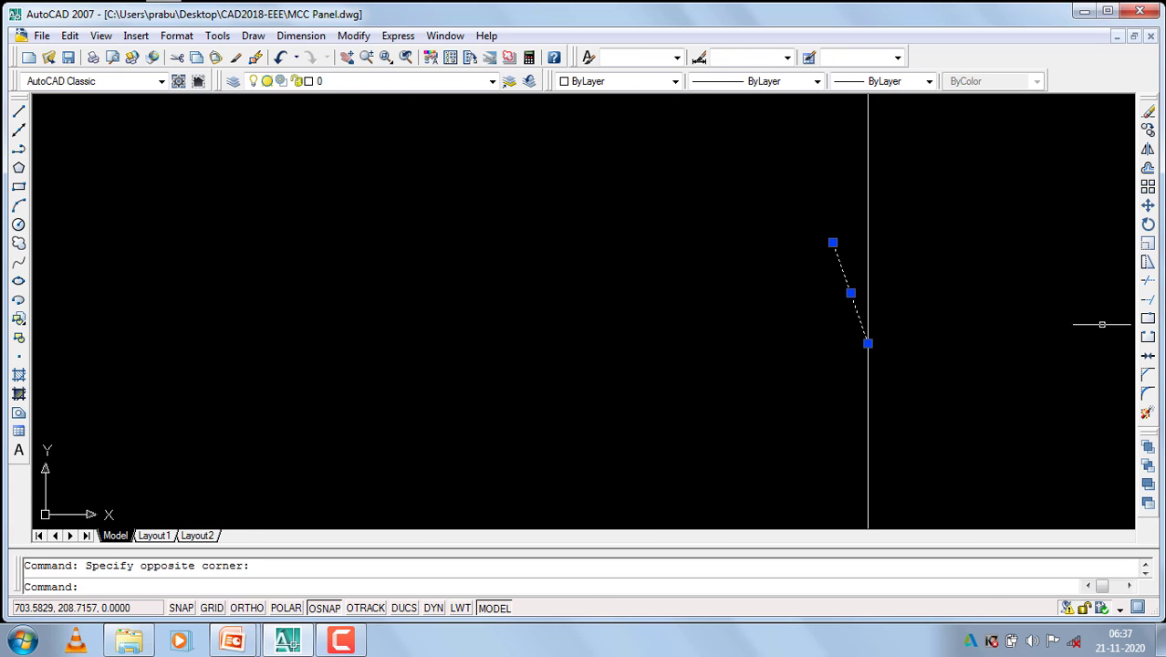
pyautogui.click(1147, 149)
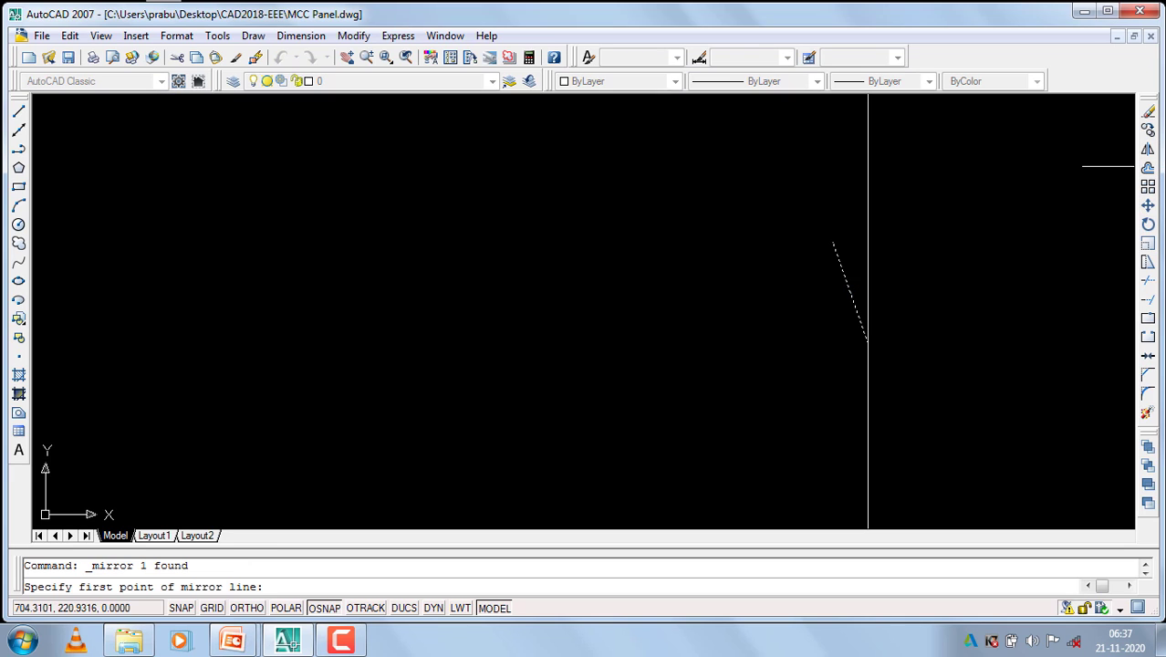
pyautogui.click(868, 343)
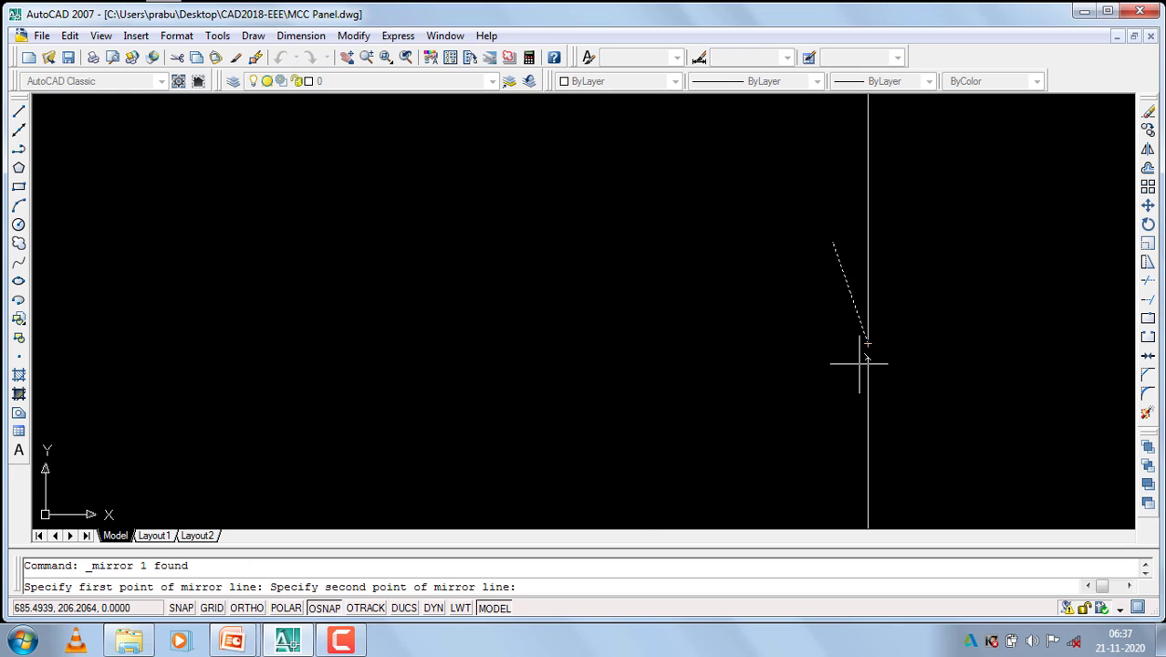
pyautogui.click(246, 608)
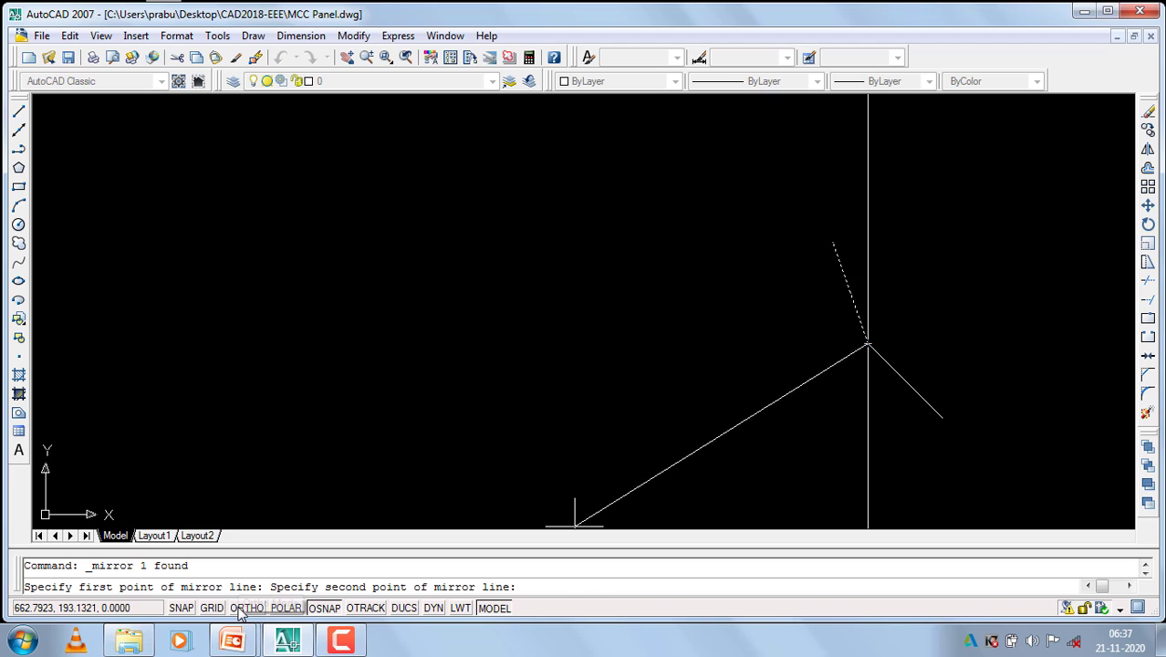
pyautogui.click(862, 458)
pyautogui.press('Return')
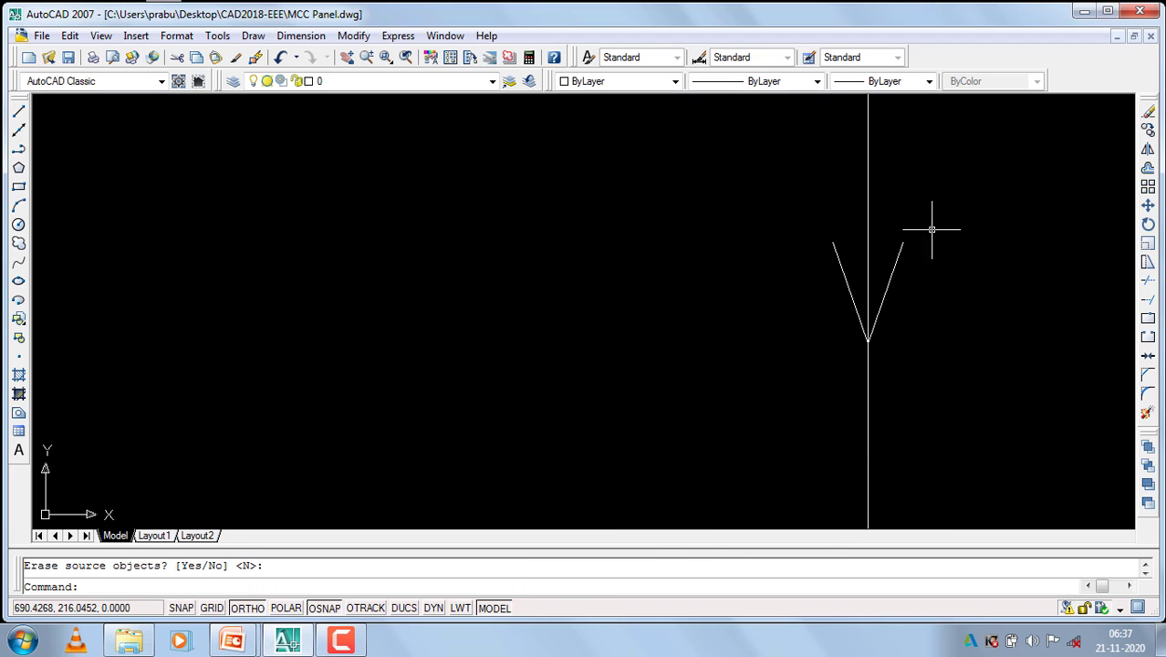
# Close the V into a triangle with a line across its two tips.
pyautogui.click(18, 111)
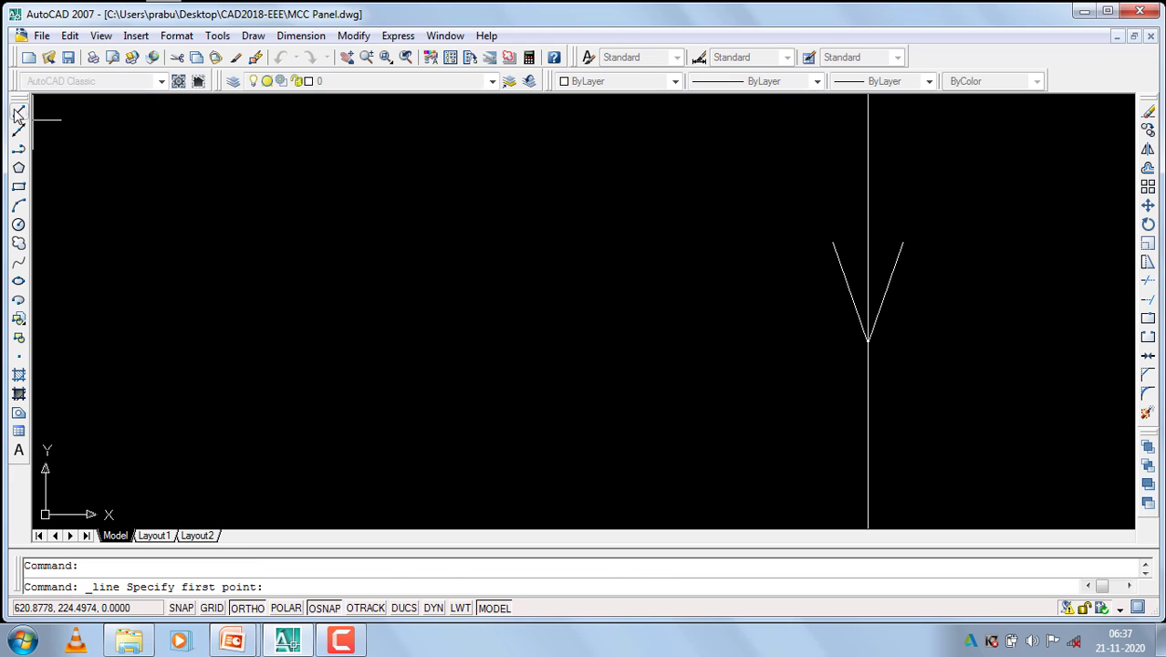
pyautogui.click(832, 242)
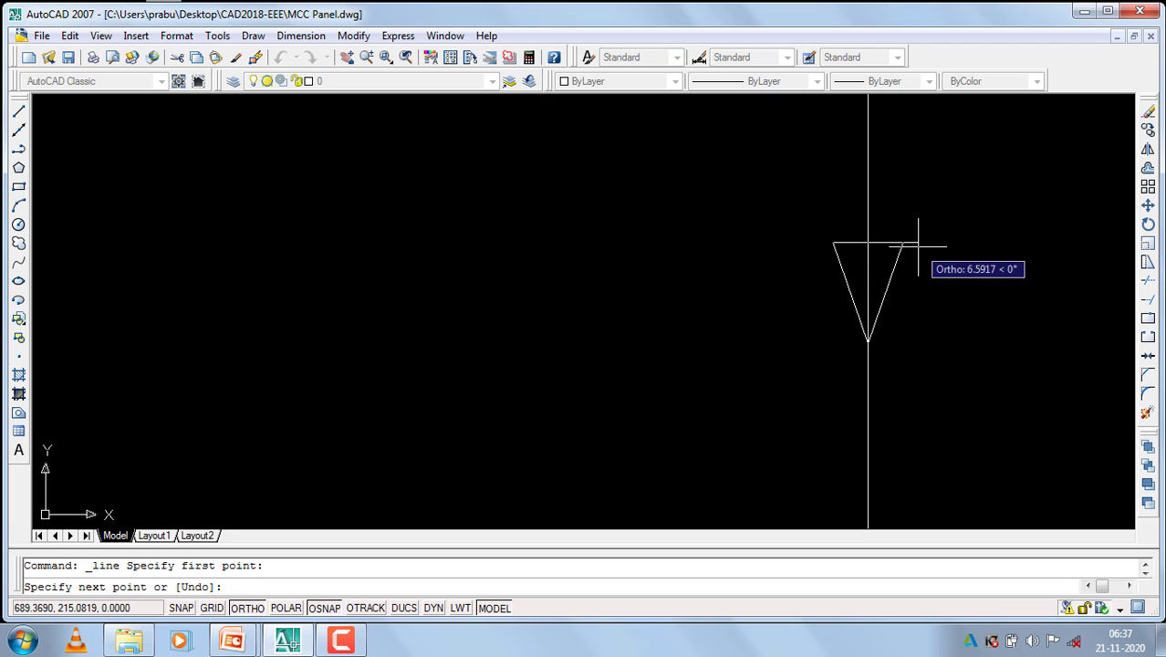
pyautogui.click(902, 242)
pyautogui.press('Return')
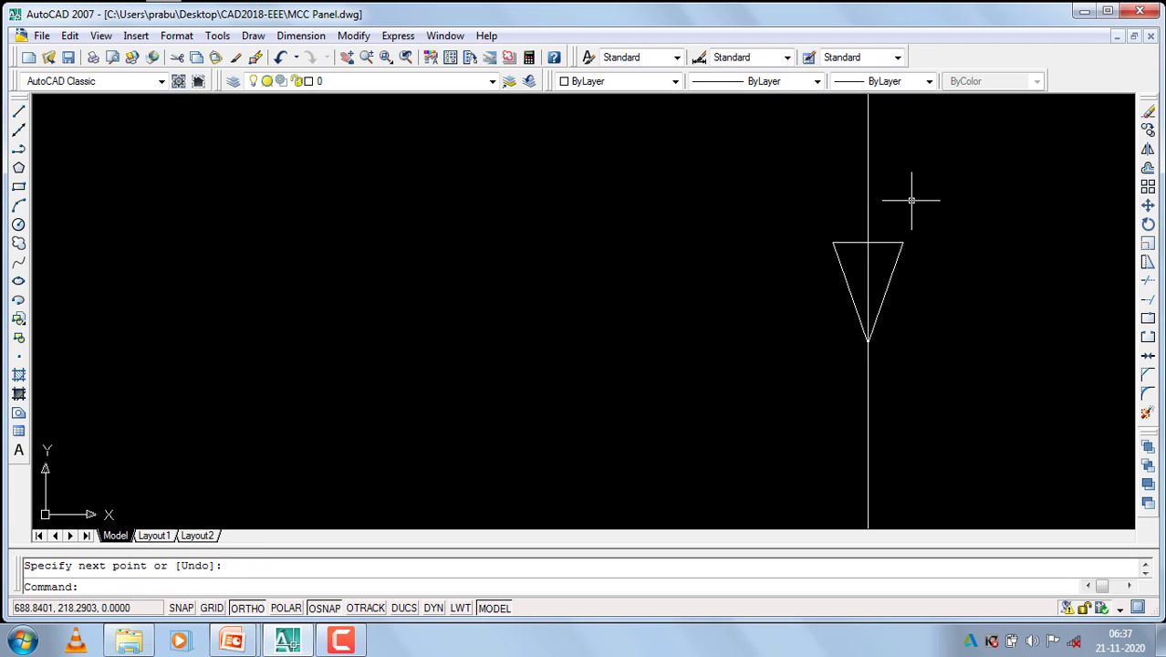
# Mirror the triangle horizontally about its bottom tip, keeping the source, forming the bowtie.
pyautogui.click(771, 236)
pyautogui.click(973, 377)
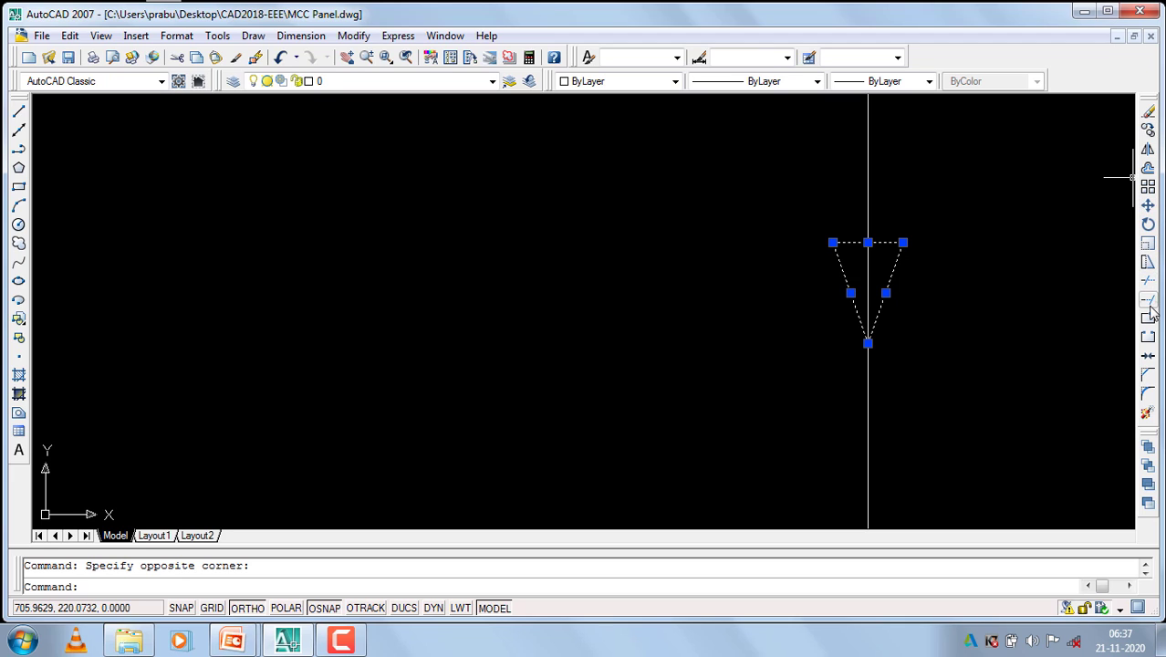
pyautogui.click(1147, 149)
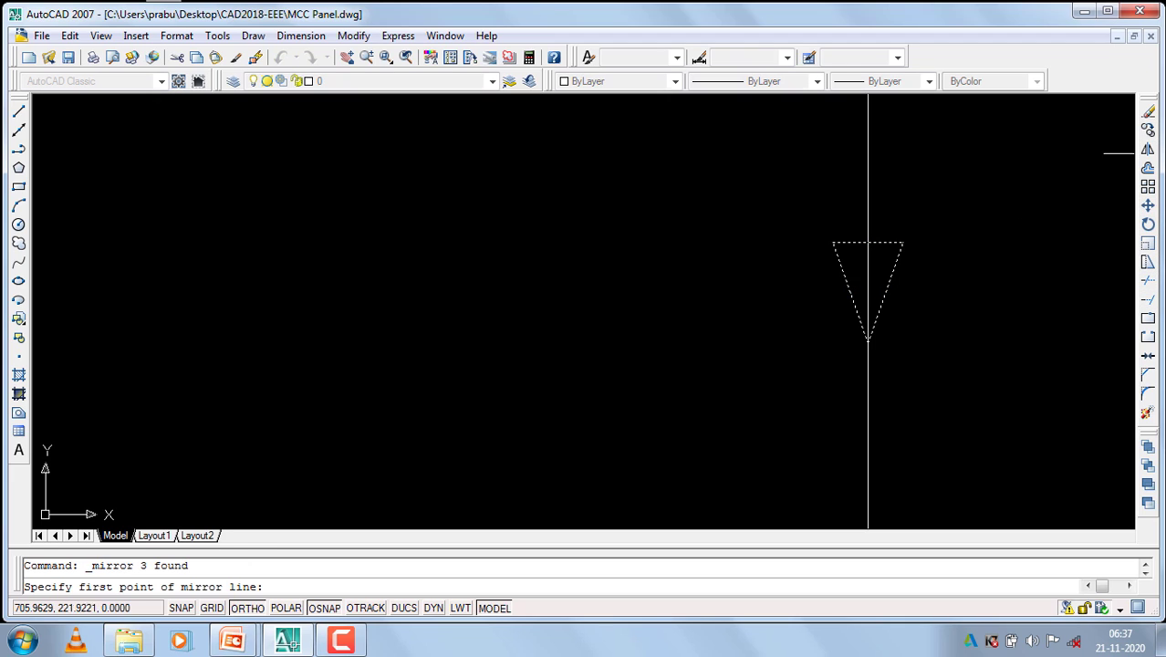
pyautogui.click(868, 343)
pyautogui.click(552, 333)
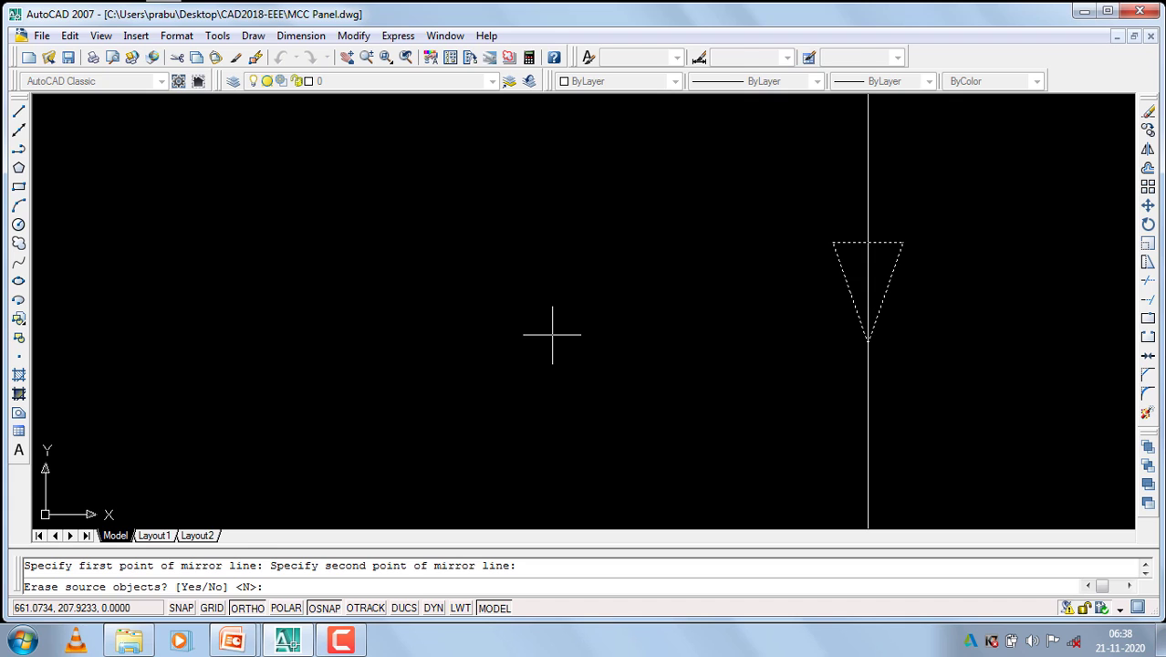
pyautogui.press('Return')
pyautogui.scroll(-4, 694, 328)
pyautogui.scroll(-5, 818, 301)
pyautogui.scroll(2, 825, 202)
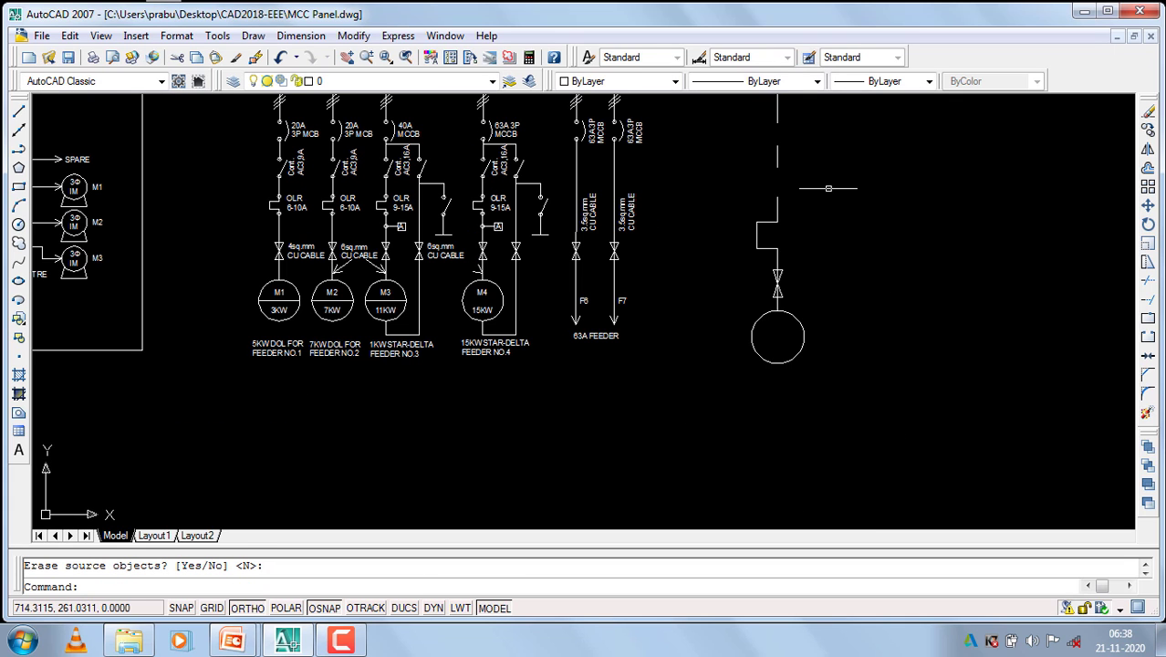
pyautogui.scroll(-2, 812, 323)
pyautogui.scroll(3, 780, 215)
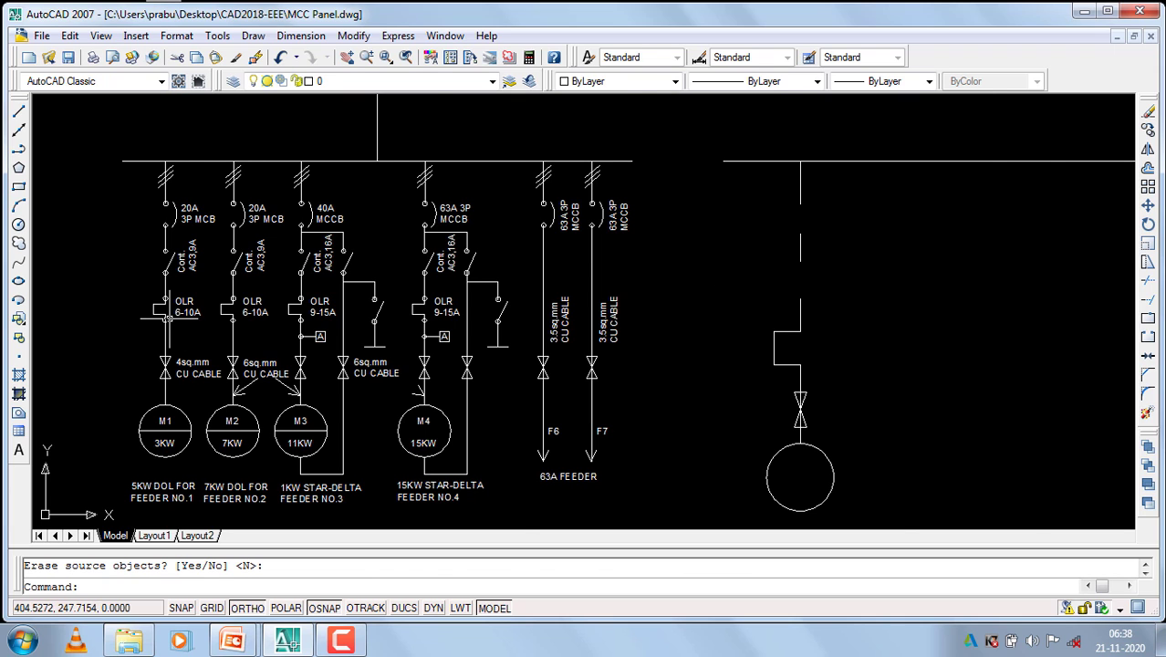
pyautogui.scroll(5, 167, 320)
pyautogui.scroll(-5, 145, 330)
pyautogui.scroll(-2, 146, 330)
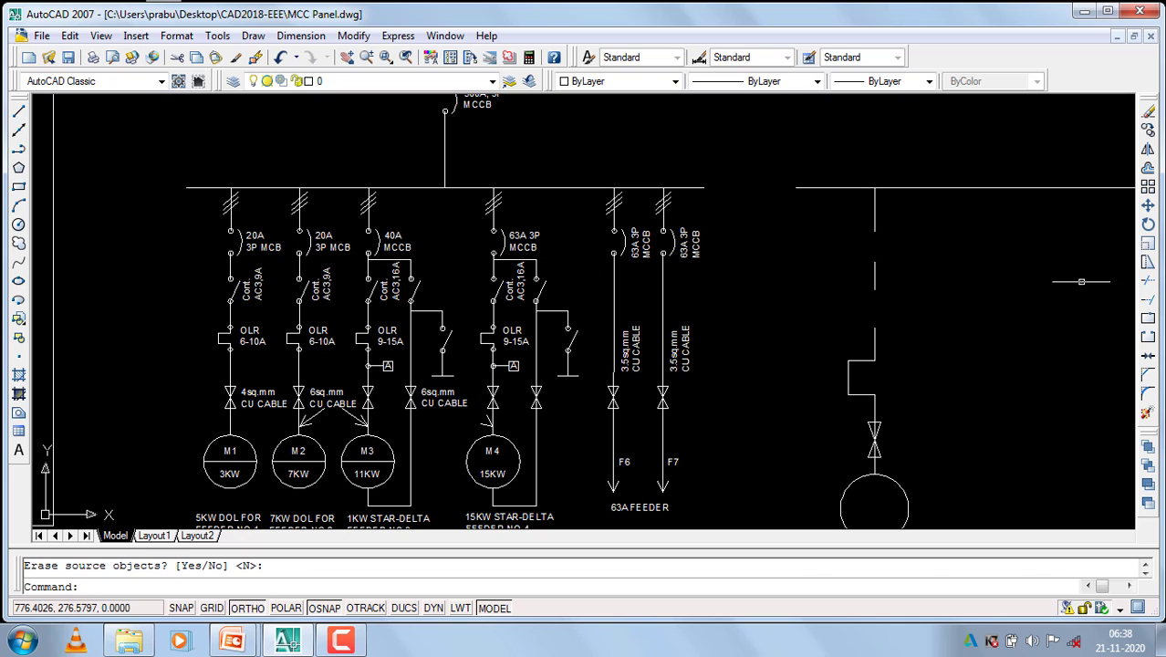
pyautogui.scroll(2, 893, 253)
pyautogui.scroll(3, 931, 257)
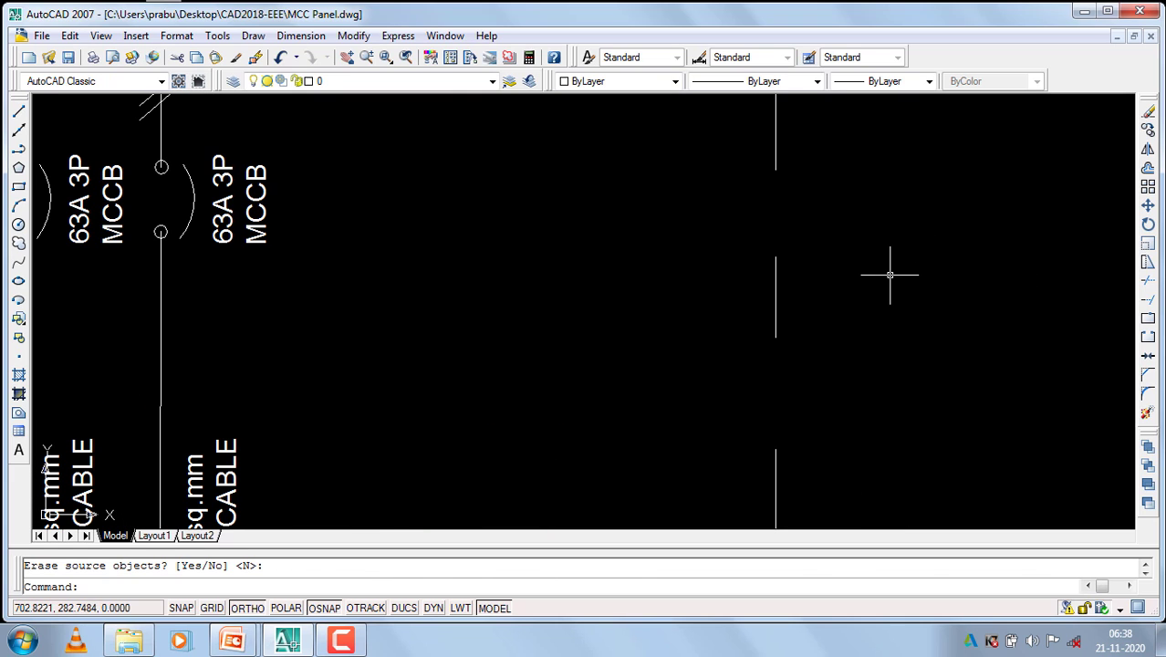
pyautogui.scroll(-4, 534, 216)
pyautogui.write('donut')
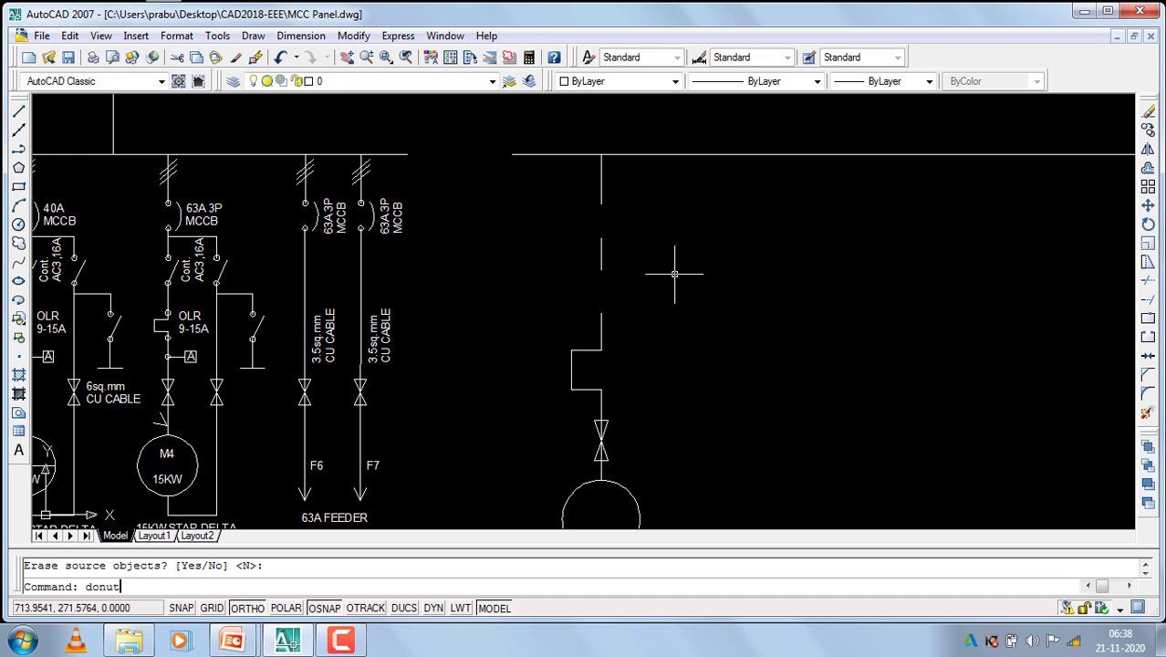
# Place a solid donut, inside diameter 0 and outside 2.5, at the feeder line's top endpoint.
pyautogui.press('Return')
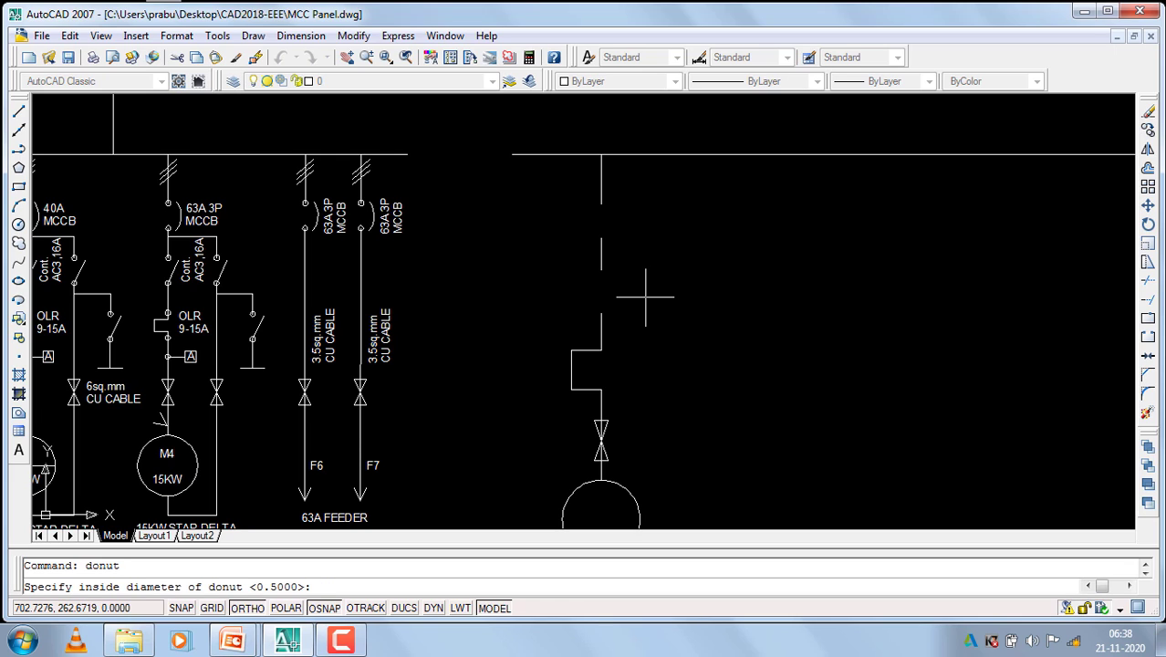
pyautogui.write('0')
pyautogui.press('Return')
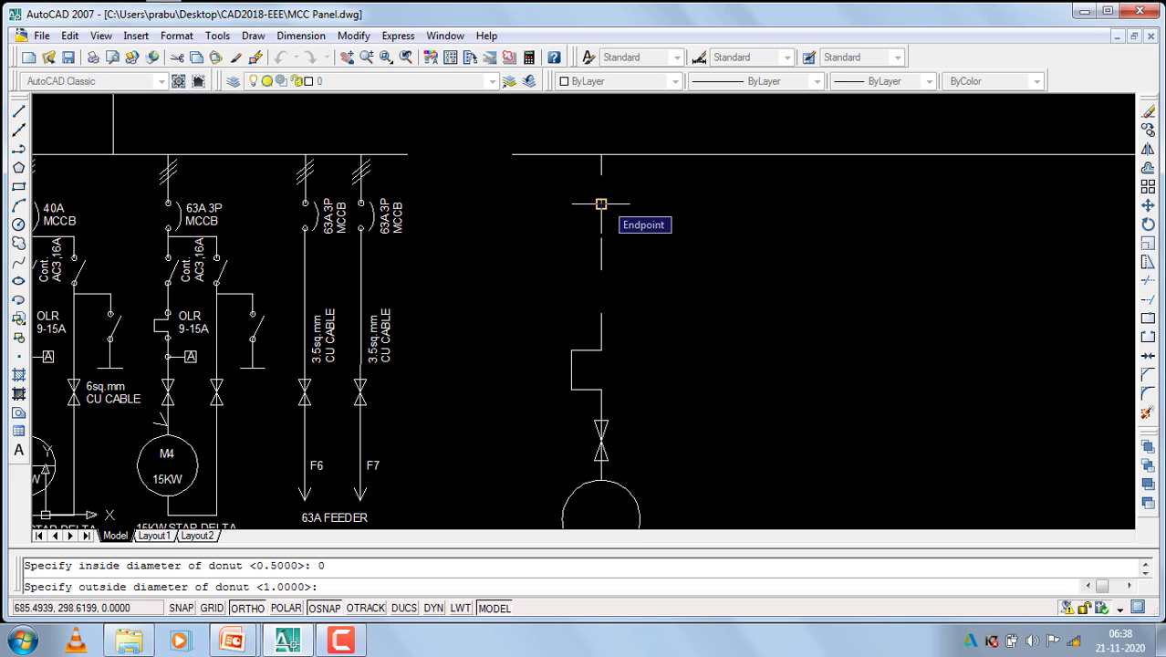
pyautogui.click(601, 203)
pyautogui.write('2.5')
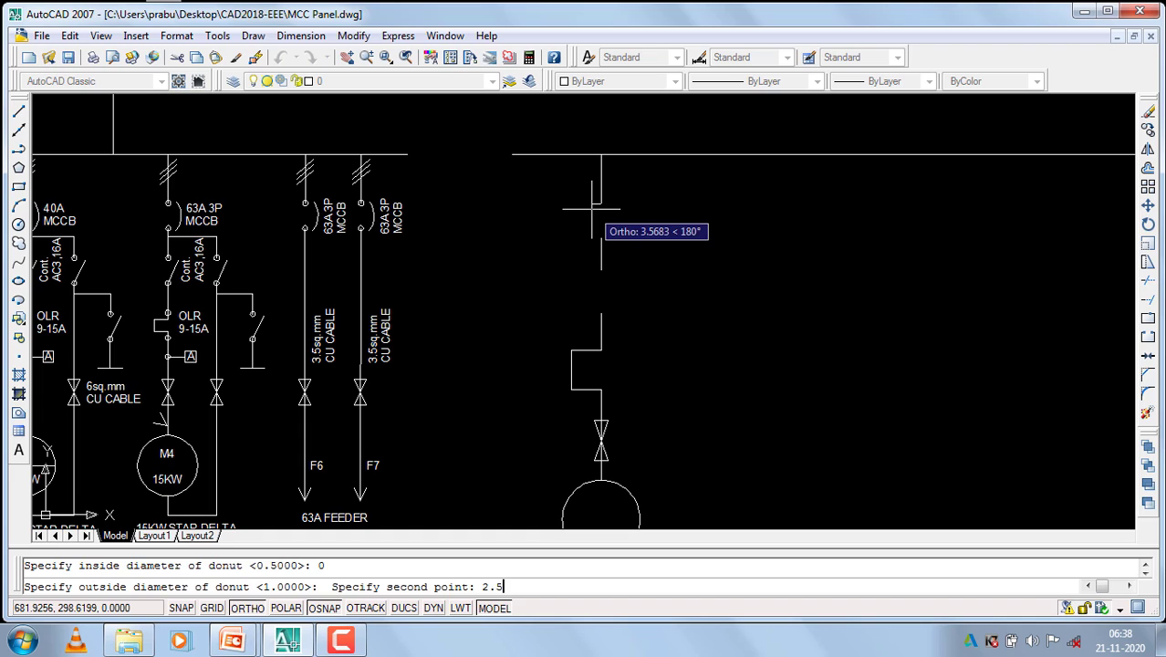
pyautogui.press('Return')
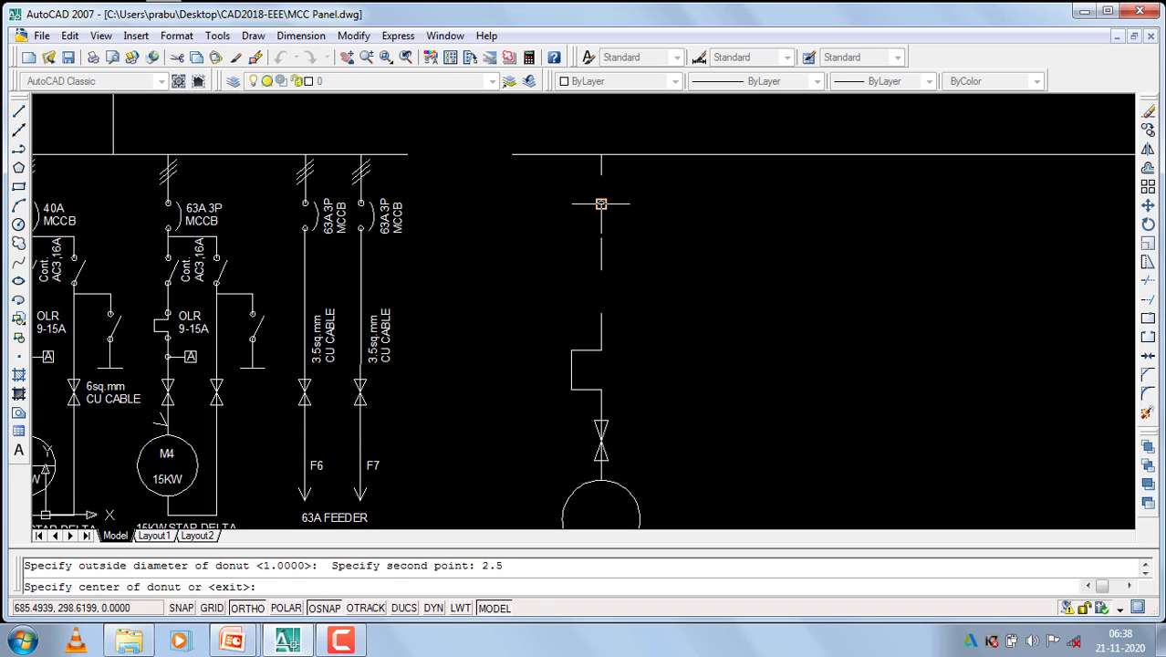
pyautogui.click(601, 201)
pyautogui.press('Return')
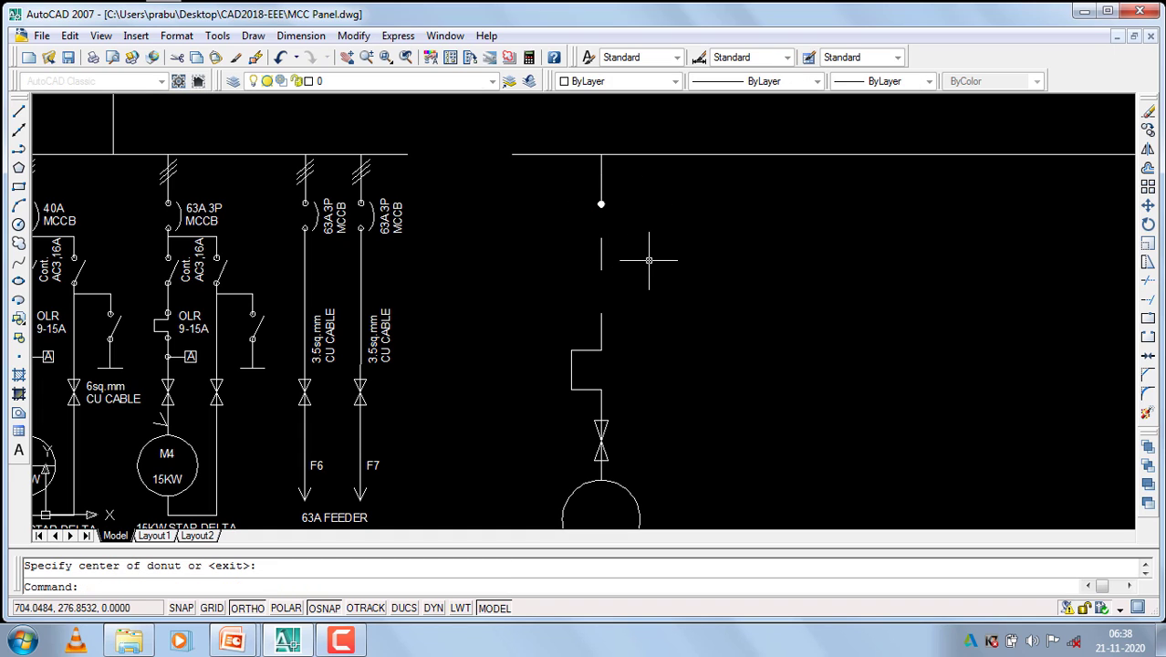
# Copy the dot to the next two line ends down the feeder, the branch junction and the branch's lower corner.
pyautogui.scroll(3, 610, 188)
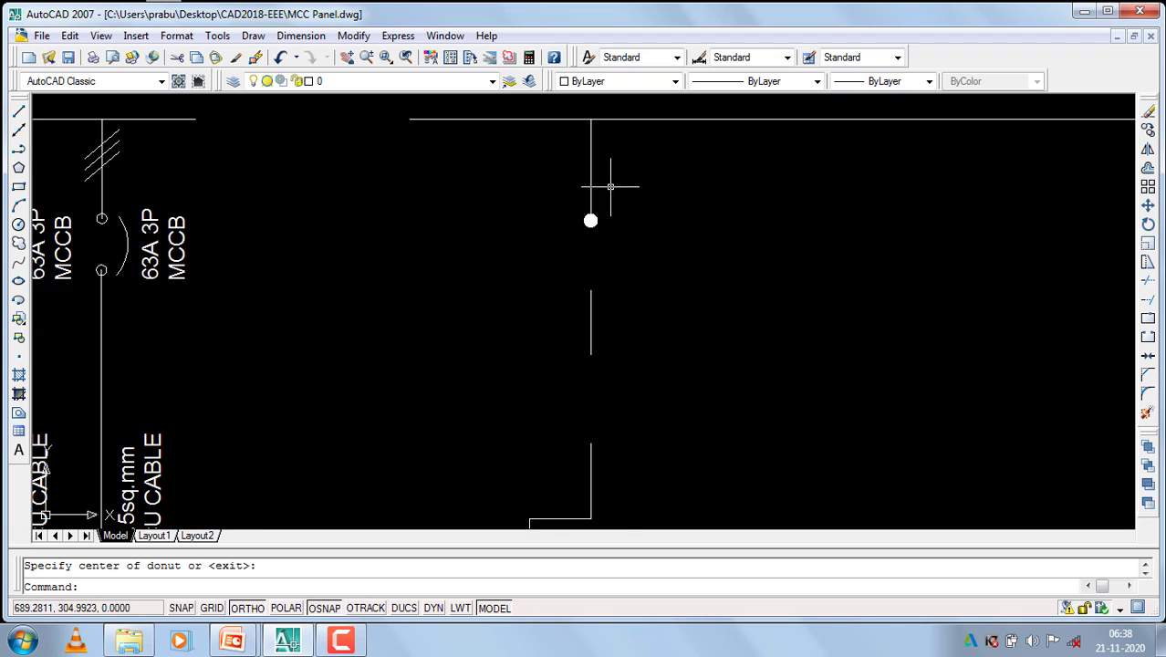
pyautogui.click(615, 192)
pyautogui.click(561, 248)
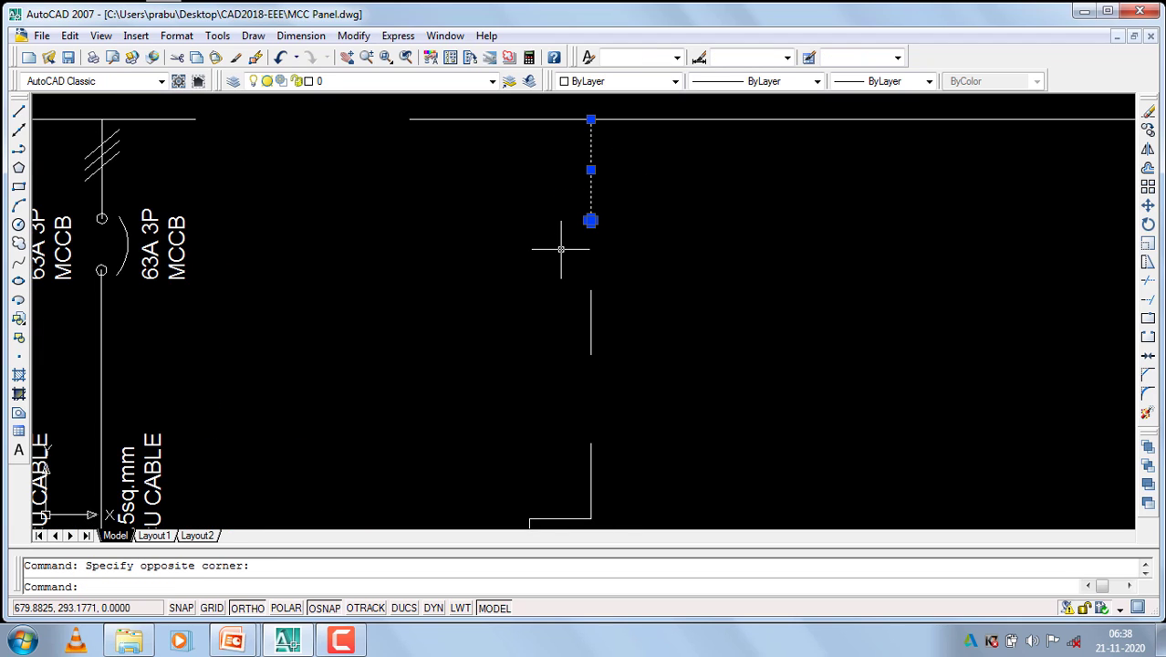
pyautogui.write('co')
pyautogui.press('Return')
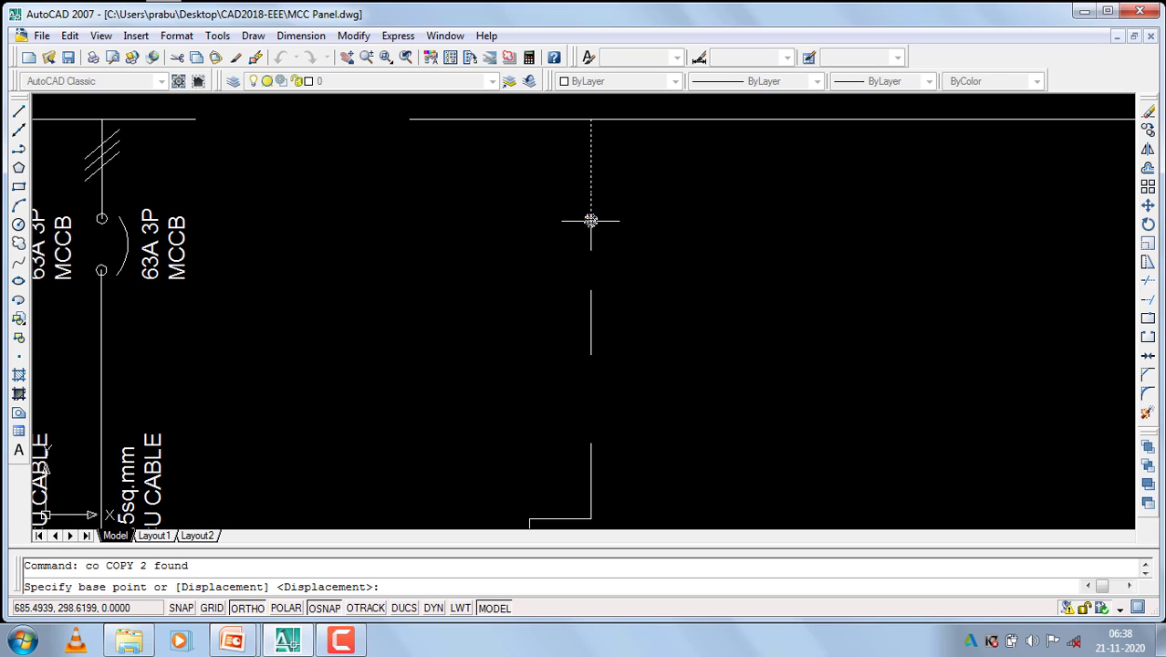
pyautogui.click(591, 220)
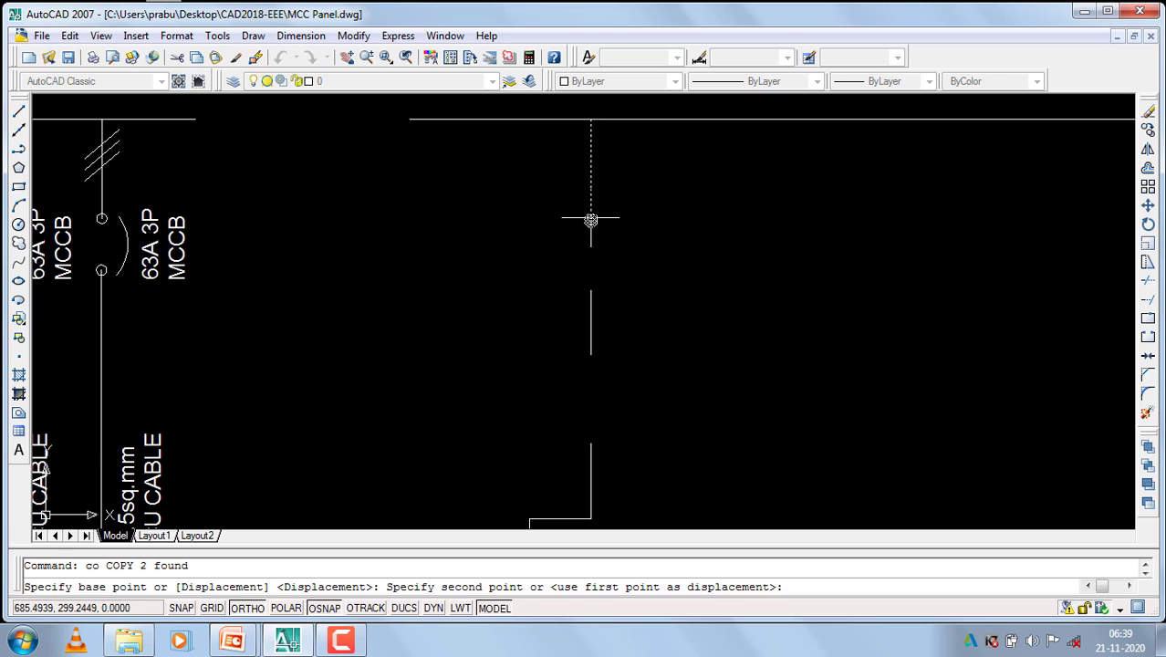
pyautogui.click(590, 290)
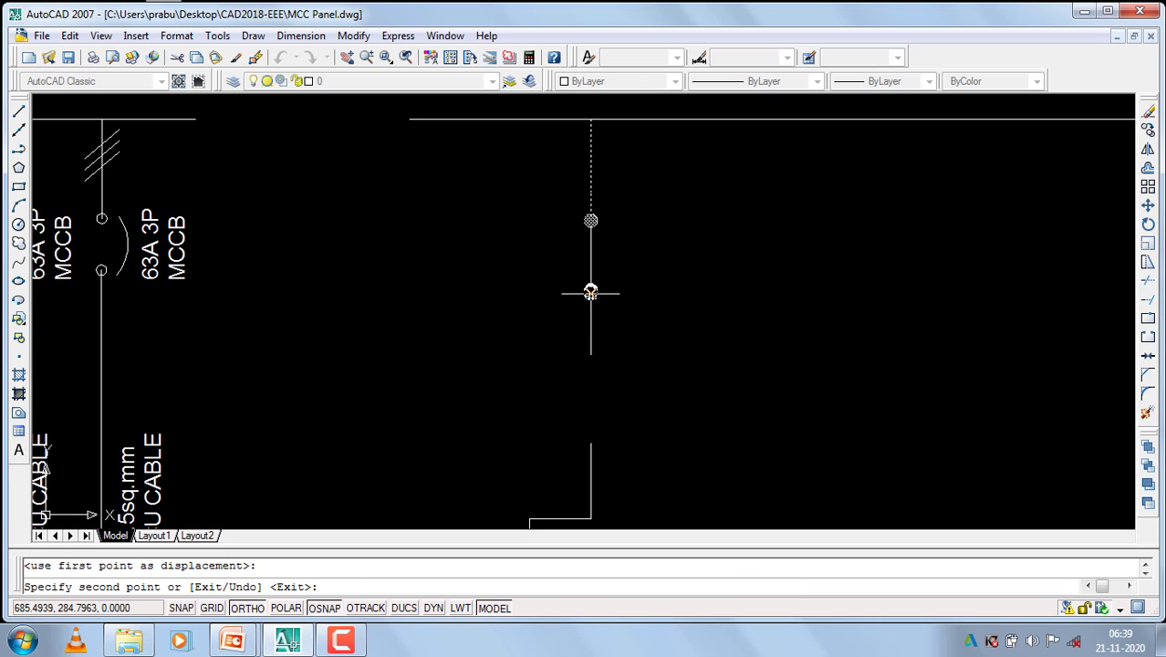
pyautogui.click(591, 354)
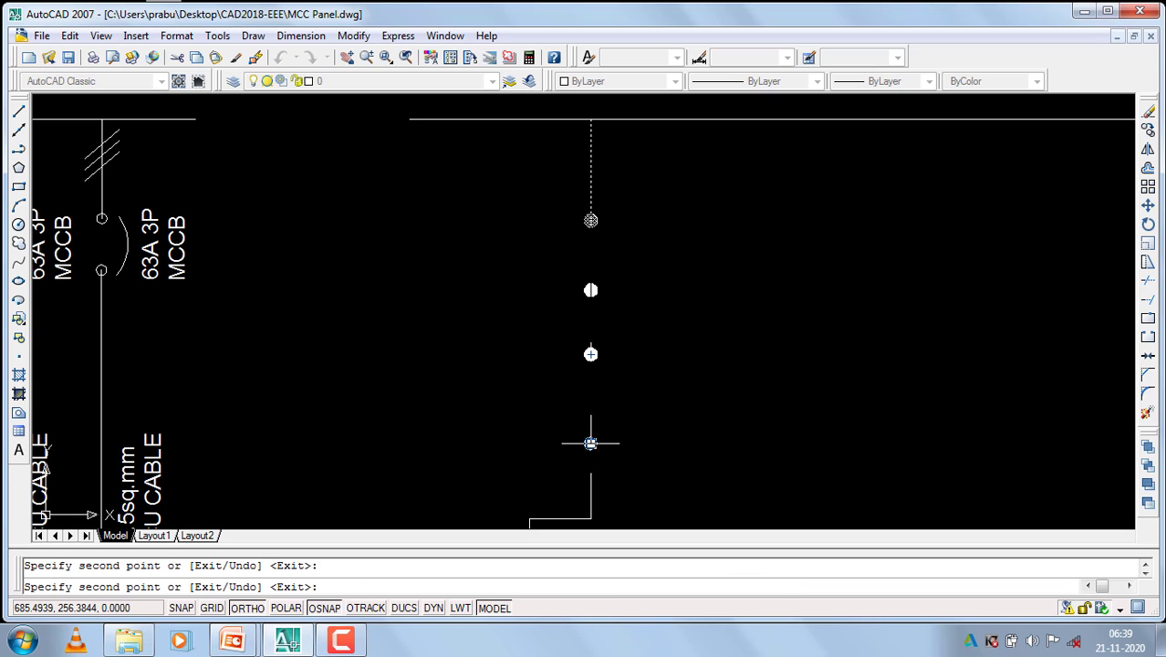
pyautogui.scroll(-3, 590, 443)
pyautogui.scroll(3, 625, 410)
pyautogui.scroll(1, 625, 334)
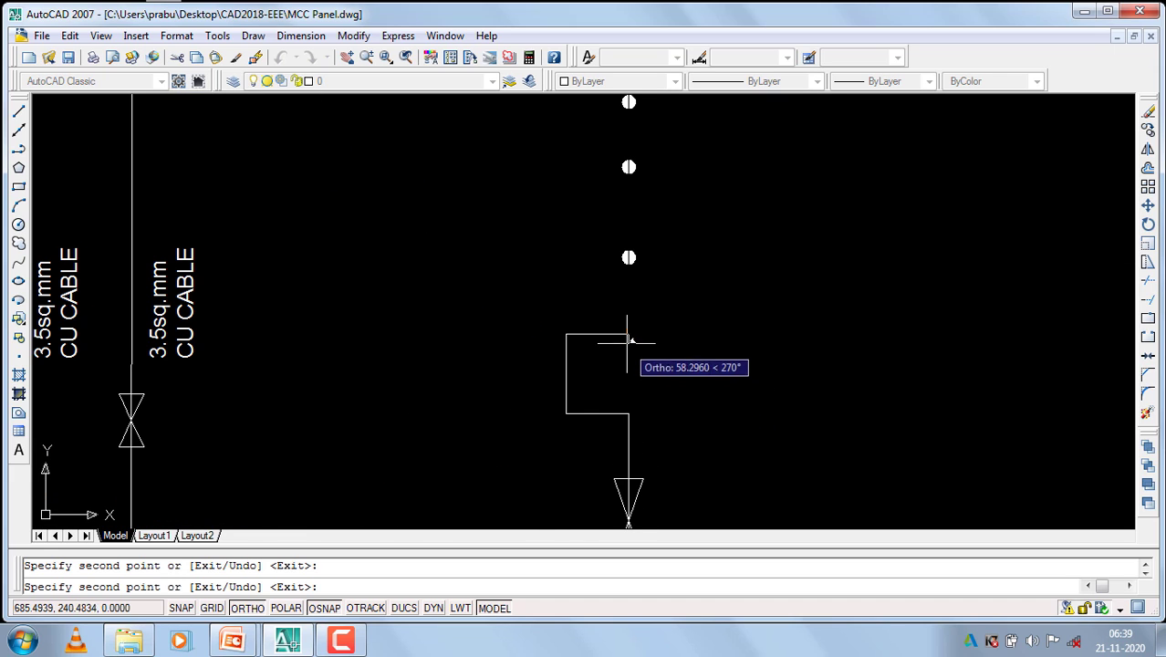
pyautogui.click(628, 334)
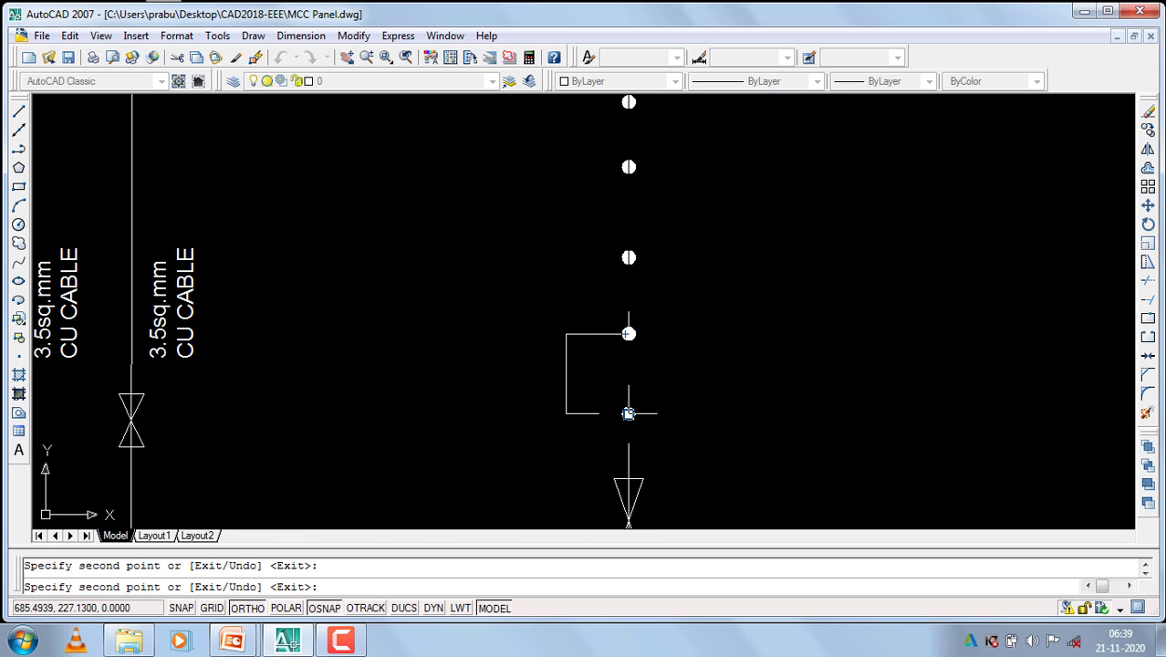
pyautogui.click(628, 413)
pyautogui.press('Return')
pyautogui.scroll(-4, 669, 396)
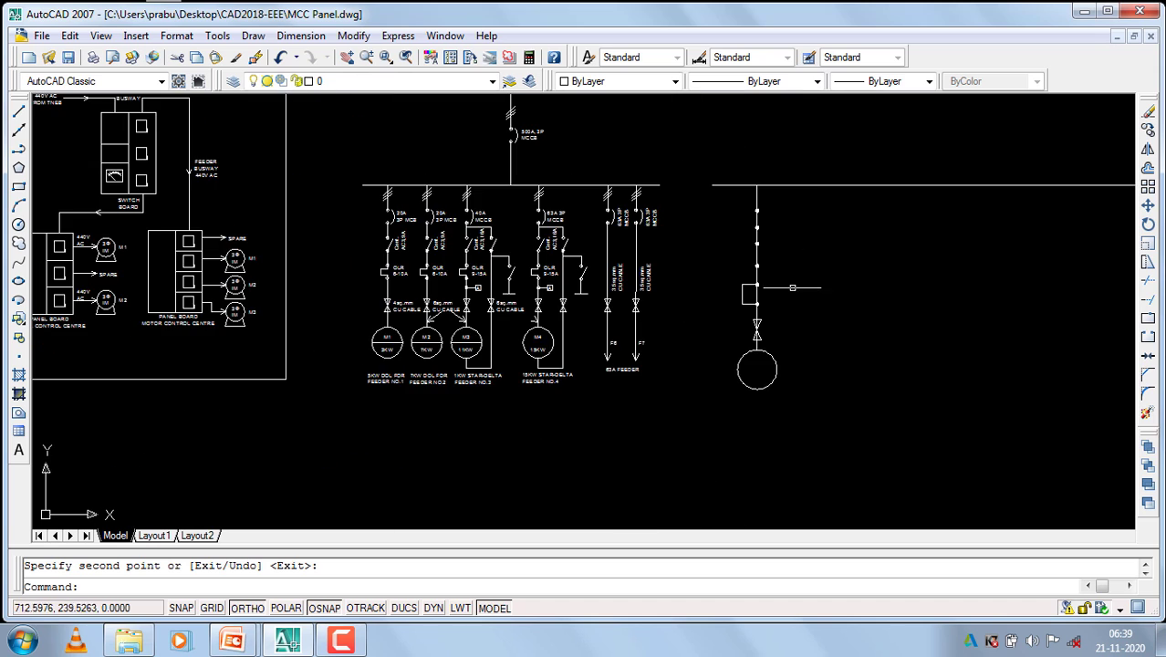
pyautogui.scroll(1, 766, 311)
# Crossing-select the branch rectangle and line pieces and erase them.
pyautogui.scroll(1, 767, 310)
pyautogui.click(752, 285)
pyautogui.click(684, 224)
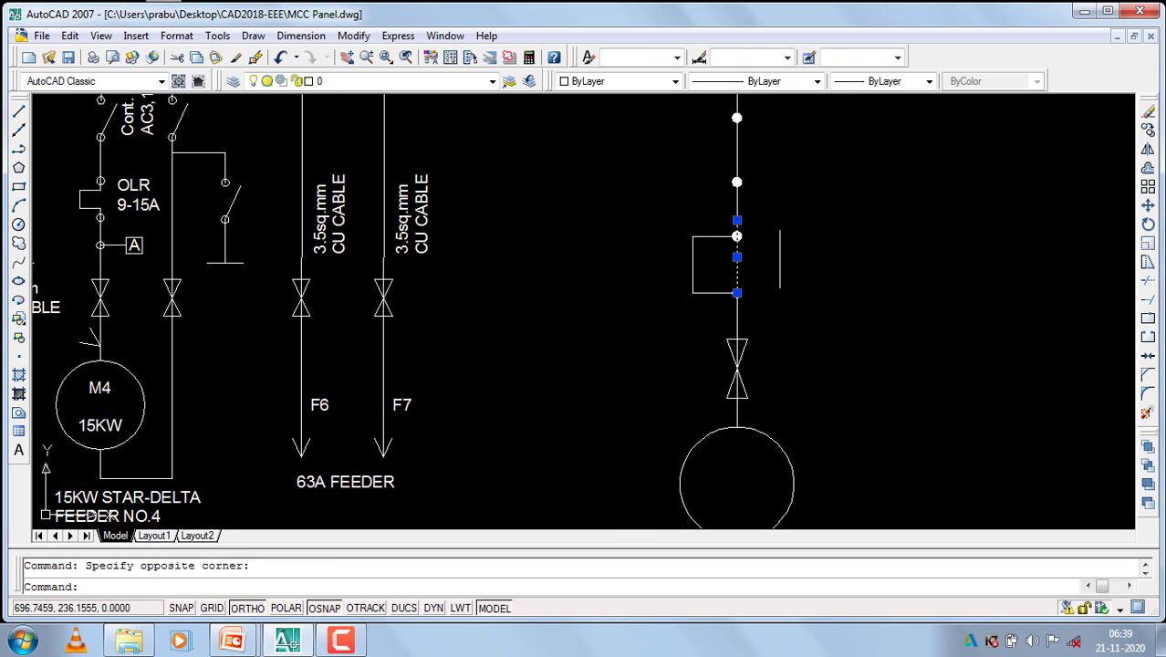
pyautogui.write('e')
pyautogui.press('Return')
pyautogui.scroll(-3, 771, 268)
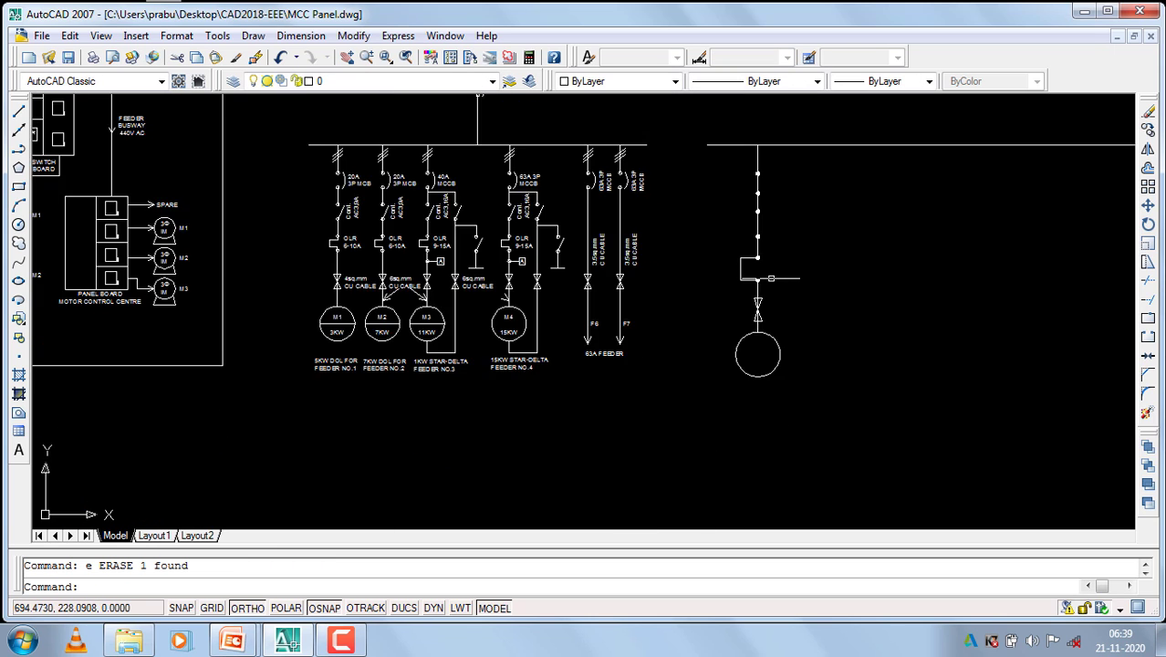
pyautogui.scroll(-2, 771, 265)
pyautogui.scroll(6, 771, 248)
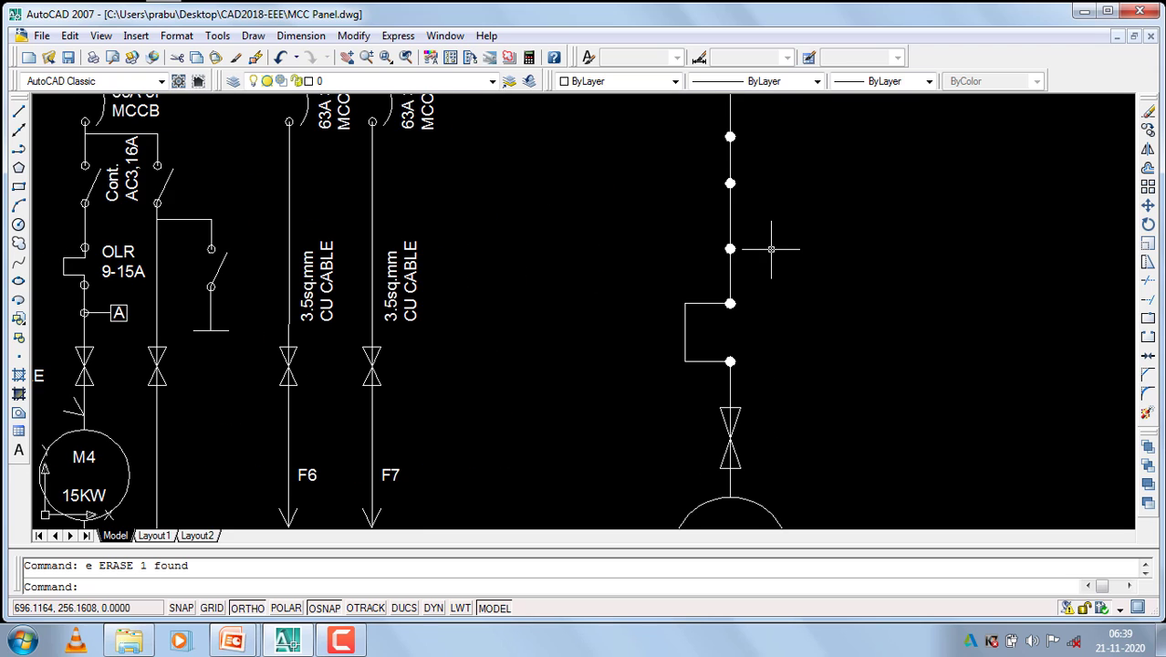
# Erase the leftover duplicate segment, the middle and top wires, and the vertical wire near the feeder top.
pyautogui.click(730, 268)
pyautogui.write('e')
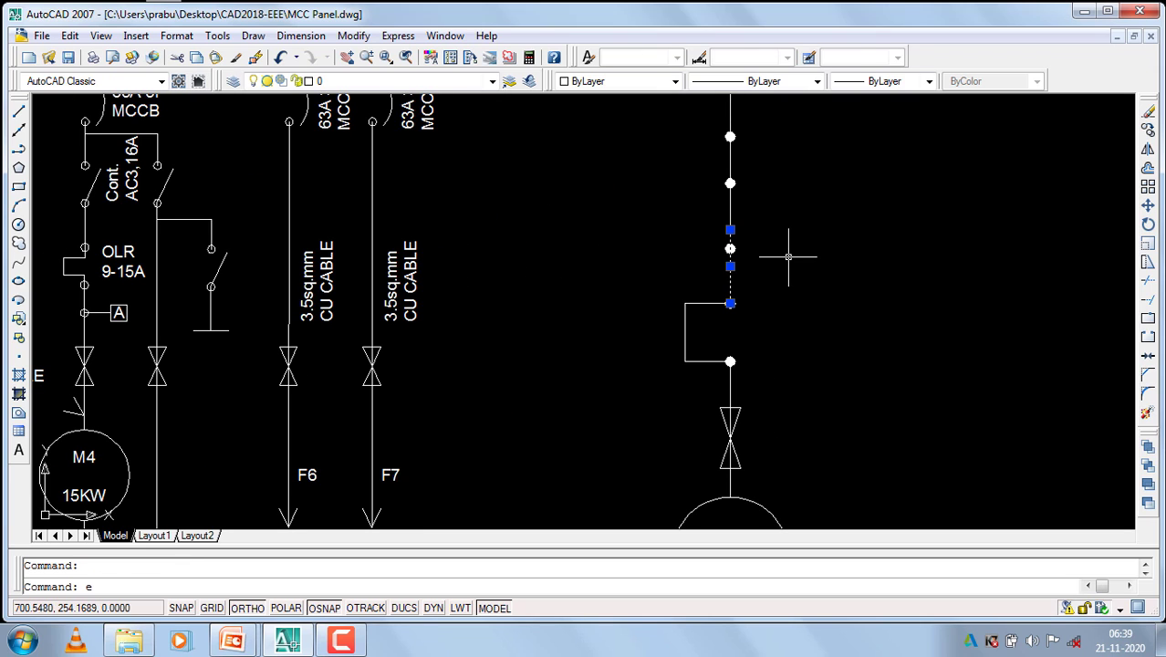
pyautogui.press('Return')
pyautogui.click(730, 199)
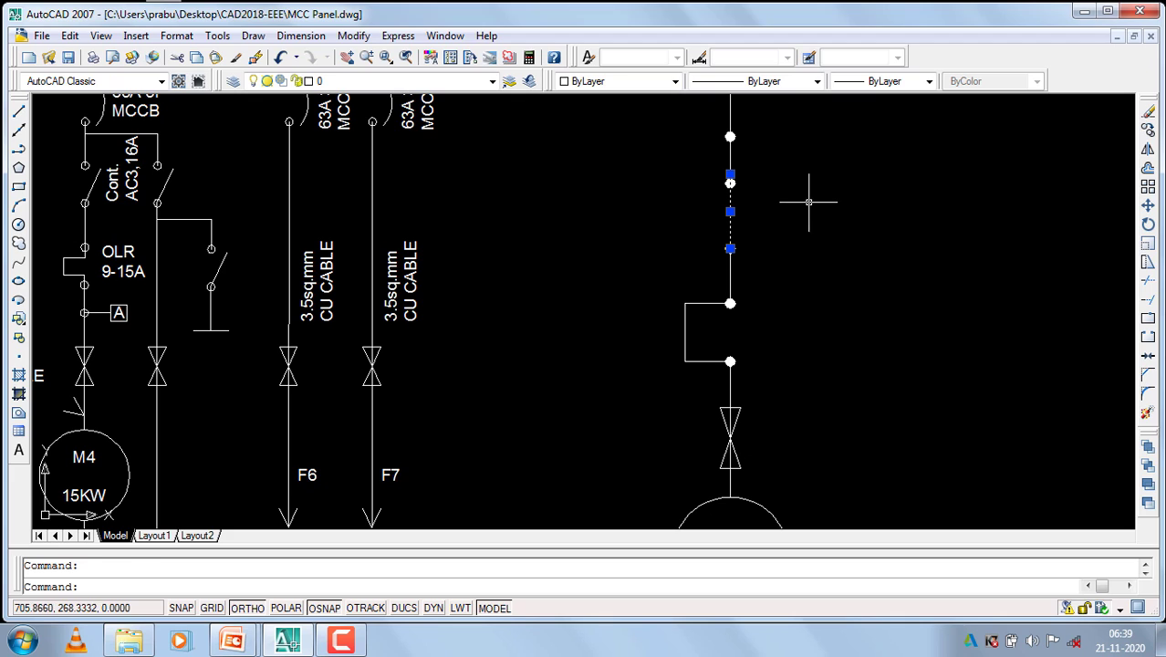
pyautogui.write('e')
pyautogui.press('Return')
pyautogui.click(729, 165)
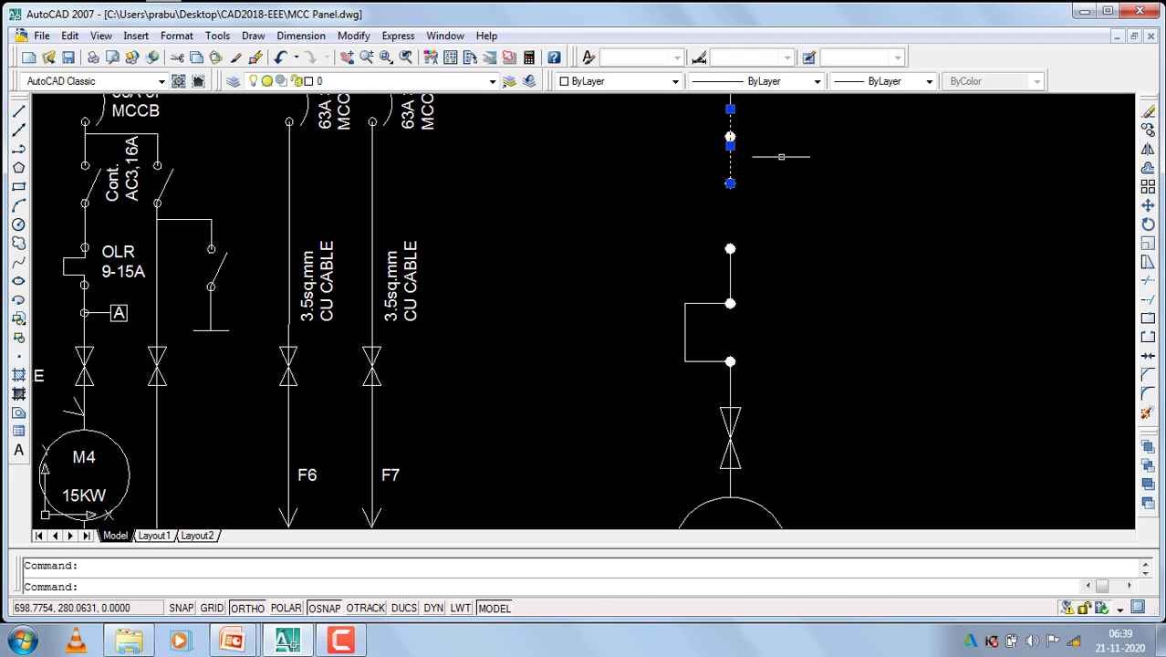
pyautogui.write('e')
pyautogui.press('Return')
pyautogui.scroll(-2, 771, 269)
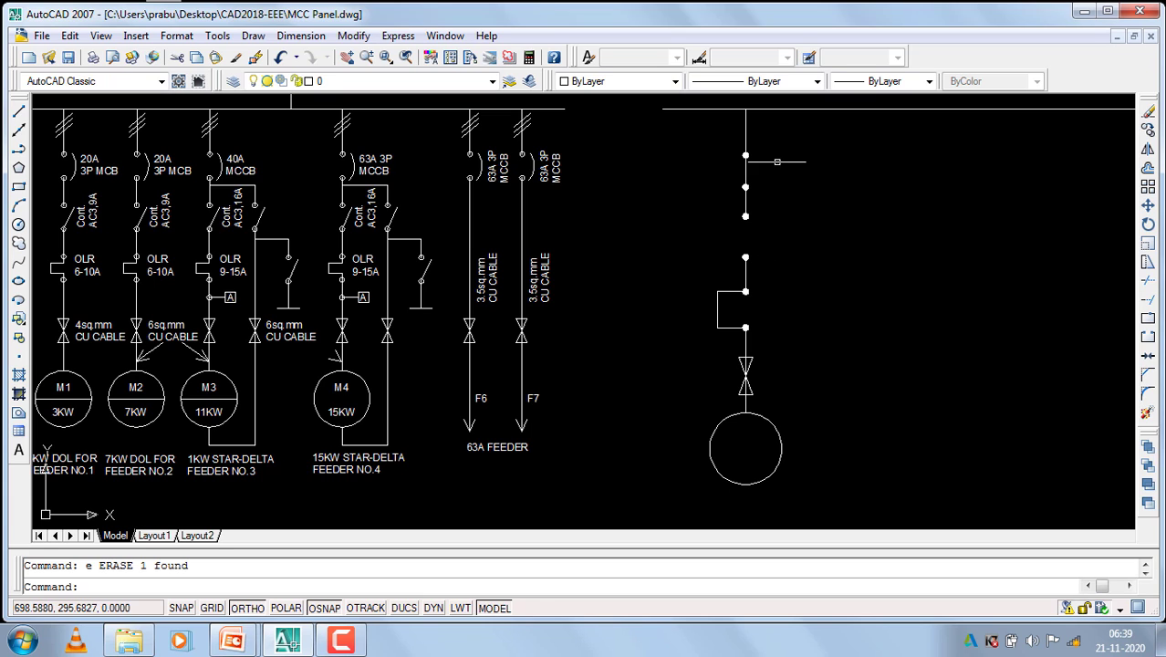
pyautogui.click(745, 169)
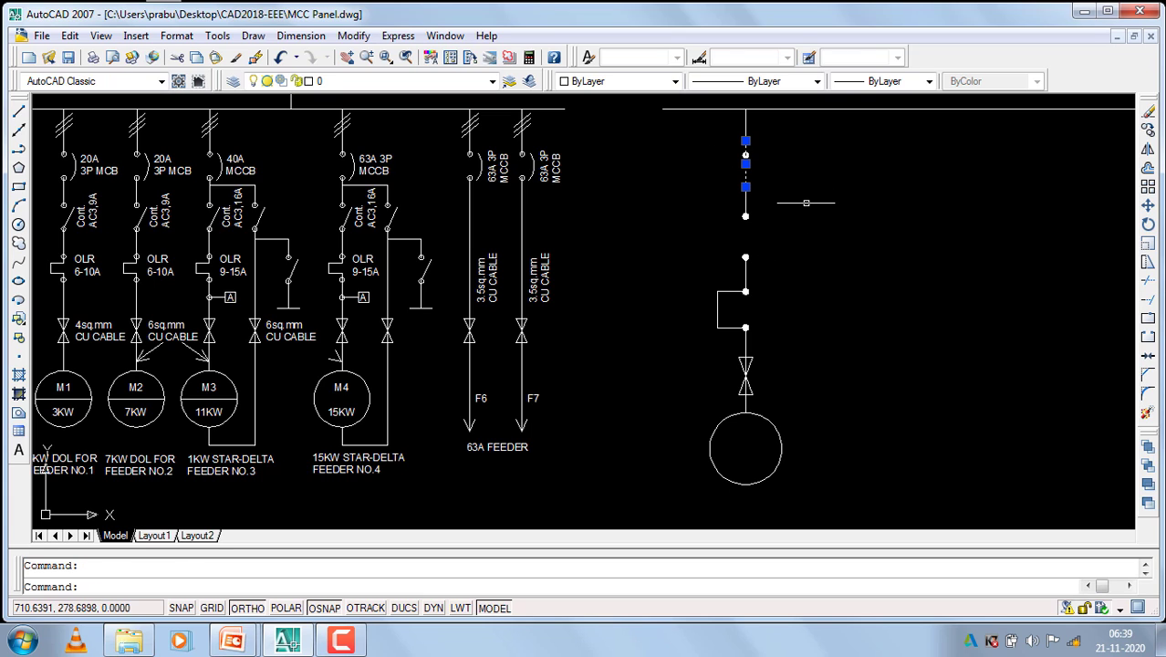
pyautogui.write('e')
pyautogui.press('Return')
pyautogui.scroll(-2, 802, 212)
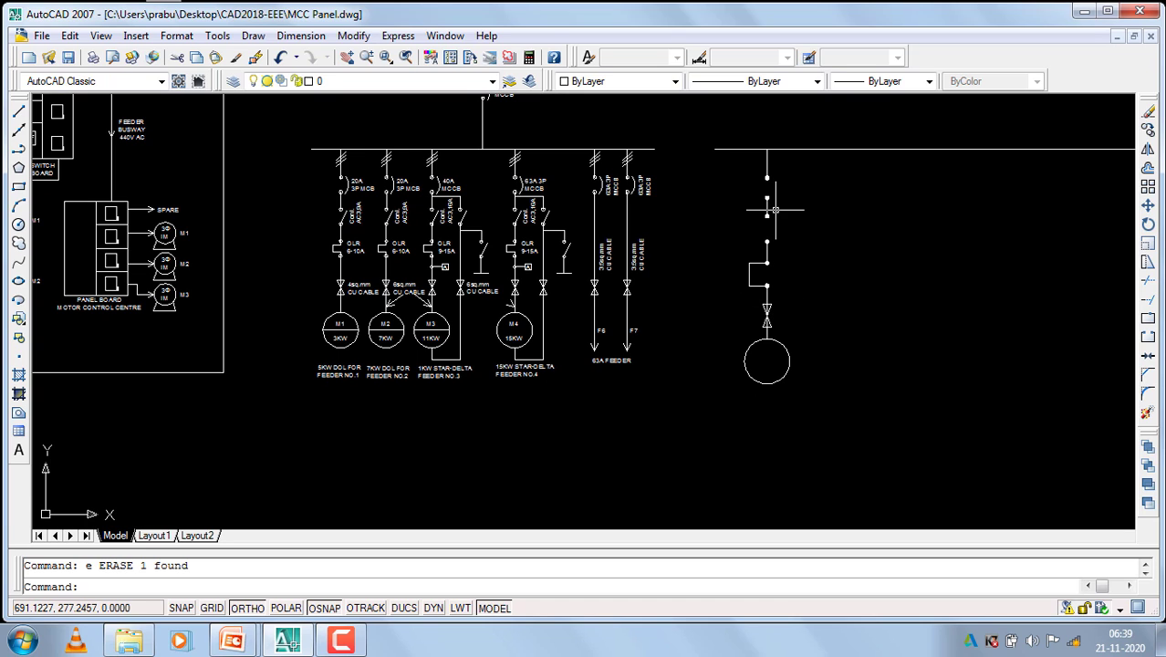
# Draw a three-point arc from the top node down to the lower node of the new feeder.
pyautogui.click(18, 205)
pyautogui.scroll(2, 827, 233)
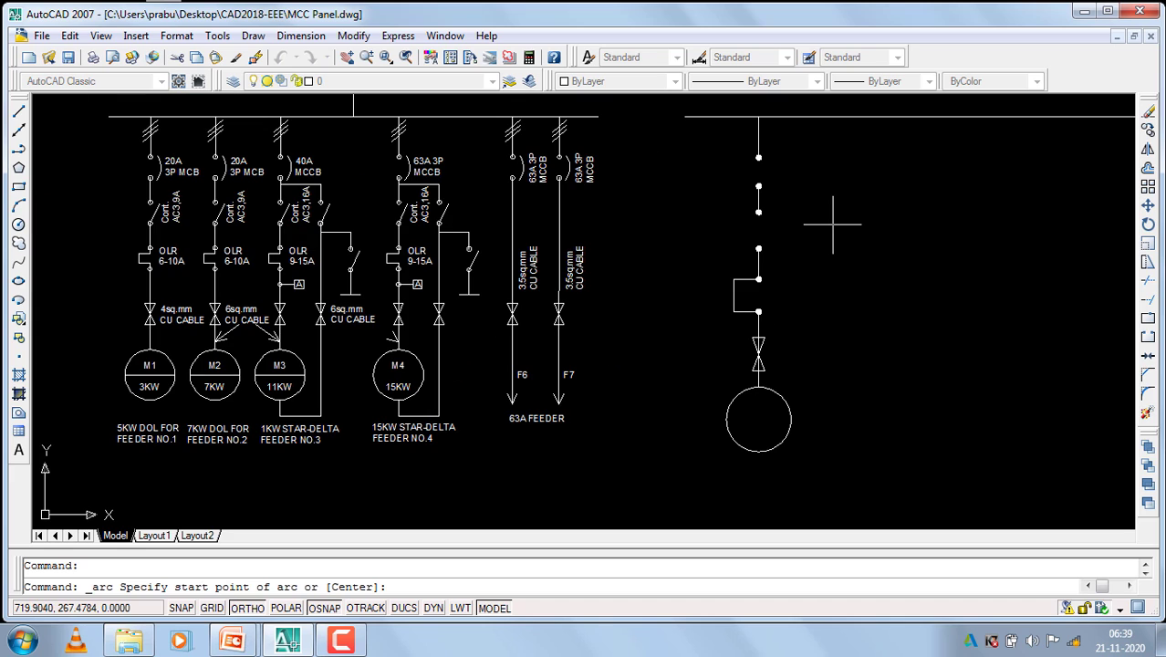
pyautogui.scroll(2, 759, 152)
pyautogui.scroll(2, 755, 157)
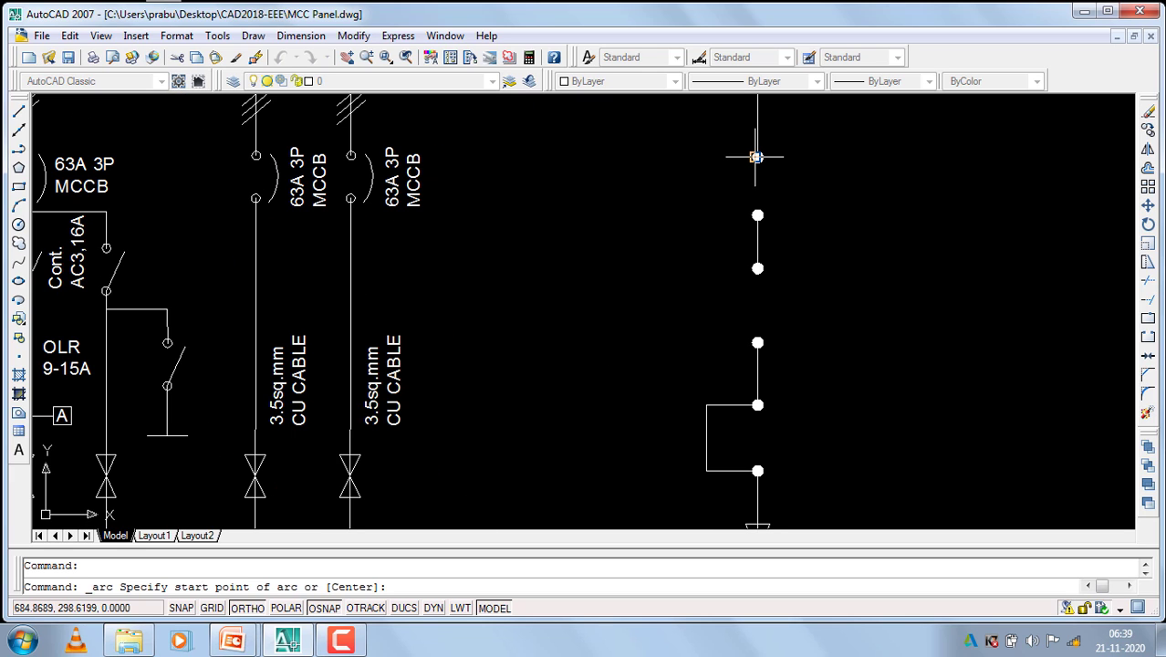
pyautogui.click(757, 157)
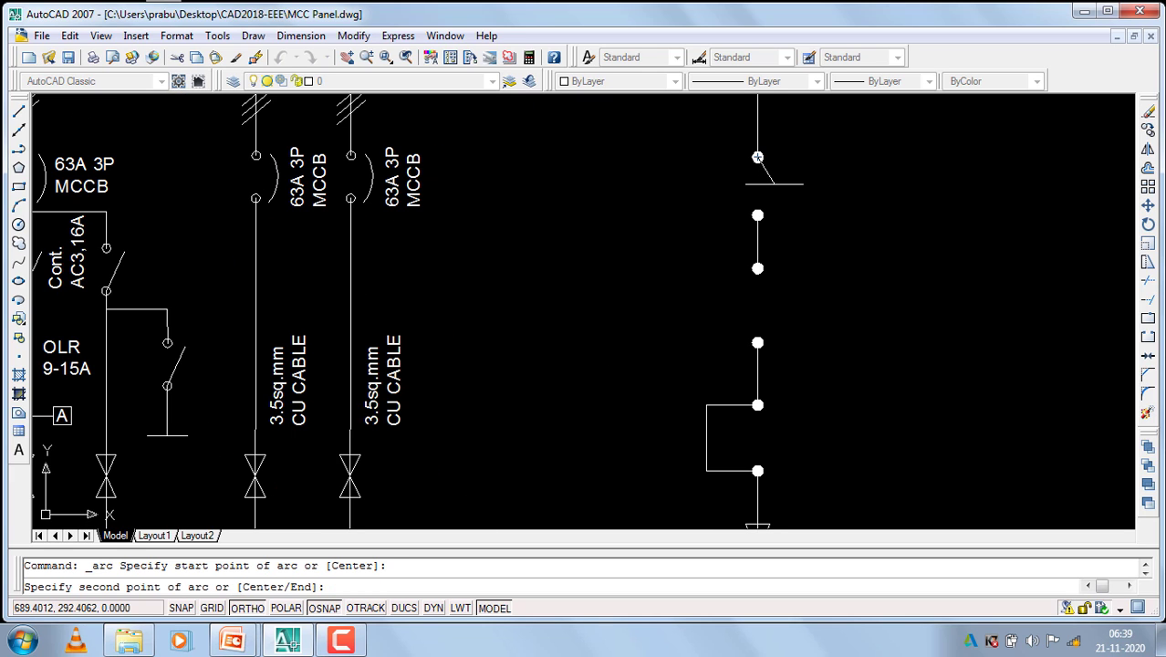
pyautogui.click(774, 184)
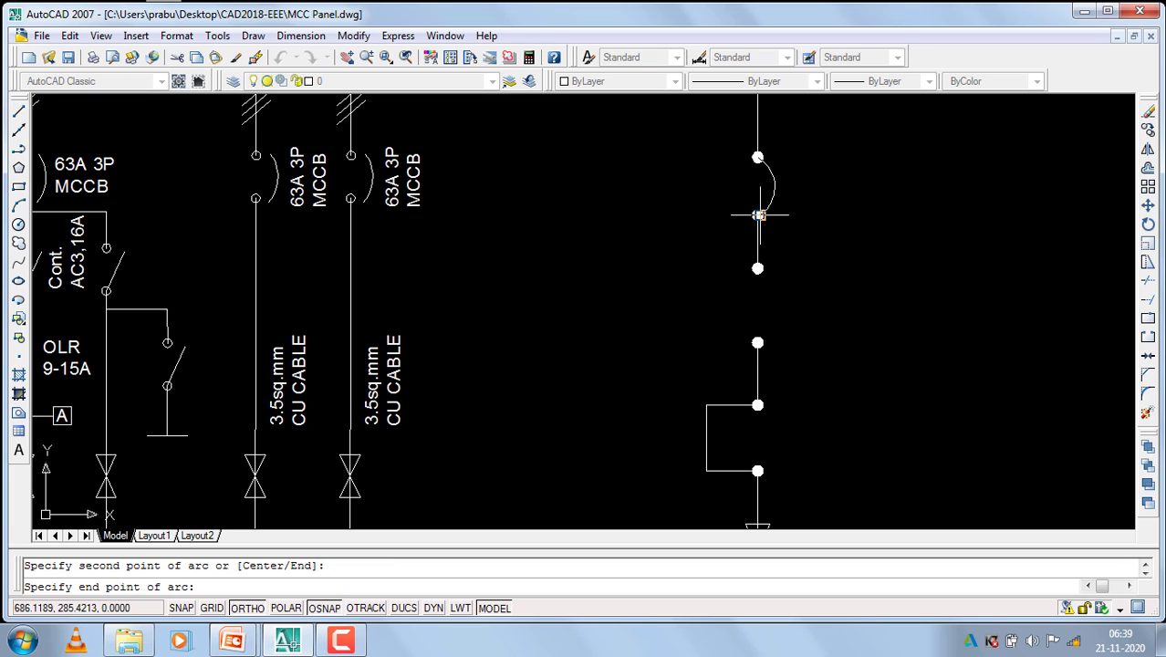
pyautogui.scroll(3, 758, 215)
pyautogui.click(758, 215)
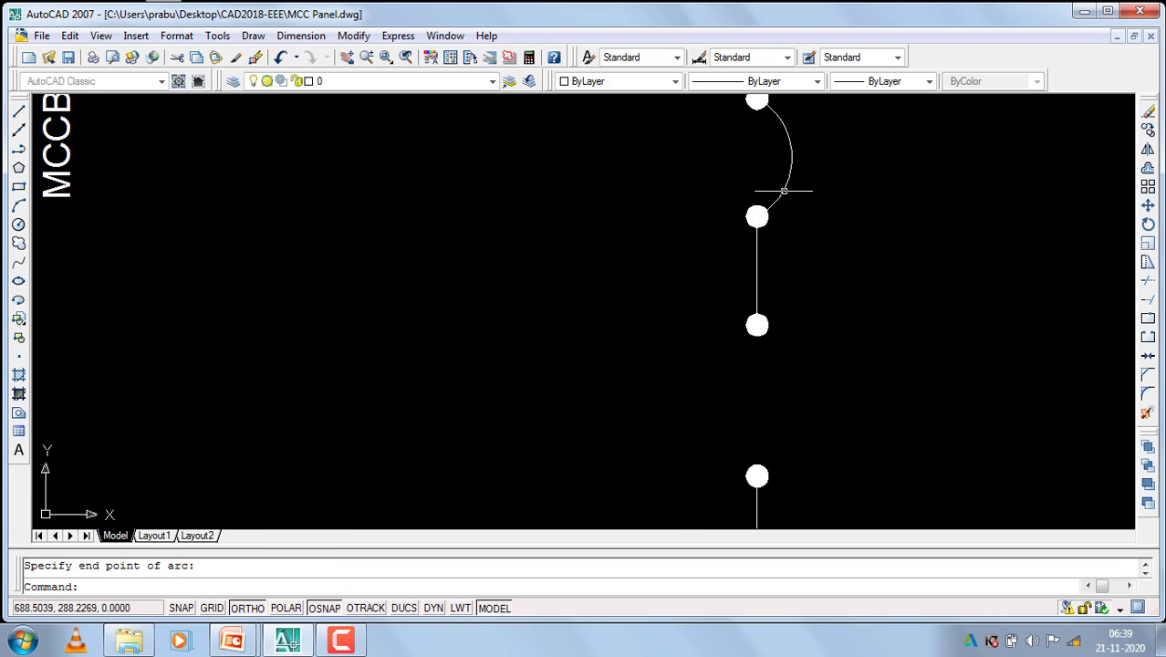
# Cancel the accidental second arc and window-select the new arc.
pyautogui.press('Return')
pyautogui.click(774, 161)
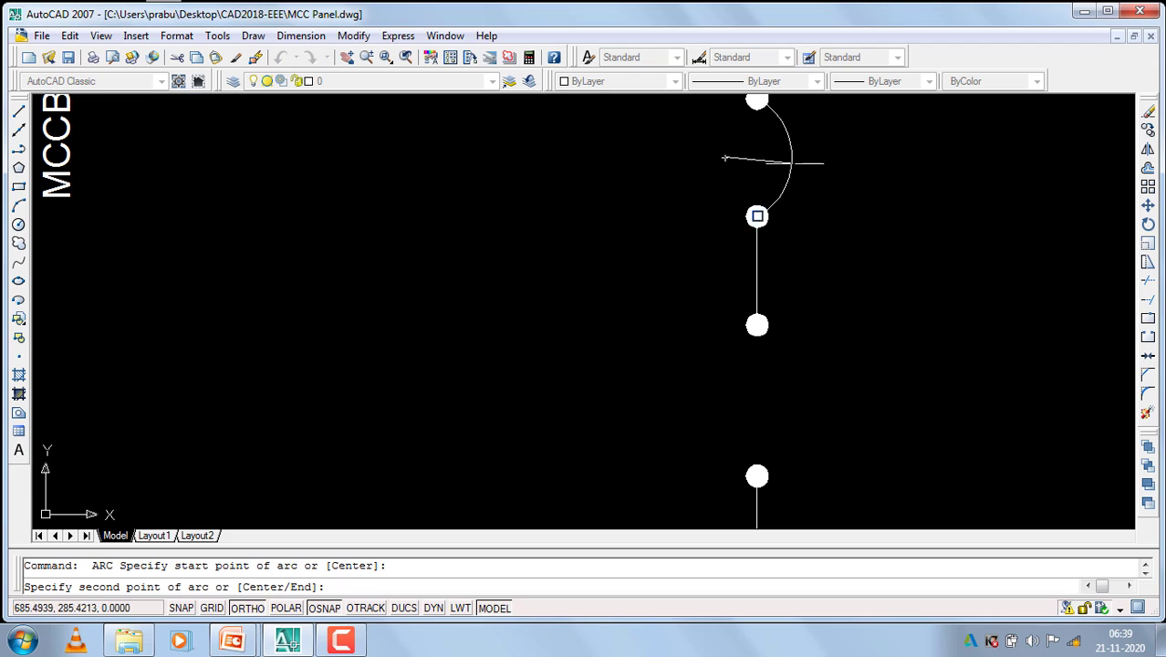
pyautogui.press('Return')
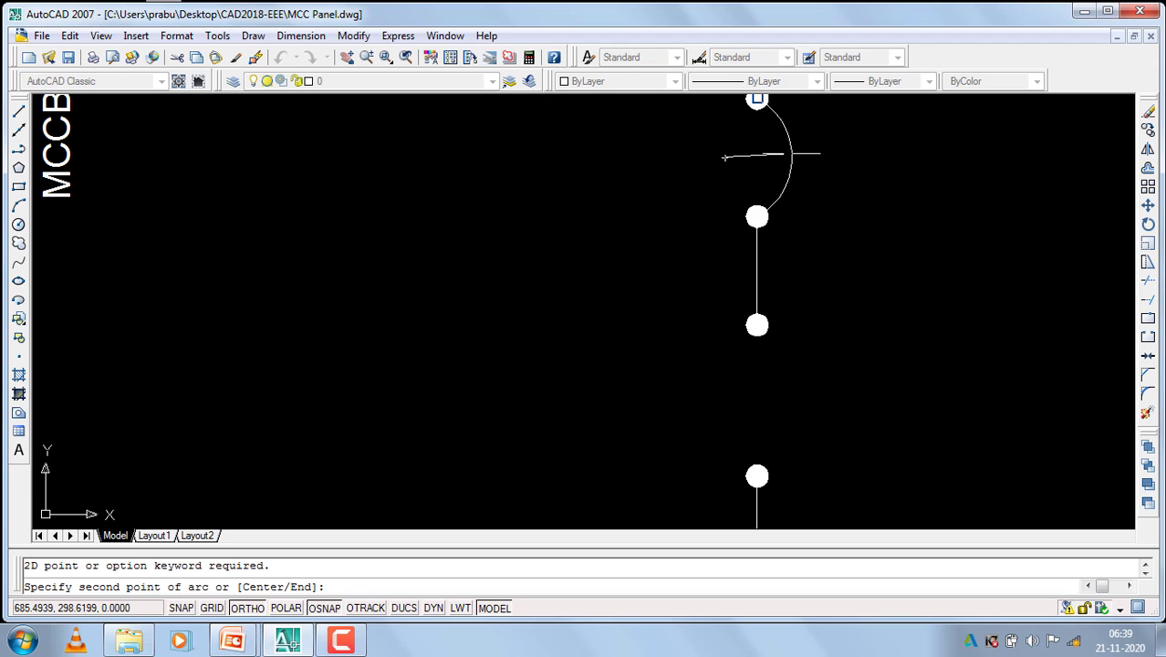
pyautogui.rightClick(672, 161)
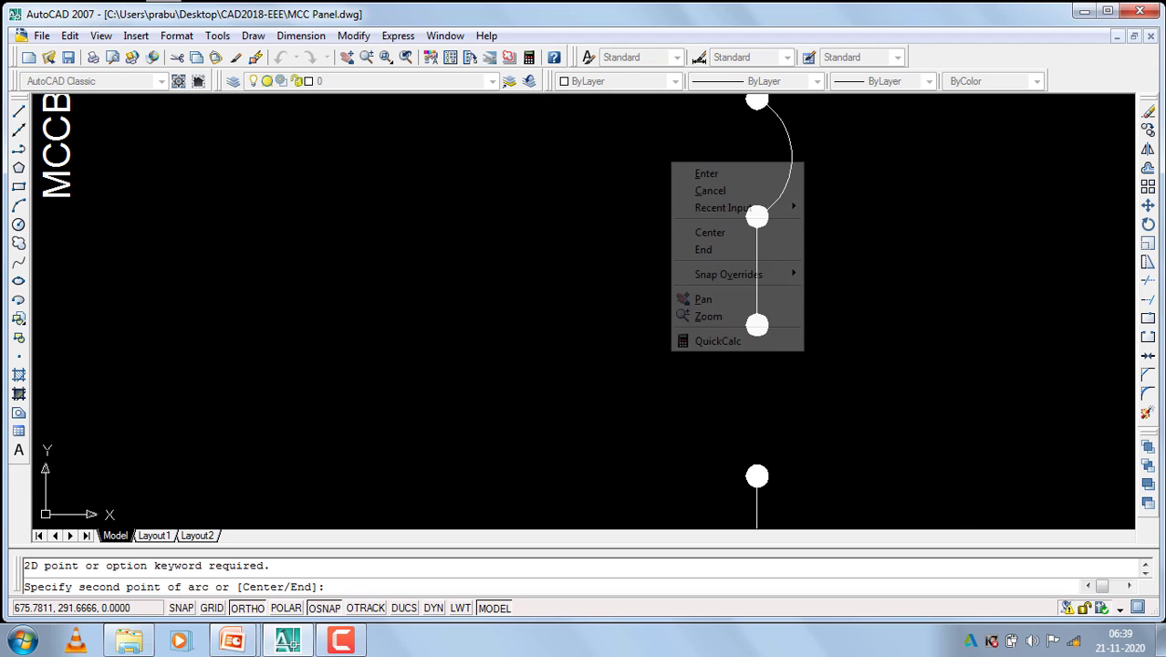
pyautogui.click(699, 190)
pyautogui.click(835, 151)
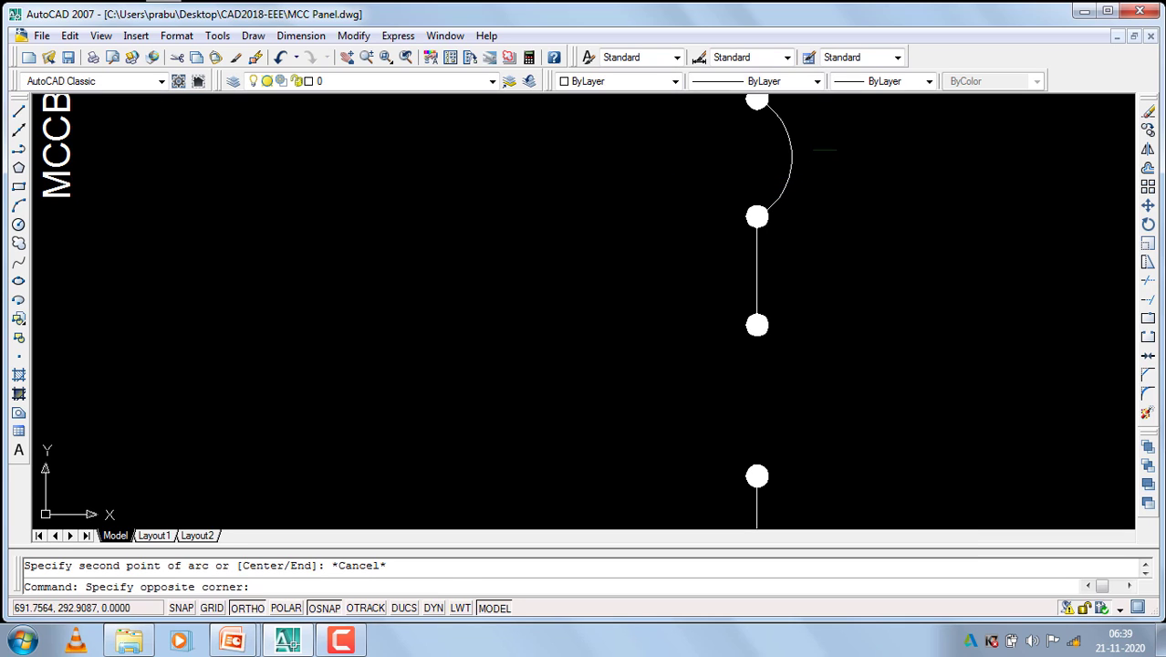
pyautogui.click(766, 154)
pyautogui.scroll(-4, 739, 200)
pyautogui.write('m')
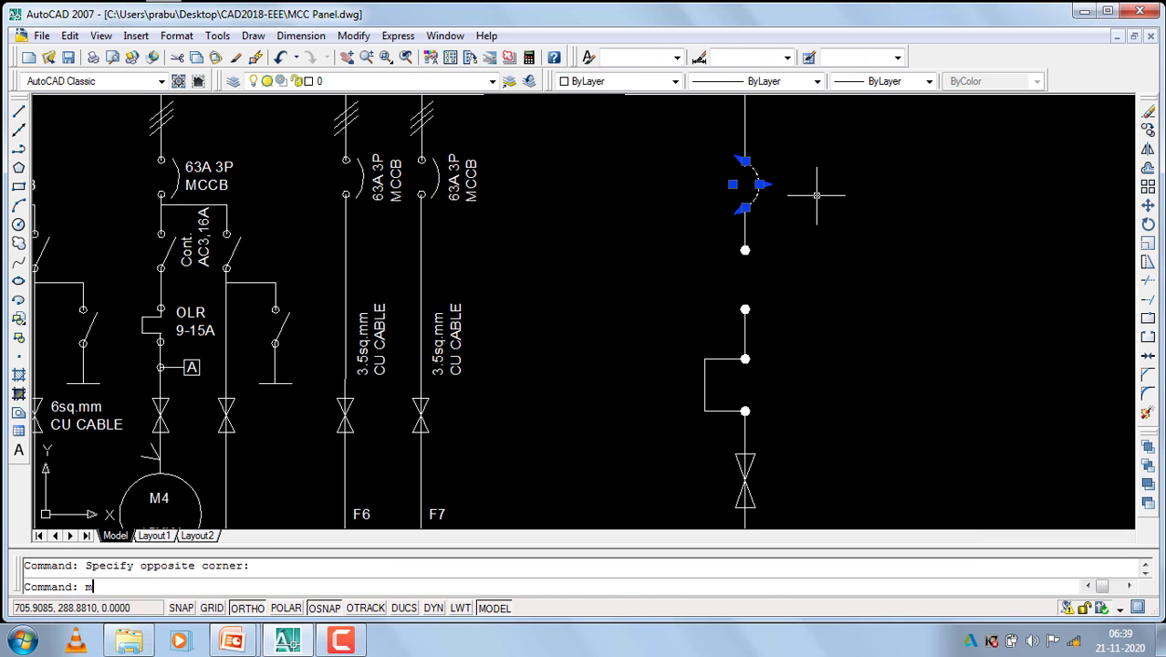
# Shift the arc slightly right and pull its midpoint grip inward to flatten the curve.
pyautogui.press('Return')
pyautogui.click(816, 195)
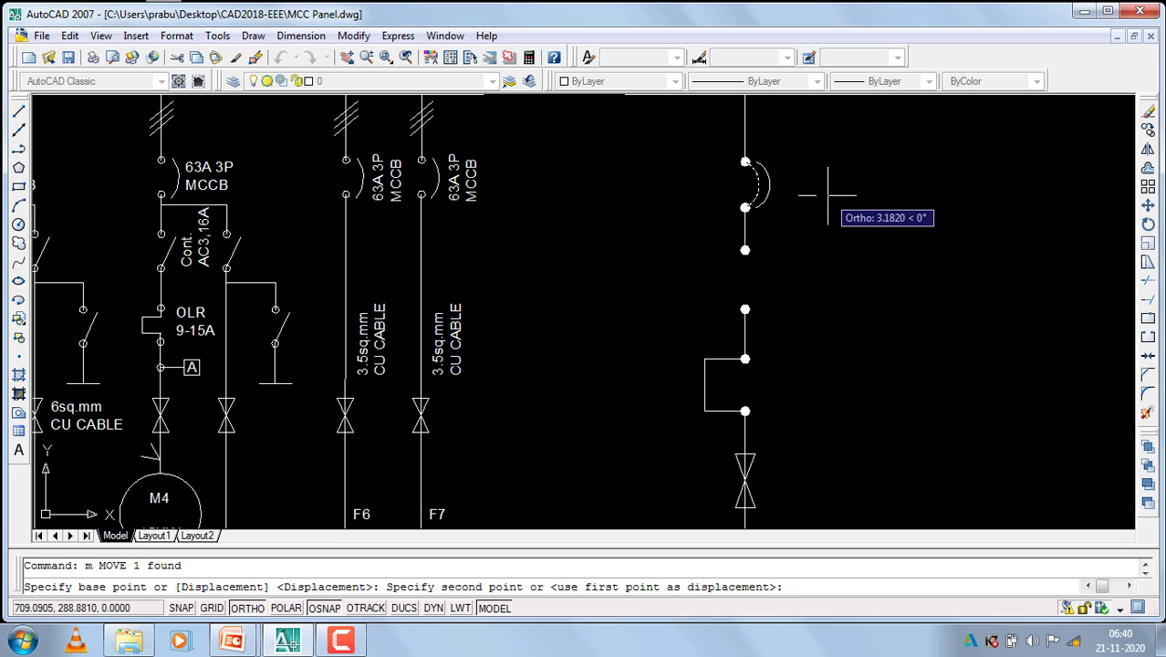
pyautogui.click(827, 195)
pyautogui.scroll(5, 776, 188)
pyautogui.click(783, 183)
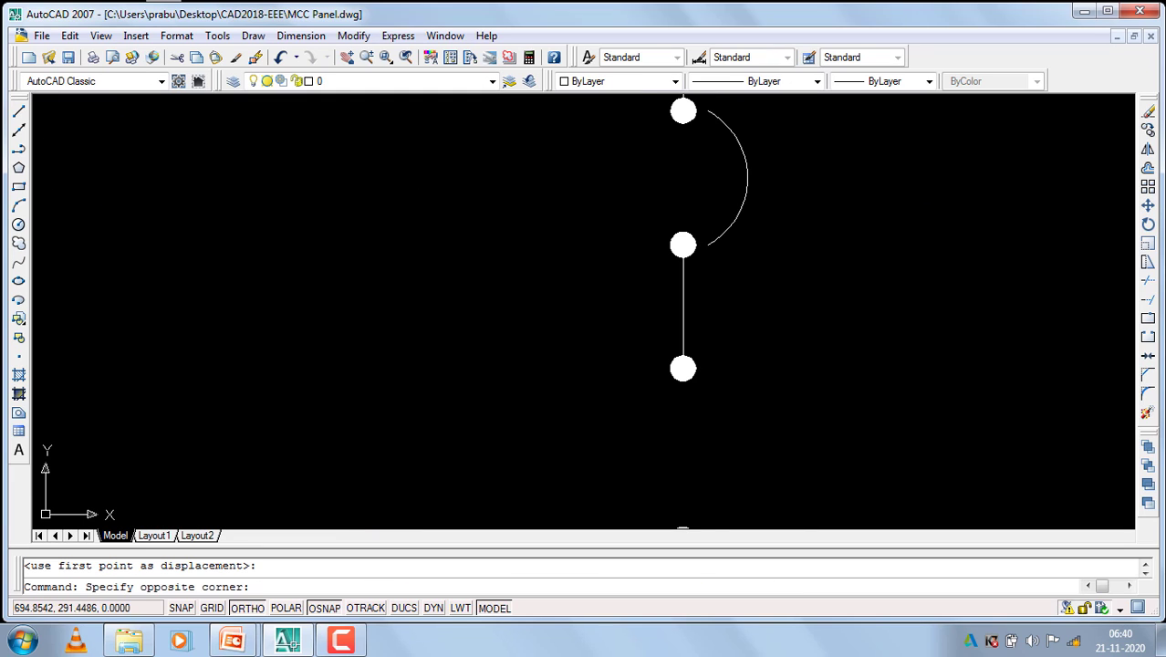
pyautogui.click(747, 178)
pyautogui.click(747, 178)
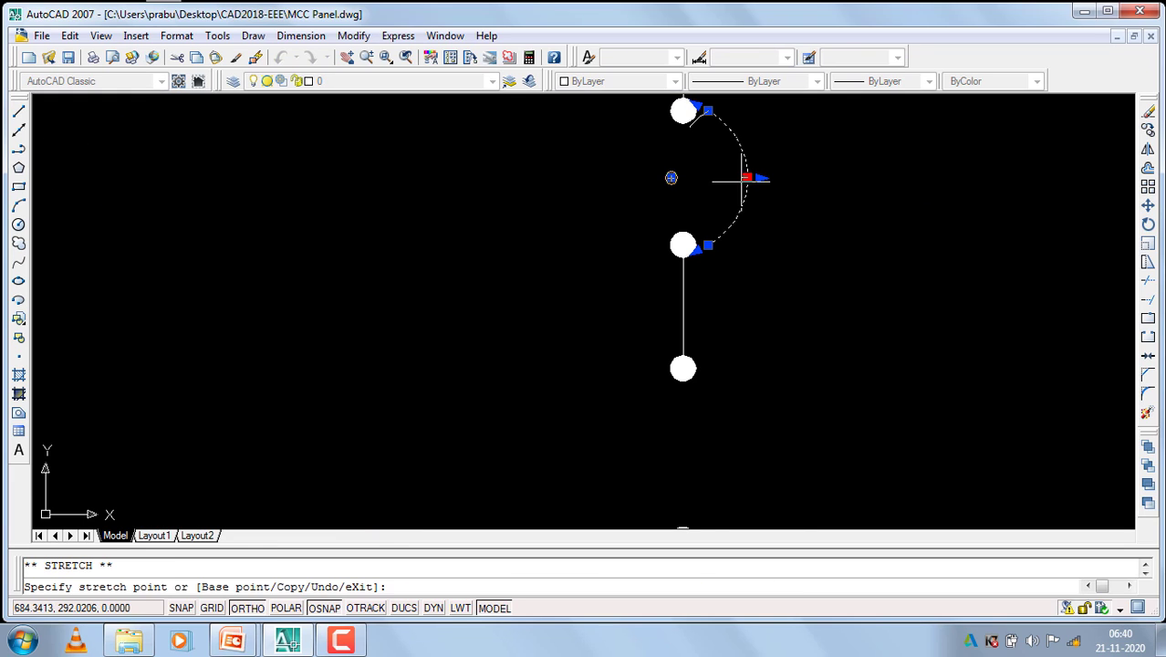
pyautogui.click(742, 178)
pyautogui.scroll(-2, 775, 187)
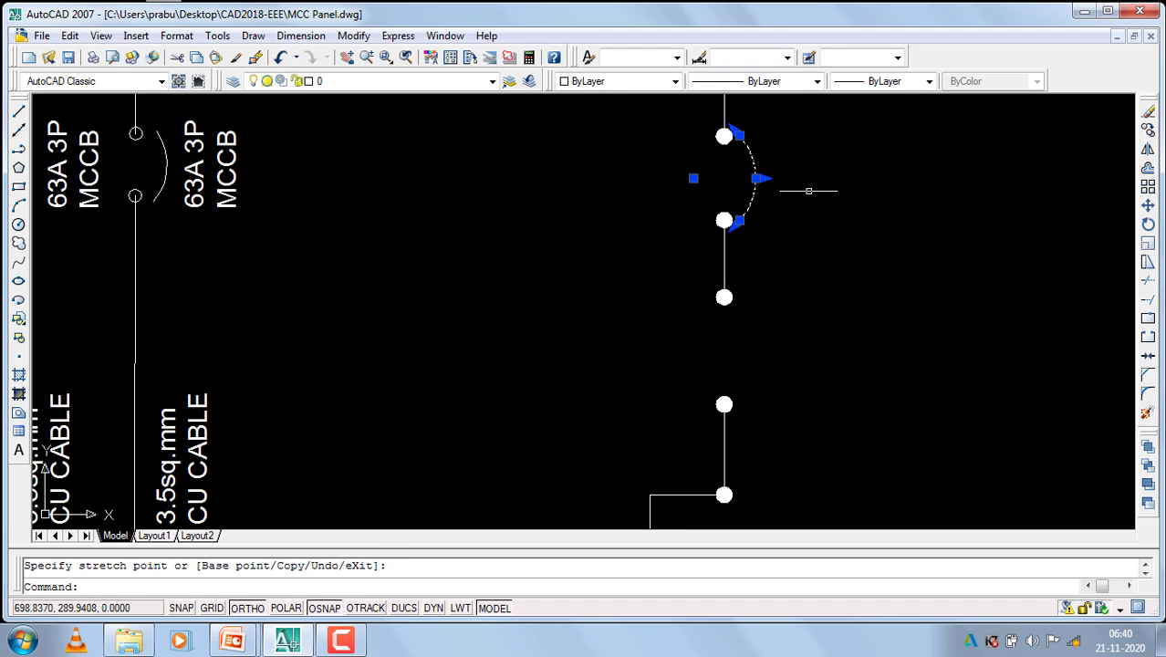
# Move the flattened arc into place beside the two nodes.
pyautogui.press('Return')
pyautogui.scroll(-1, 810, 192)
pyautogui.scroll(-1, 810, 191)
pyautogui.press('Return')
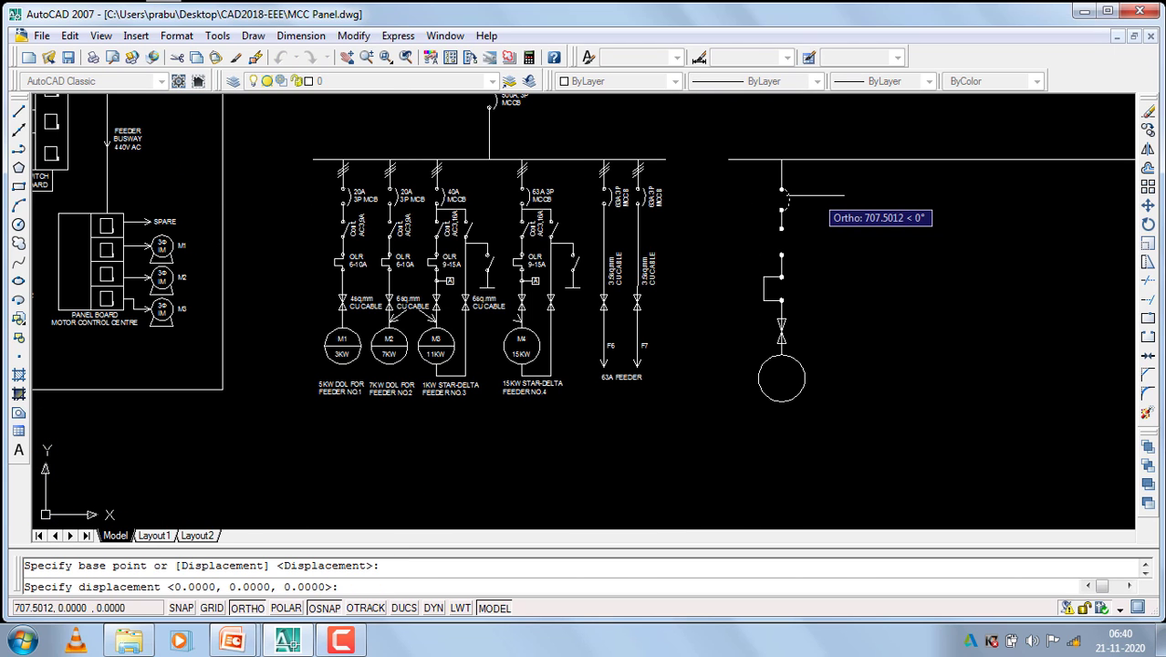
pyautogui.scroll(2, 813, 192)
pyautogui.click(826, 236)
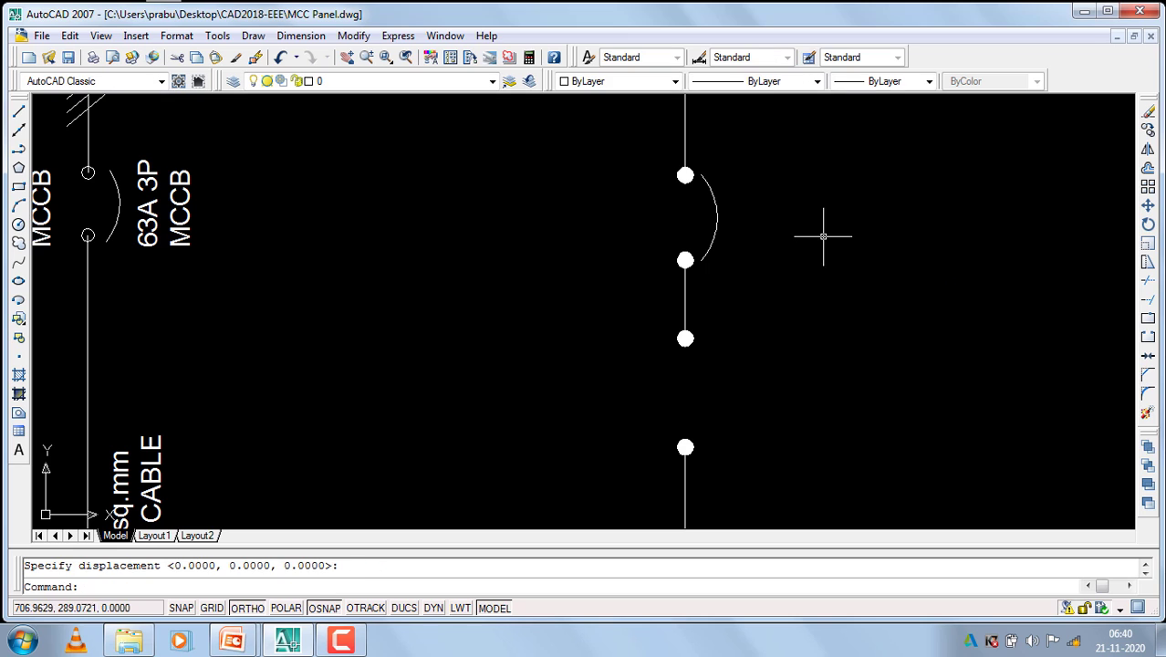
pyautogui.scroll(-3, 738, 211)
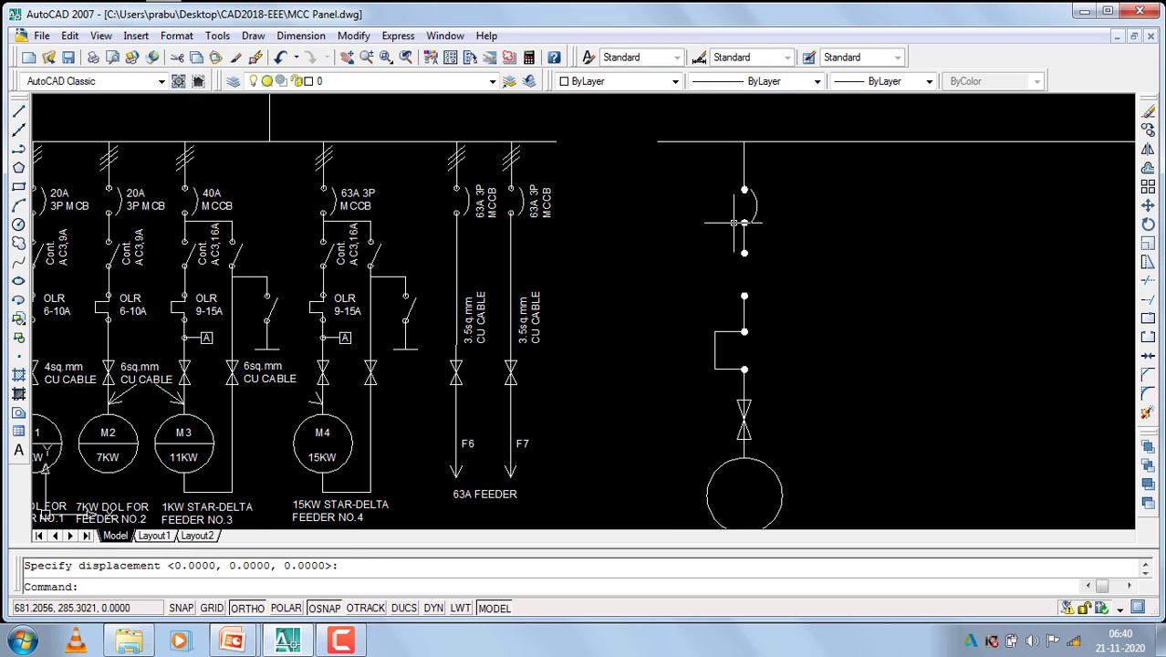
pyautogui.scroll(-1, 742, 223)
pyautogui.scroll(4, 514, 231)
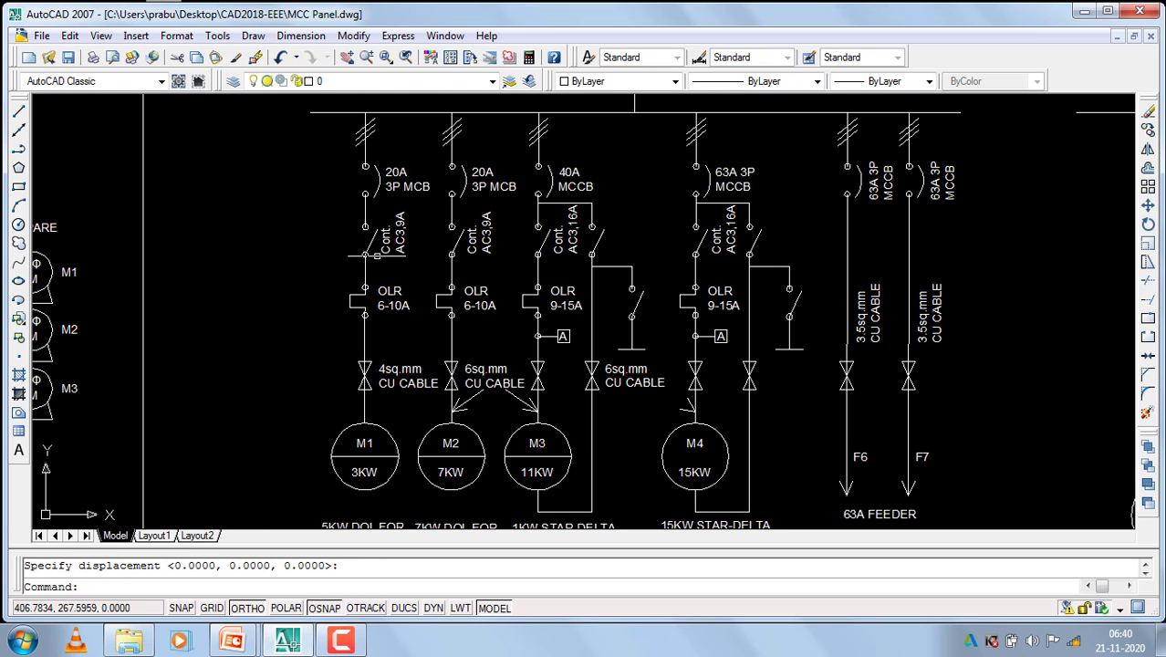
# With Ortho off, draw a slanted contact line from the node below the breaker across the gap.
pyautogui.click(18, 114)
pyautogui.scroll(-4, 511, 247)
pyautogui.scroll(5, 550, 243)
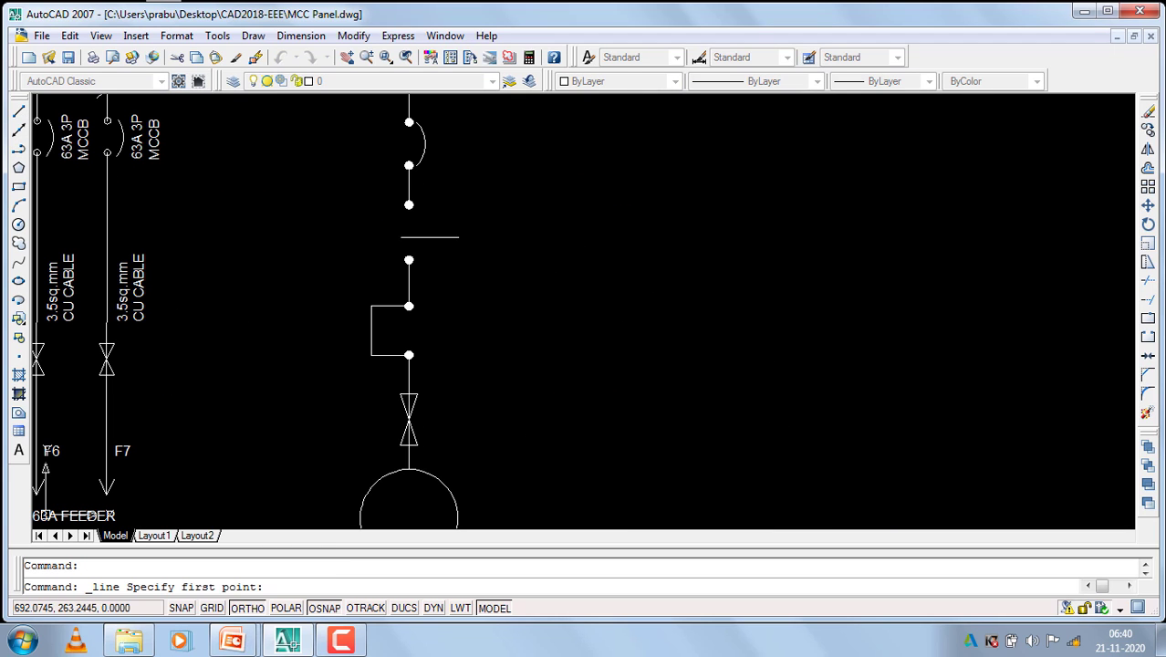
pyautogui.click(408, 260)
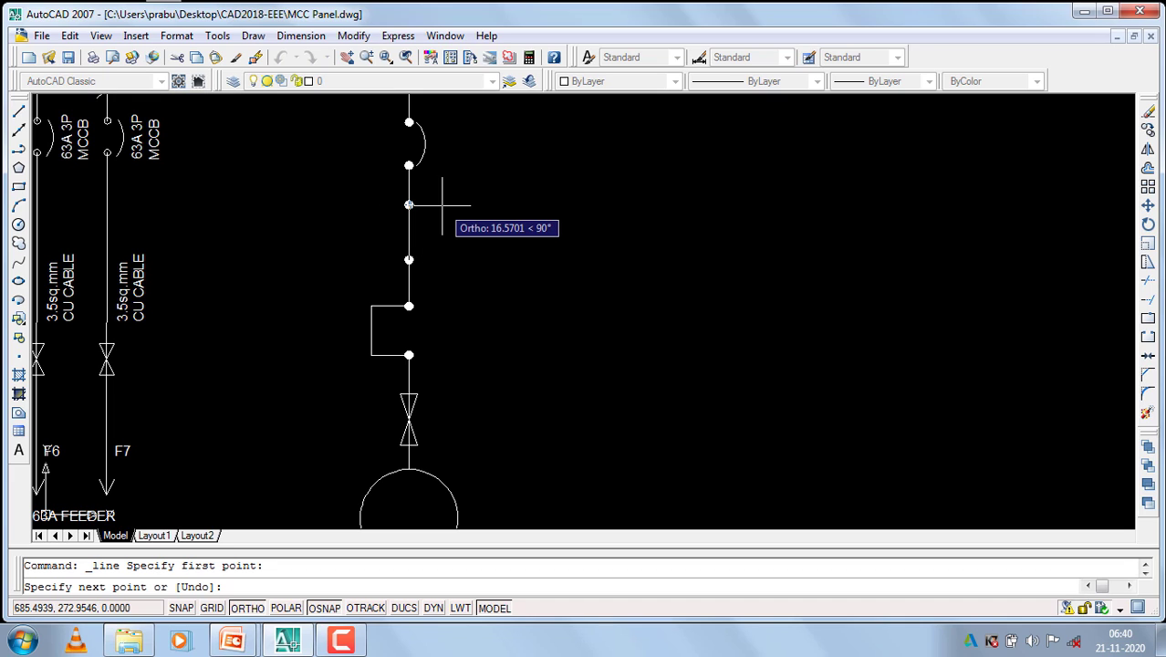
pyautogui.scroll(-2, 442, 205)
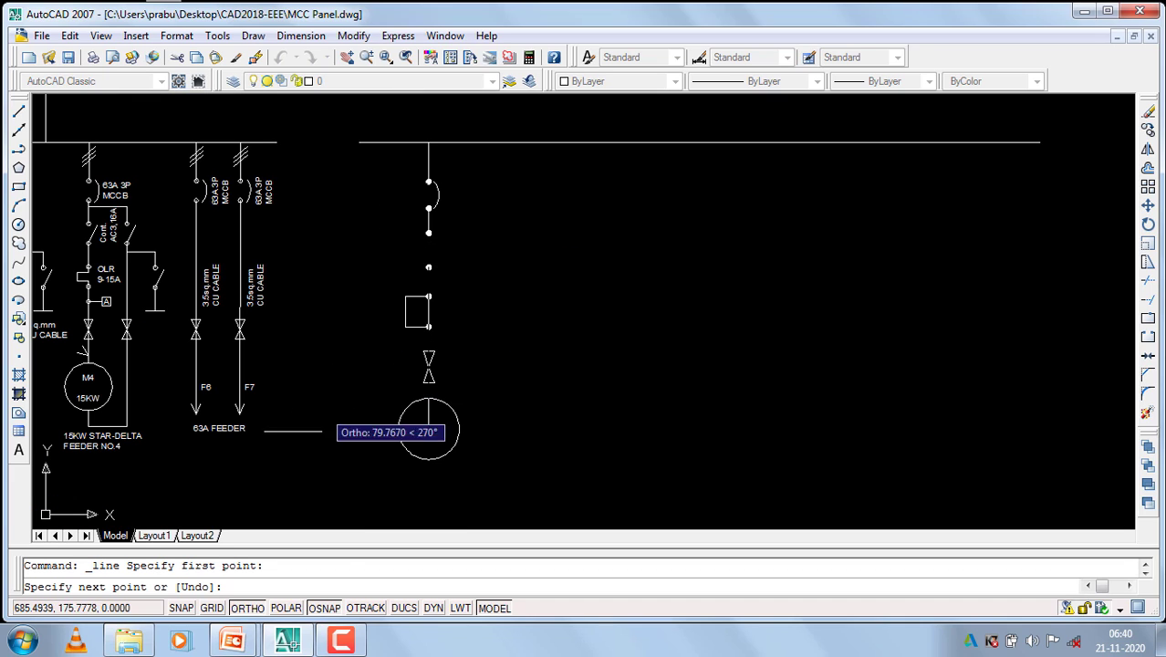
pyautogui.click(278, 610)
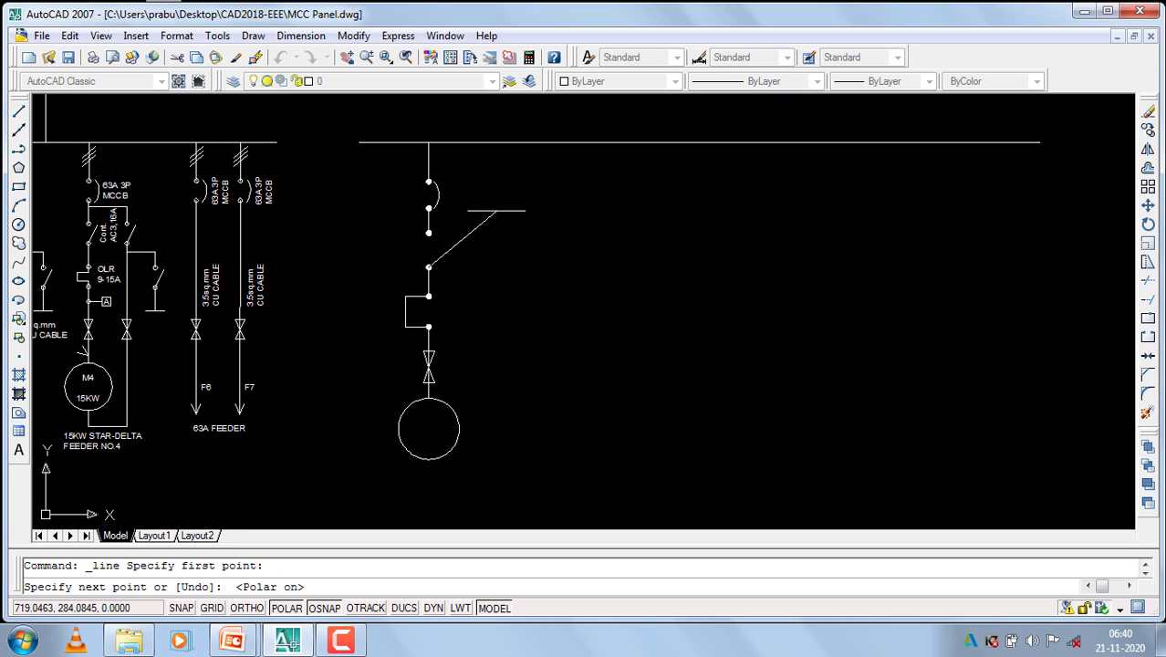
pyautogui.scroll(2, 431, 248)
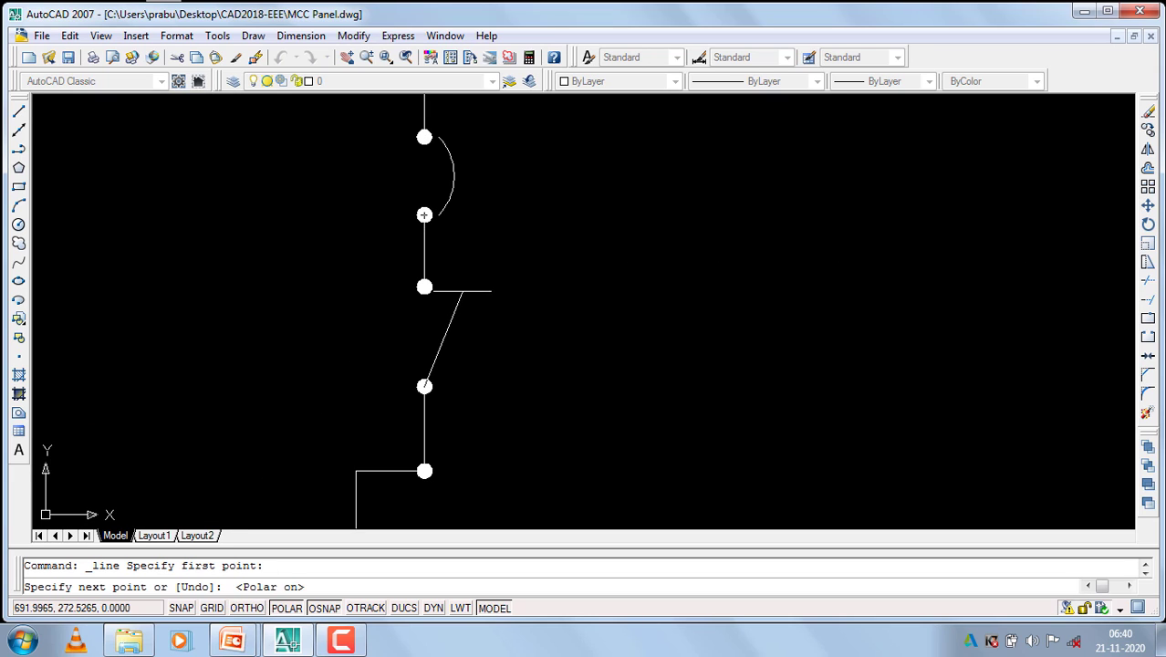
pyautogui.click(468, 290)
pyautogui.press('Return')
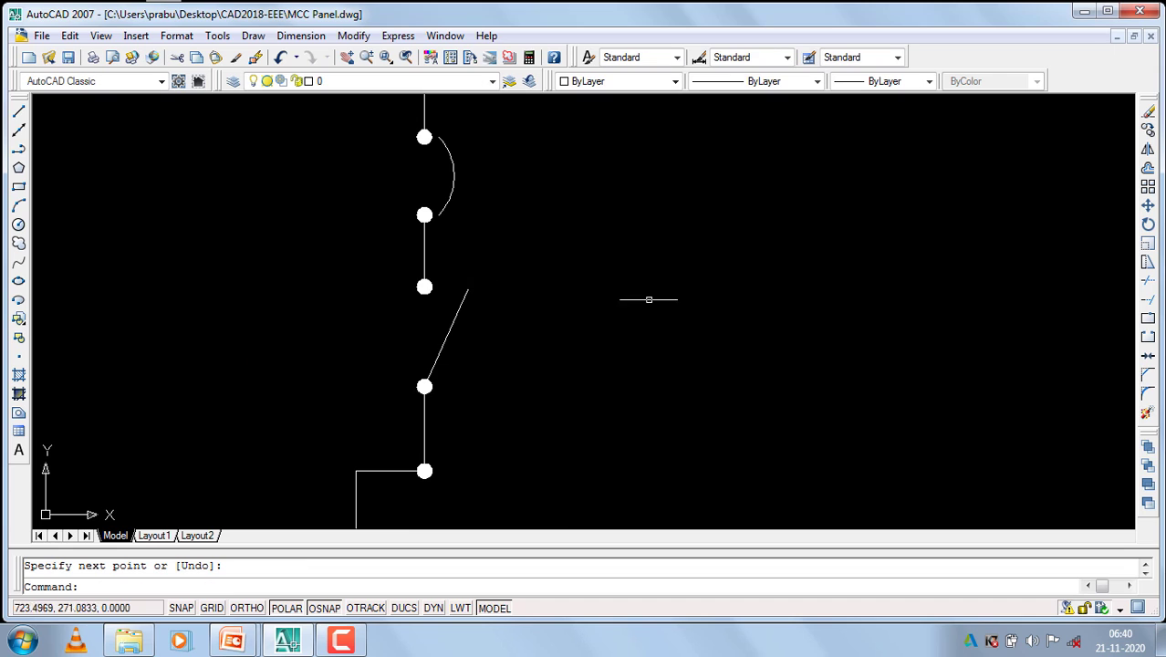
pyautogui.scroll(-2, 885, 339)
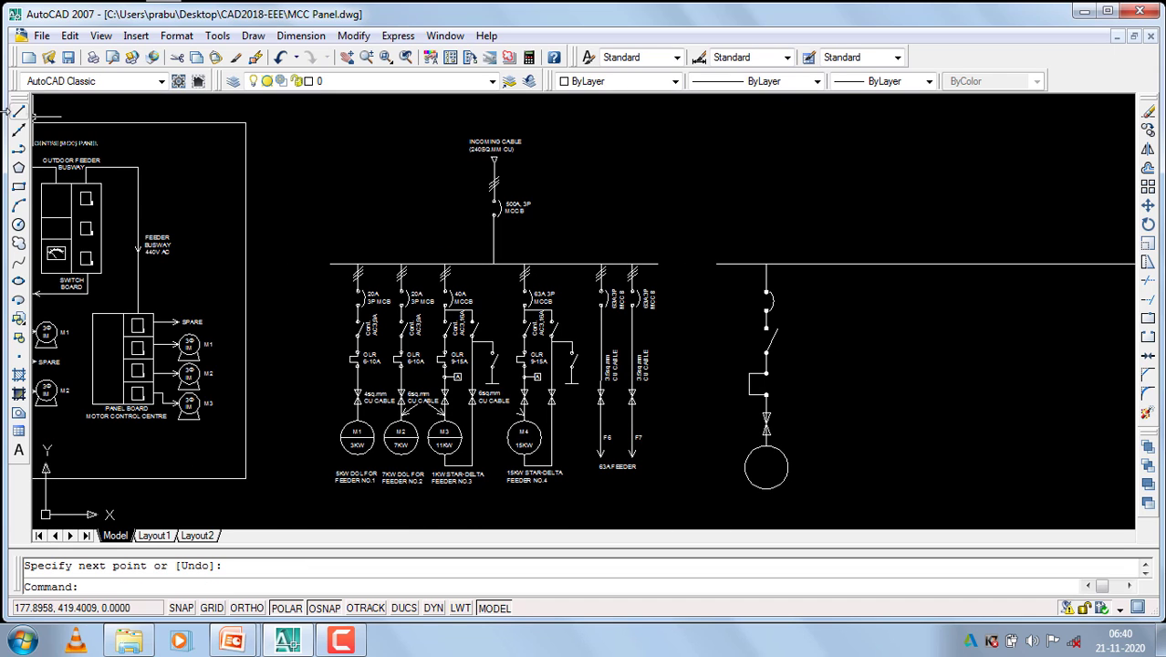
# Draw a slanted tick line across the new feeder just below the busbar.
pyautogui.click(18, 111)
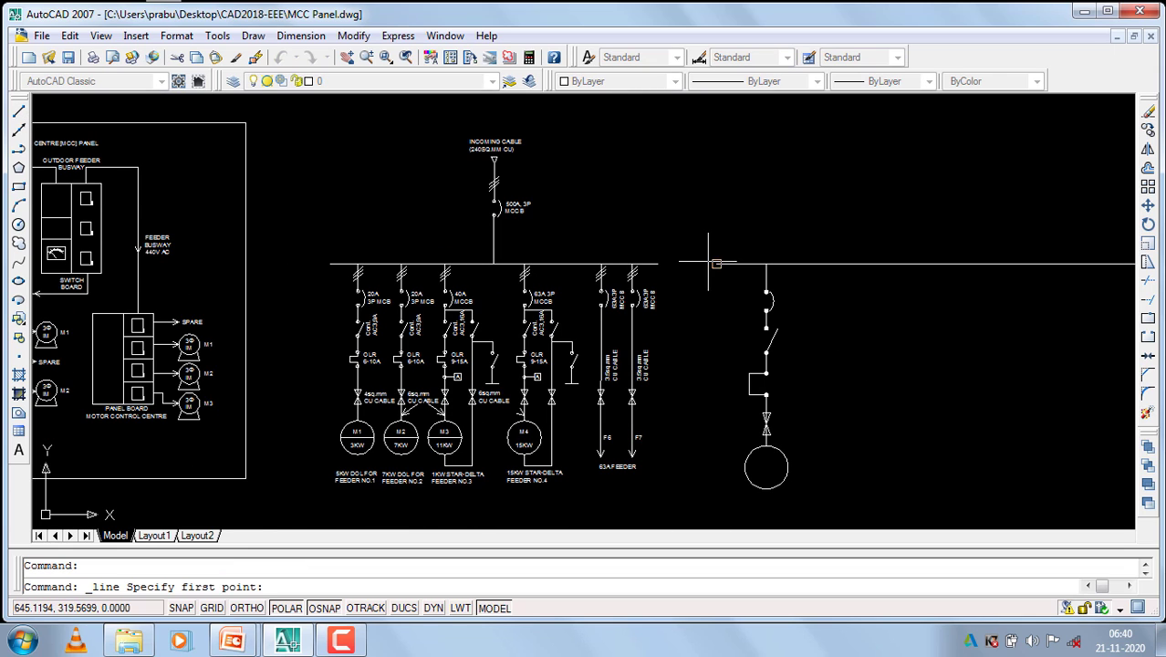
pyautogui.scroll(5, 700, 269)
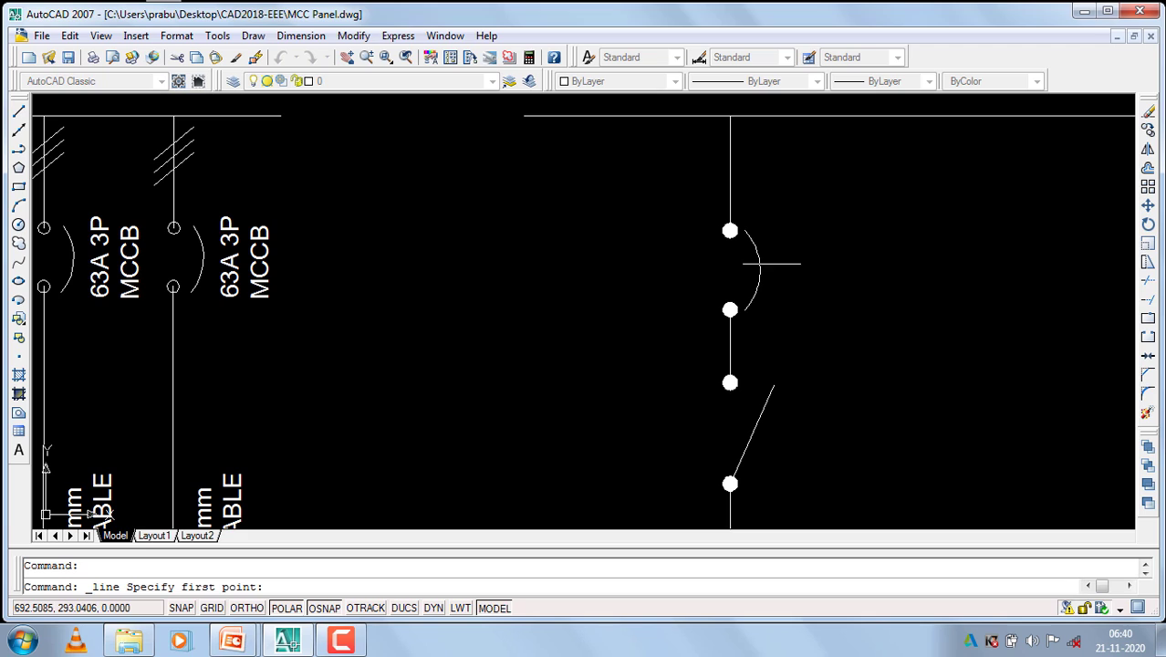
pyautogui.click(694, 159)
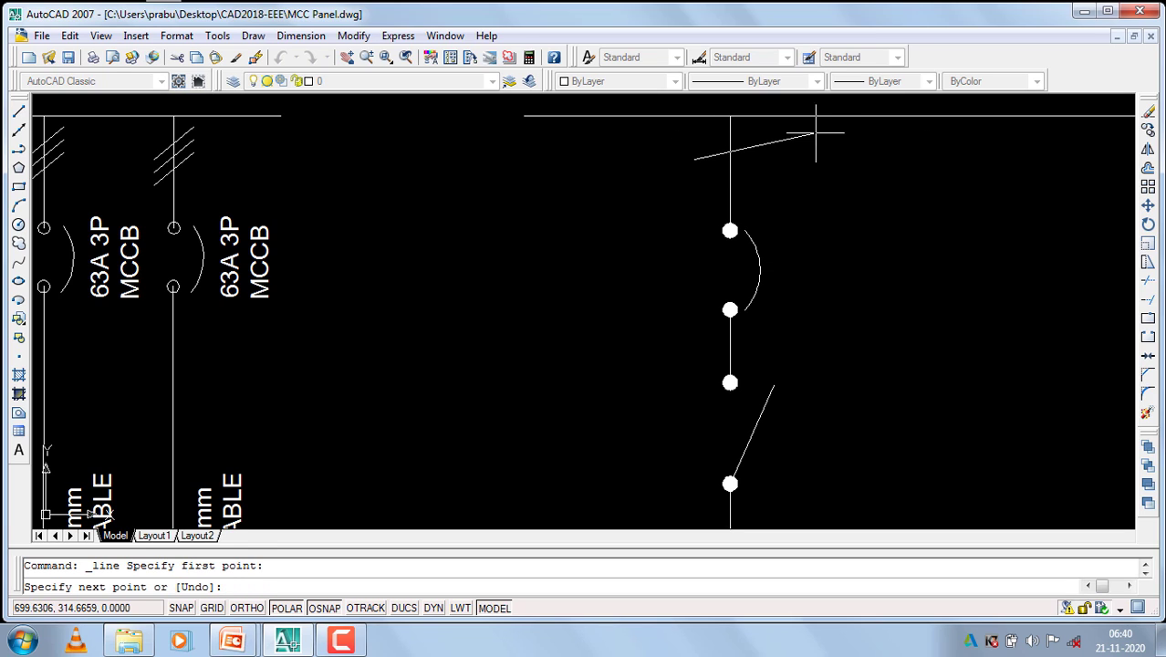
pyautogui.click(765, 128)
pyautogui.press('Return')
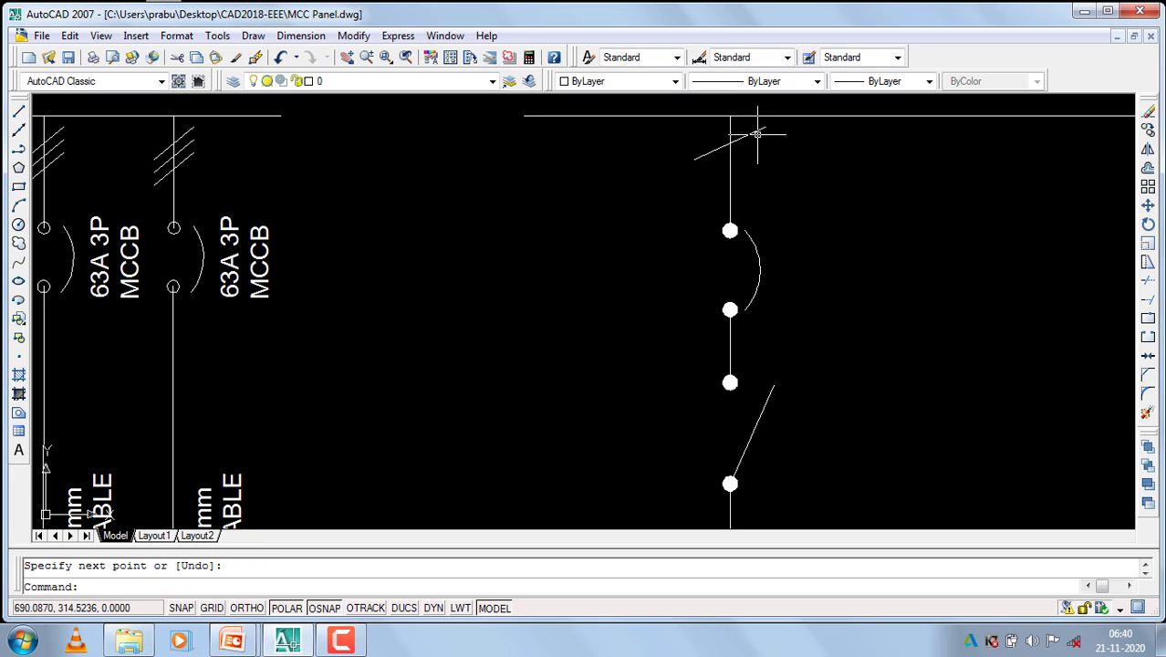
# Copy the tick downward at distances 2 and 4 to make three phase marks.
pyautogui.click(754, 130)
pyautogui.write('co')
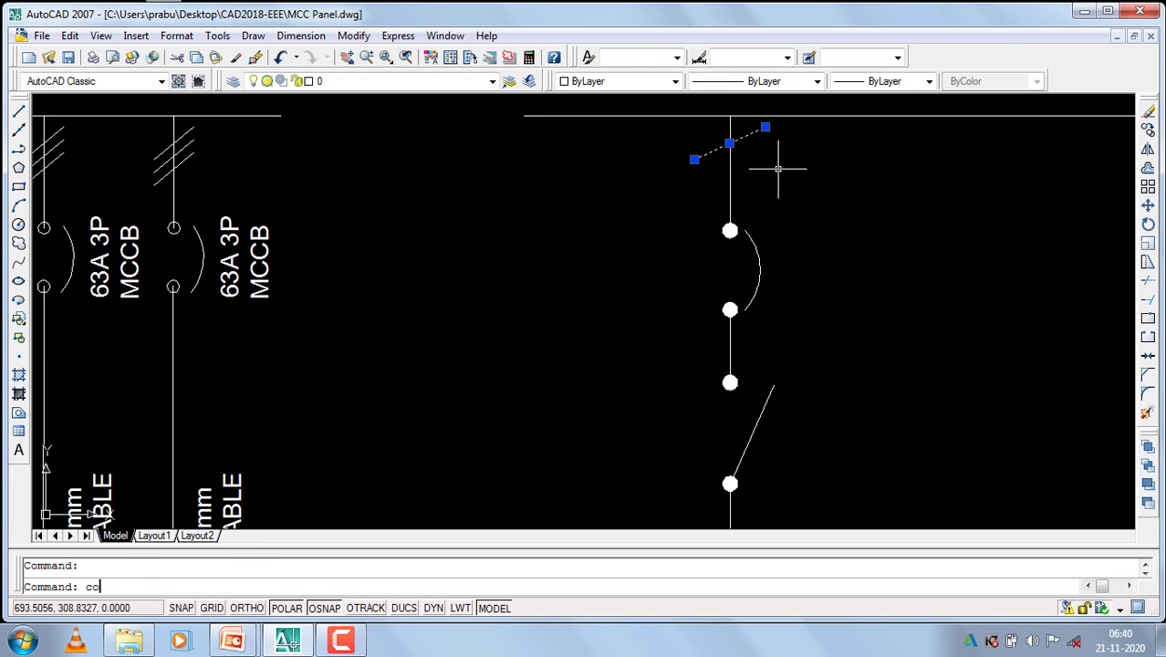
pyautogui.press('Return')
pyautogui.click(880, 186)
pyautogui.write('2')
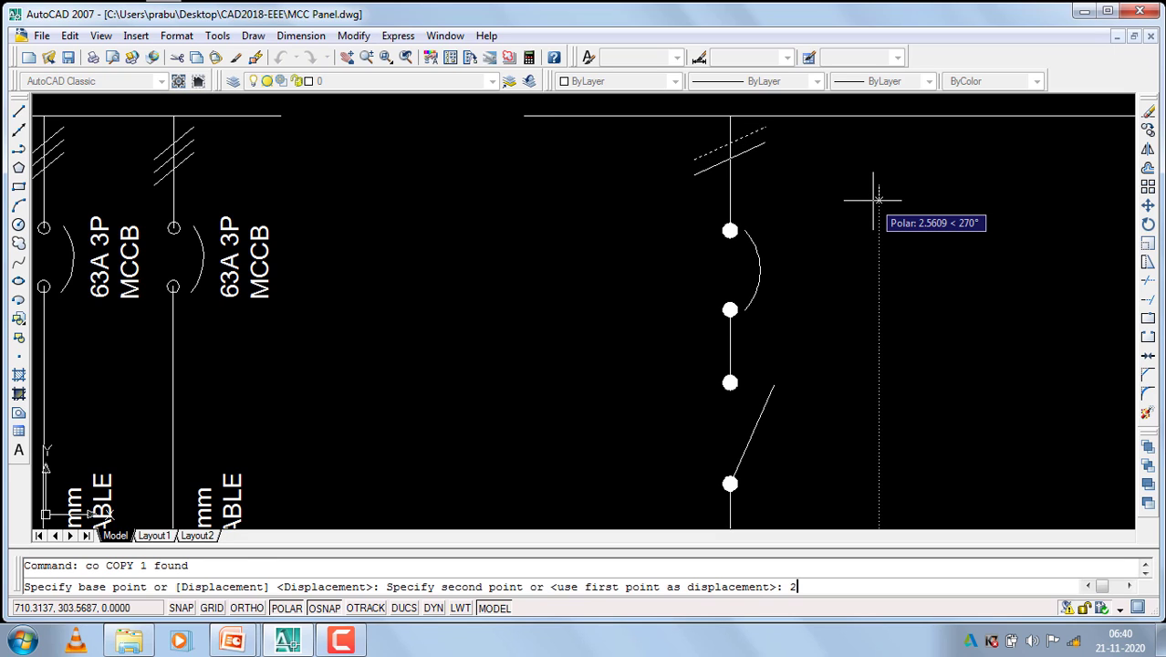
pyautogui.press('Return')
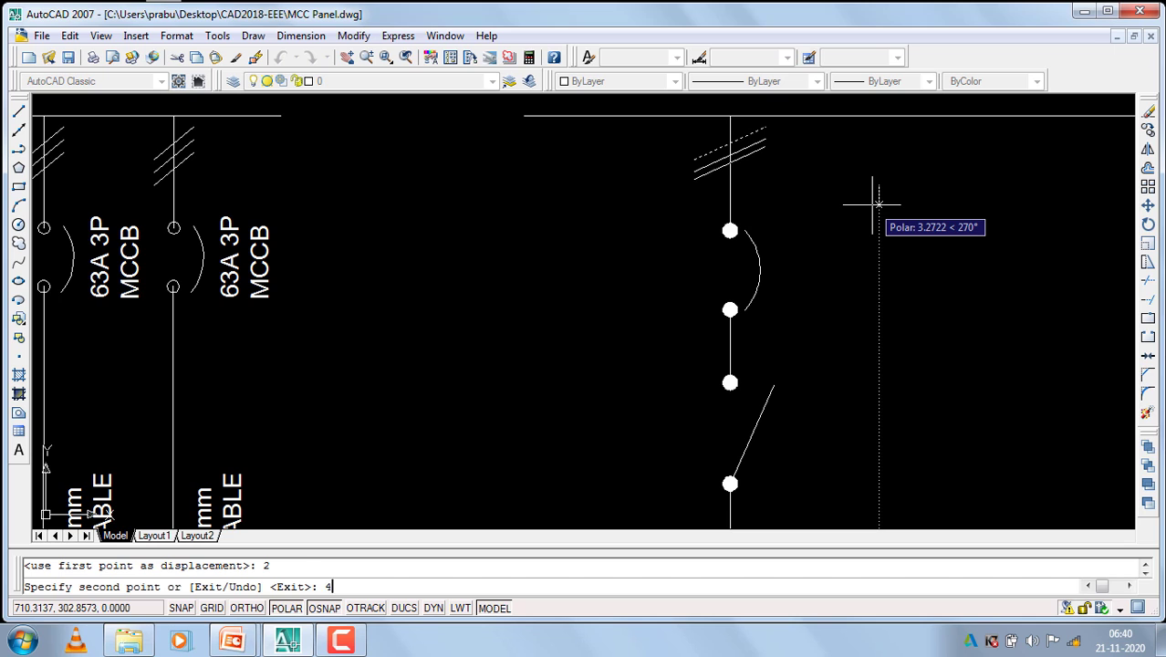
pyautogui.press('Return')
pyautogui.press('Return')
# Draw a horizontal line from the motor circle's centre out to the right.
pyautogui.scroll(-5, 874, 202)
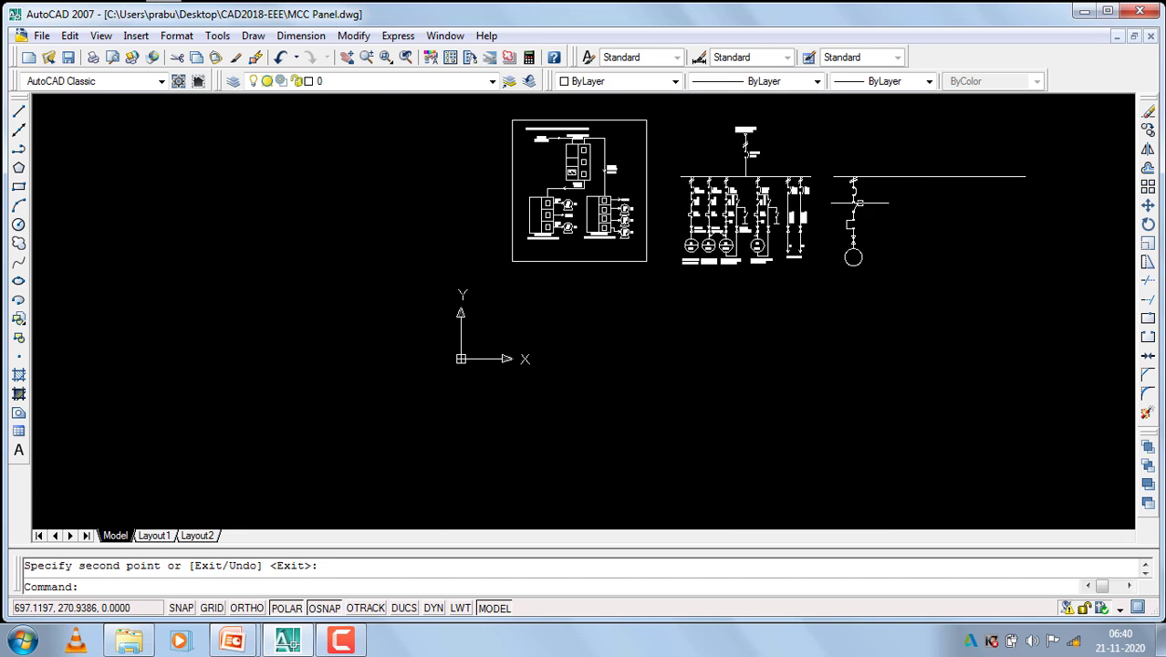
pyautogui.scroll(8, 684, 196)
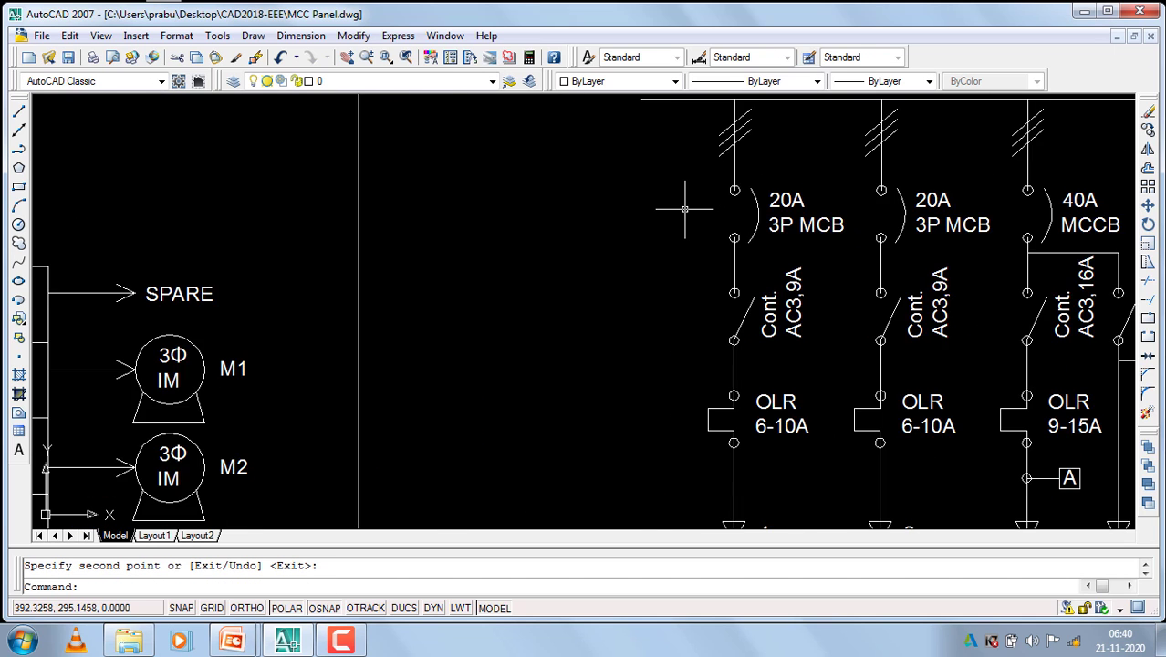
pyautogui.scroll(-4, 571, 187)
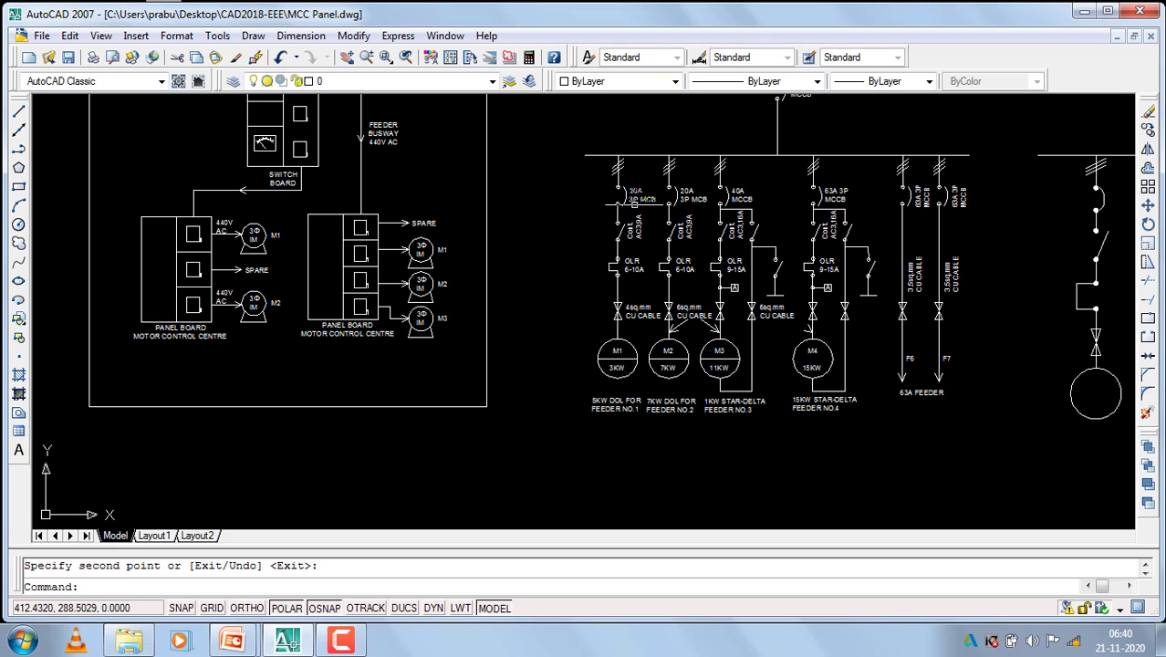
pyautogui.scroll(-2, 585, 322)
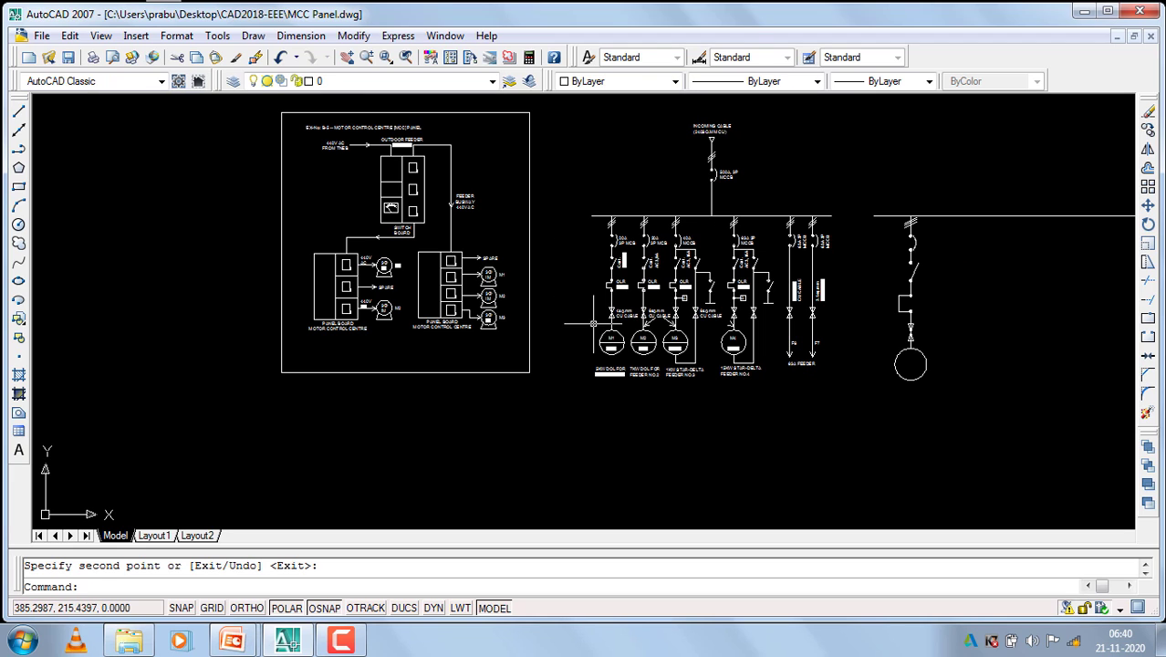
pyautogui.scroll(2, 940, 346)
pyautogui.write('l')
pyautogui.press('Return')
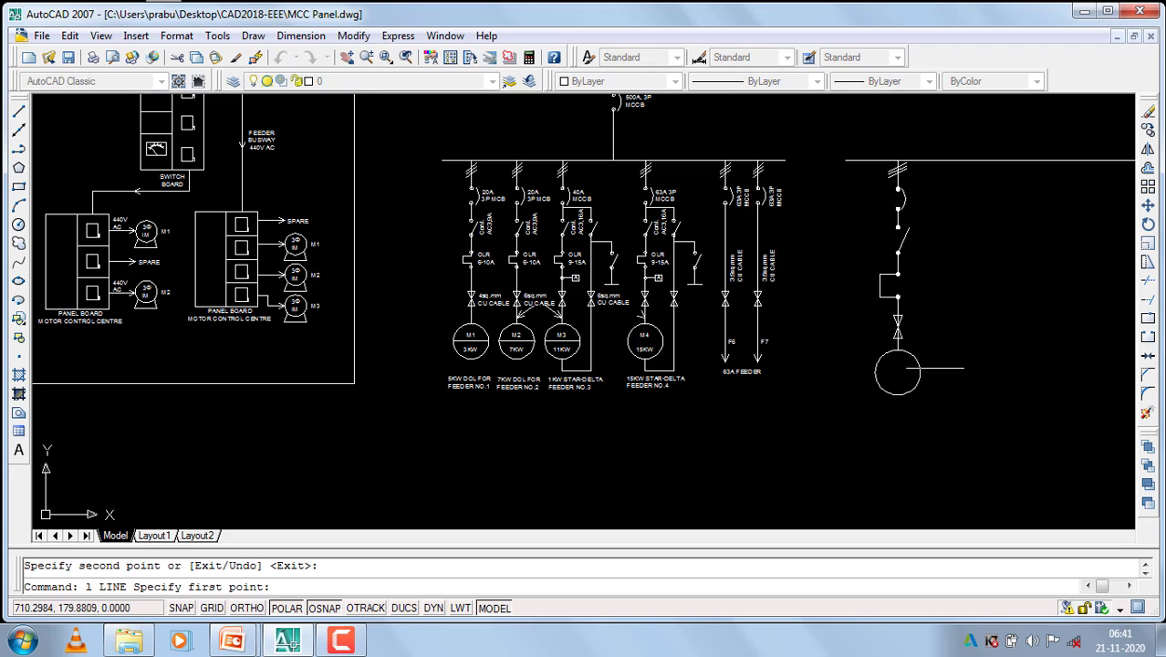
pyautogui.scroll(5, 900, 397)
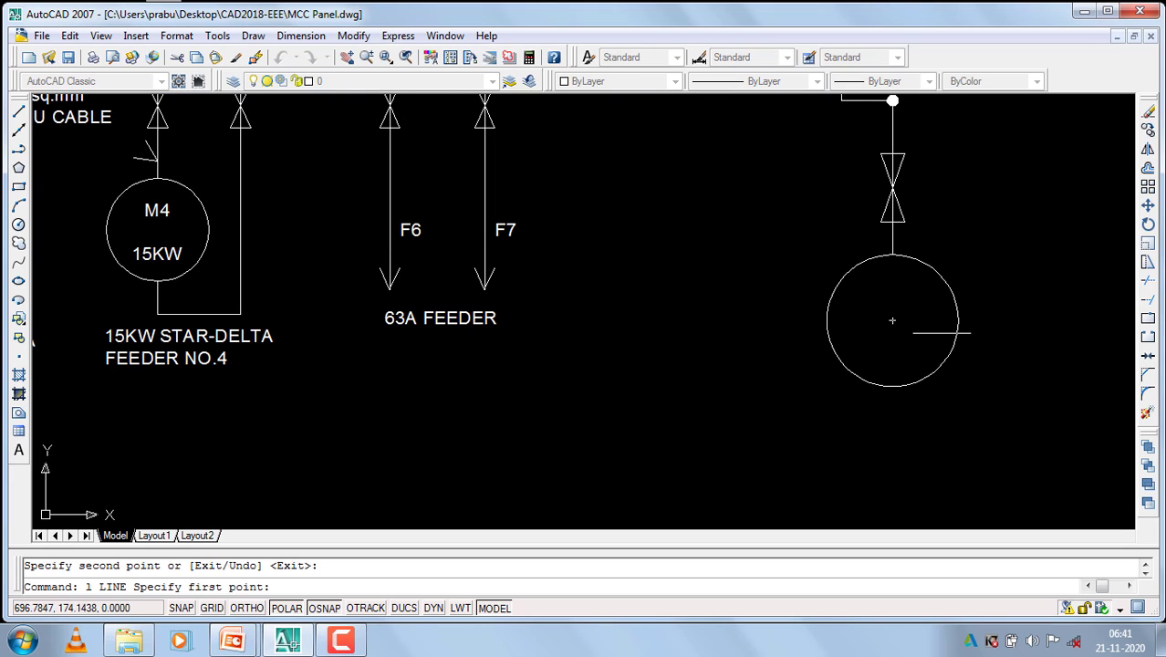
pyautogui.click(892, 319)
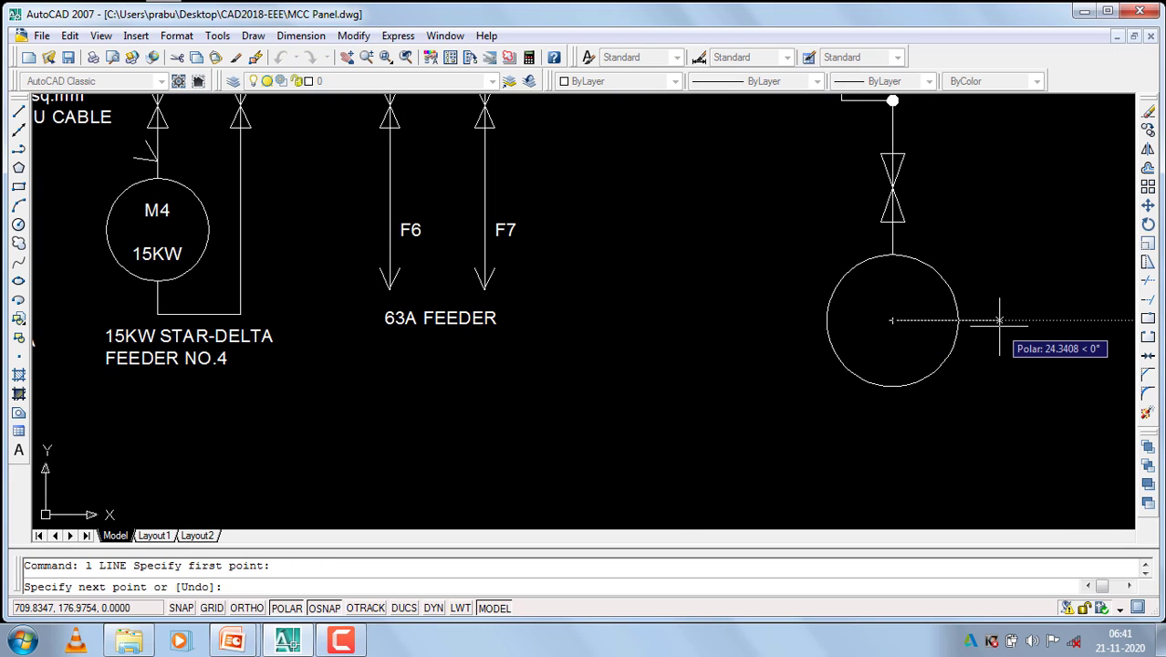
pyautogui.click(1032, 320)
pyautogui.press('Return')
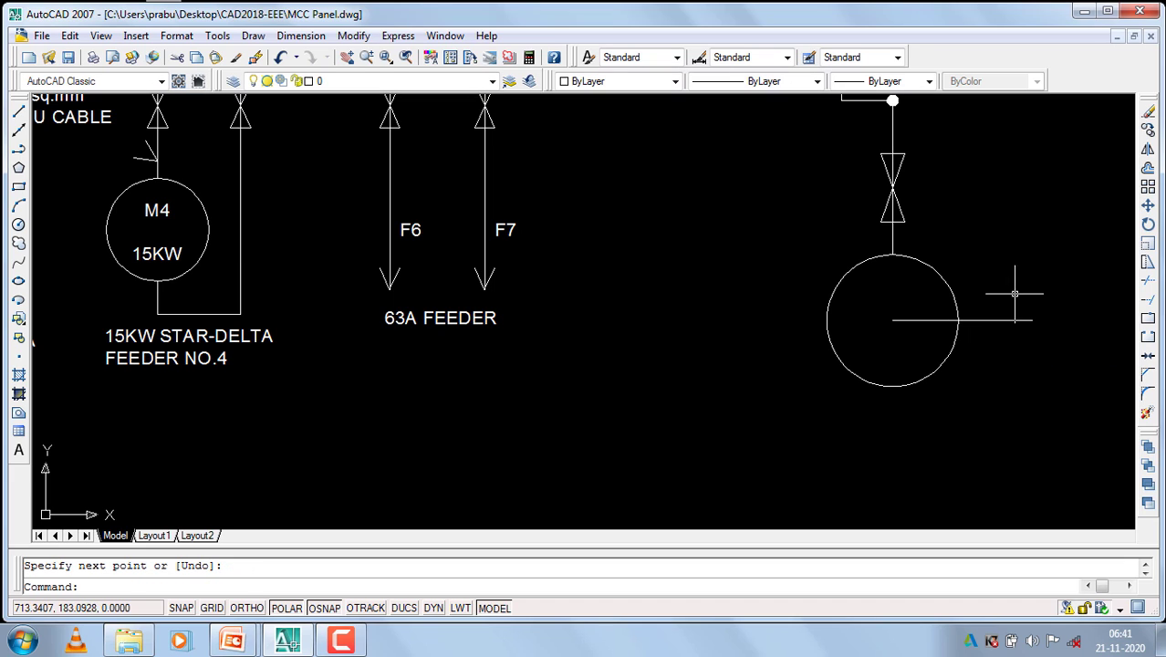
# Move the horizontal line left so it crosses the motor circle.
pyautogui.click(1017, 293)
pyautogui.click(977, 374)
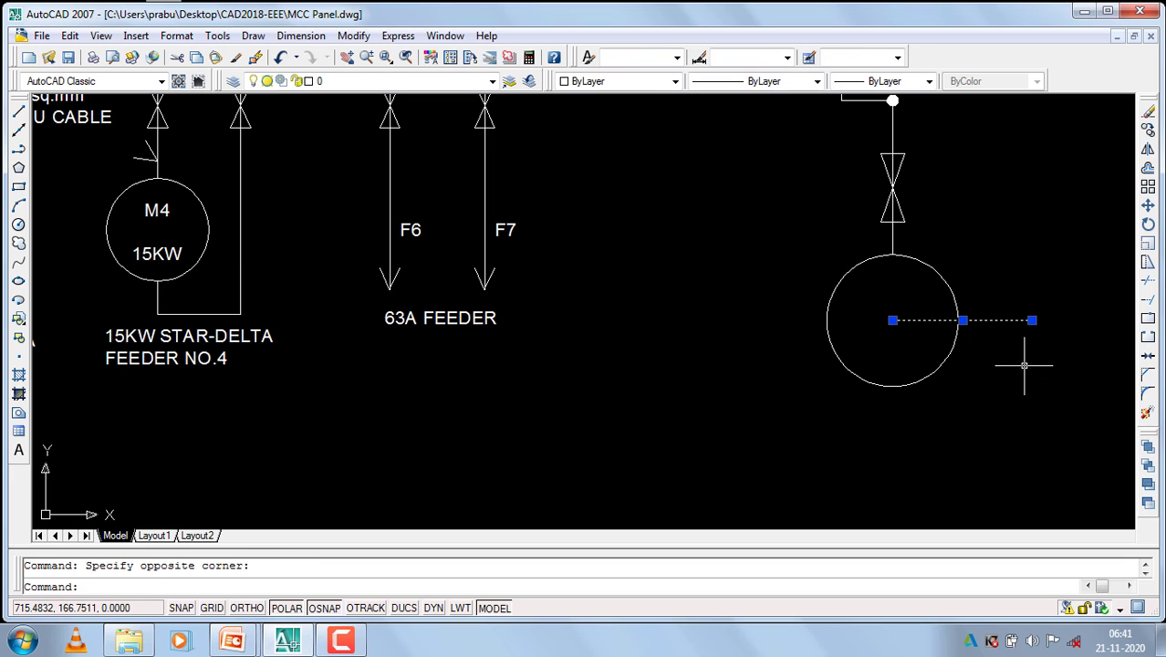
pyautogui.write('m')
pyautogui.press('Return')
pyautogui.click(1032, 319)
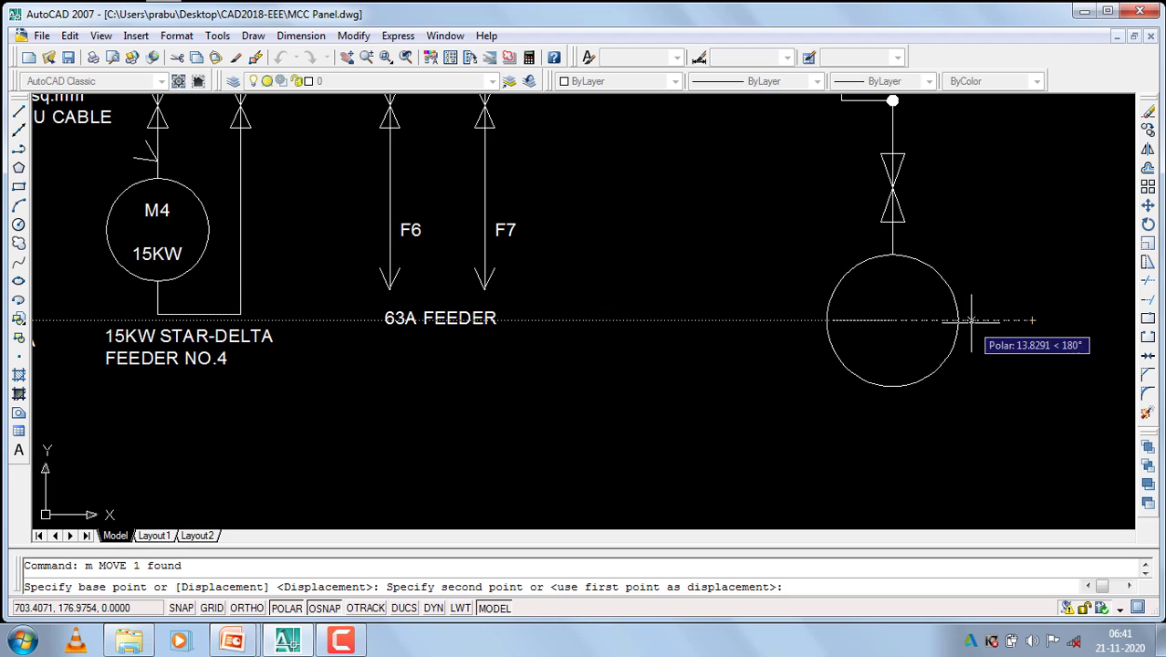
pyautogui.click(958, 319)
# Stretch the line's left end to the circle's left edge, cancelling a stray move.
pyautogui.scroll(5, 875, 325)
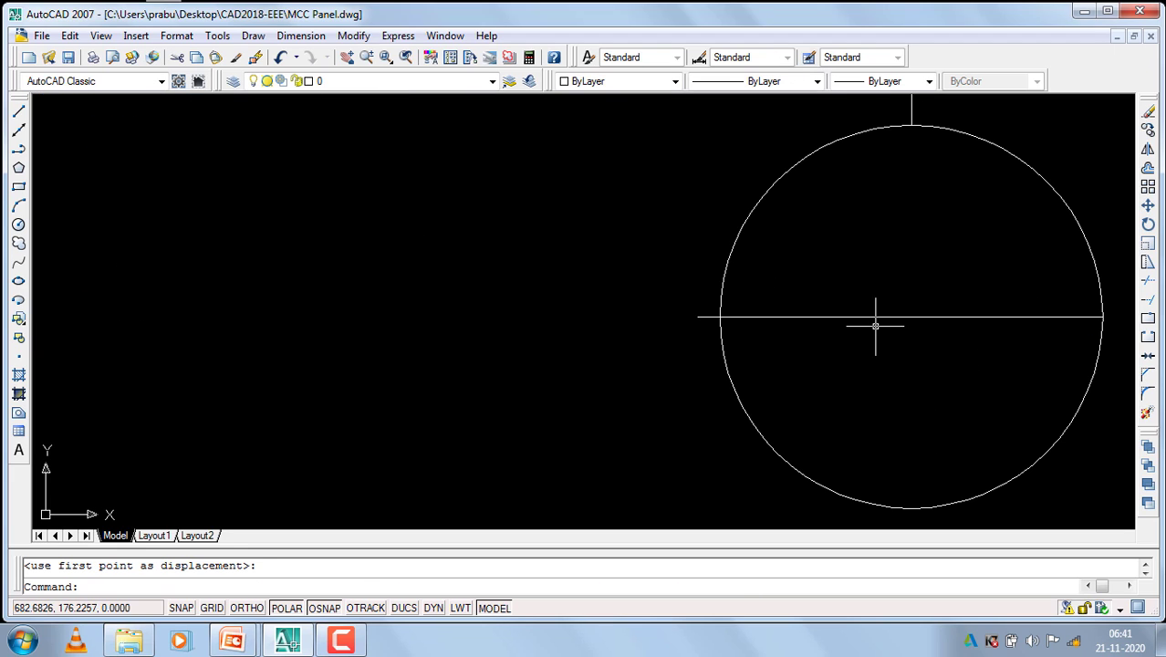
pyautogui.click(861, 341)
pyautogui.click(700, 315)
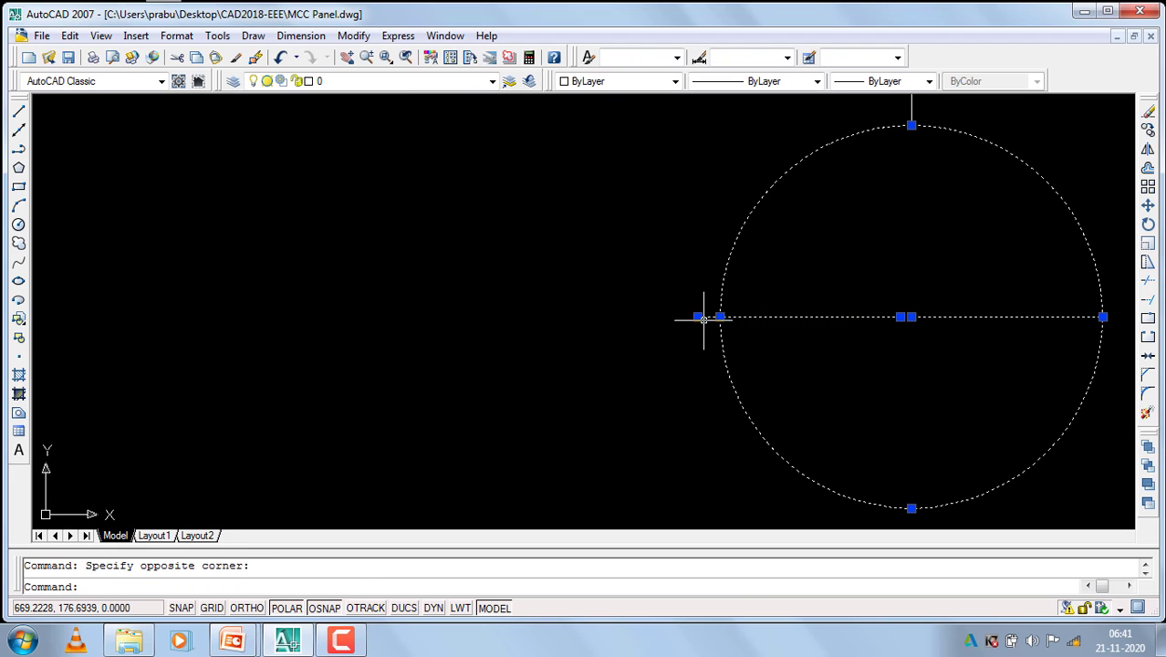
pyautogui.click(698, 317)
pyautogui.click(720, 316)
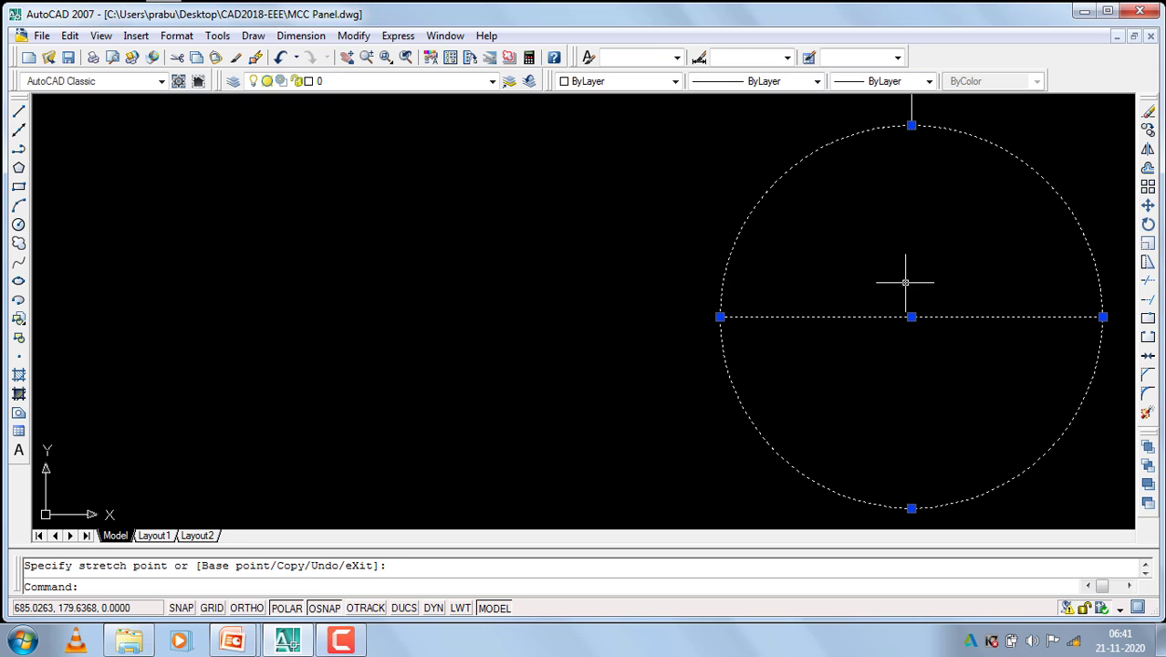
pyautogui.write('m')
pyautogui.press('Return')
pyautogui.scroll(-6, 818, 281)
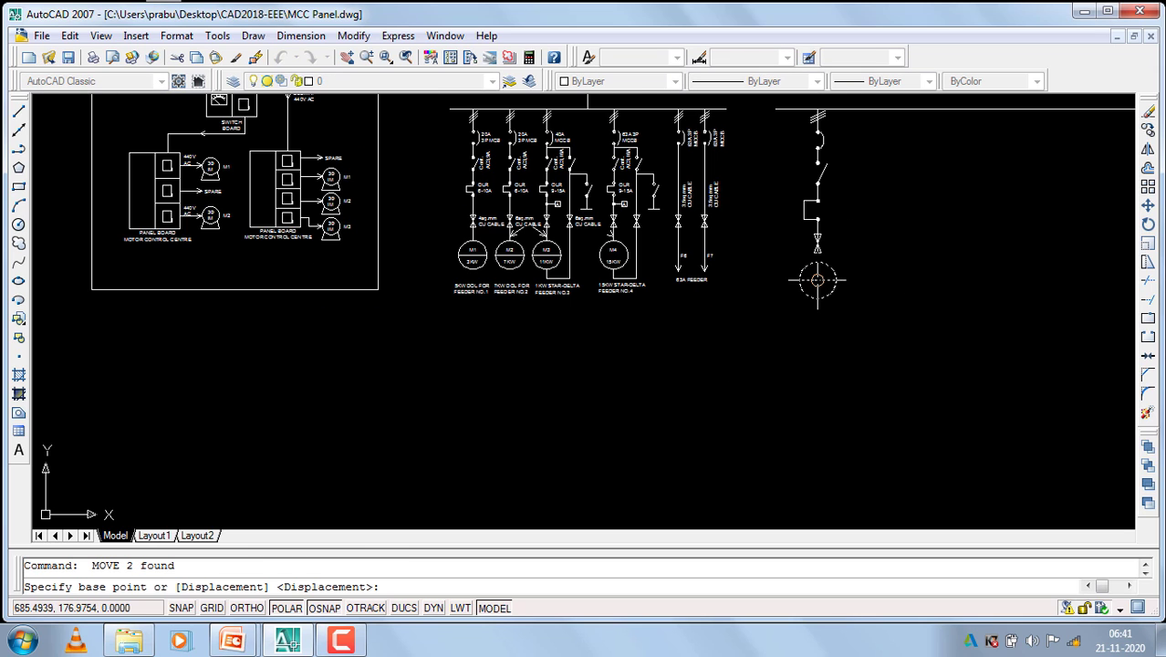
pyautogui.rightClick(873, 284)
pyautogui.click(901, 310)
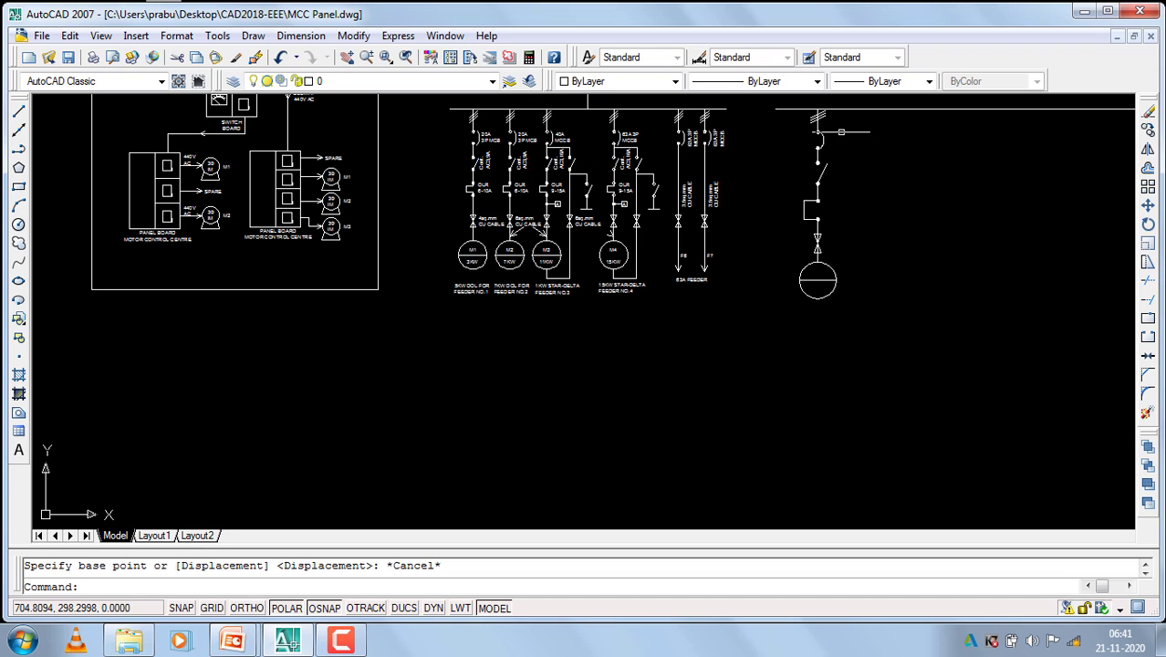
# Copy the finished motor feeder column along the busbar at displacements 37, 72 and 150.
pyautogui.click(863, 328)
pyautogui.scroll(3, 789, 128)
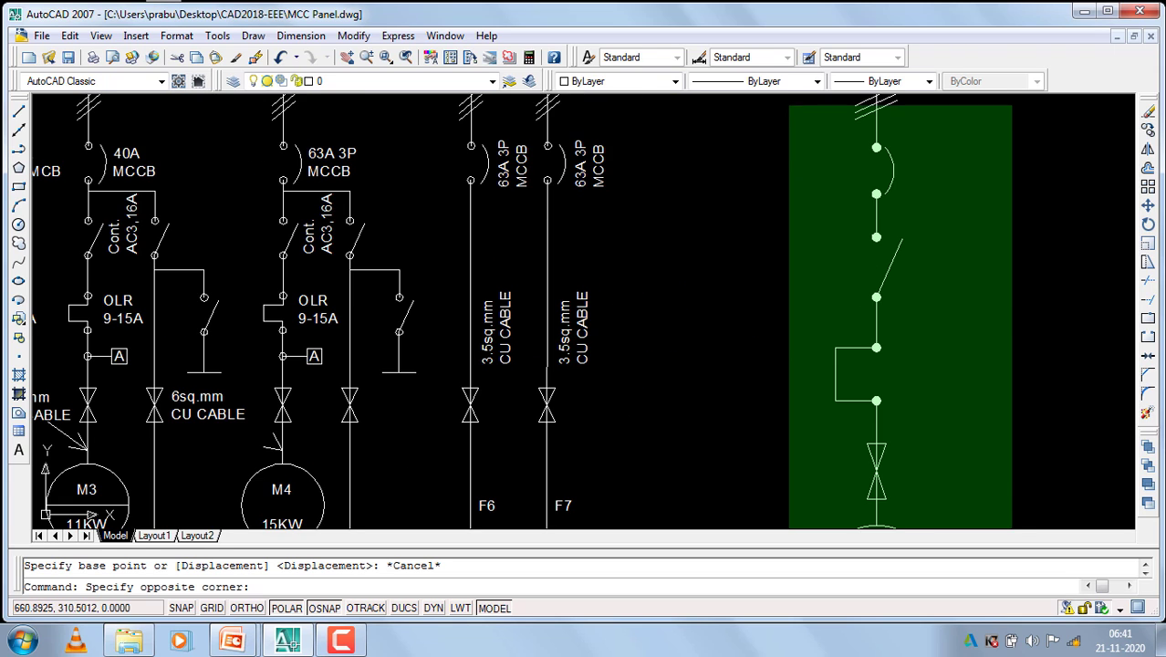
pyautogui.scroll(-3, 788, 108)
pyautogui.click(781, 119)
pyautogui.write('co')
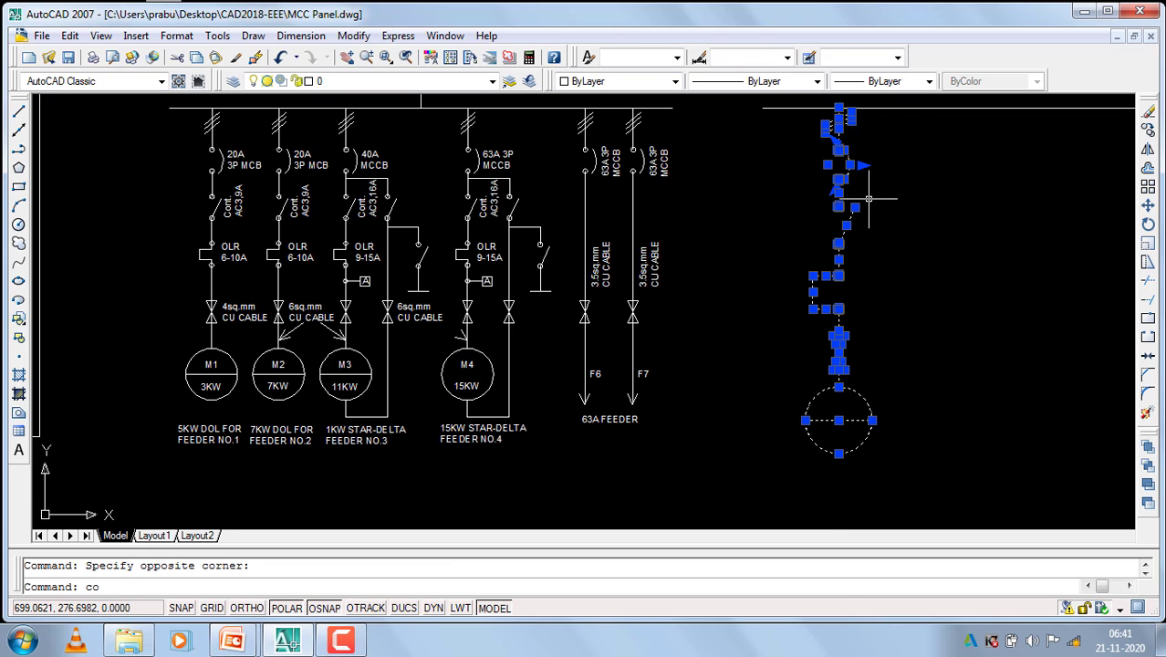
pyautogui.press('Return')
pyautogui.scroll(-2, 730, 228)
pyautogui.scroll(-2, 730, 228)
pyautogui.scroll(5, 629, 182)
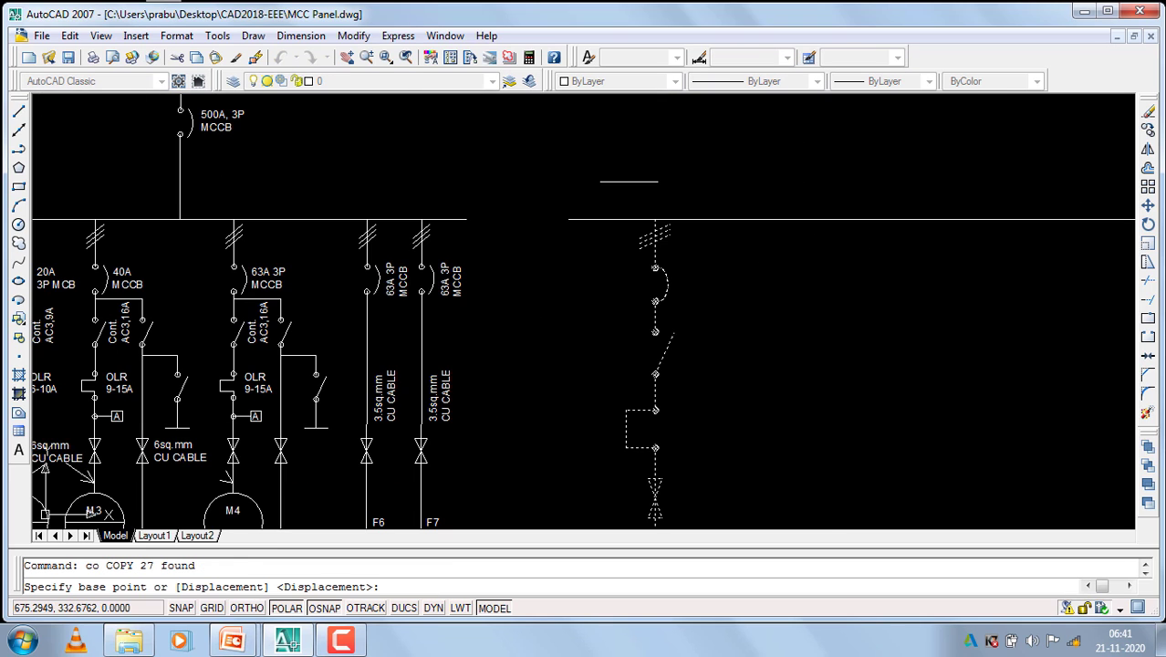
pyautogui.click(655, 219)
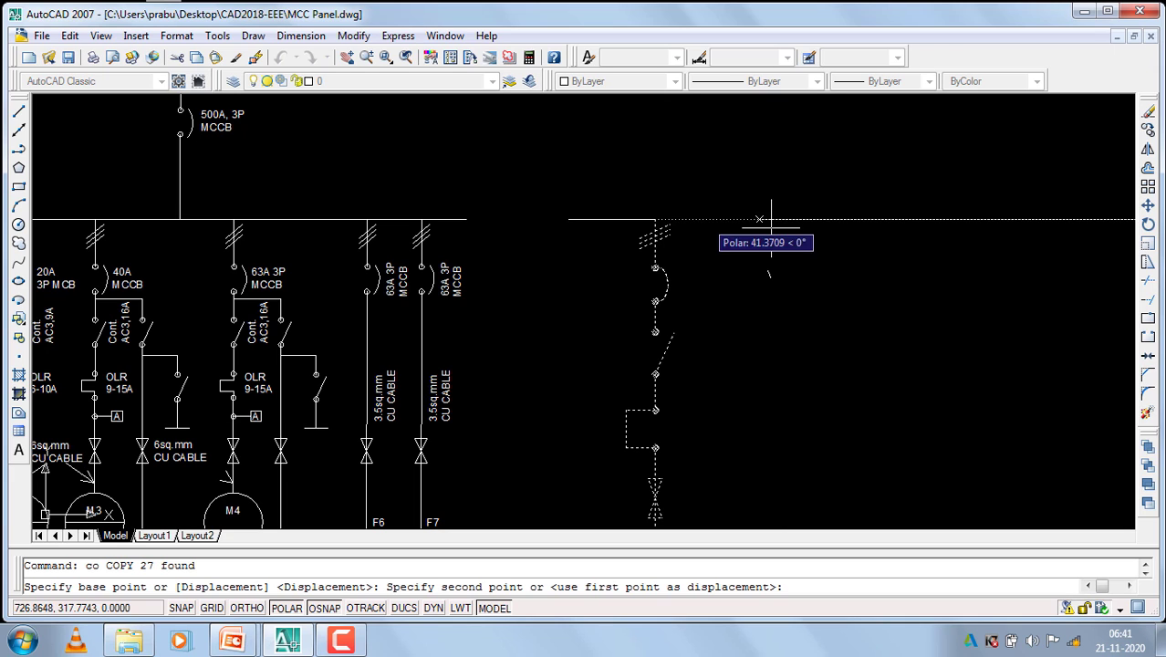
pyautogui.scroll(-3, 697, 224)
pyautogui.scroll(2, 730, 221)
pyautogui.write('37')
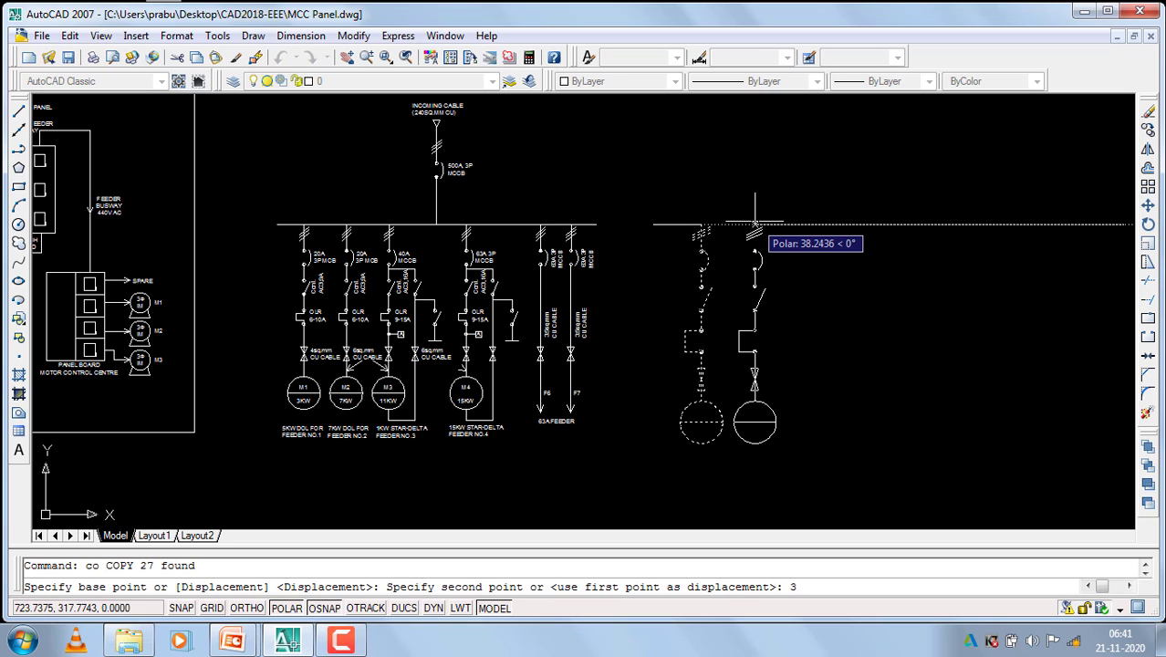
pyautogui.press('Return')
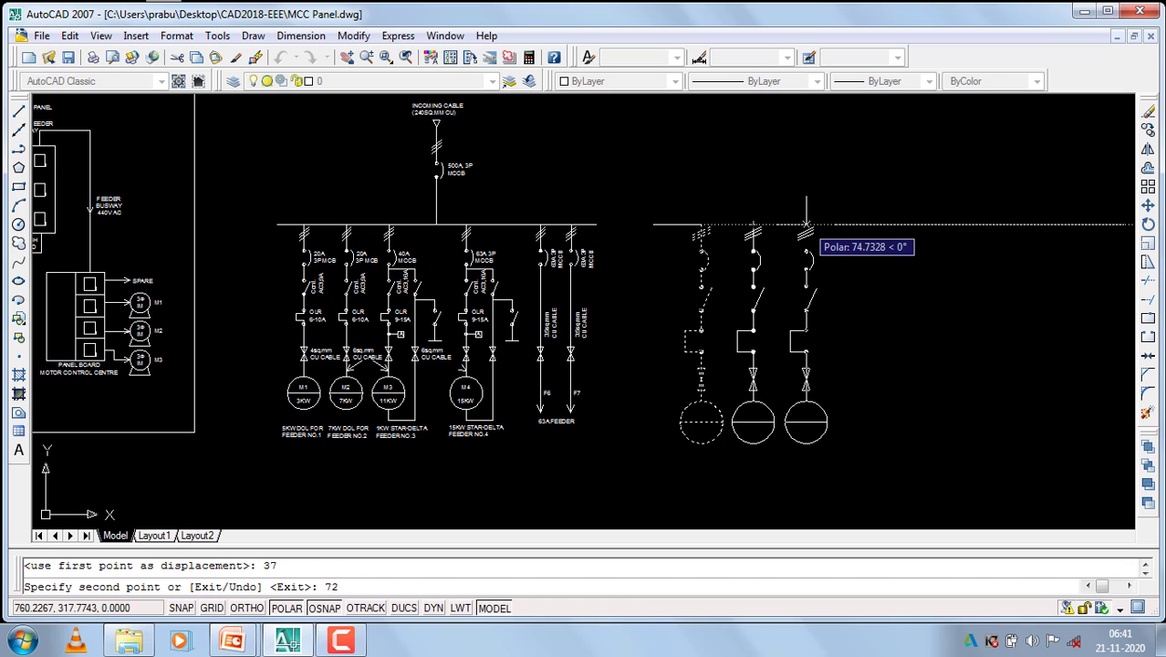
pyautogui.press('Return')
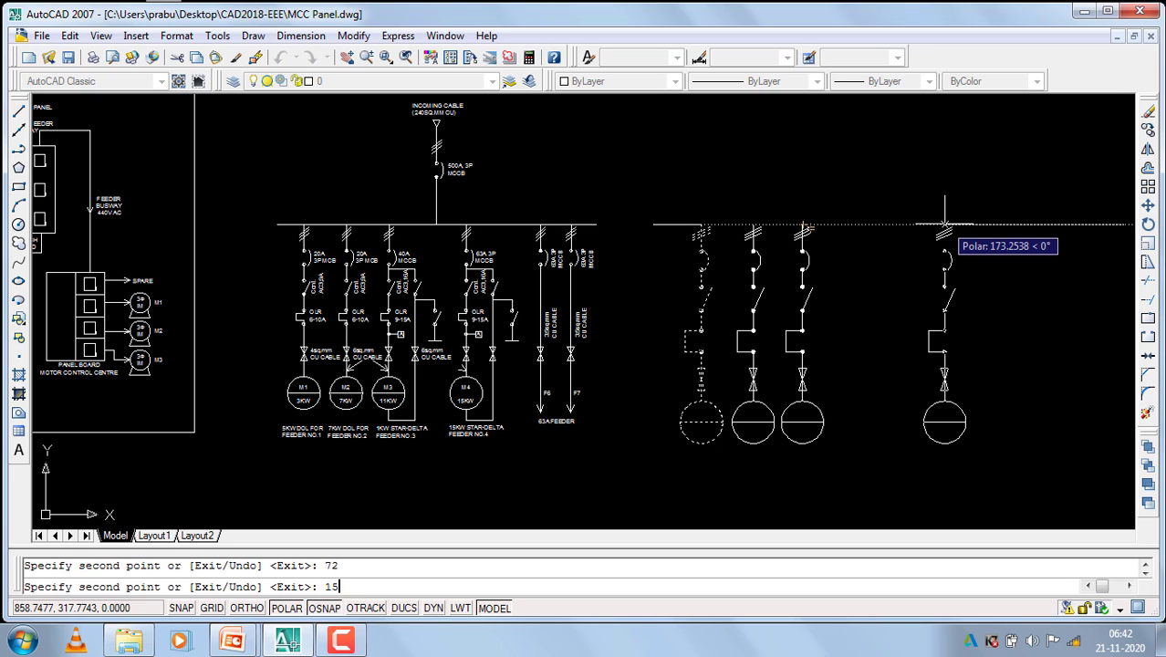
pyautogui.press('Return')
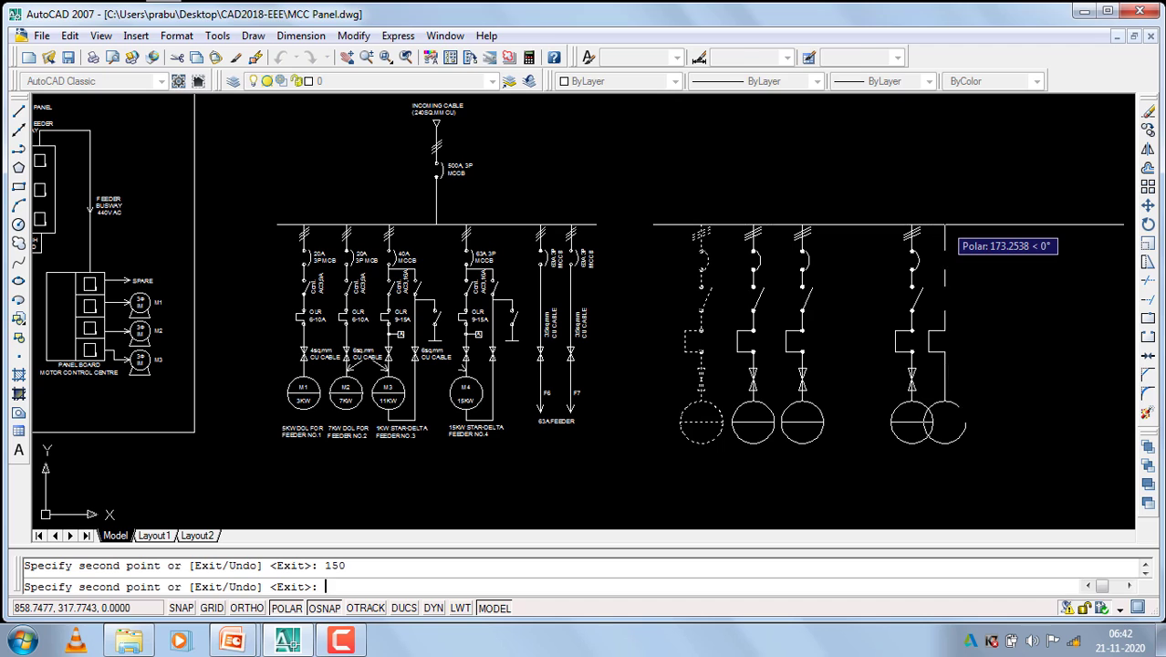
pyautogui.press('Return')
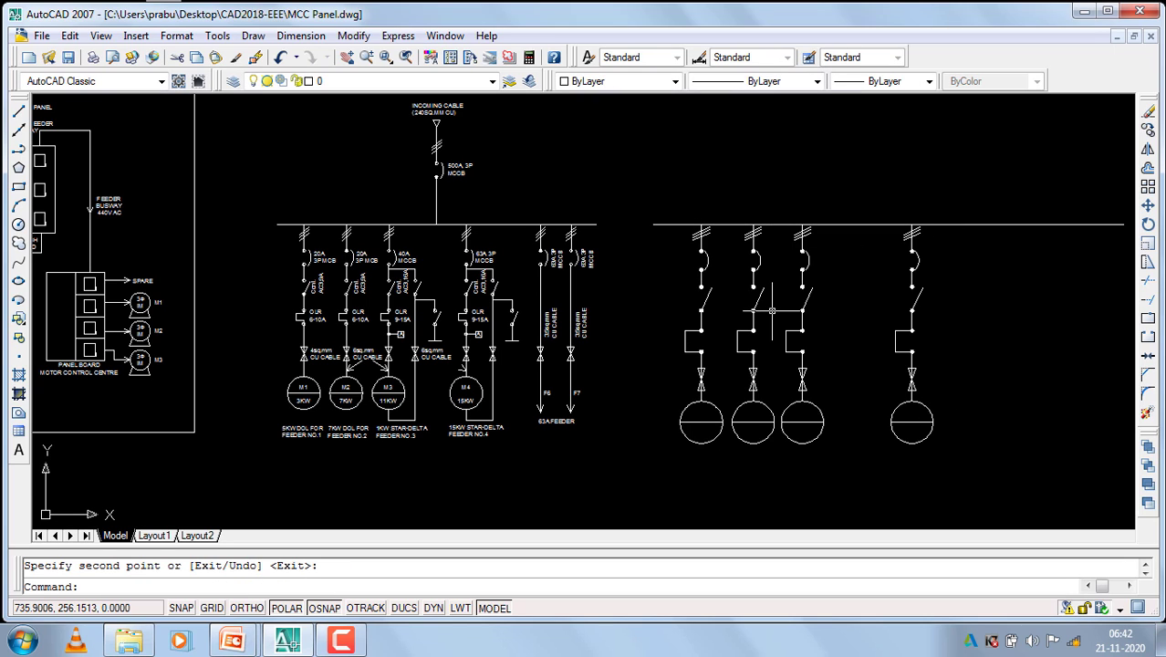
# Copy the fourth motor feeder to two further positions to its right using CO.
pyautogui.scroll(-2, 171, 310)
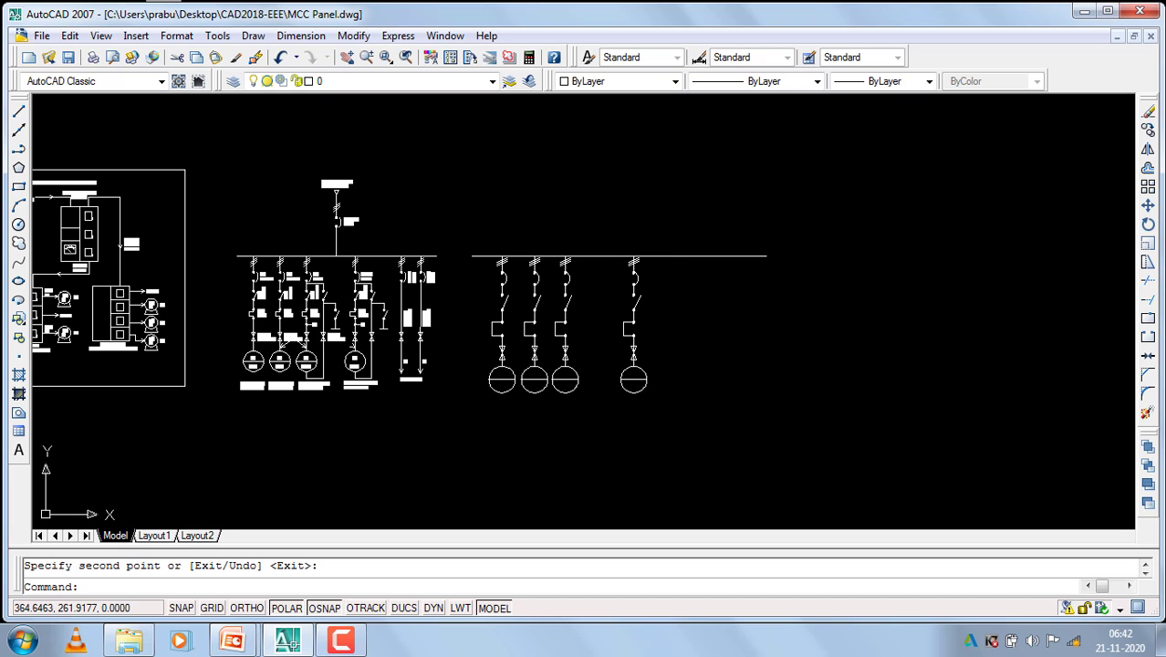
pyautogui.scroll(3, 274, 301)
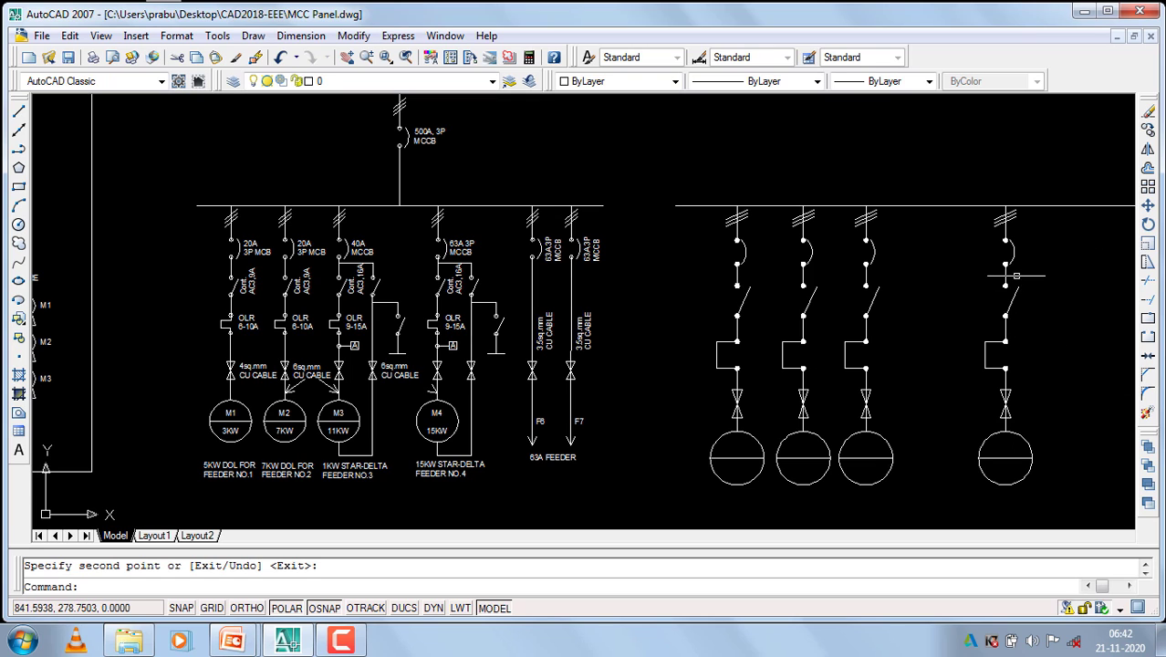
pyautogui.click(1057, 490)
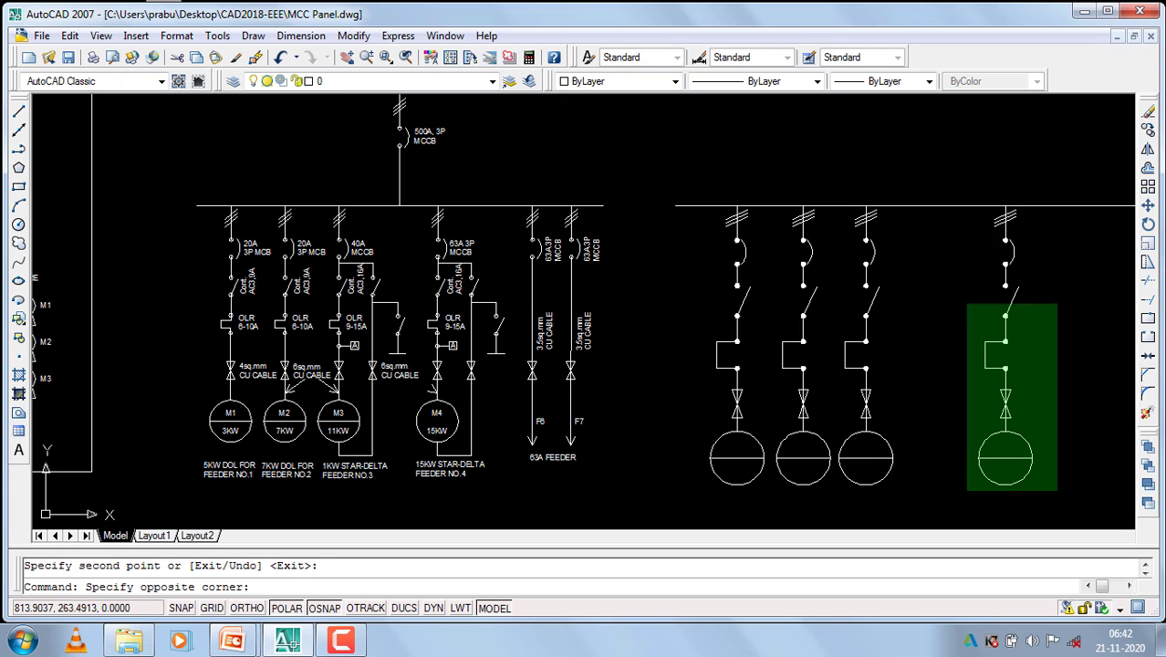
pyautogui.click(937, 202)
pyautogui.write('c')
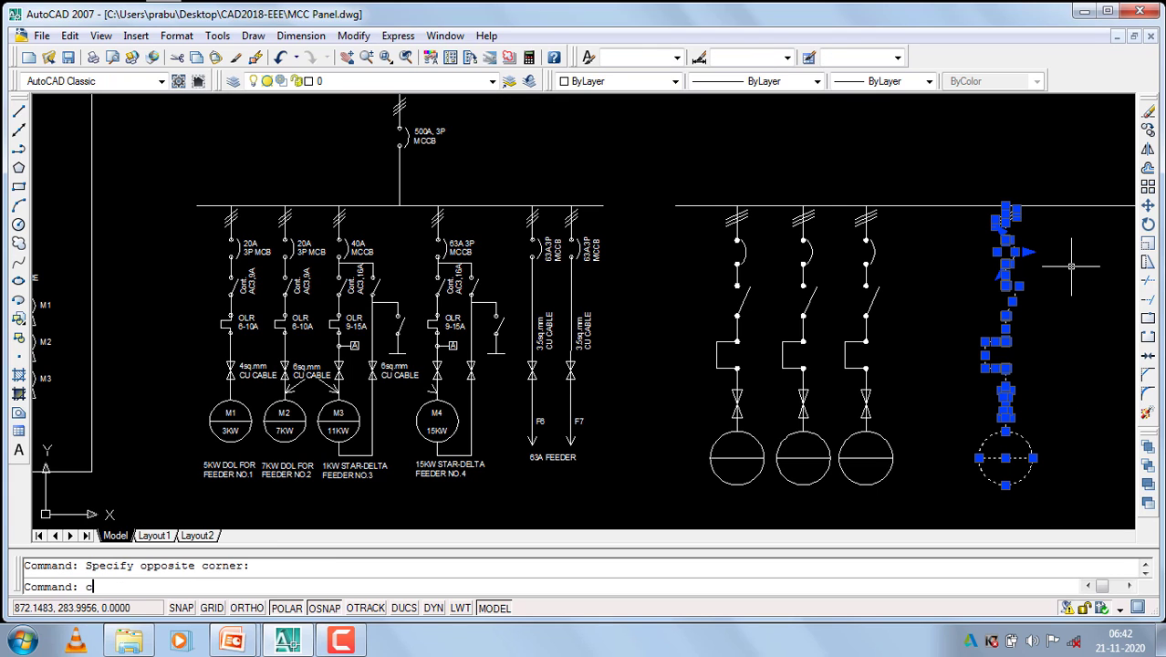
pyautogui.write('o')
pyautogui.press('Return')
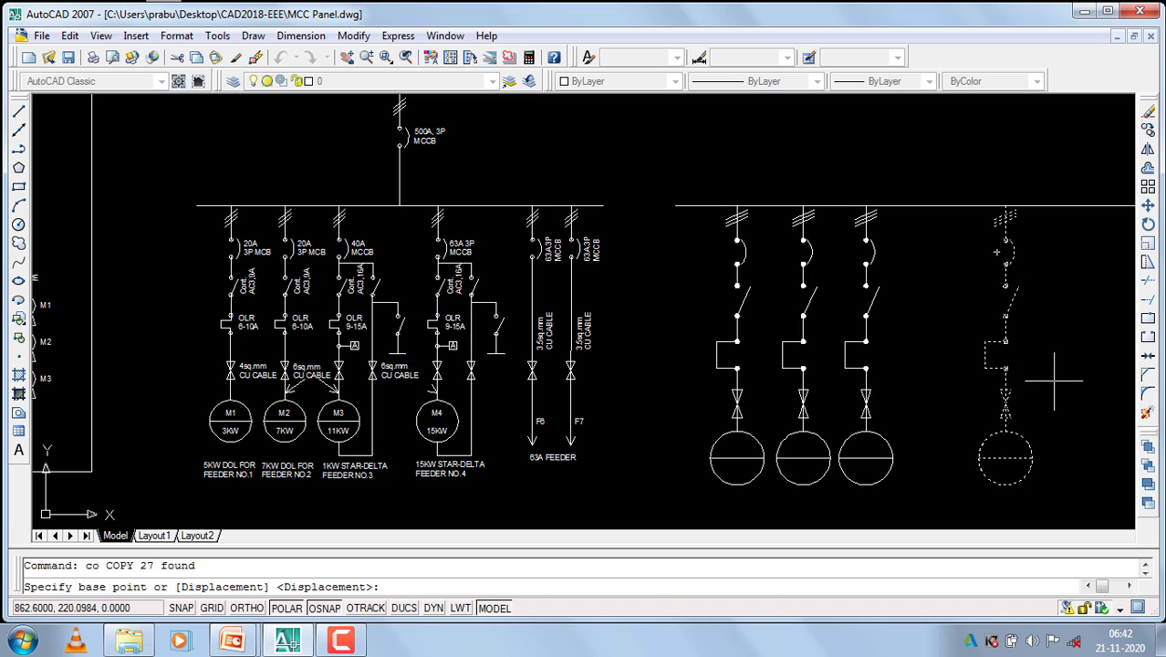
pyautogui.click(1005, 374)
pyautogui.scroll(-4, 816, 347)
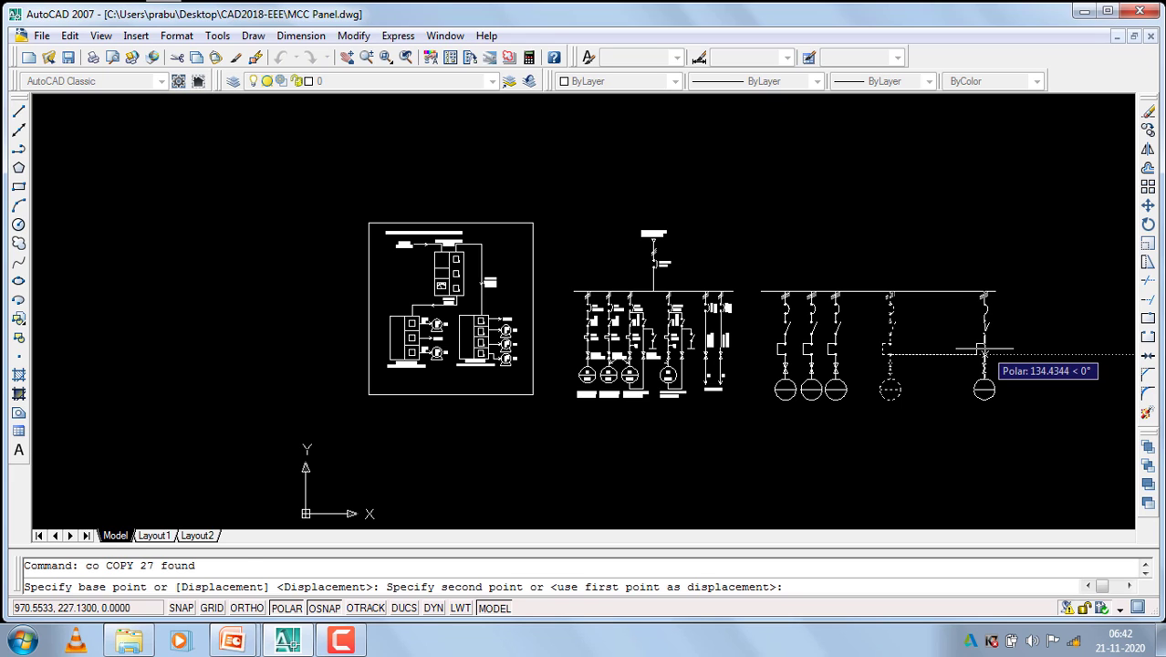
pyautogui.click(985, 351)
pyautogui.click(958, 354)
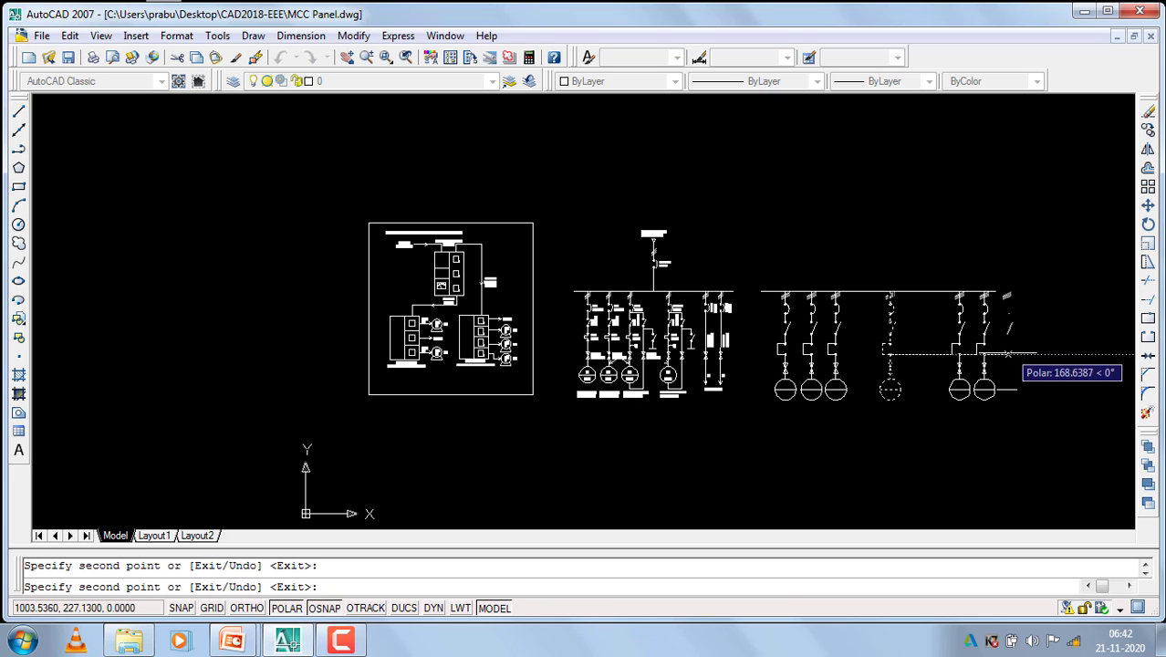
pyautogui.press('Escape')
# Erase the motor circles of the two rightmost feeders.
pyautogui.scroll(8, 988, 378)
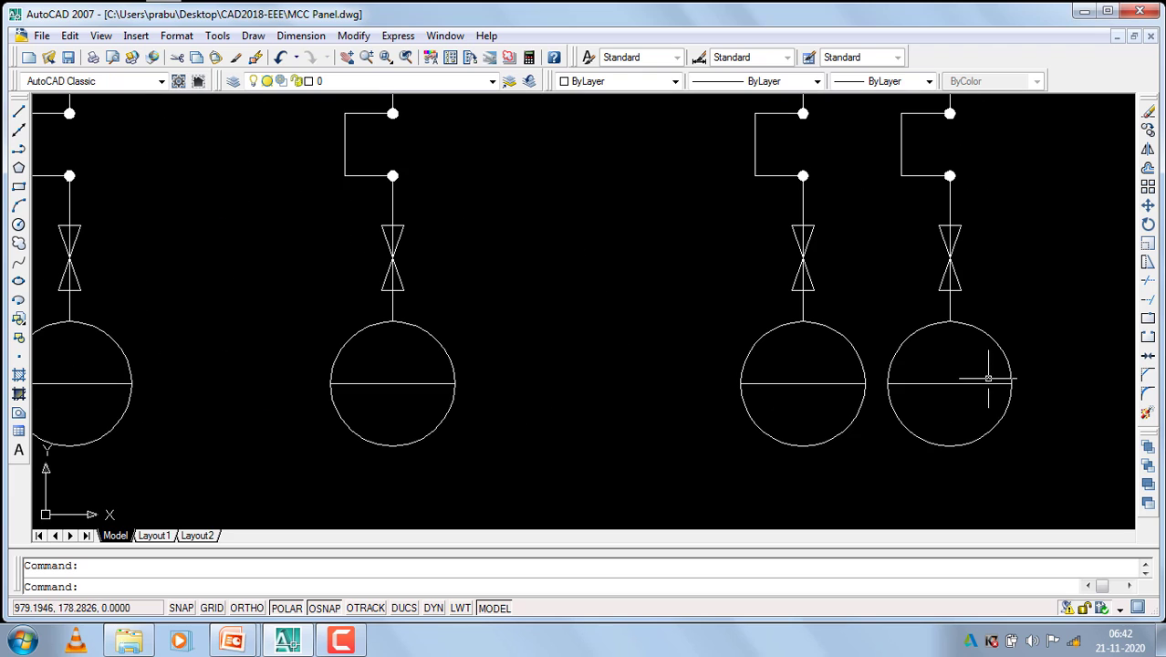
pyautogui.click(1049, 337)
pyautogui.click(710, 449)
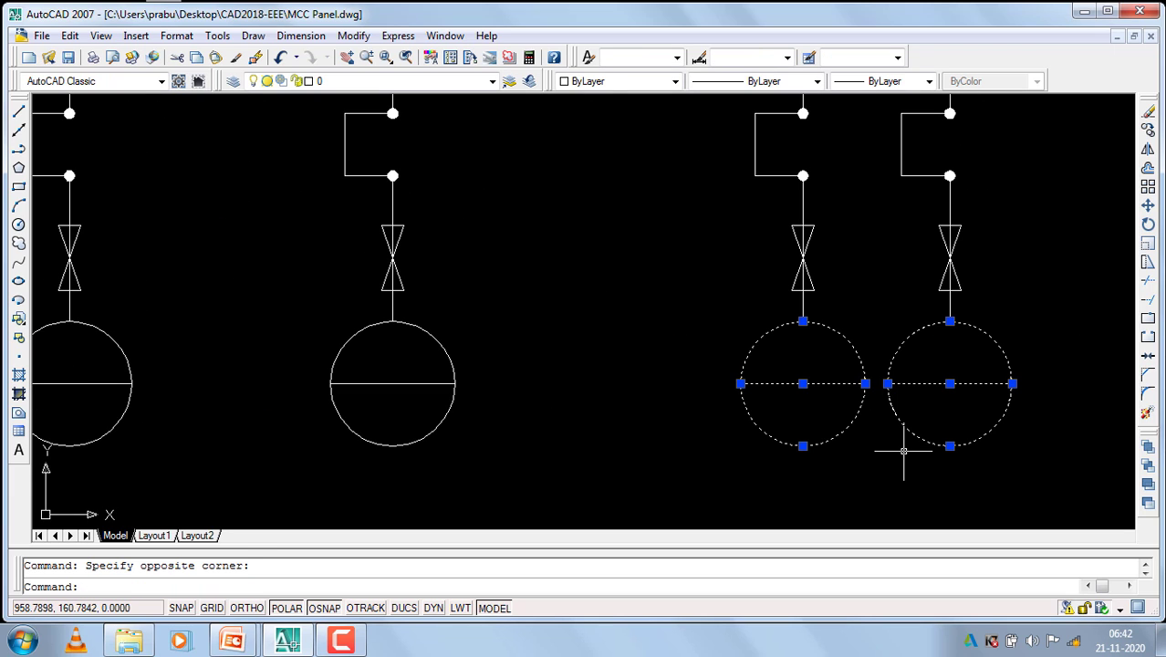
pyautogui.write('e')
pyautogui.press('Return')
# Erase the contactor switch and overload parts of those two feeders.
pyautogui.scroll(-2, 710, 366)
pyautogui.scroll(-4, 638, 356)
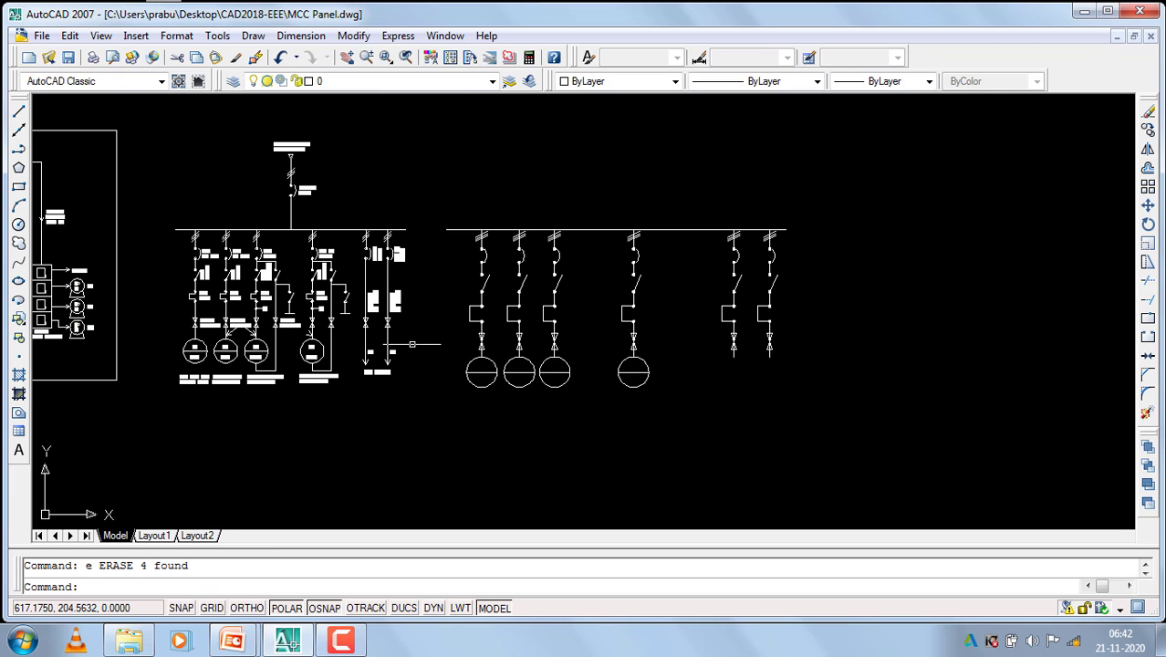
pyautogui.scroll(2, 744, 312)
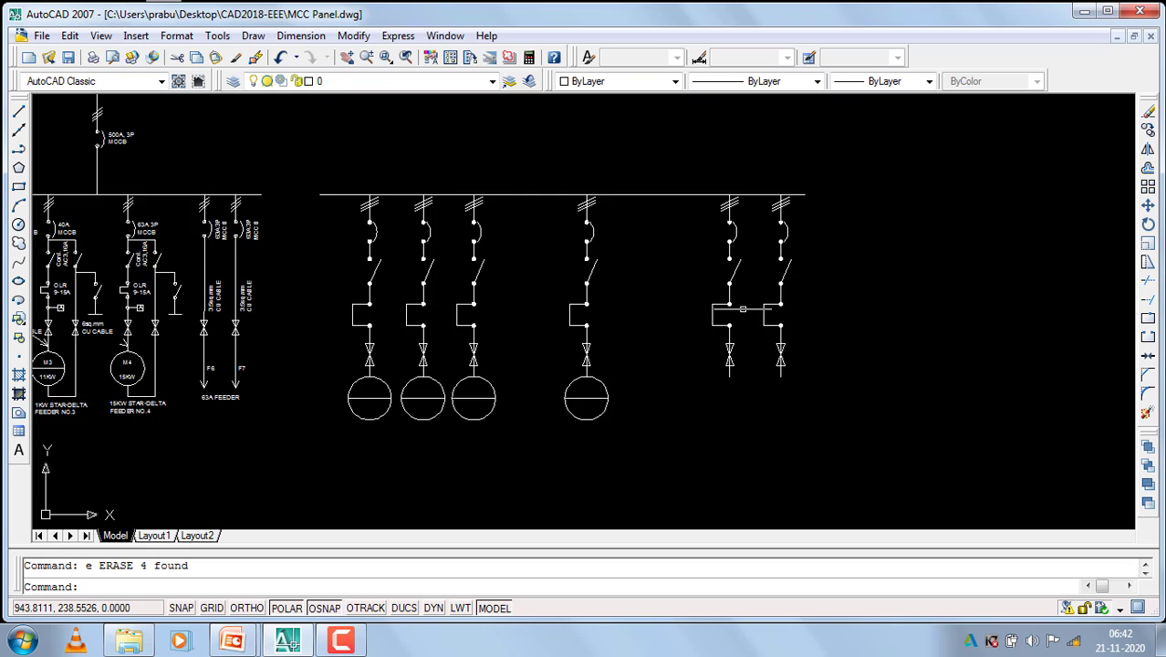
pyautogui.scroll(2, 737, 237)
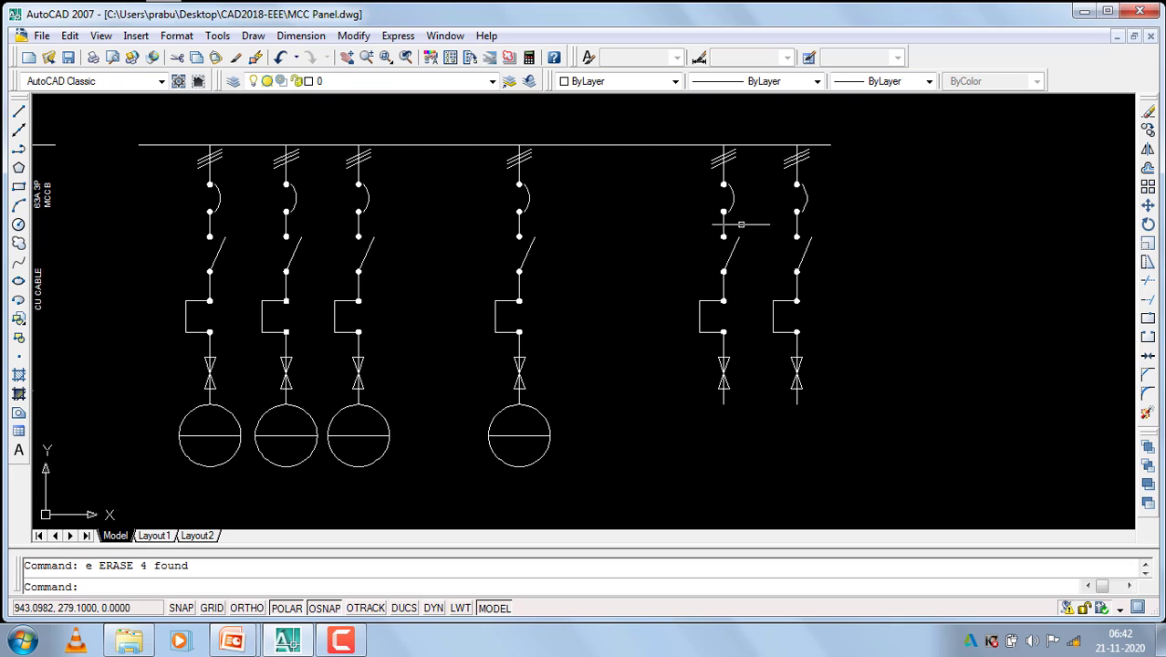
pyautogui.click(863, 229)
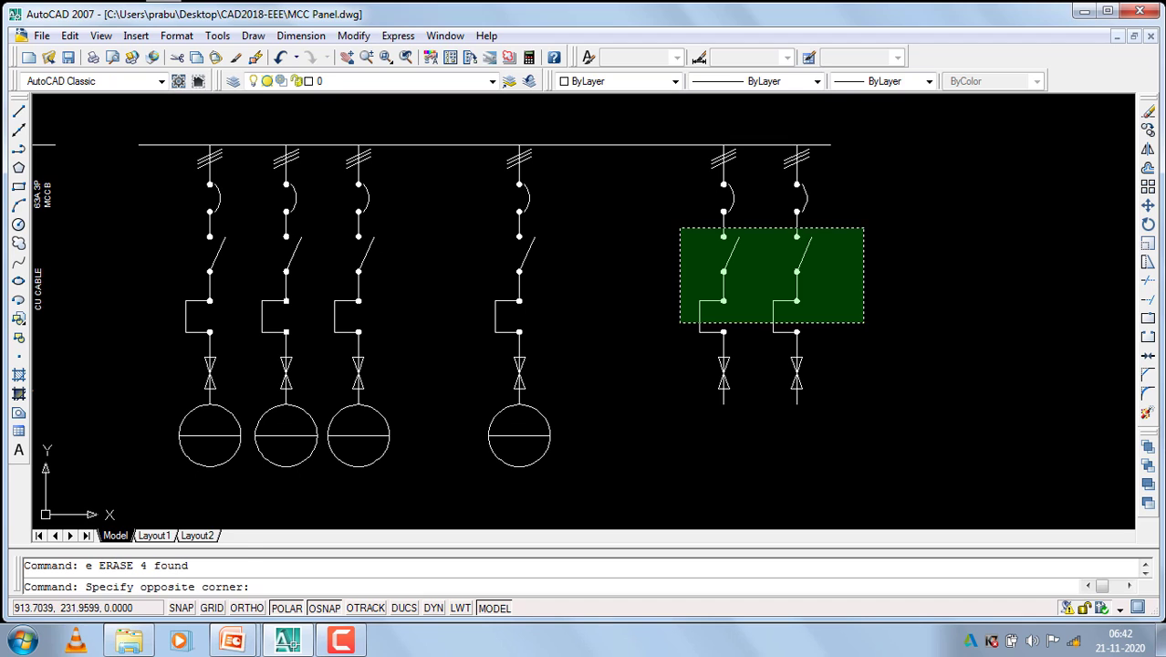
pyautogui.click(684, 319)
pyautogui.press('Return')
pyautogui.scroll(-2, 829, 300)
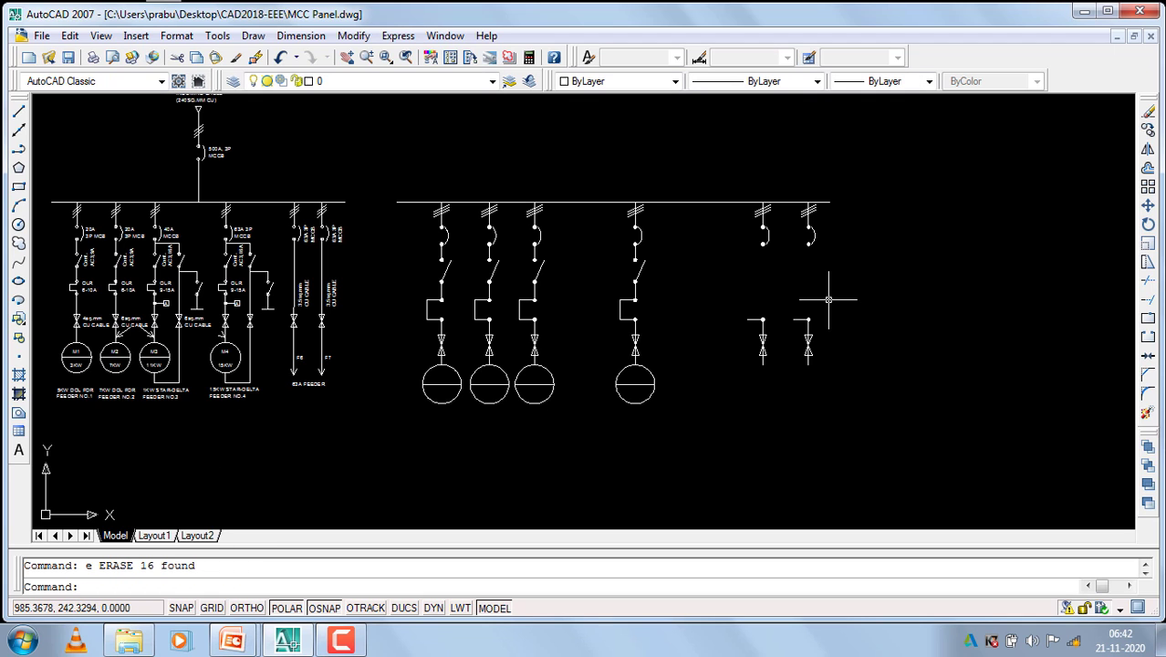
# Erase the two leftover horizontal stubs on the rightmost feeders.
pyautogui.scroll(3, 821, 312)
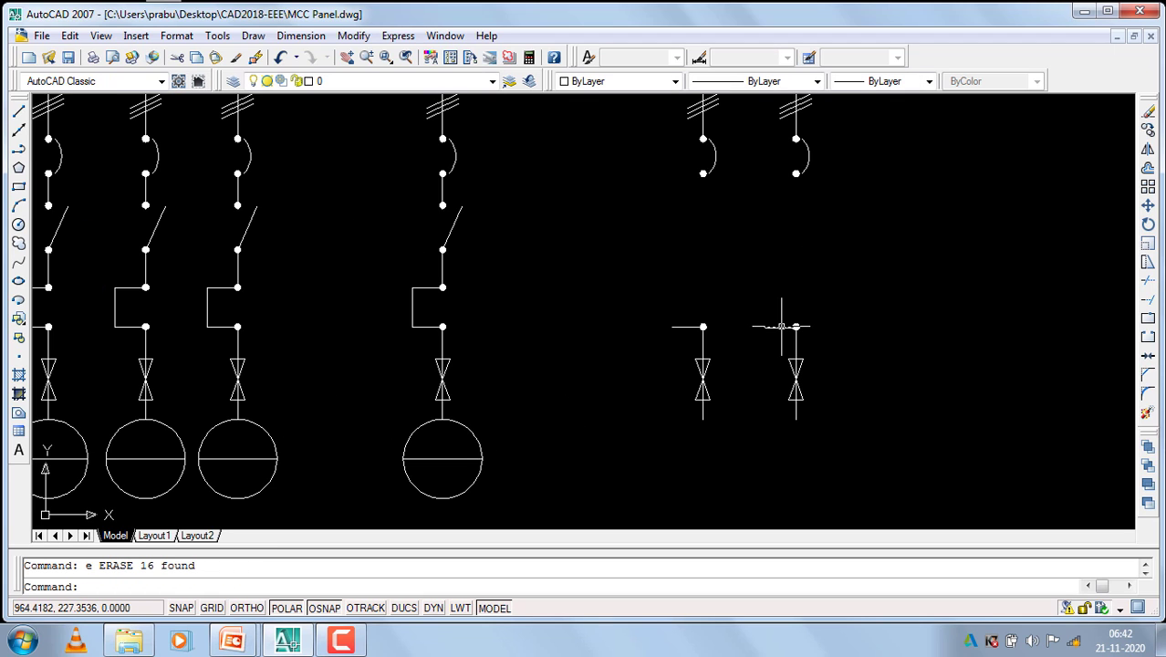
pyautogui.click(663, 307)
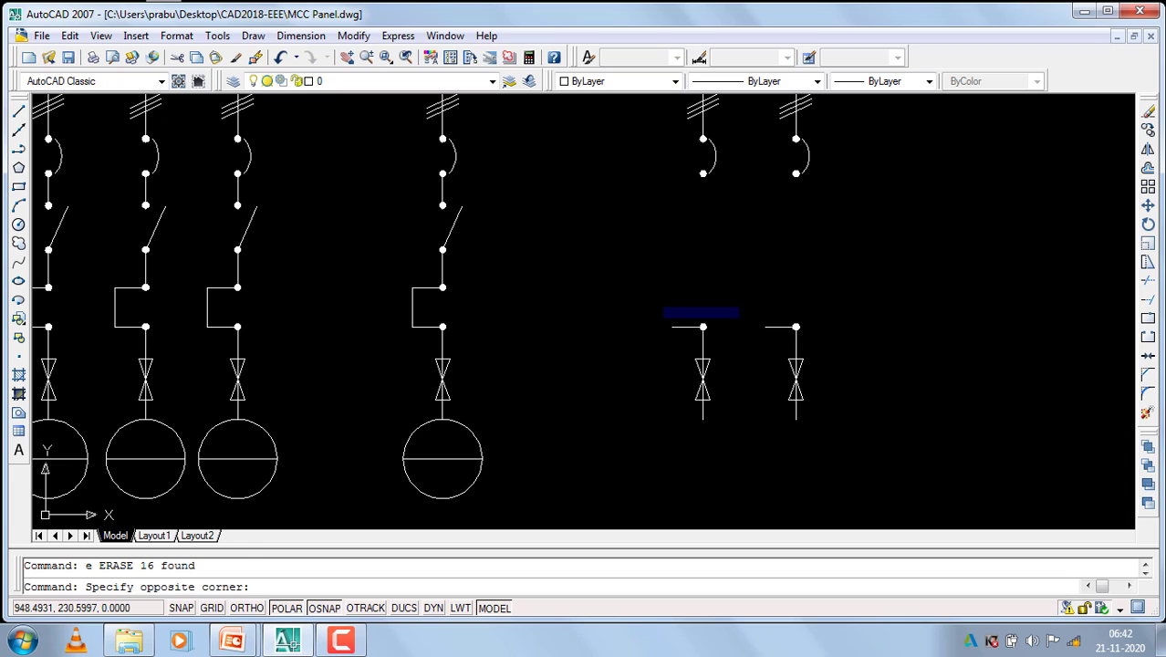
pyautogui.click(861, 334)
pyautogui.write('e')
pyautogui.press('Return')
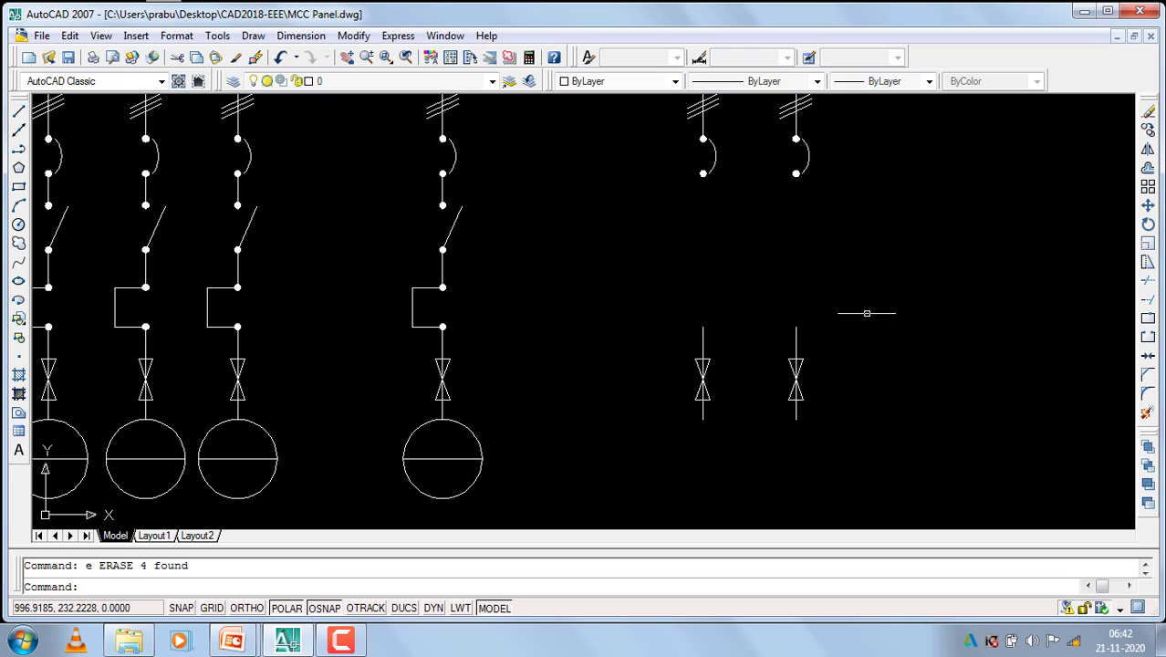
# Extend both lower vertical feeder lines up to the breaker ends.
pyautogui.click(849, 341)
pyautogui.click(656, 328)
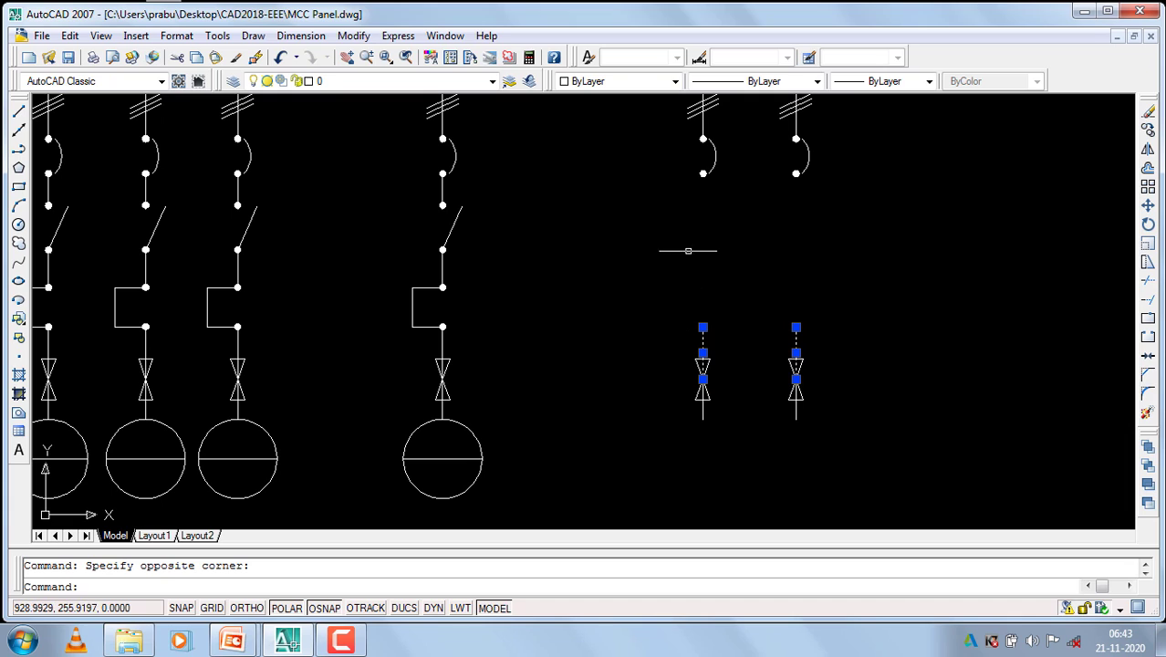
pyautogui.click(679, 159)
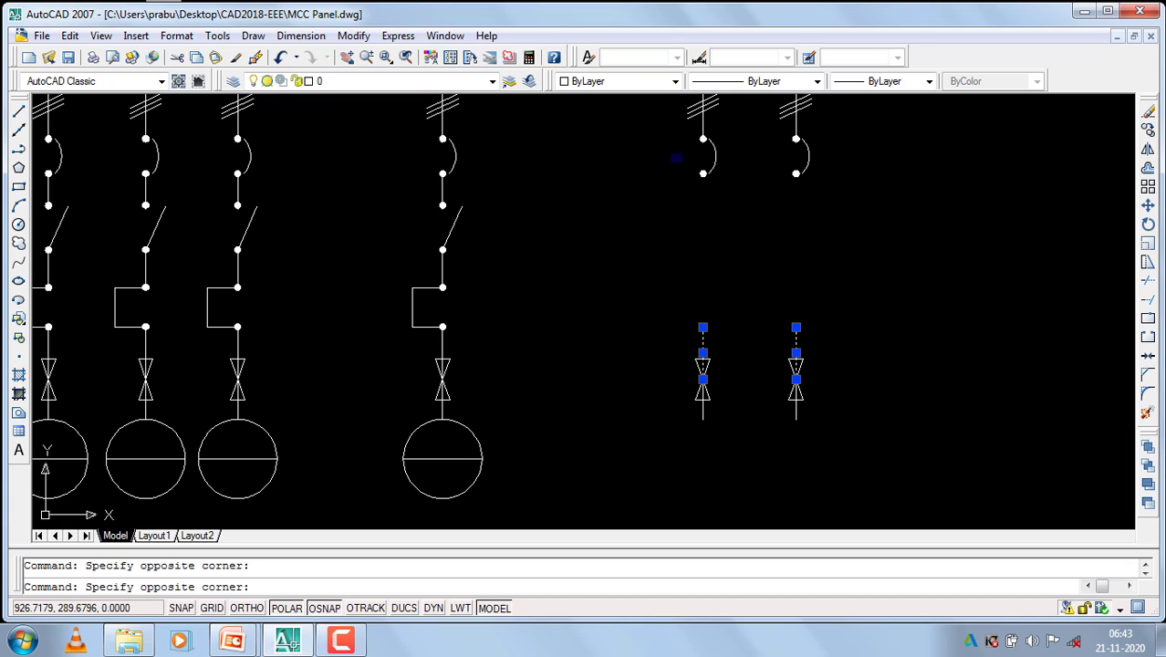
pyautogui.click(833, 245)
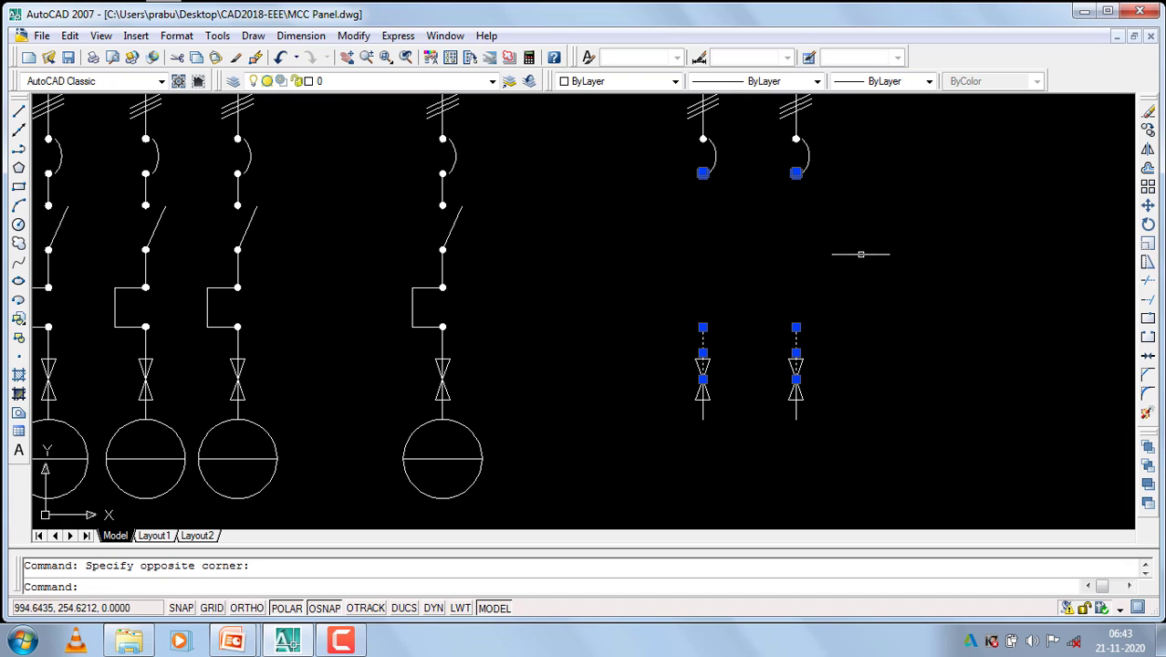
pyautogui.click(1147, 302)
pyautogui.click(839, 328)
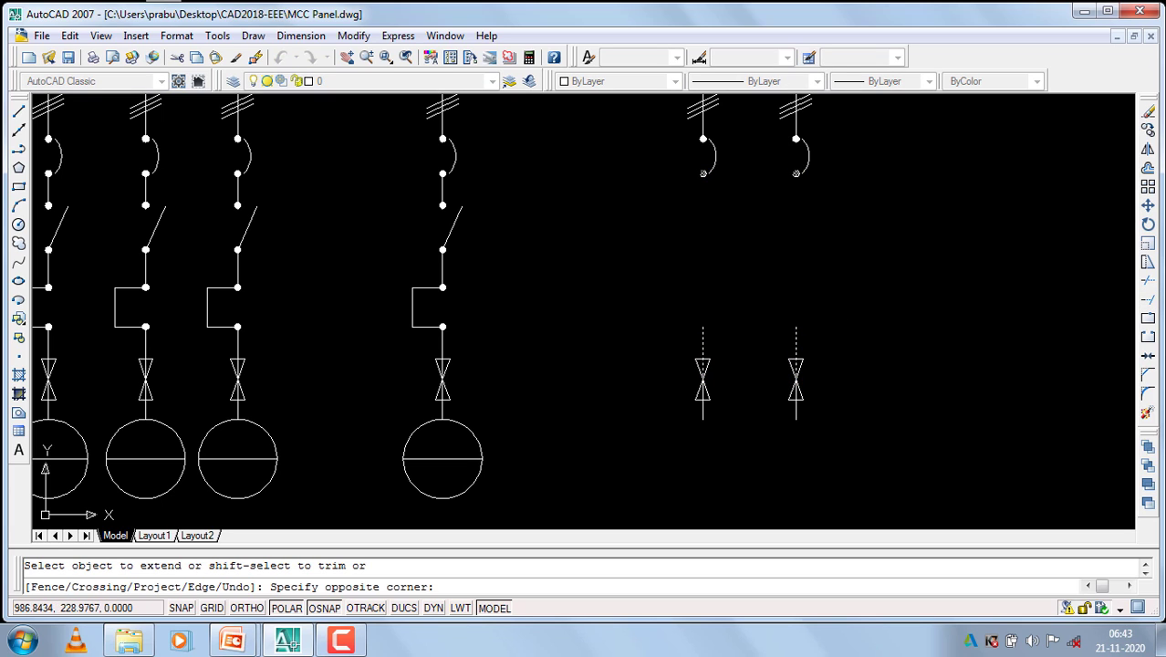
pyautogui.click(680, 336)
pyautogui.press('Return')
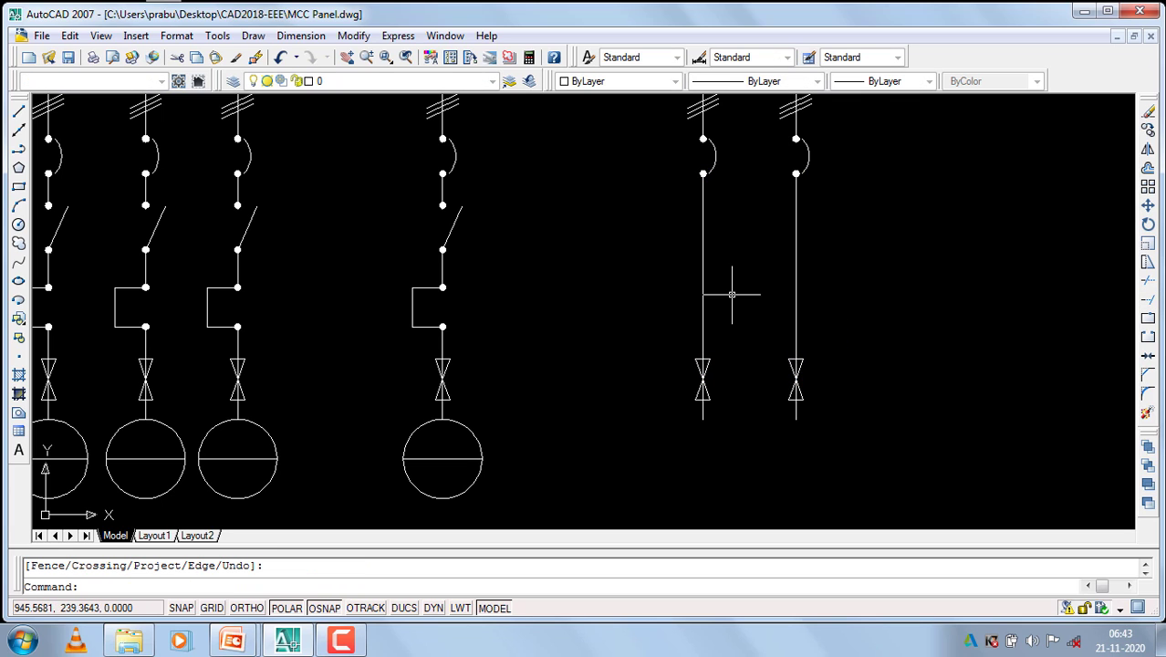
pyautogui.scroll(-5, 733, 291)
pyautogui.scroll(3, 843, 294)
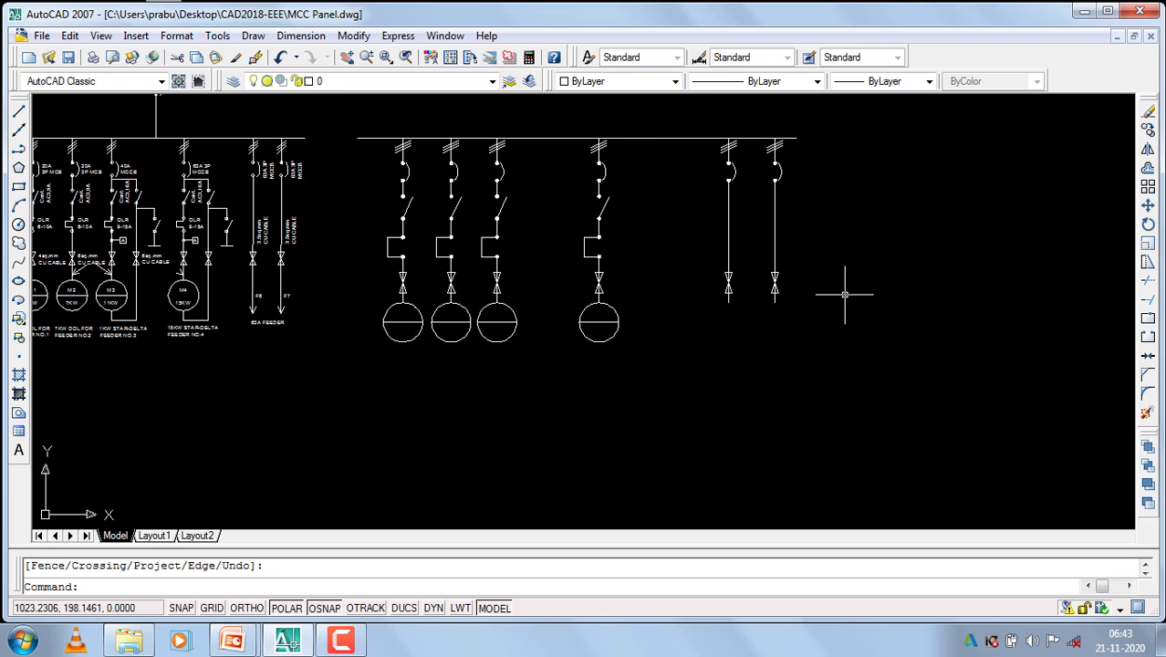
pyautogui.scroll(2, 733, 314)
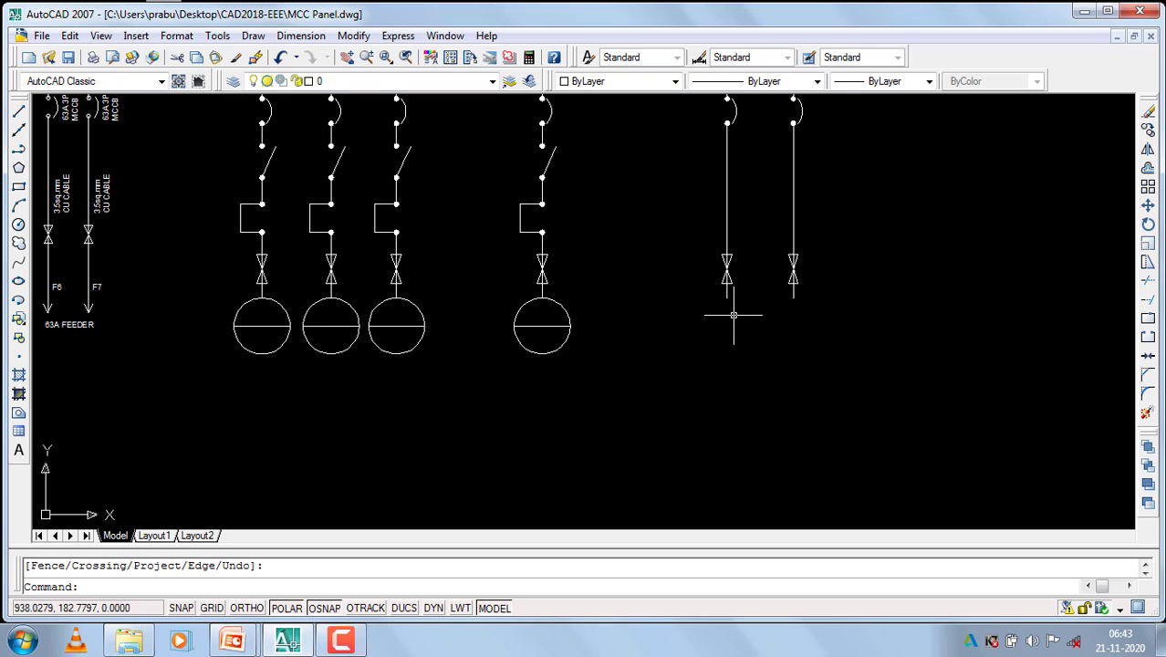
# Stretch the right feeder line's bottom end further down below its valve symbol.
pyautogui.click(793, 294)
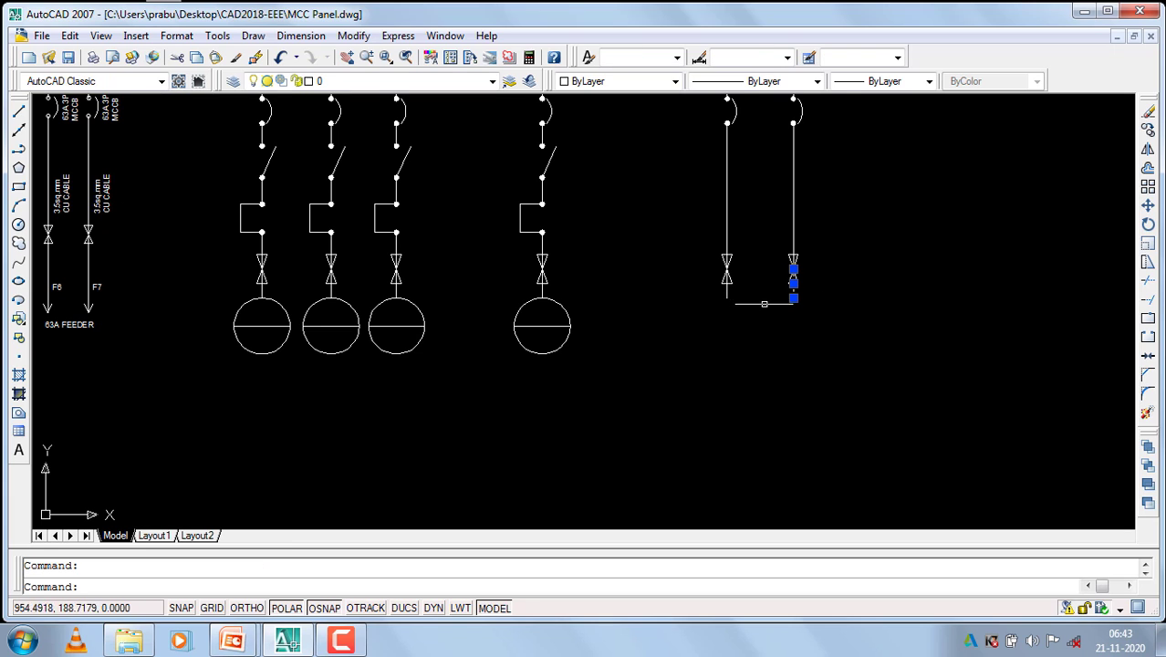
pyautogui.click(793, 297)
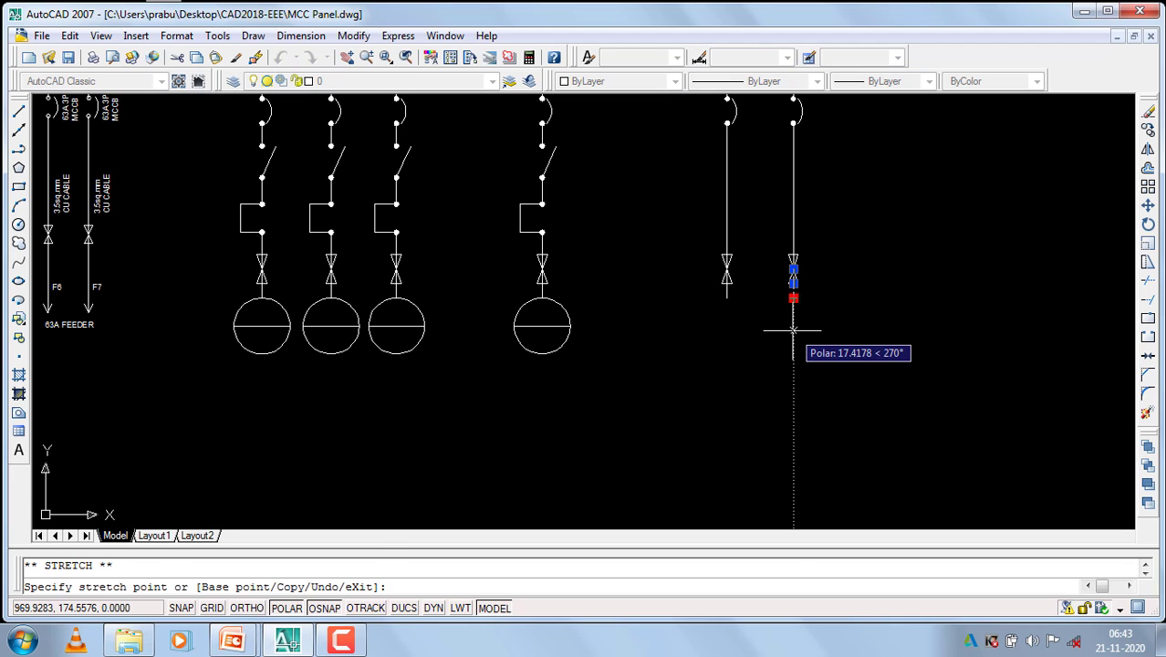
pyautogui.click(793, 330)
pyautogui.write('ex')
pyautogui.press('Return')
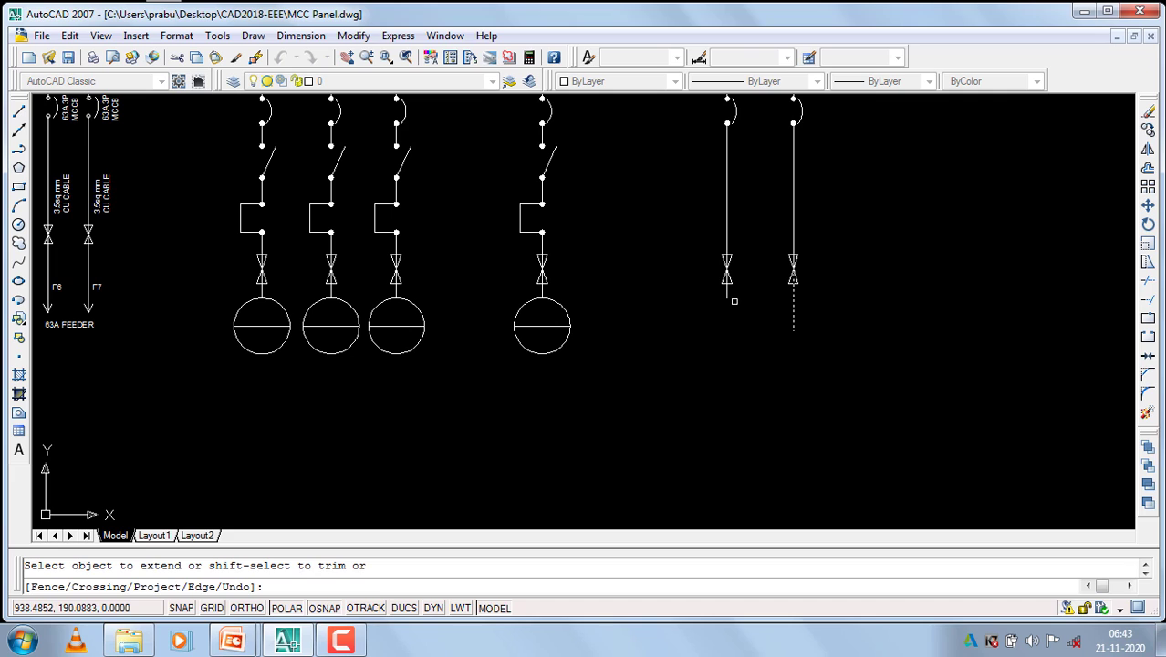
pyautogui.press('Return')
# Stretch the left feeder line's bottom end down level with the right one.
pyautogui.click(719, 301)
pyautogui.click(726, 297)
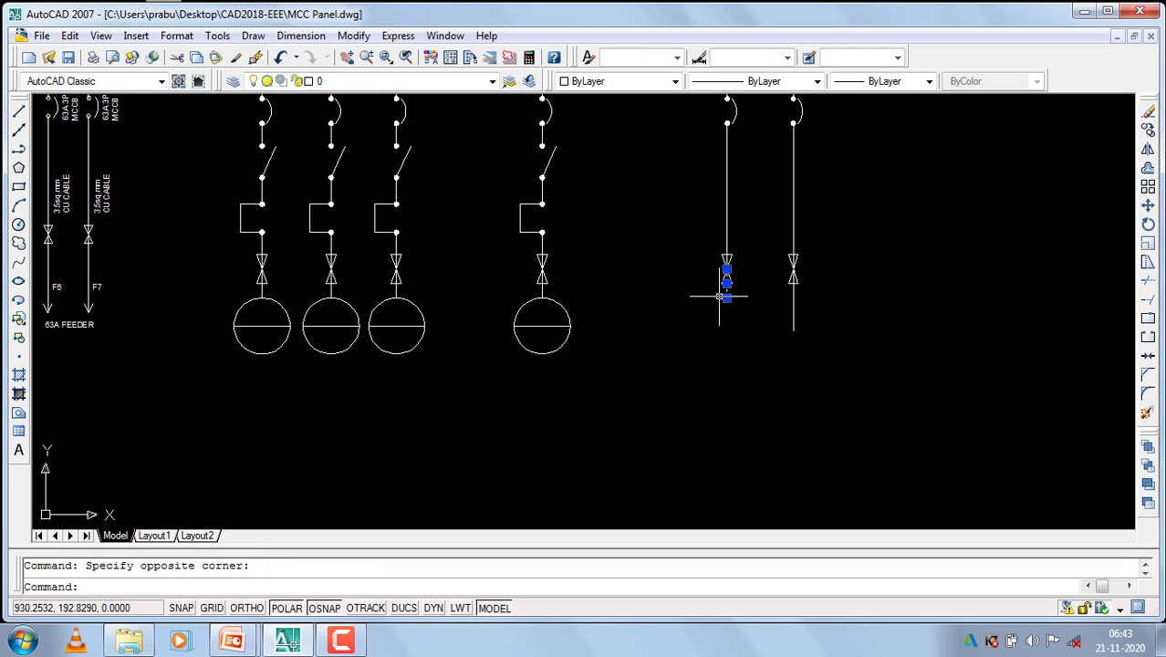
pyautogui.click(727, 297)
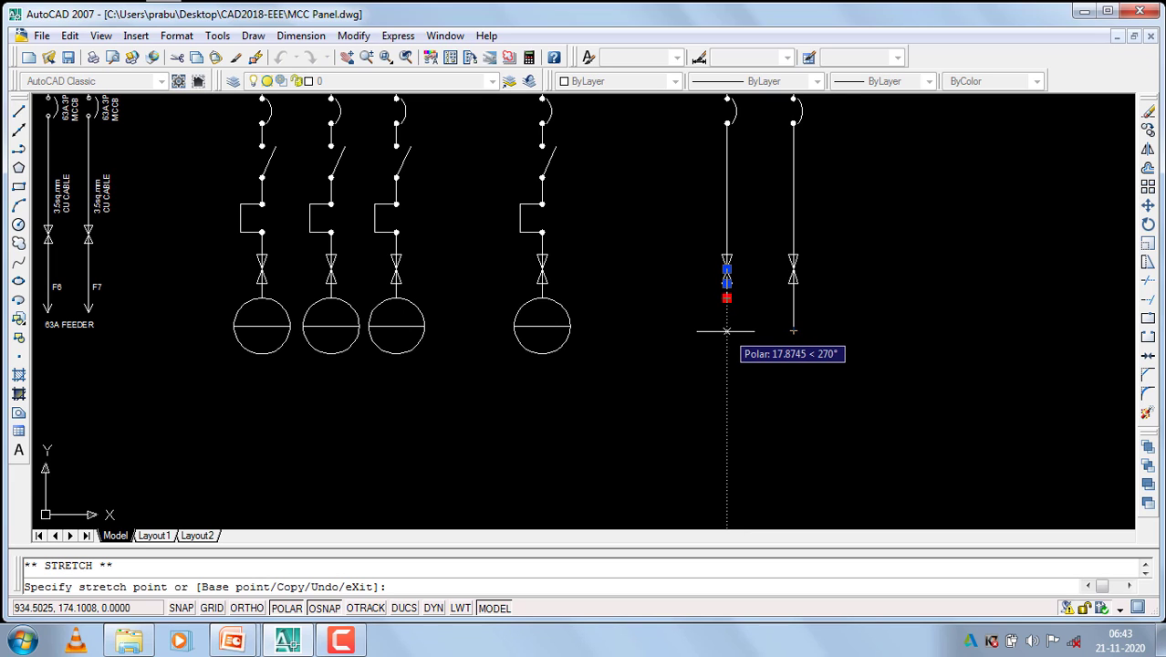
pyautogui.click(727, 333)
pyautogui.write('ex')
pyautogui.press('Return')
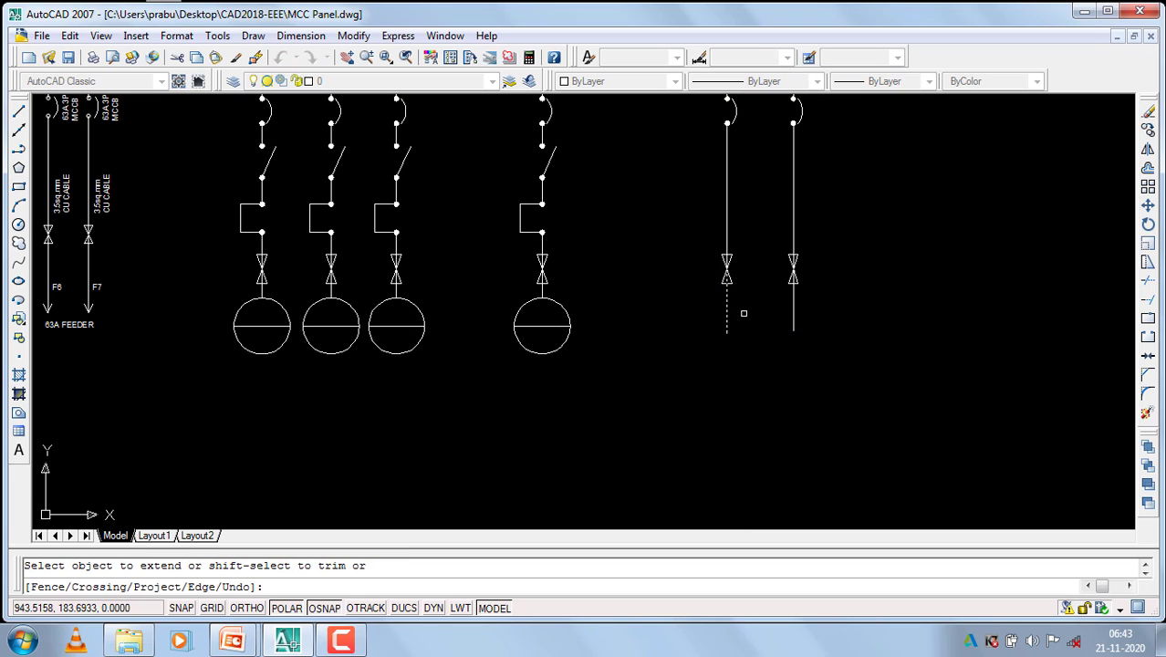
pyautogui.press('Return')
# Copy the valve triangle to the bottom ends of both outgoing feeder lines.
pyautogui.scroll(5, 744, 278)
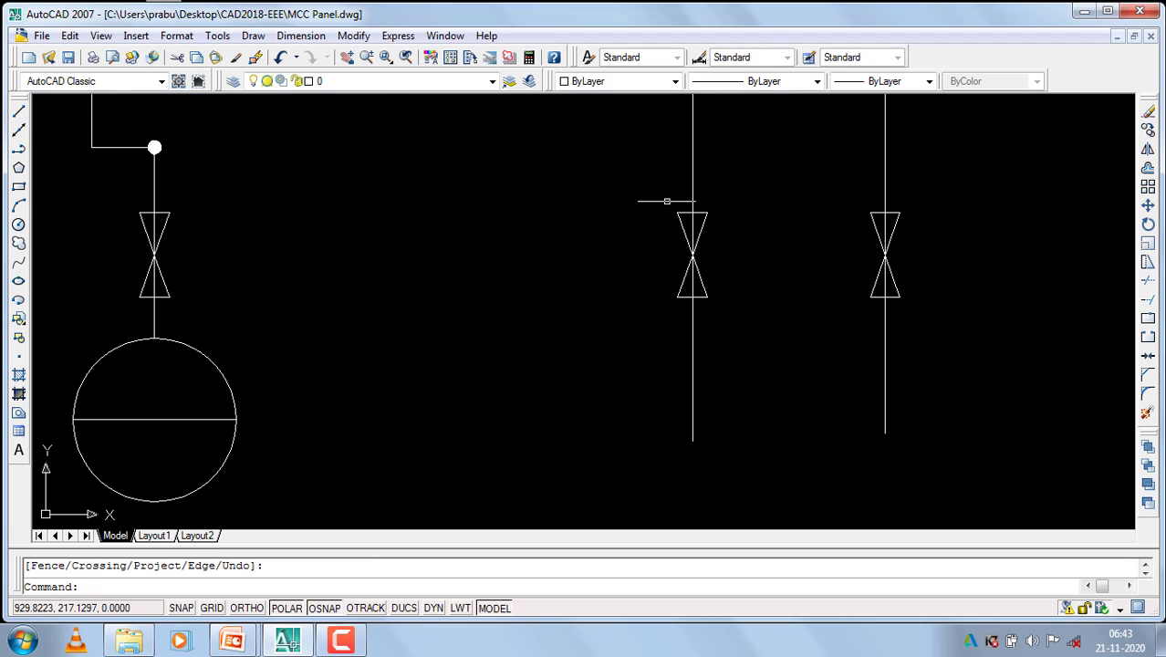
pyautogui.click(645, 192)
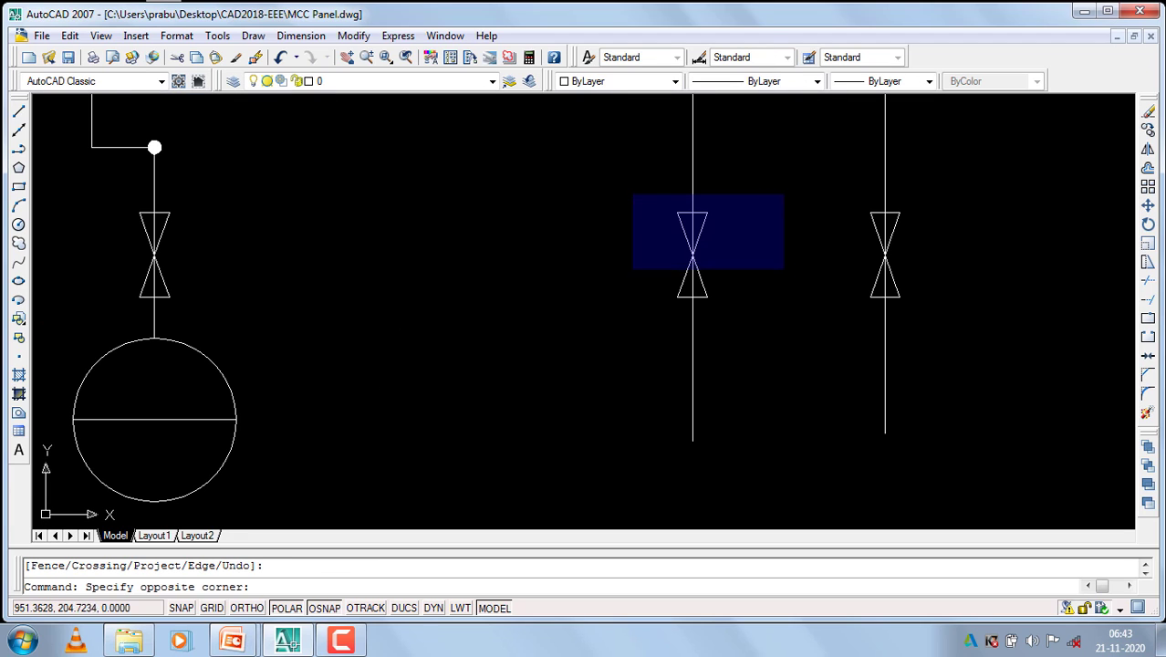
pyautogui.click(783, 269)
pyautogui.write('o')
pyautogui.press('Return')
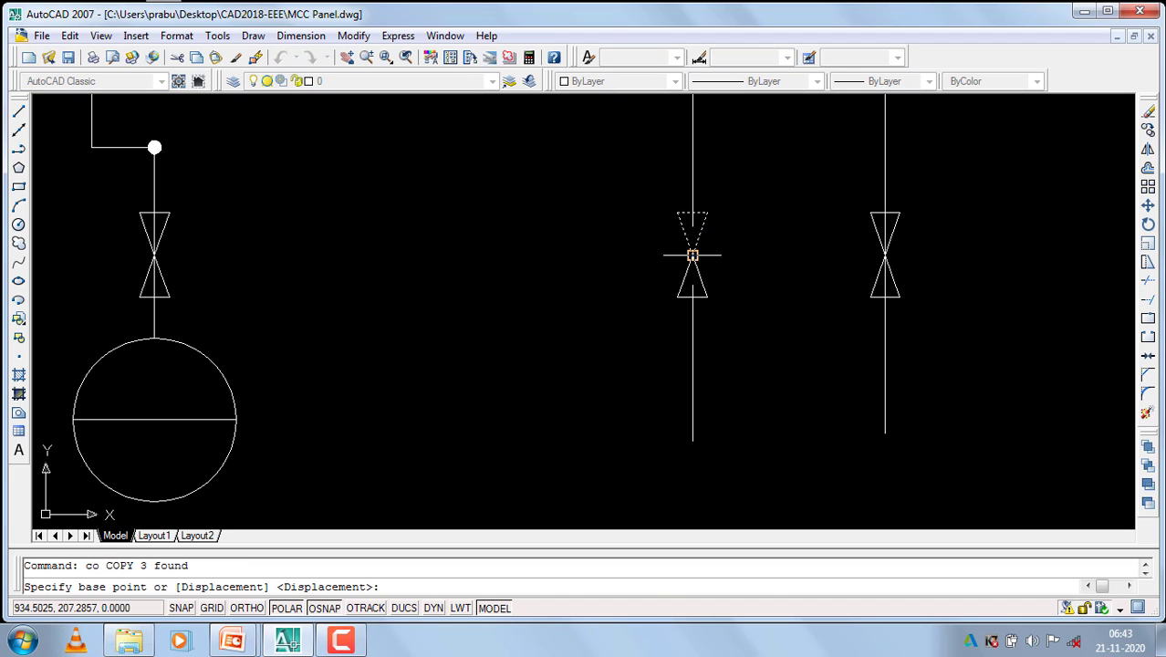
pyautogui.click(692, 256)
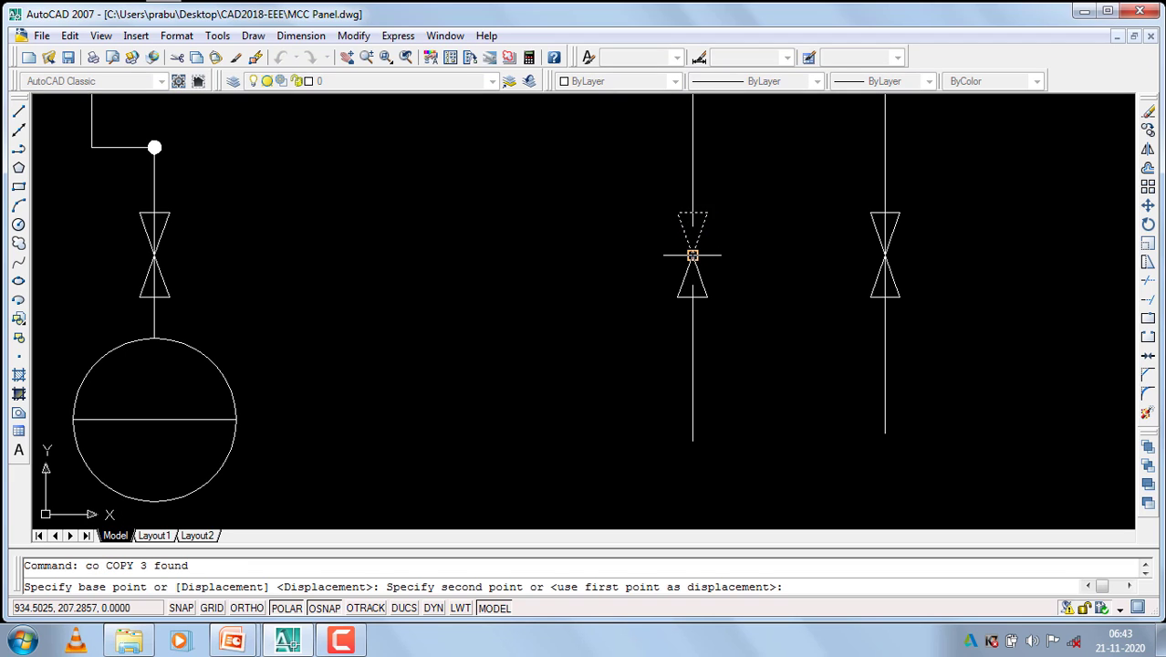
pyautogui.click(693, 439)
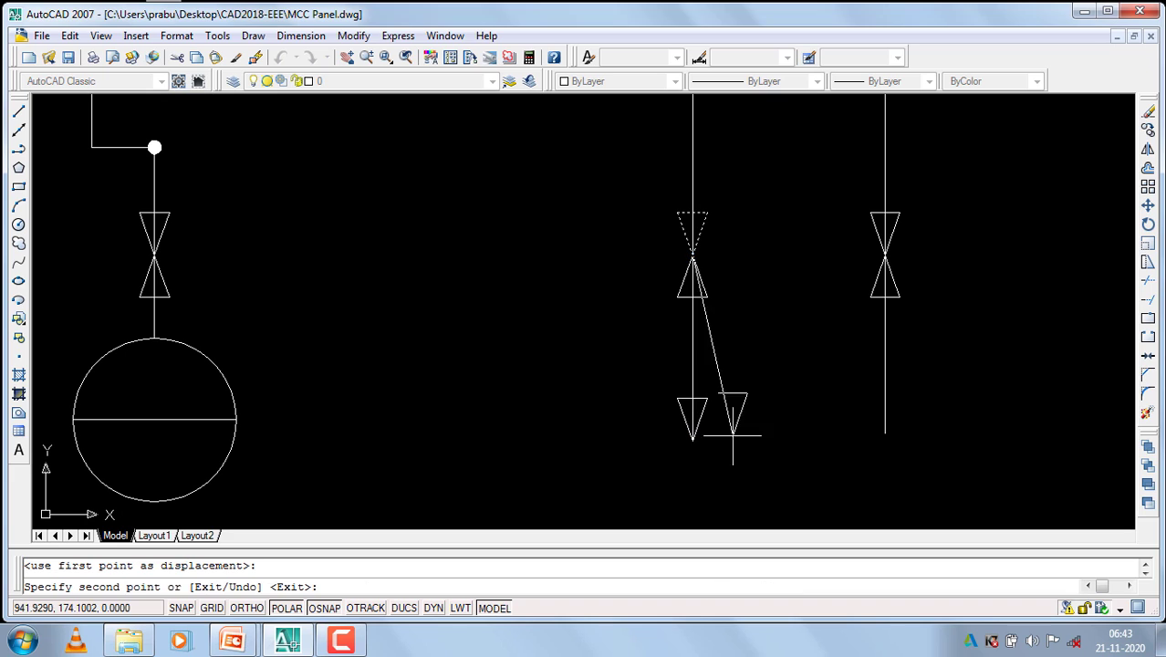
pyautogui.click(884, 433)
pyautogui.press('Return')
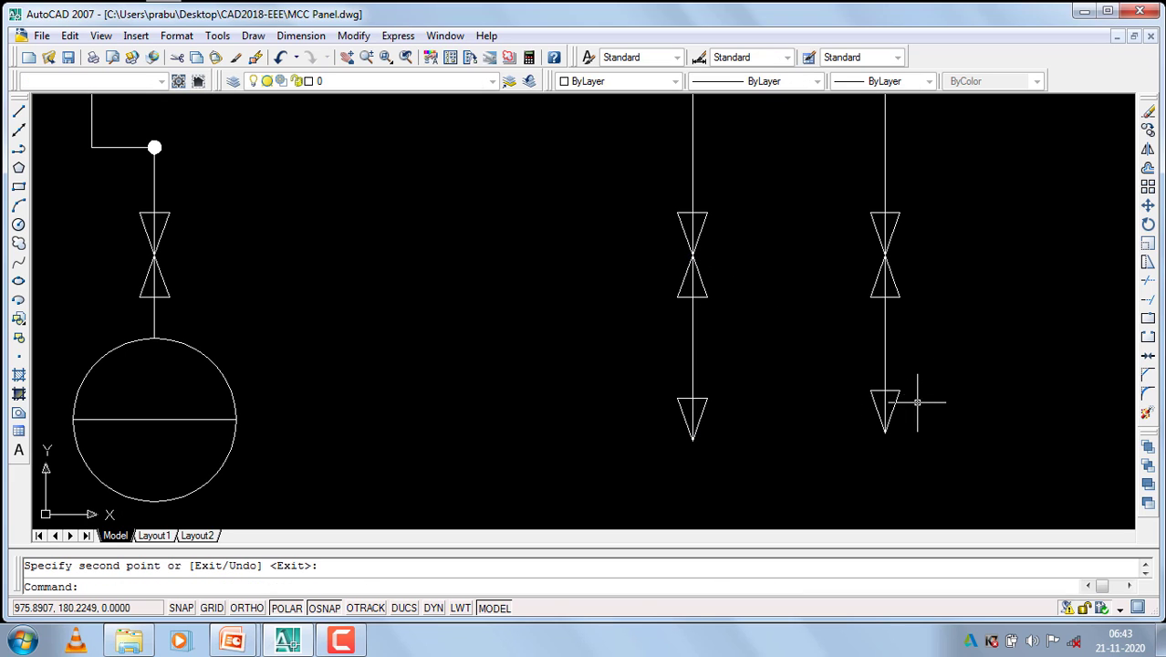
# Erase the top edge of each copied triangle to leave downward arrowheads.
pyautogui.scroll(4, 725, 401)
pyautogui.click(681, 393)
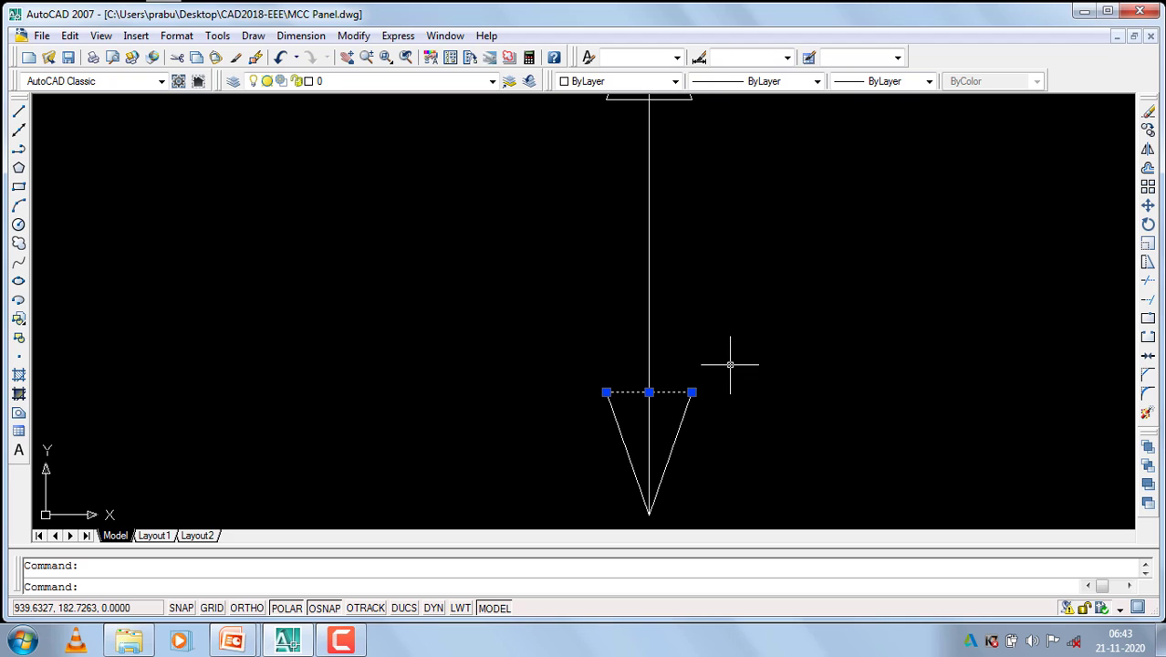
pyautogui.write('e')
pyautogui.press('Return')
pyautogui.scroll(-3, 1067, 347)
pyautogui.scroll(2, 1059, 359)
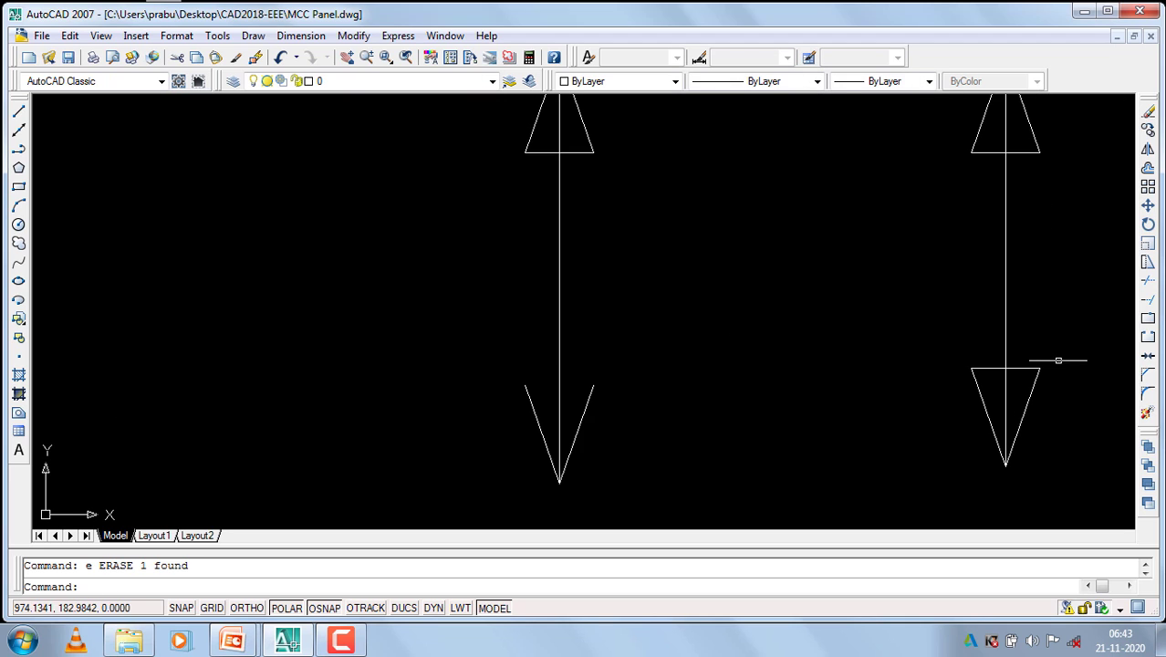
pyautogui.scroll(1, 1017, 371)
pyautogui.click(1017, 371)
pyautogui.write('e')
pyautogui.press('Return')
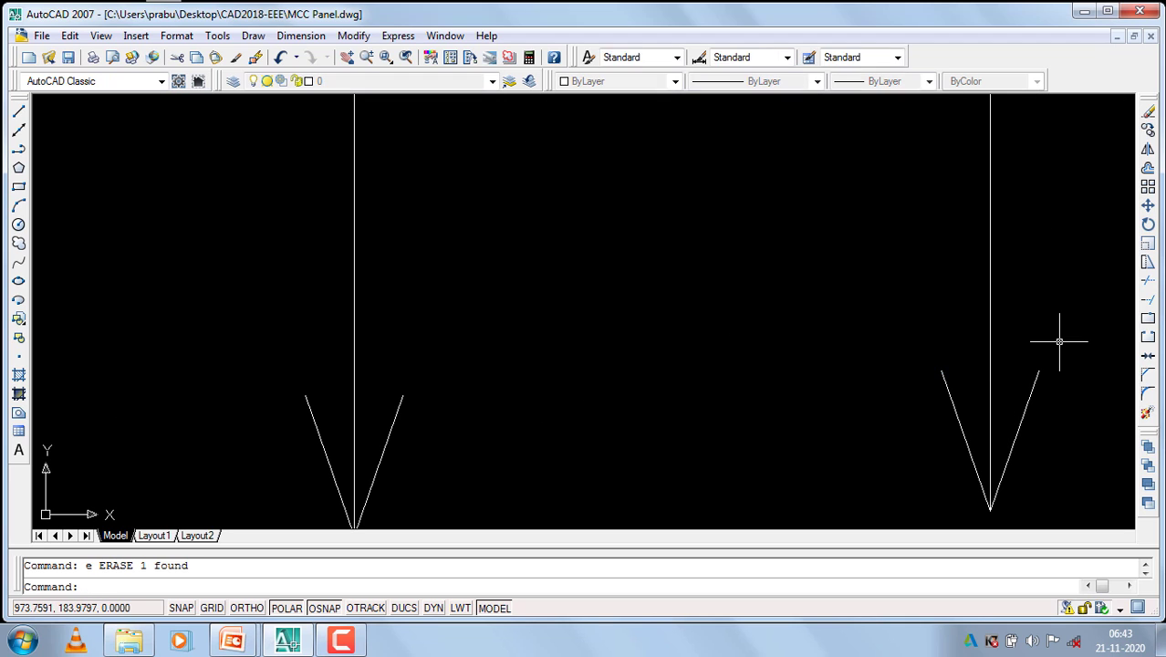
pyautogui.scroll(-3, 1004, 333)
pyautogui.scroll(-2, 833, 324)
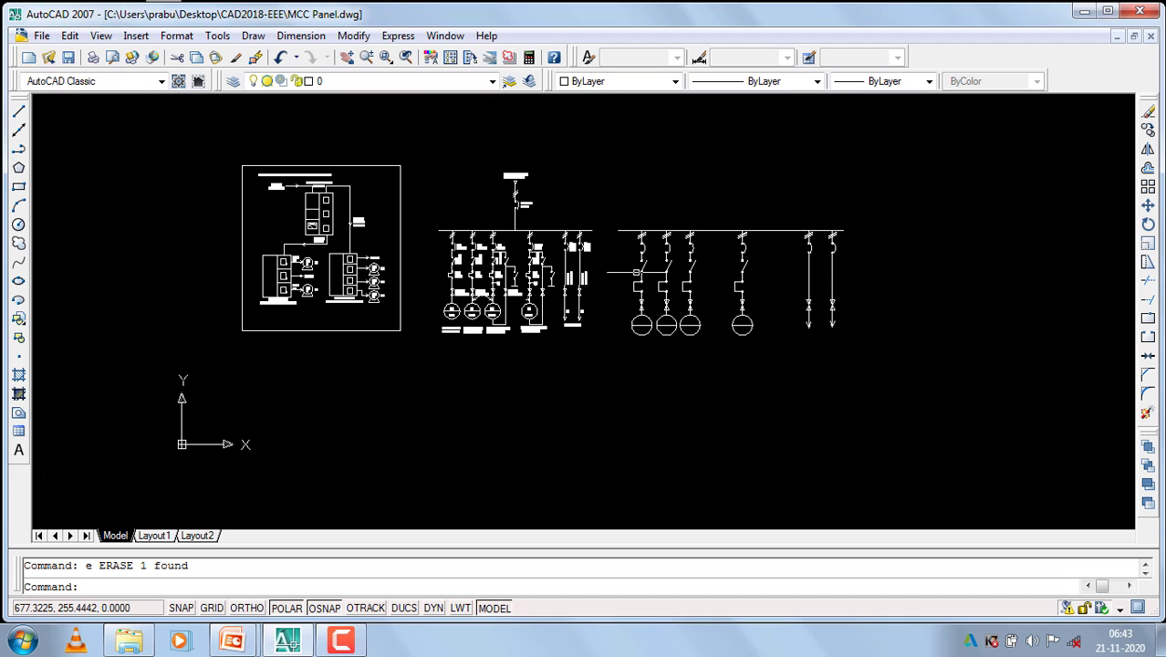
# Copy the whole right-hand bordered panel layout from its corner to a spot left of it.
pyautogui.scroll(-2, 636, 272)
pyautogui.scroll(-2, 693, 303)
pyautogui.click(1071, 190)
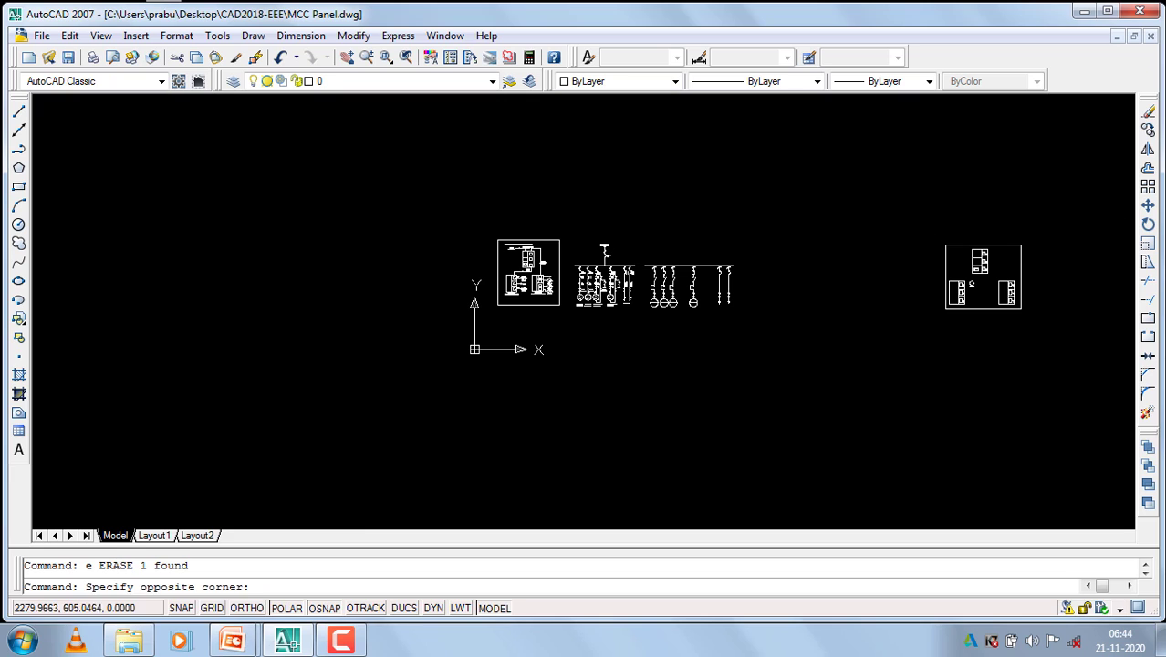
pyautogui.click(949, 308)
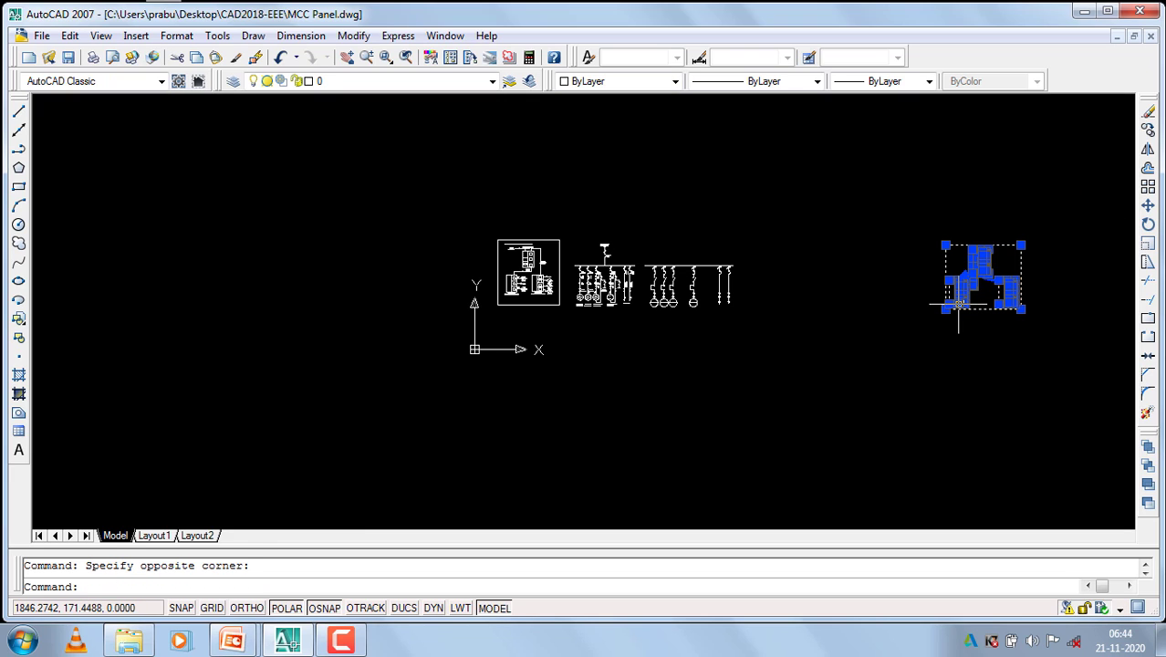
pyautogui.write('co')
pyautogui.press('Return')
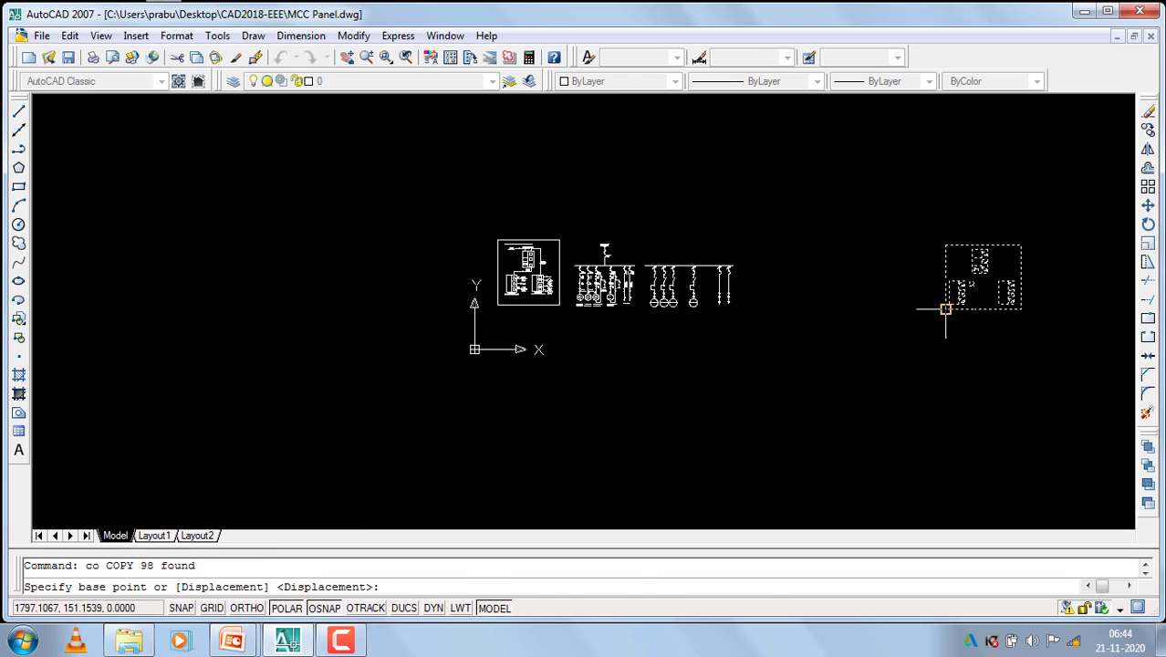
pyautogui.click(945, 308)
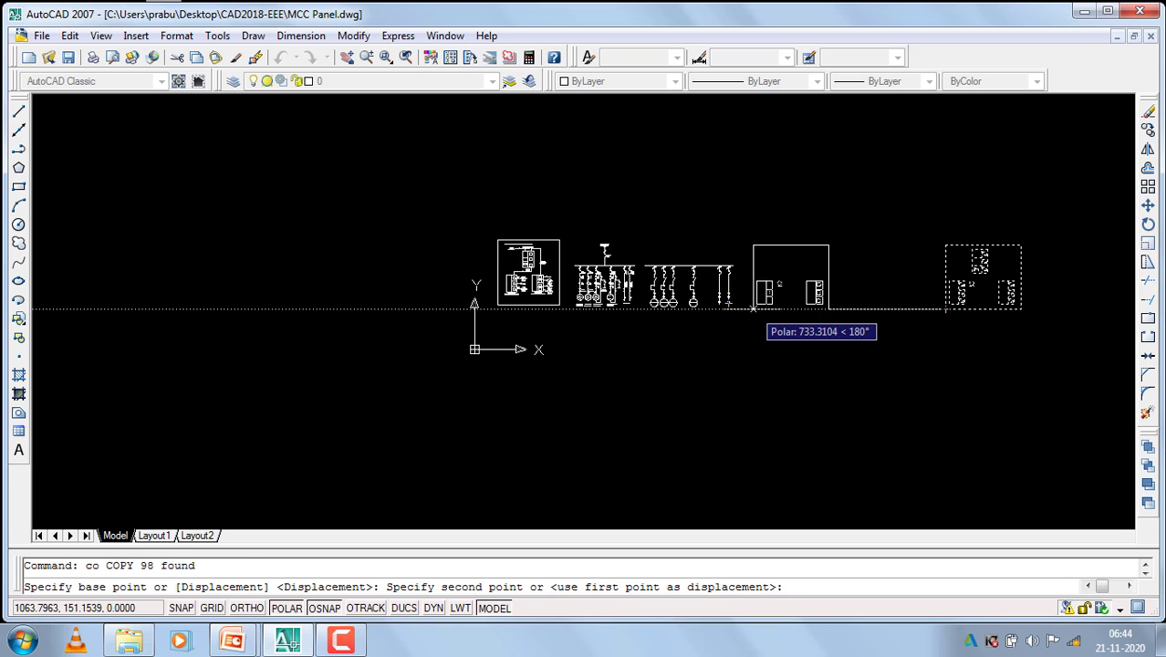
pyautogui.click(753, 309)
pyautogui.press('Return')
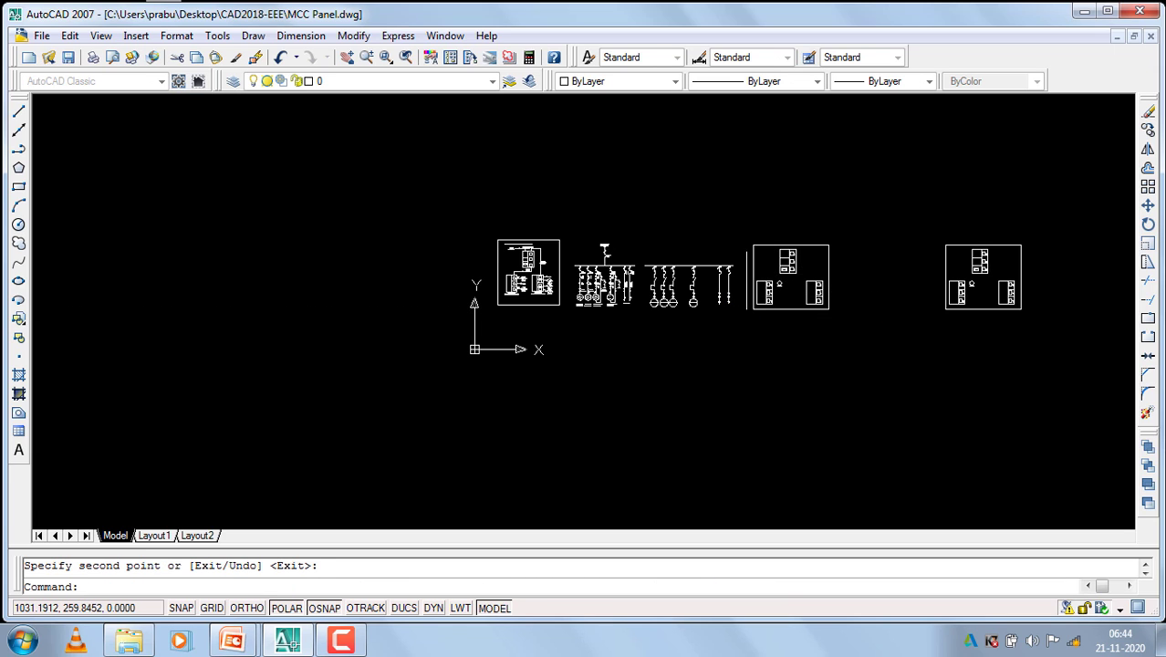
pyautogui.scroll(5, 745, 285)
pyautogui.scroll(-4, 513, 399)
pyautogui.scroll(4, 494, 291)
pyautogui.scroll(1, 437, 293)
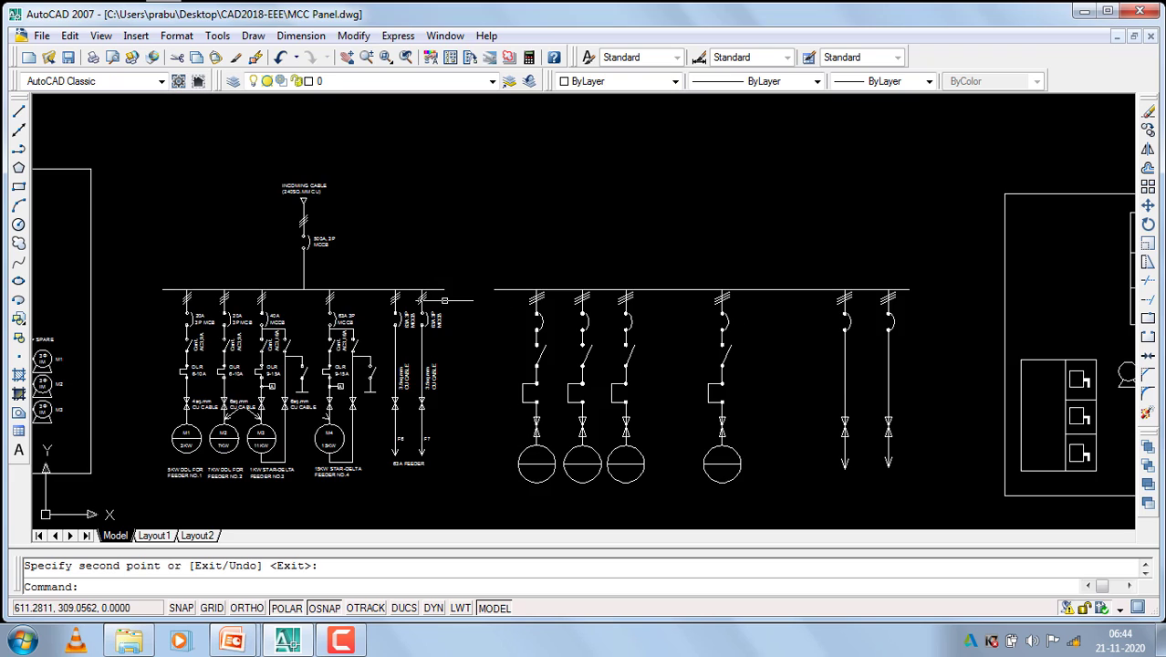
pyautogui.scroll(-2, 440, 298)
pyautogui.scroll(-3, 439, 300)
pyautogui.scroll(1, 518, 311)
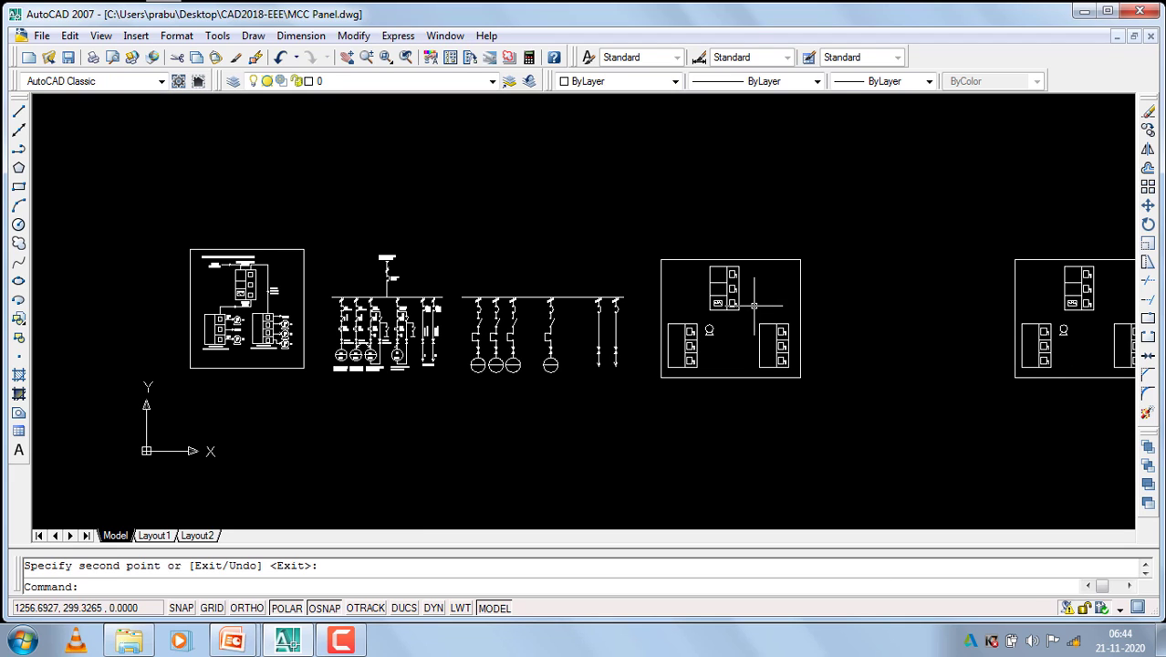
pyautogui.scroll(3, 817, 317)
pyautogui.scroll(-2, 812, 322)
pyautogui.scroll(-2, 812, 321)
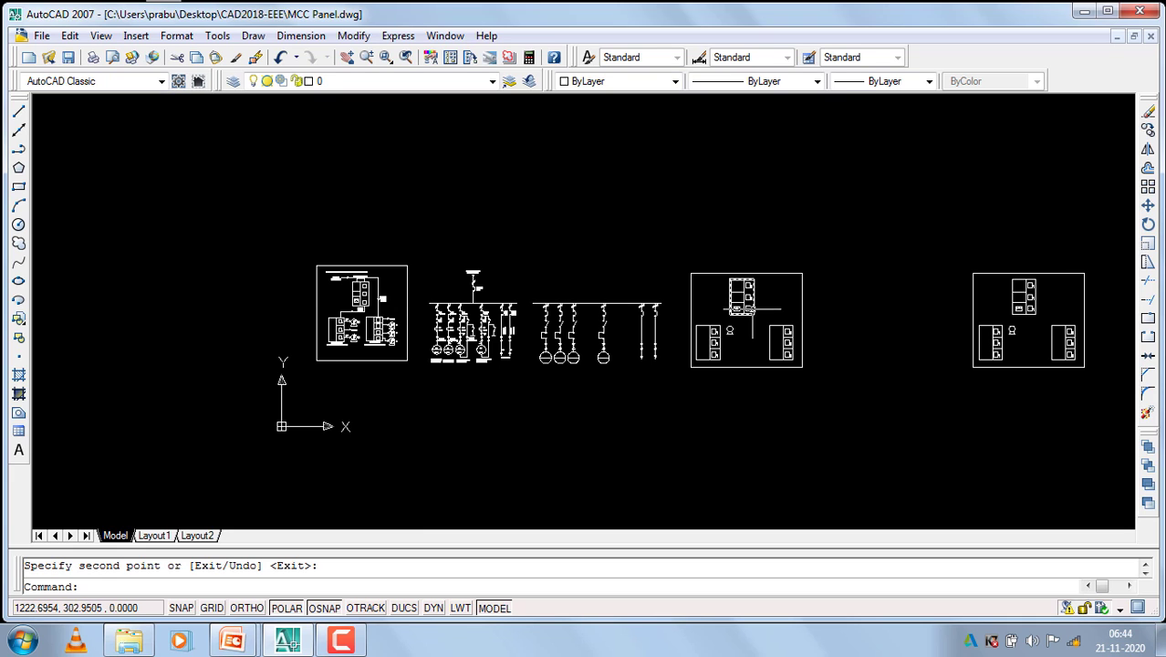
pyautogui.scroll(3, 748, 311)
pyautogui.scroll(2, 744, 319)
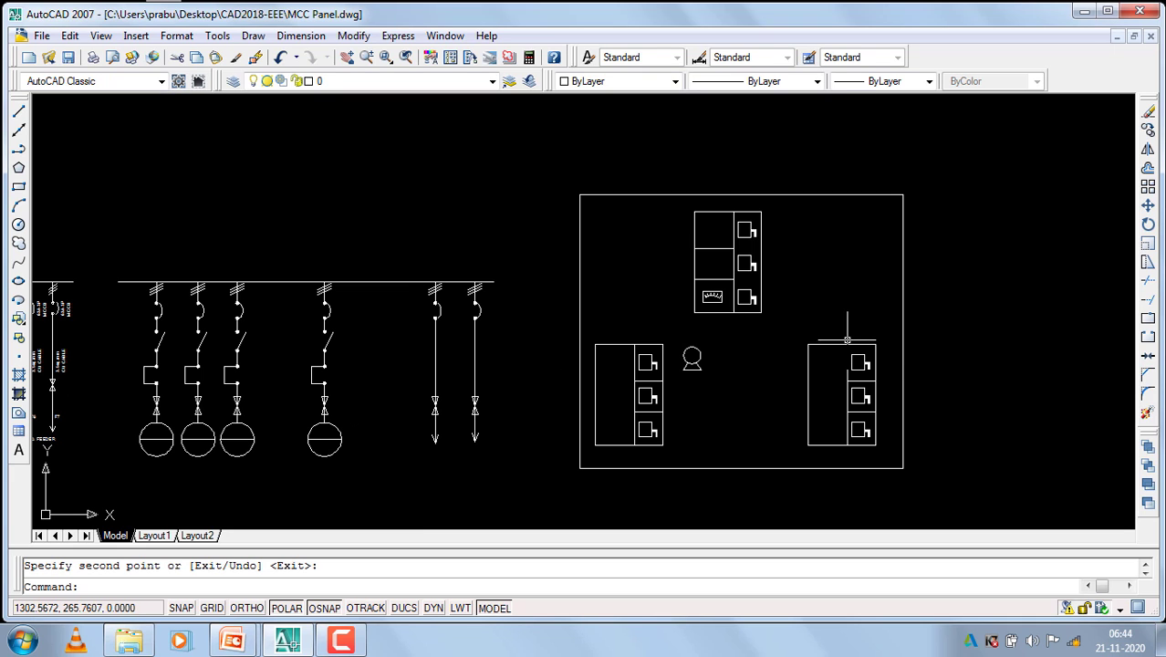
pyautogui.click(340, 639)
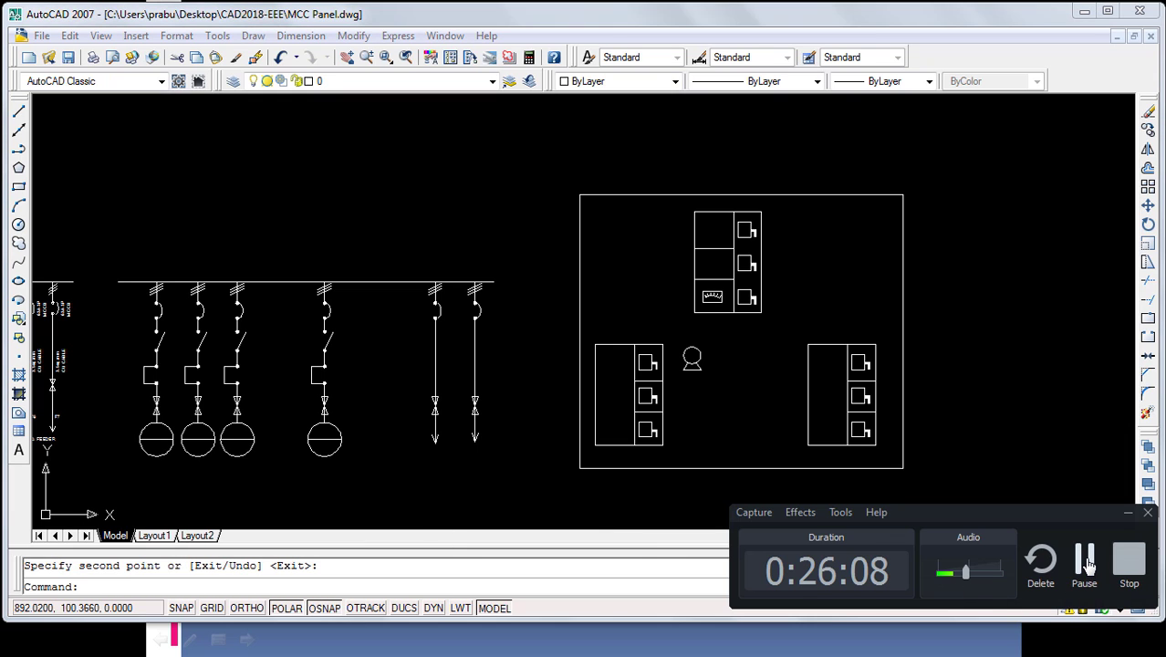